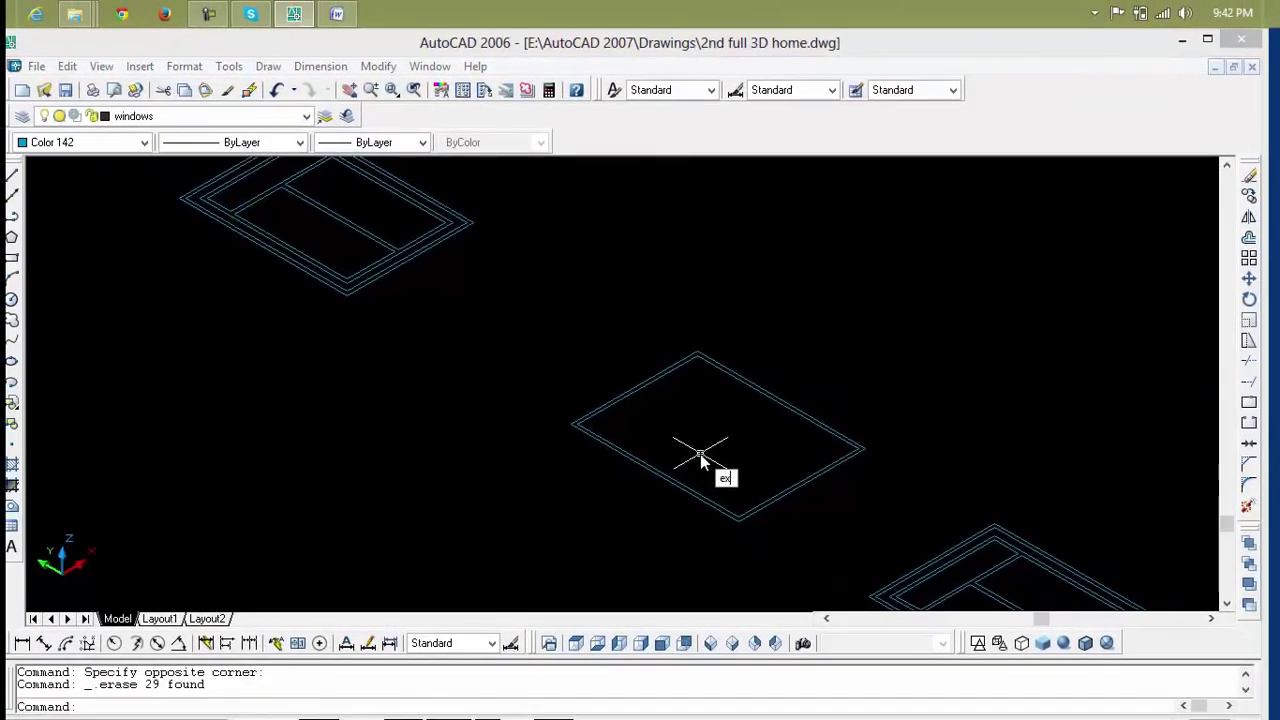
Try a 9' extrusion of the raw outline lines, then cancel the failed attempt.
key("Return")
left_click(814, 353)
left_click(594, 536)
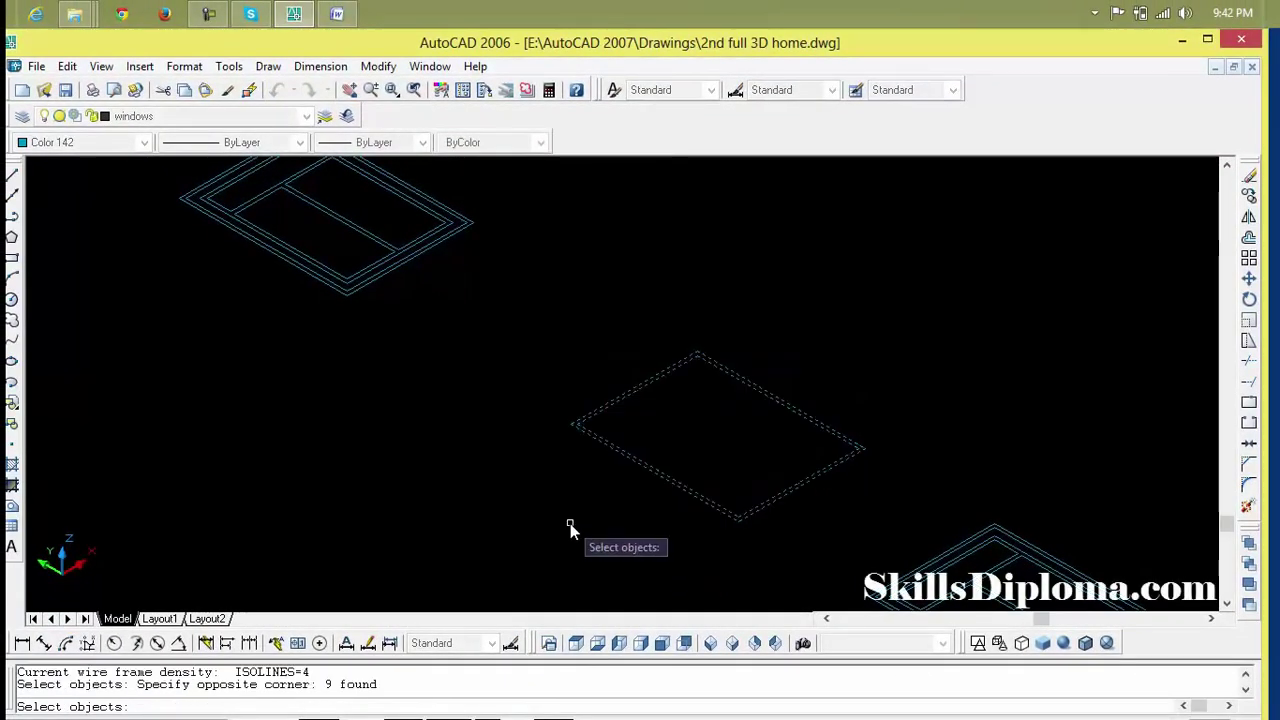
key("Return")
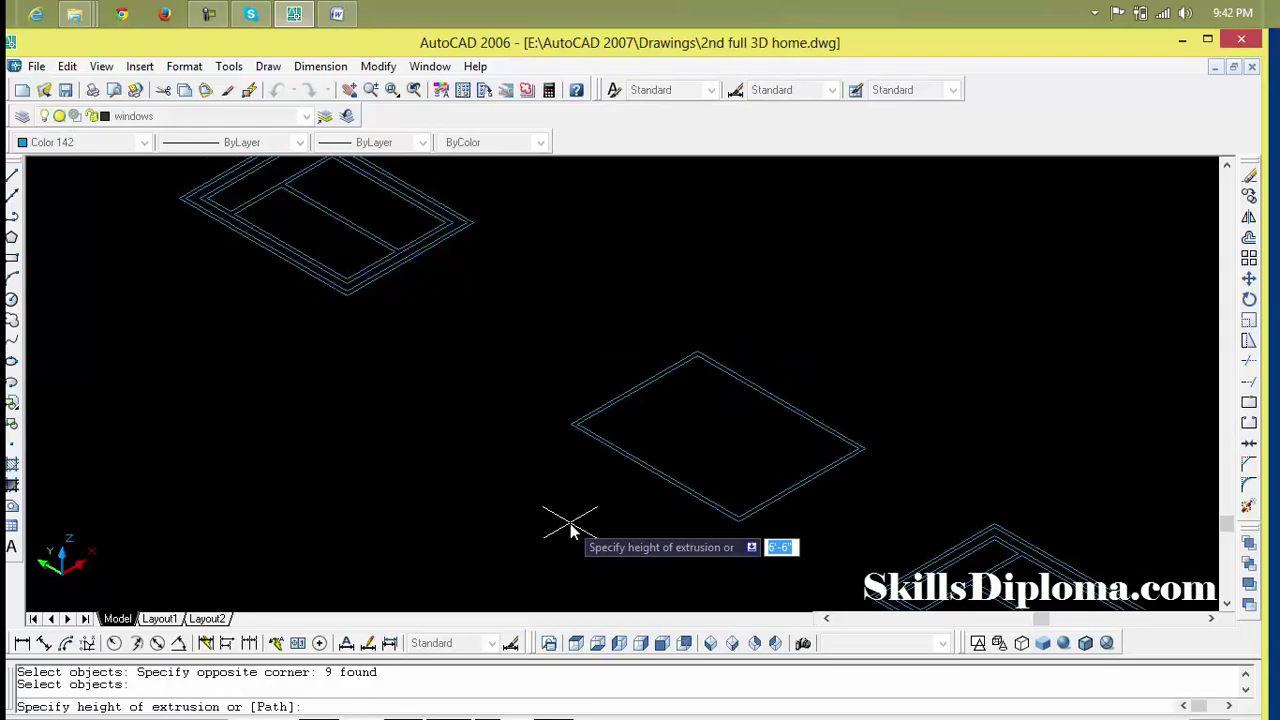
type("9'")
key("Return")
key("Return")
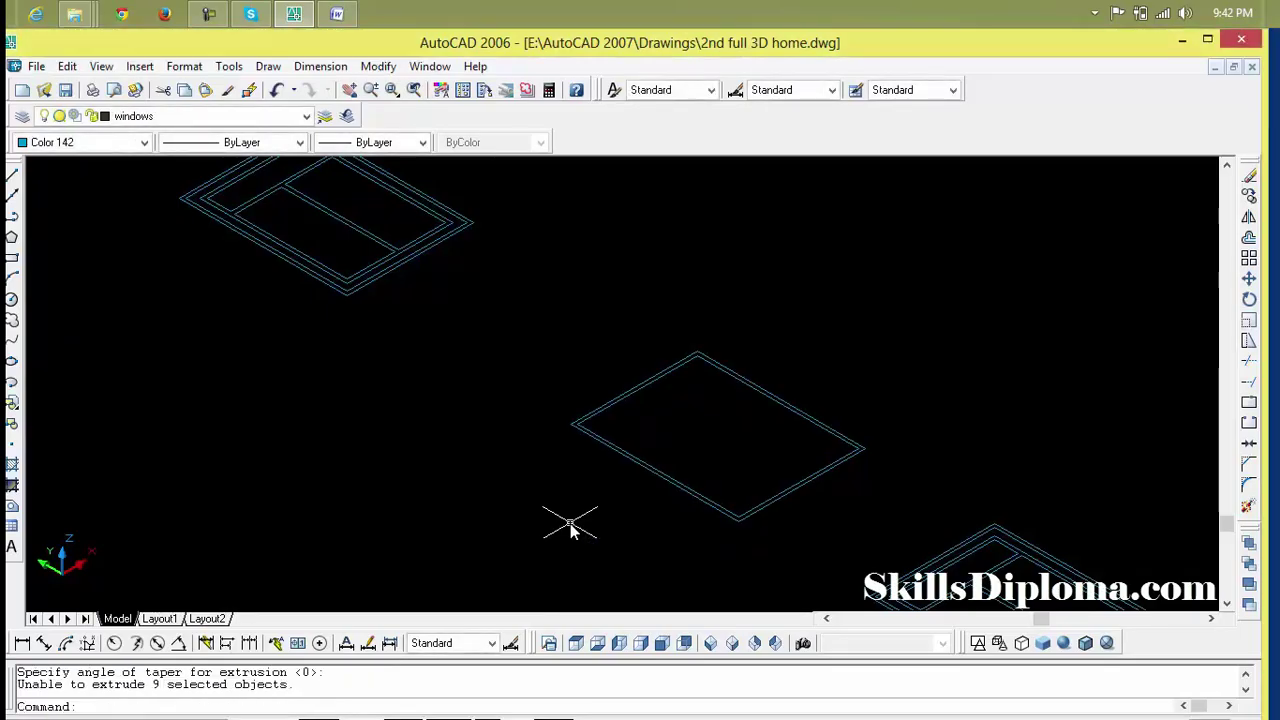
key("Escape")
key("Escape")
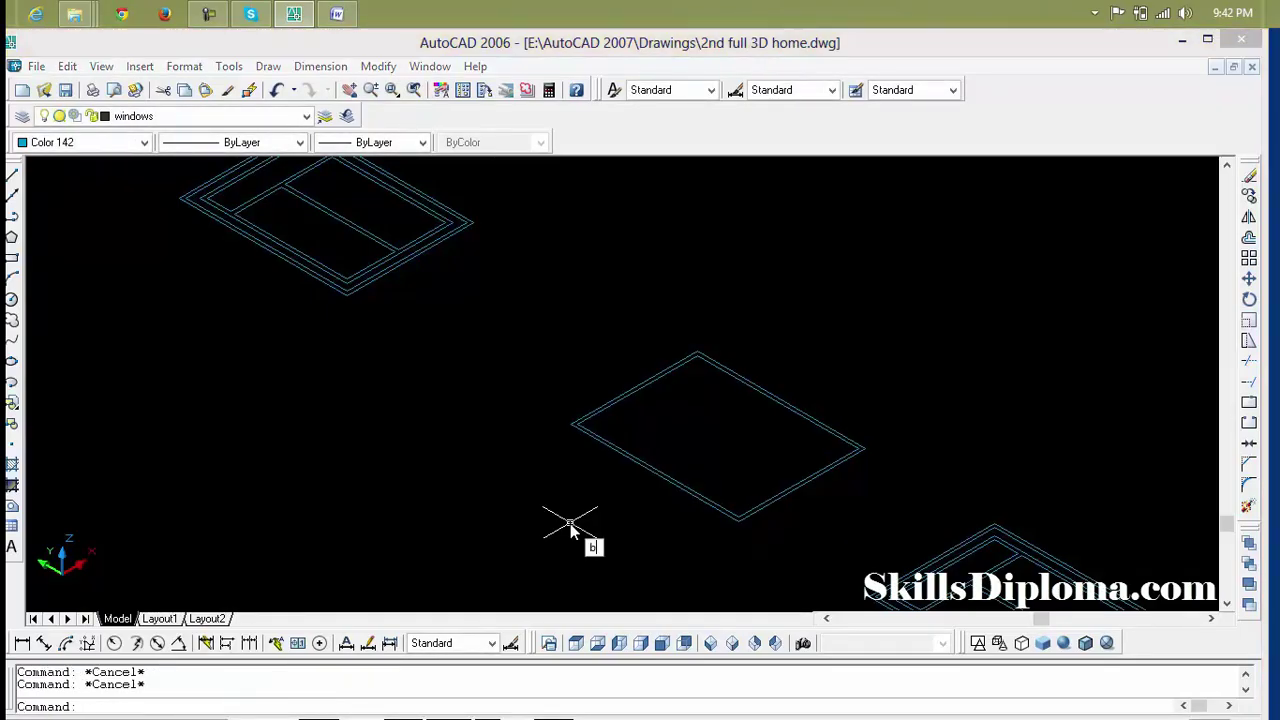
Create boundary polylines with BOUNDARY by picking a point inside the window outline.
type("bo")
key("Return")
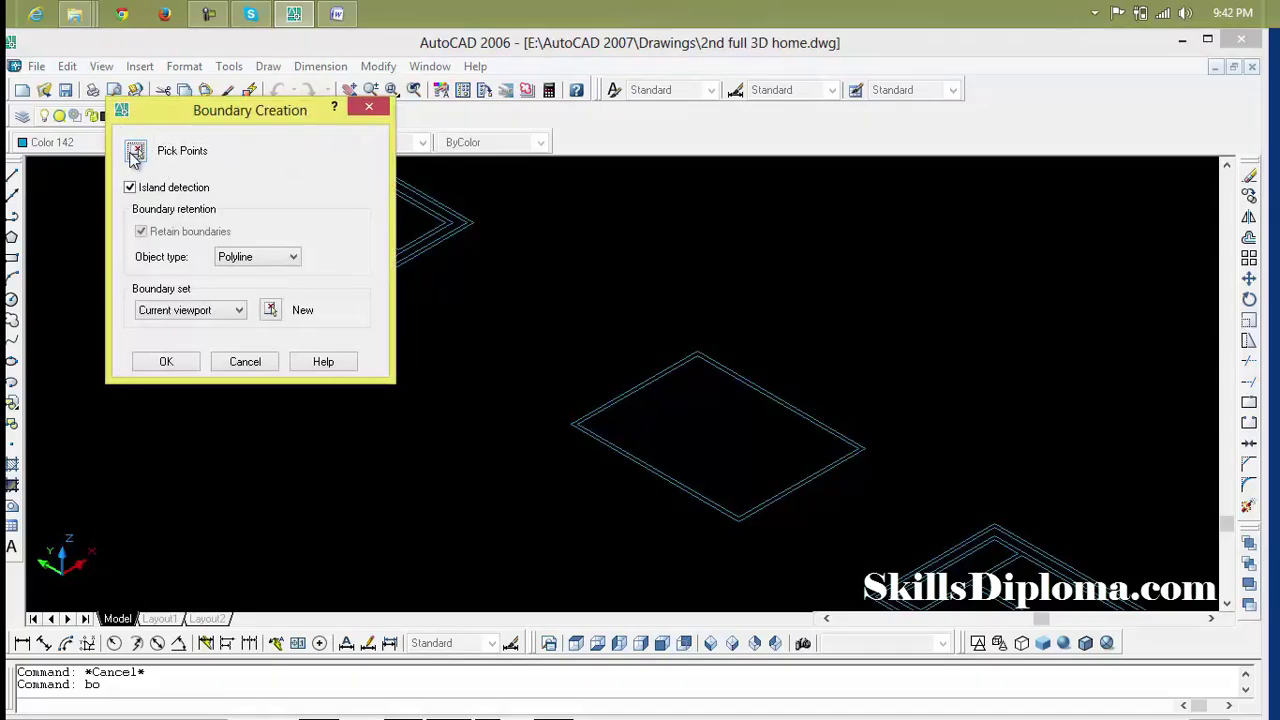
left_click(136, 158)
scroll(620, 455, "up", 3)
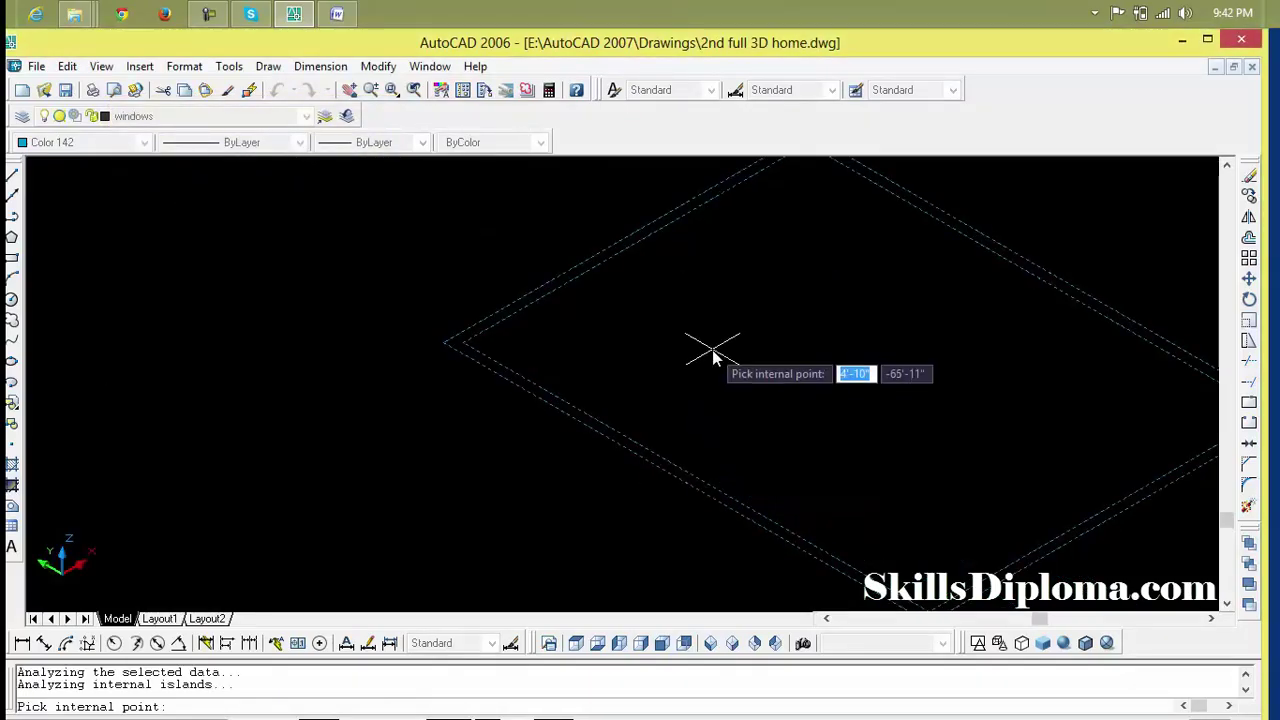
key("Return")
key("Escape")
key("Escape")
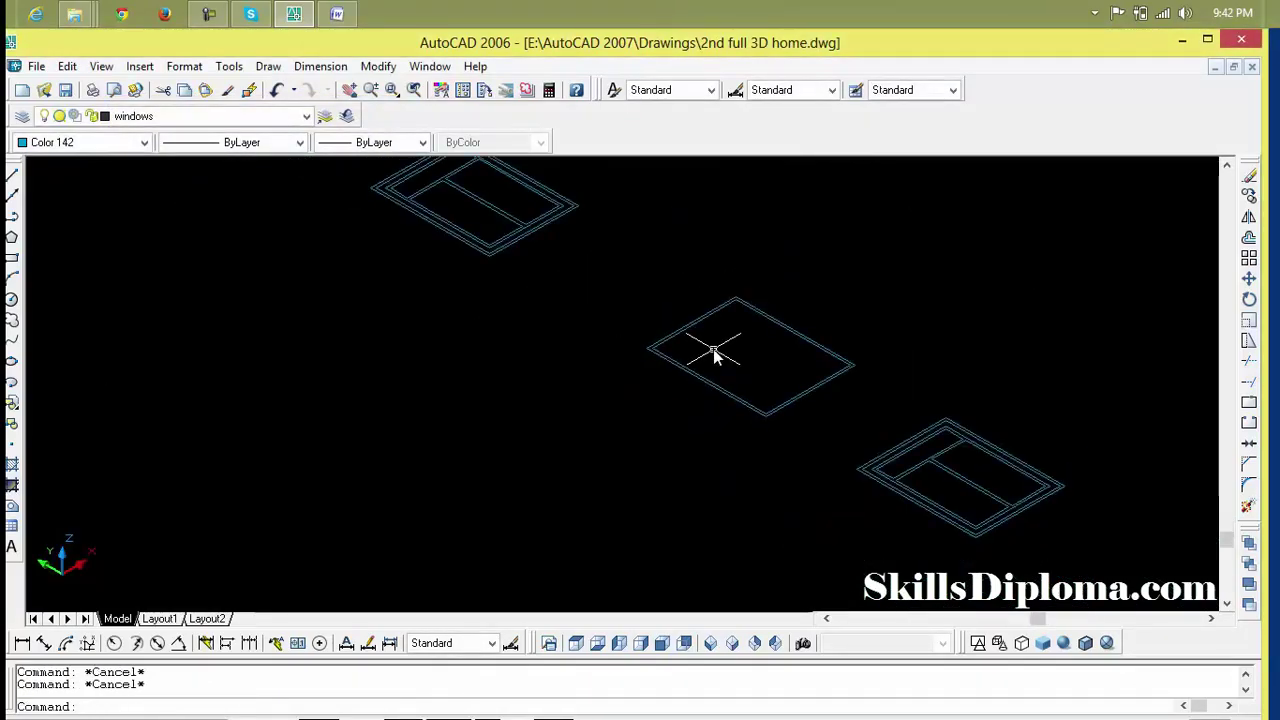
Extrude both new boundary polylines 5' with the default taper.
type("ext")
key("Return")
left_click(787, 303)
left_click(670, 397)
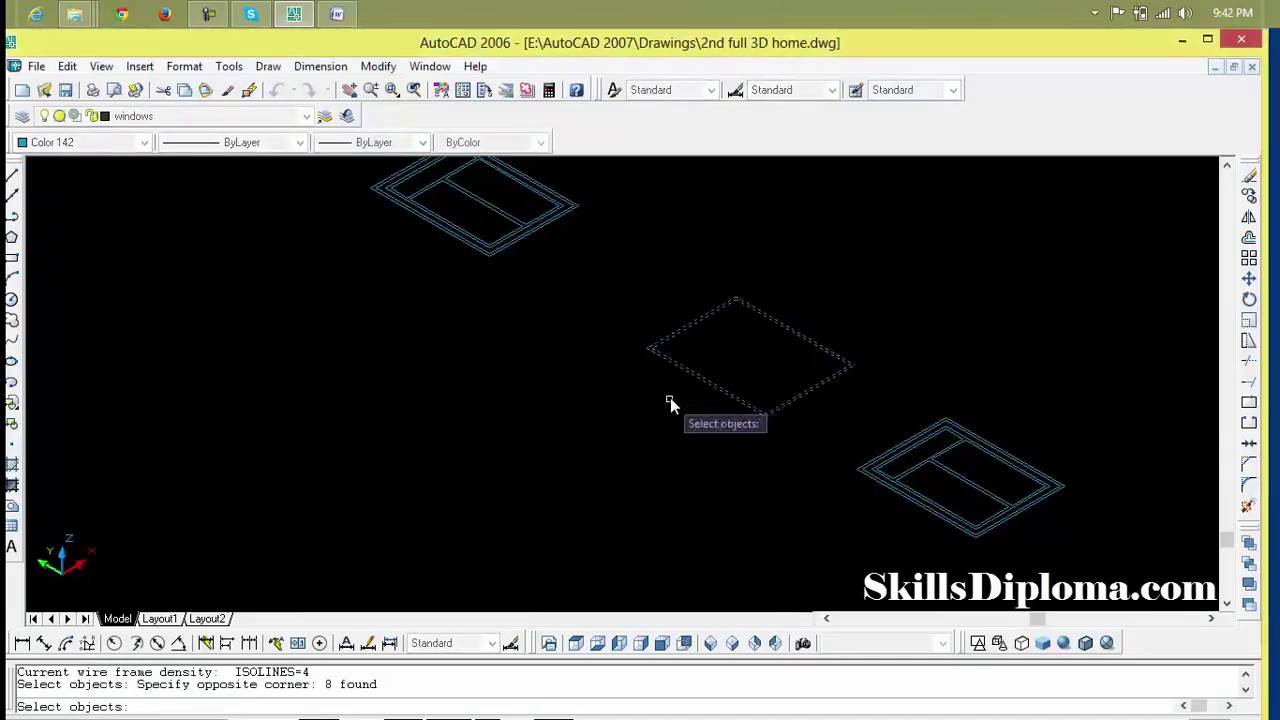
key("Return")
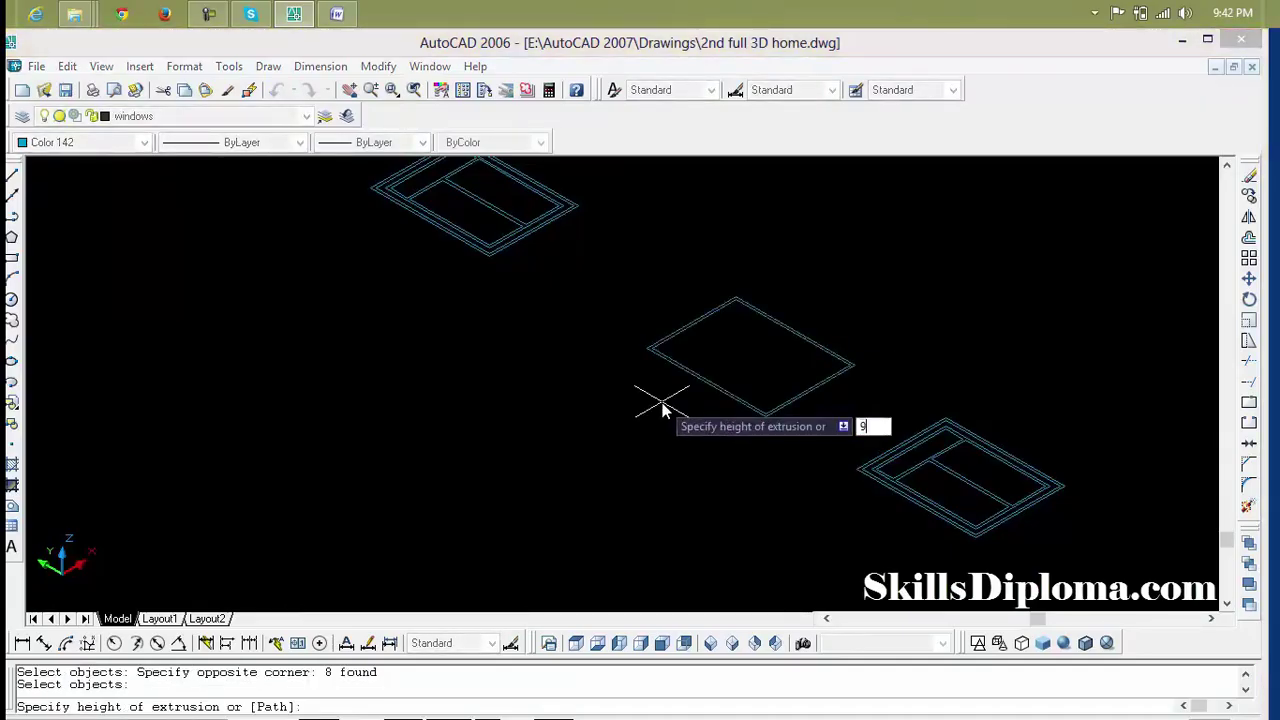
type("5'")
key("Return")
key("Return")
key("Escape")
key("Escape")
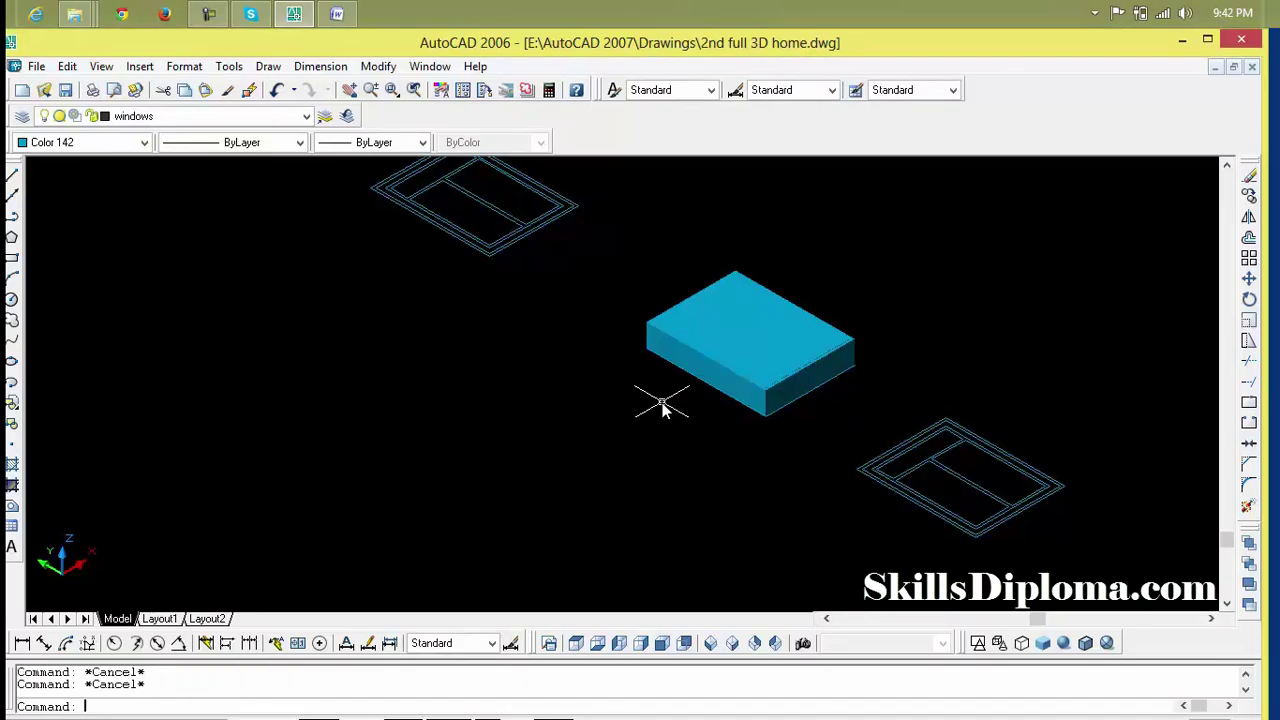
Subtract the inner solid from the outer solid to hollow out the frame.
type("su")
key("Return")
left_click(804, 405)
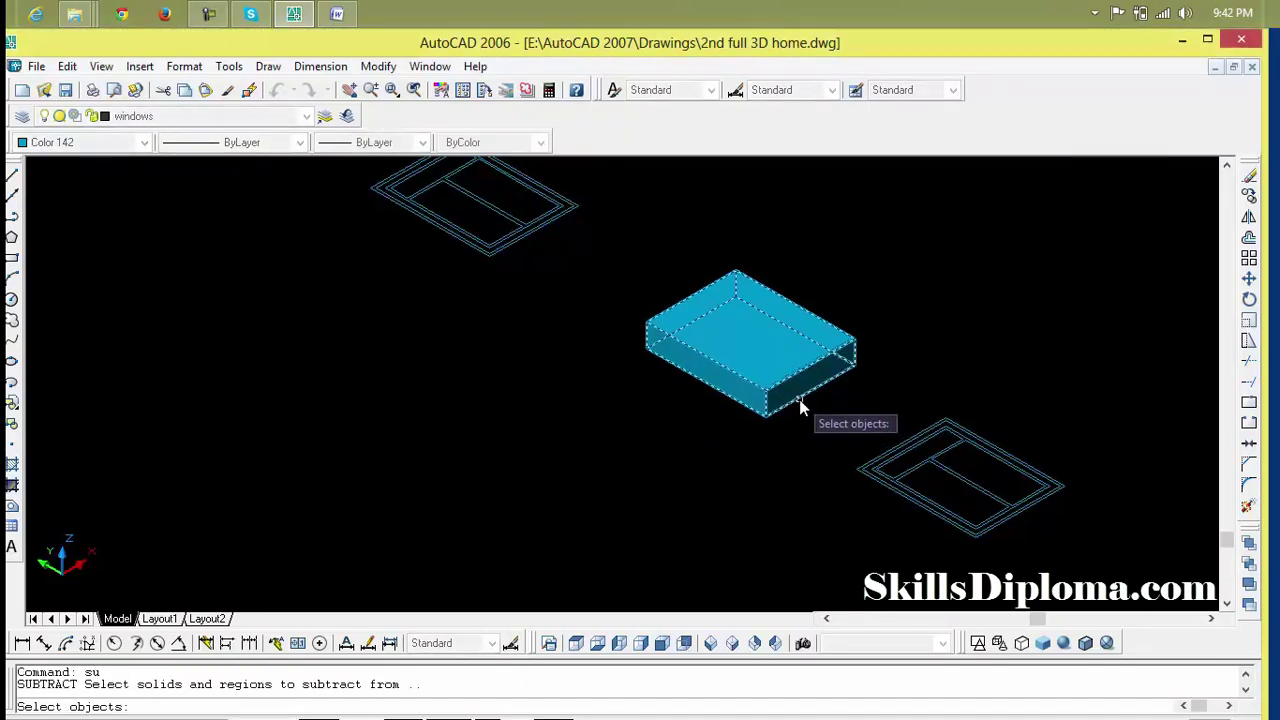
scroll(799, 399, "up", 3)
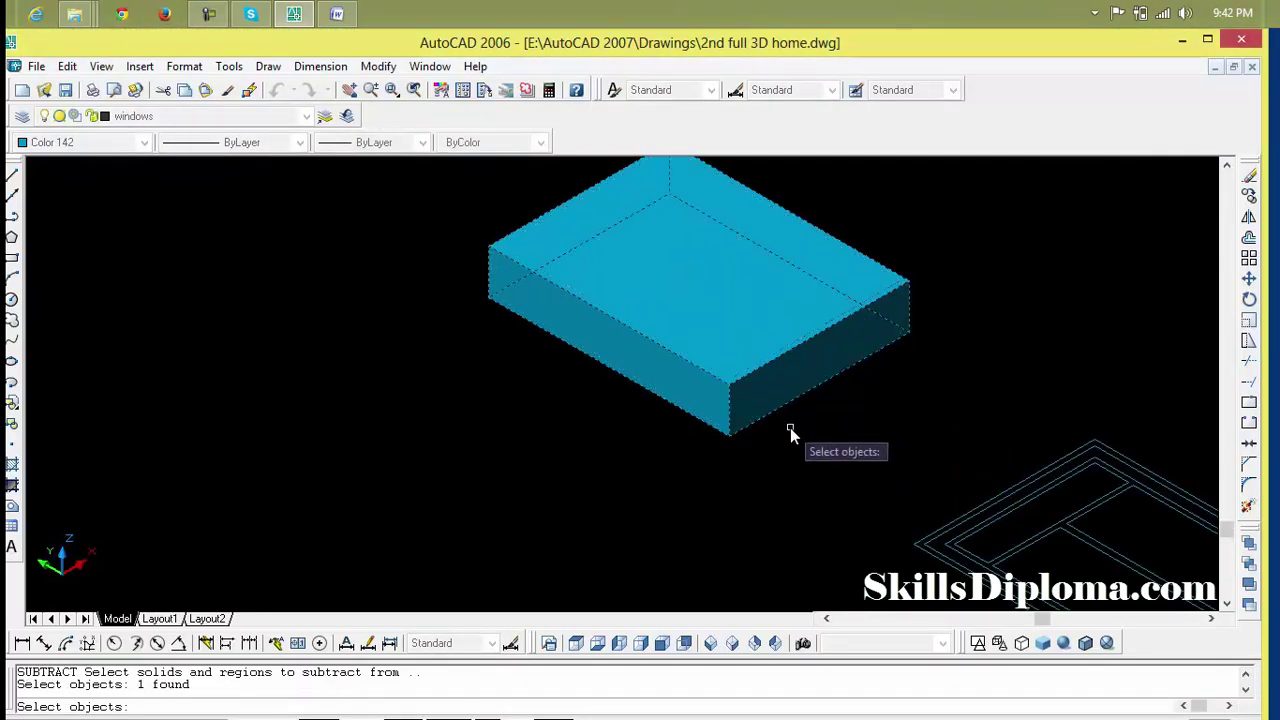
key("Return")
left_click(785, 412)
key("Return")
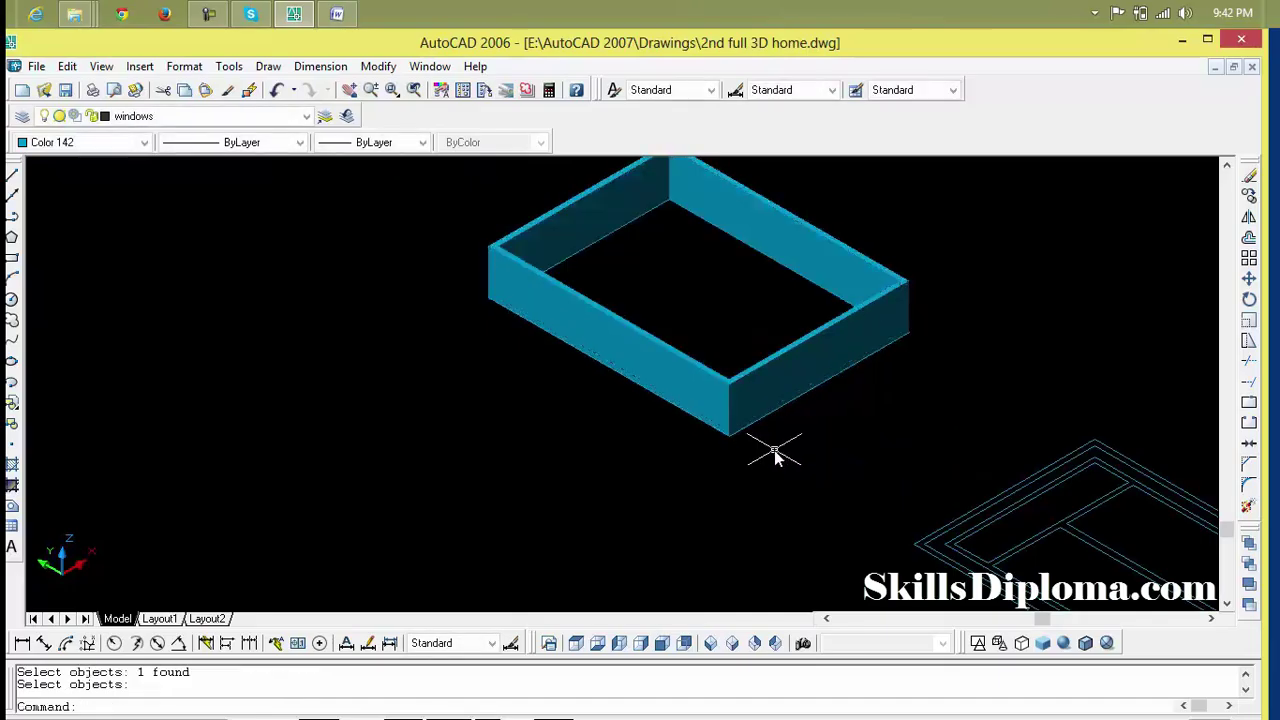
scroll(773, 450, "down", 5)
scroll(854, 429, "down", 2)
scroll(737, 365, "up", 4)
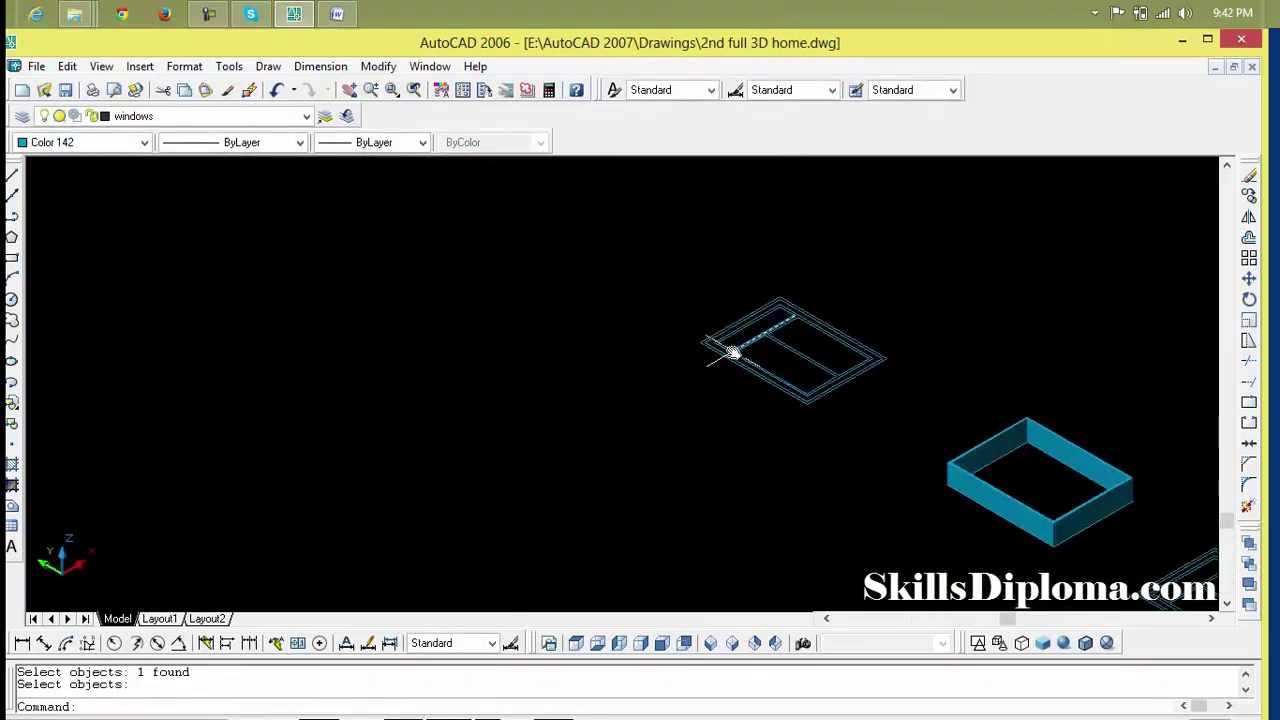
Zoom and pan to bring the house and window blocks into view, keeping the windows layer current.
left_click(145, 147)
left_click(144, 145)
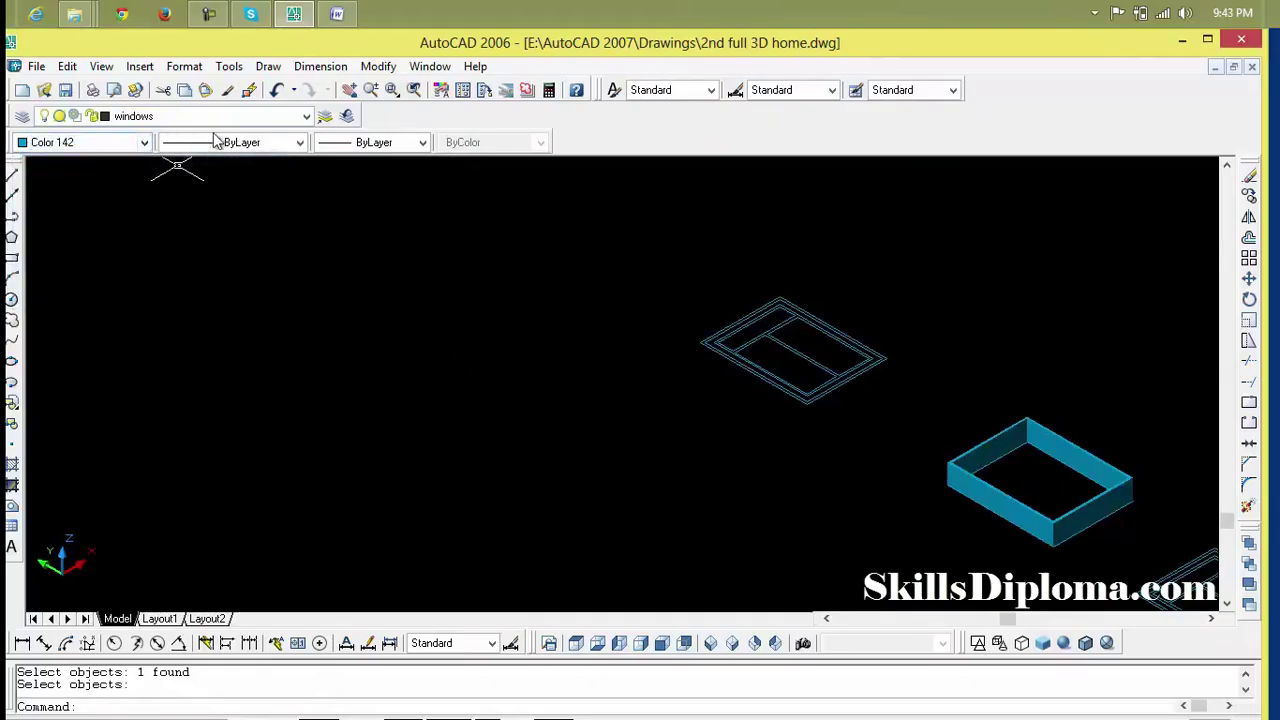
scroll(414, 371, "down", 3)
scroll(410, 378, "down", 2)
middle_click_drag(421, 373, 373, 456)
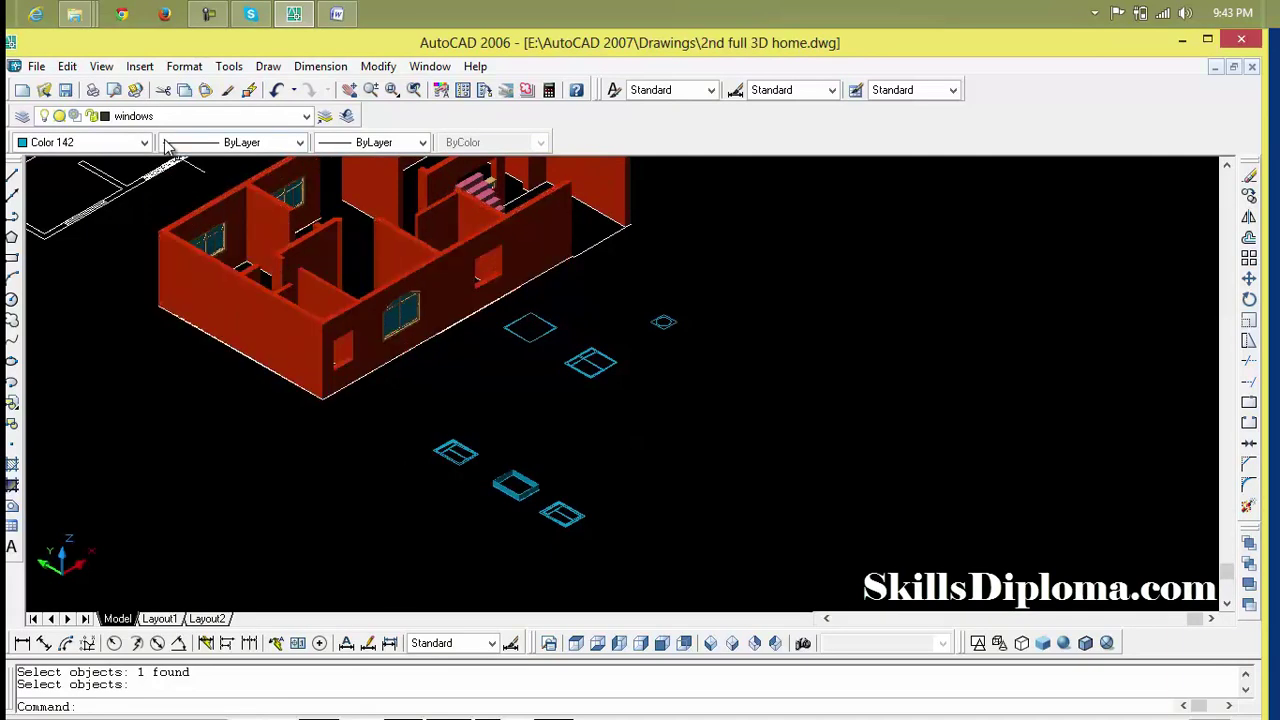
left_click(307, 117)
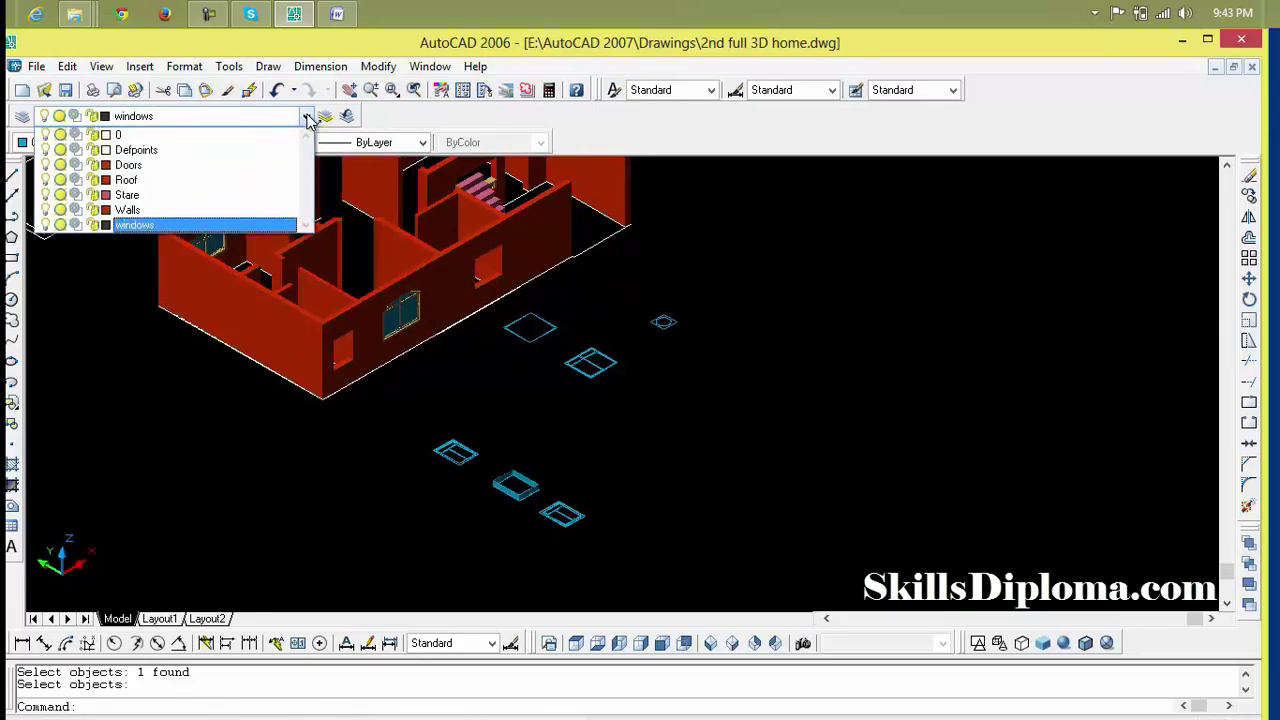
left_click(307, 117)
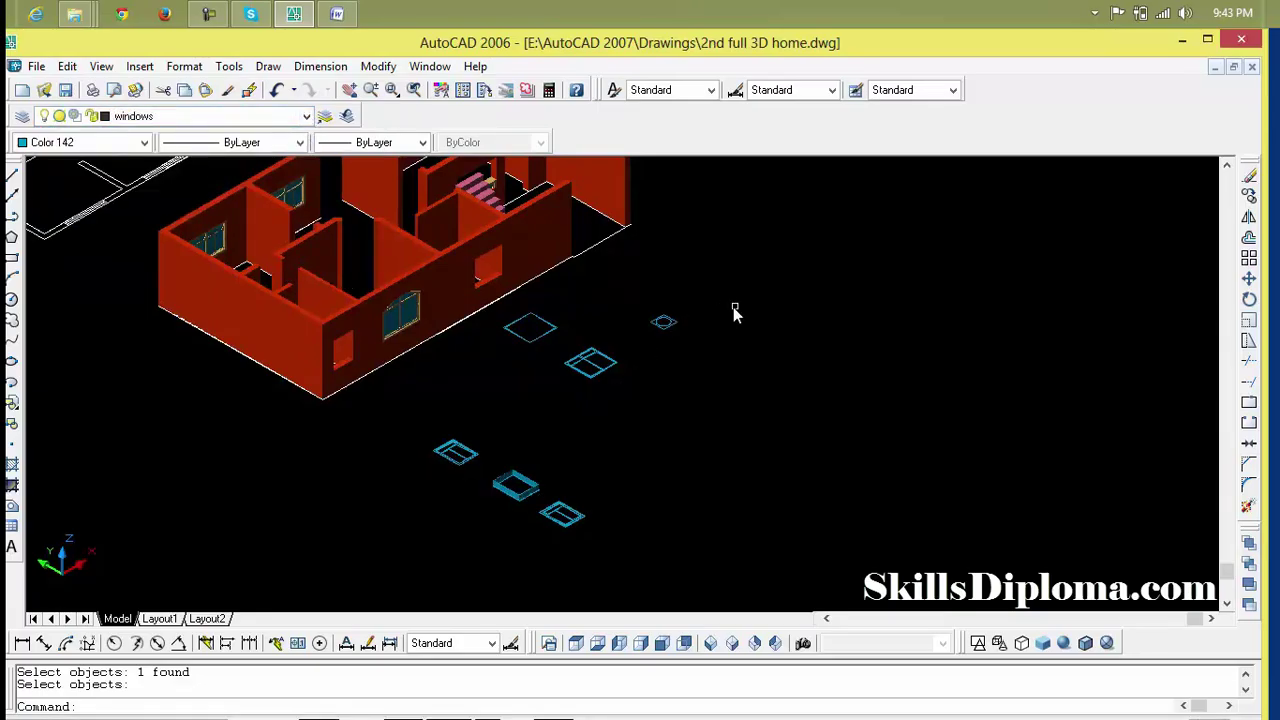
Select the small round block and four window blocks and change their colour to DIC 335.
left_click(733, 255)
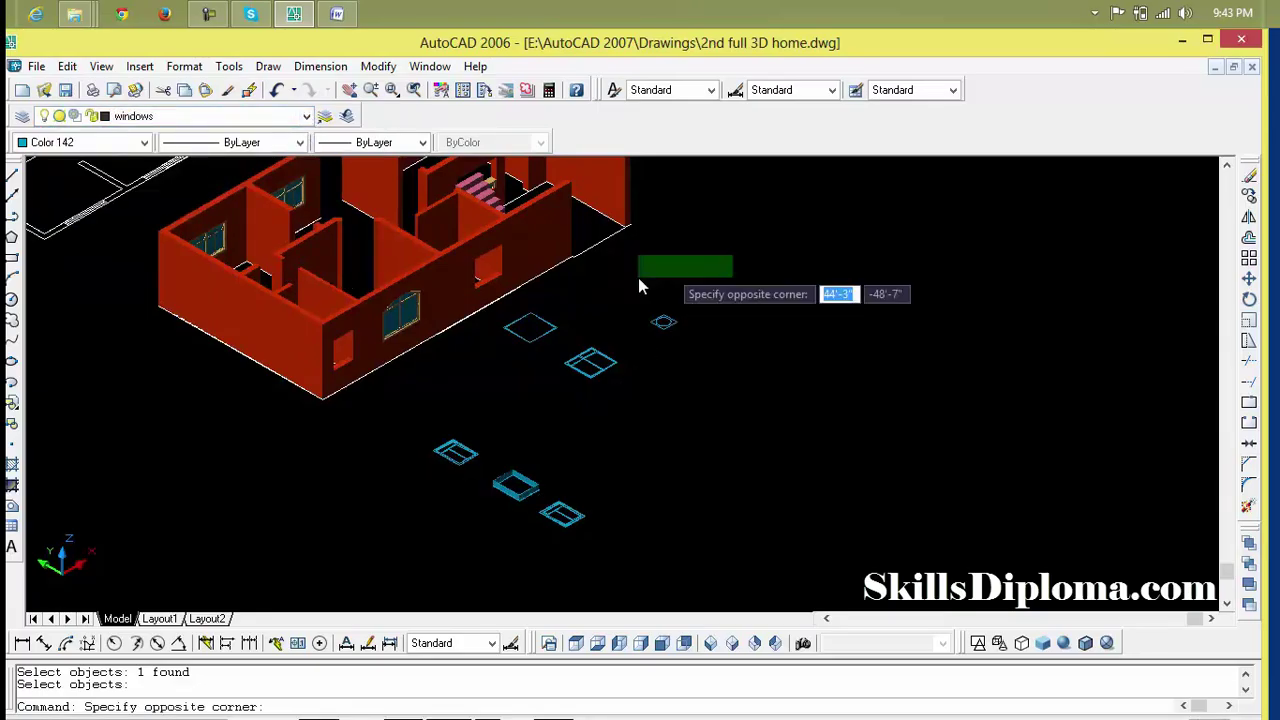
left_click(594, 389)
left_click(576, 322)
left_click(503, 360)
left_click(523, 414)
left_click(464, 481)
left_click(617, 480)
left_click(540, 550)
left_click(648, 341)
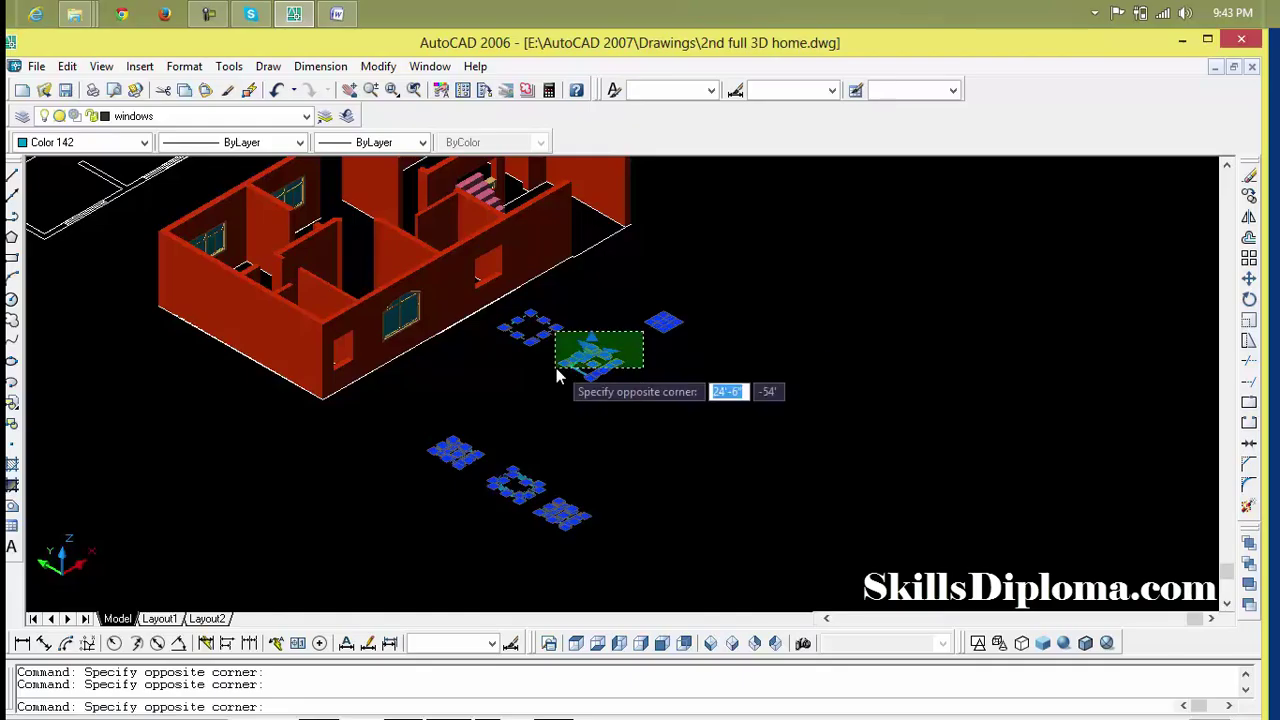
left_click(540, 403)
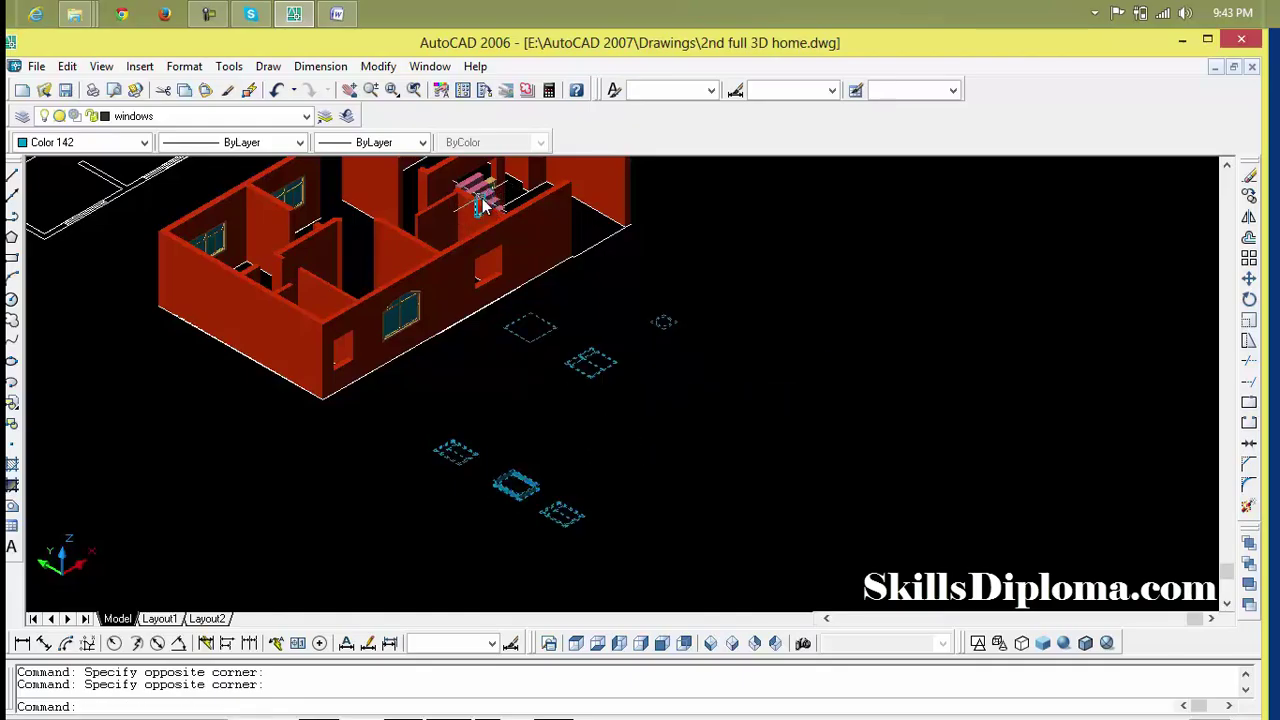
left_click(143, 143)
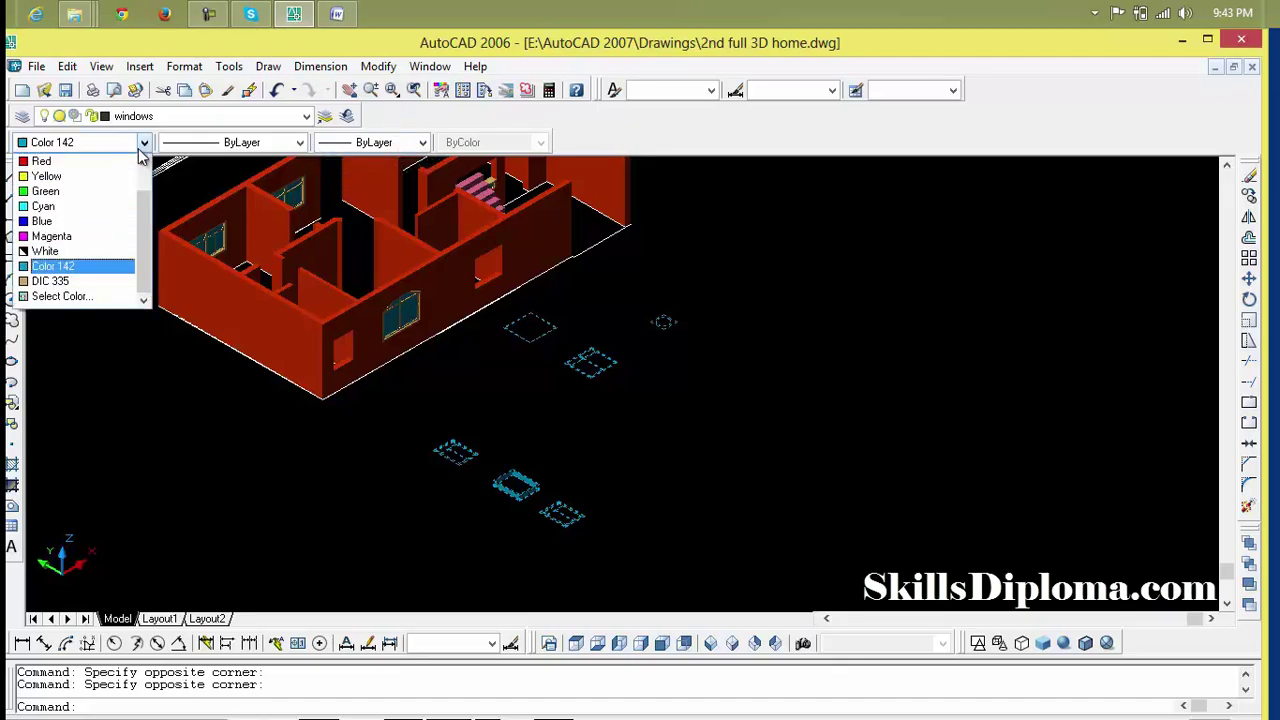
left_click(108, 282)
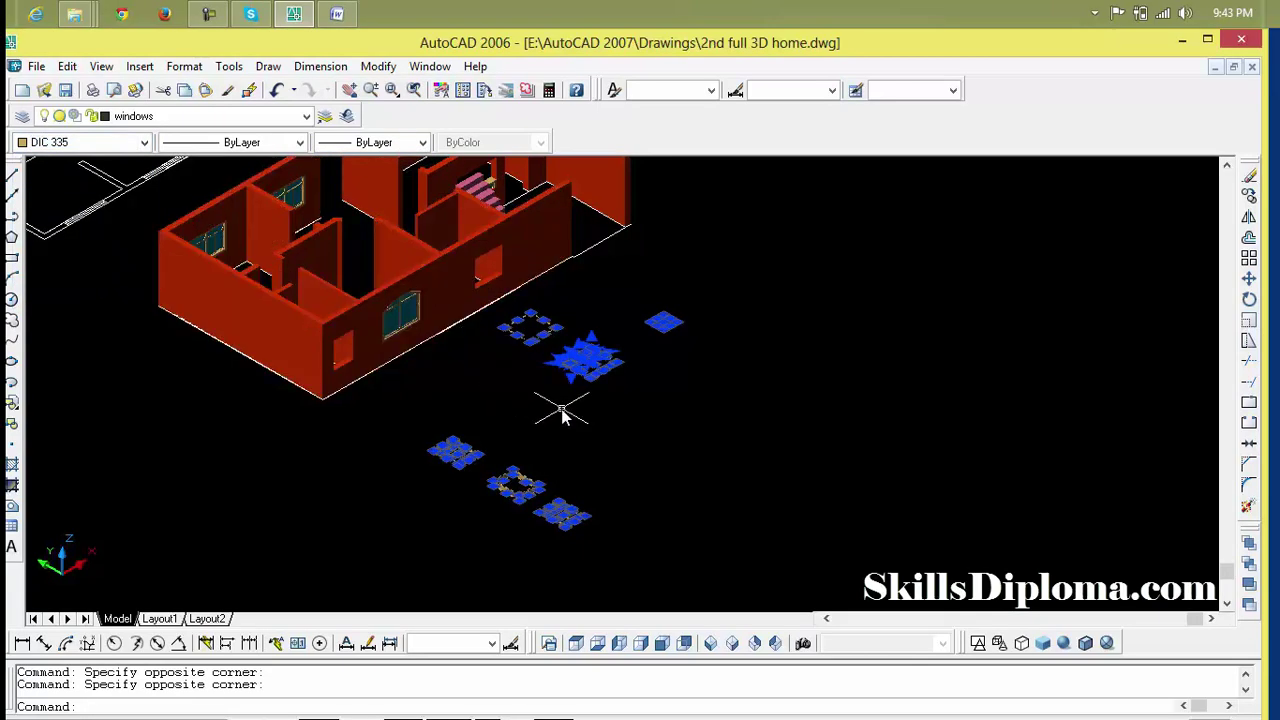
key("Escape")
key("Escape")
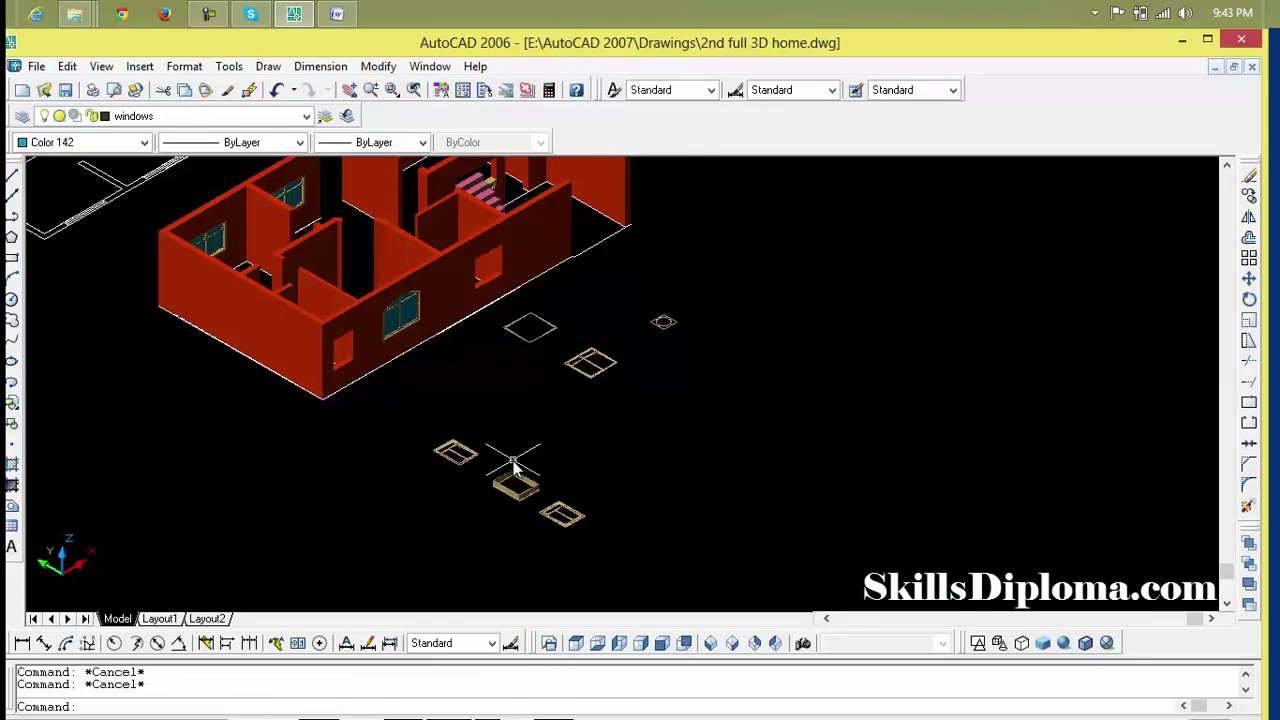
Zoom and pan to frame the building walls and the square window outline.
middle_click_drag(513, 466, 757, 418)
scroll(723, 377, "up", 3)
scroll(634, 451, "up", 2)
middle_click_drag(634, 451, 581, 397)
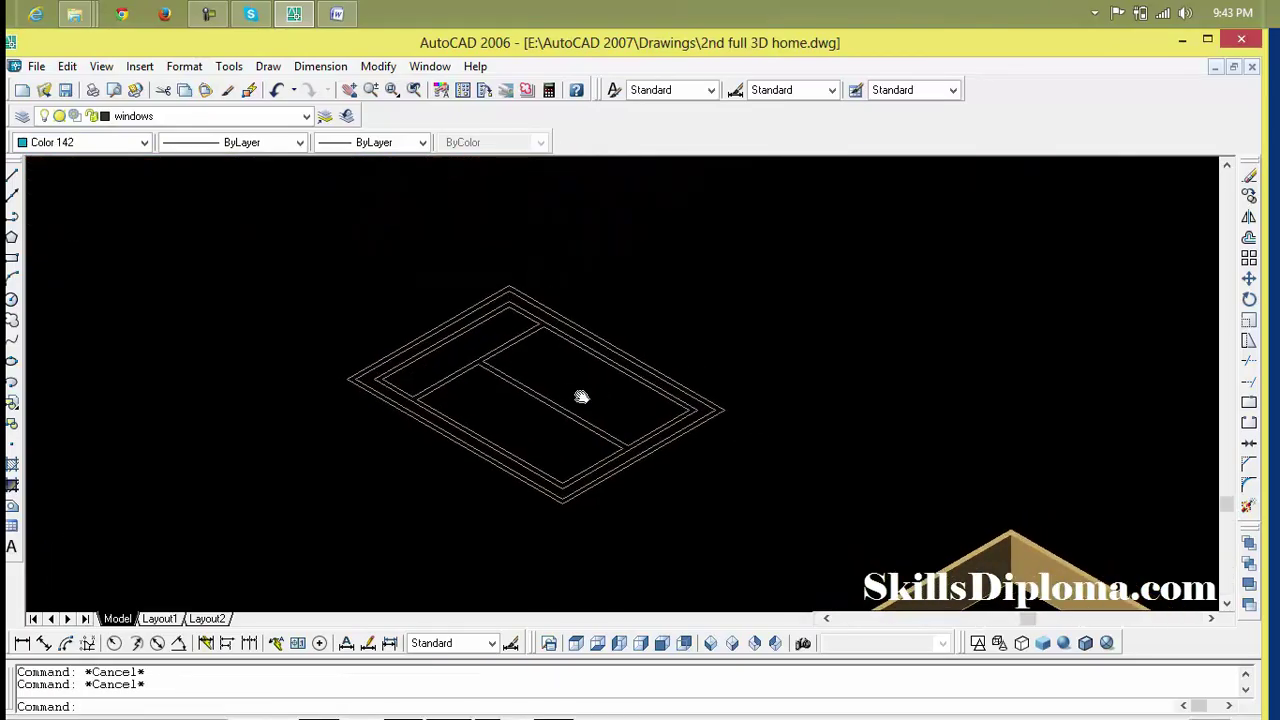
scroll(550, 378, "up", 3)
scroll(550, 378, "down", 5)
scroll(550, 378, "down", 2)
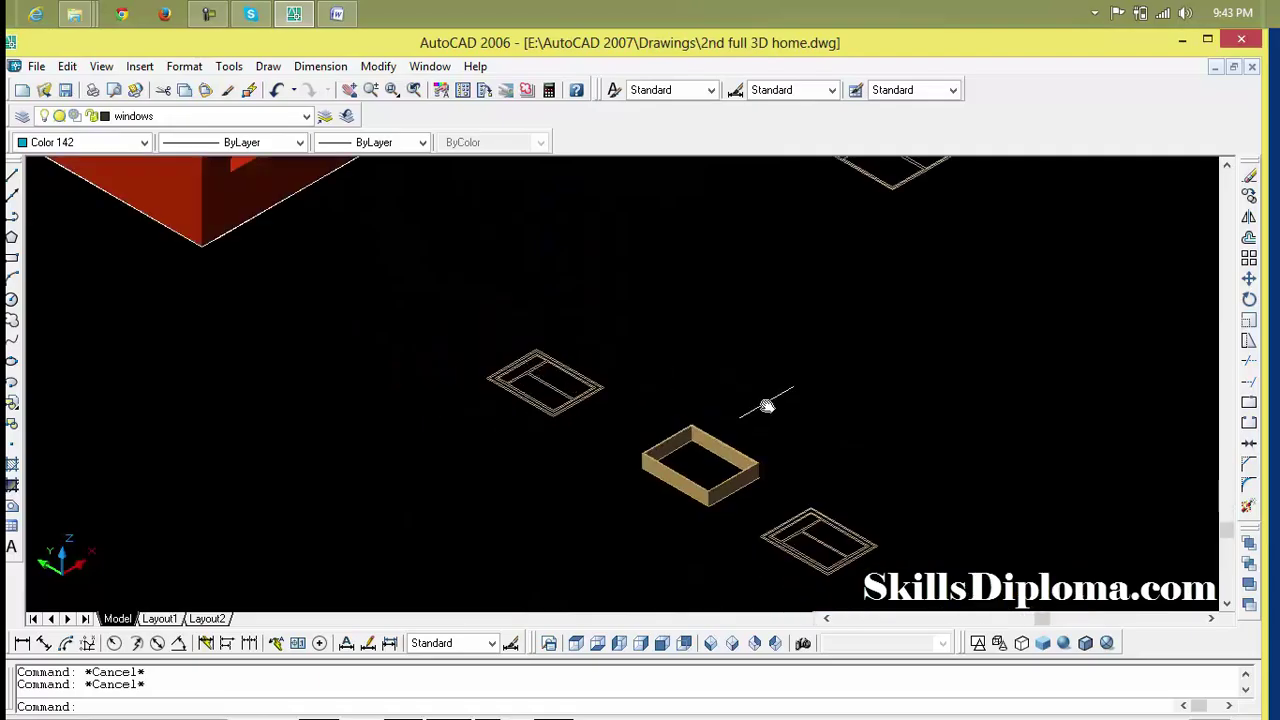
middle_click_drag(787, 349, 405, 541)
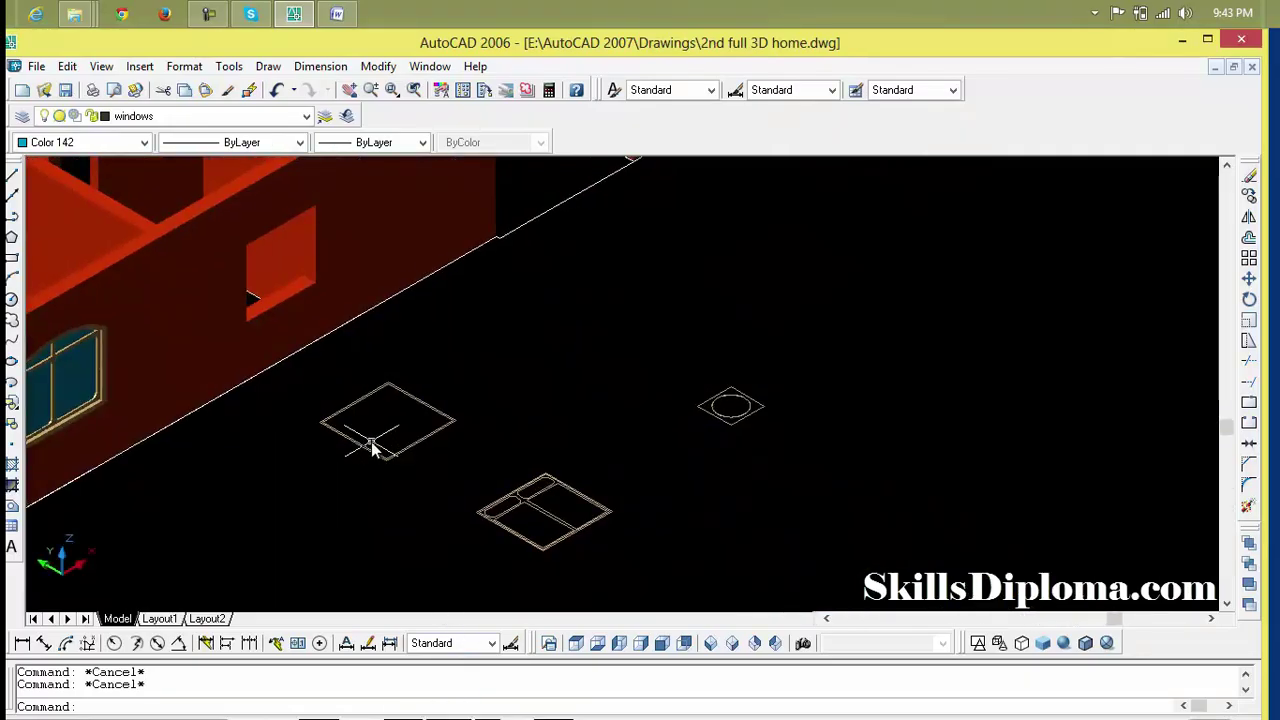
scroll(371, 447, "up", 5)
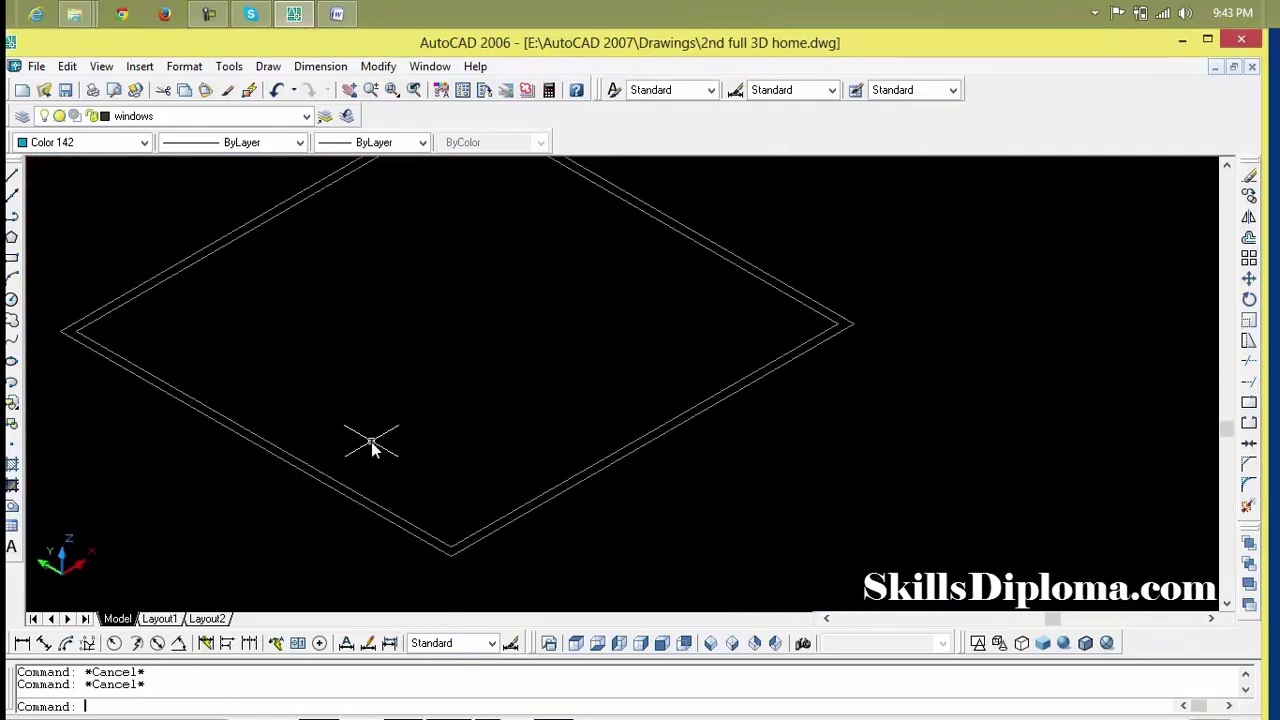
Create boundary polylines inside the square outline and set the colour for new objects.
type("bo")
key("Return")
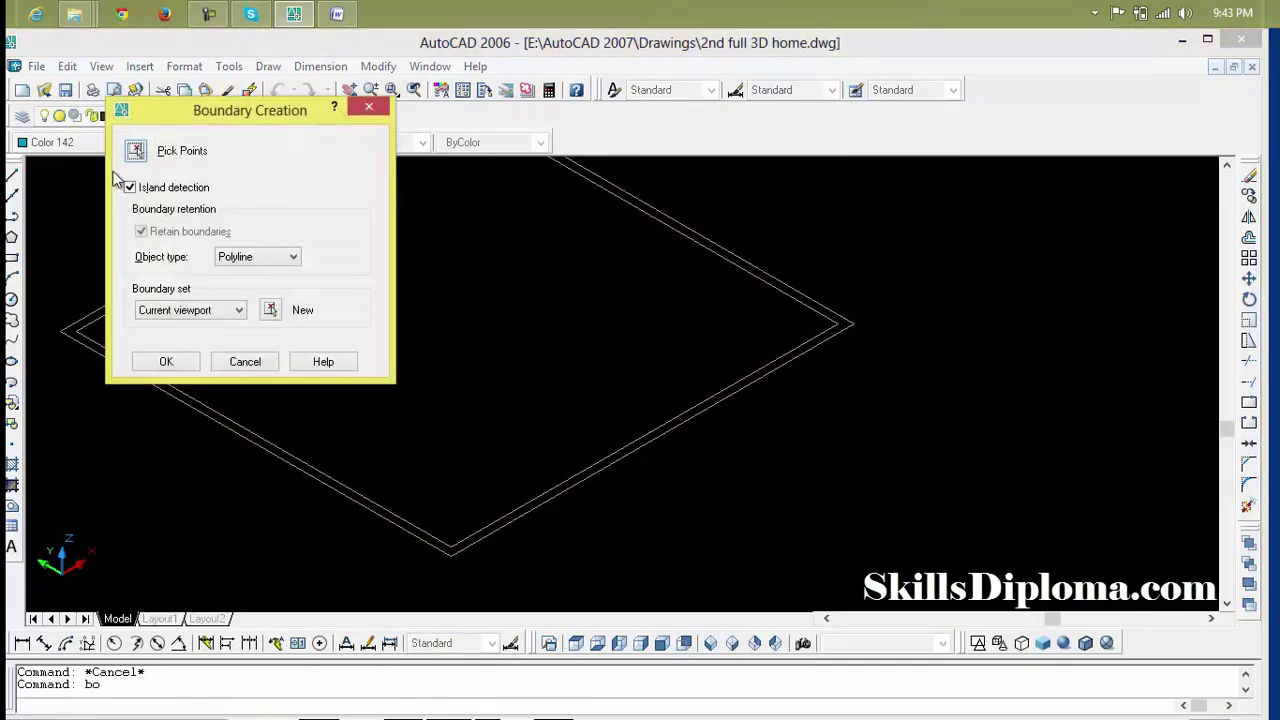
left_click(137, 155)
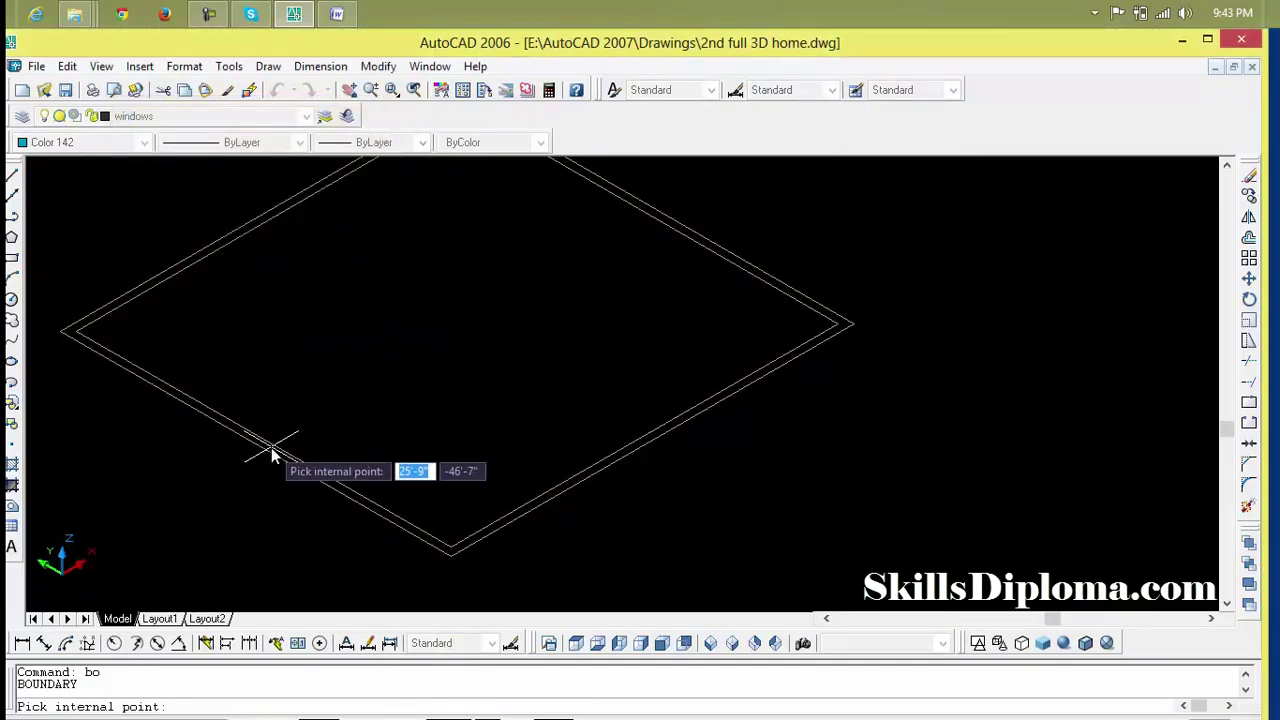
left_click(270, 449)
key("Return")
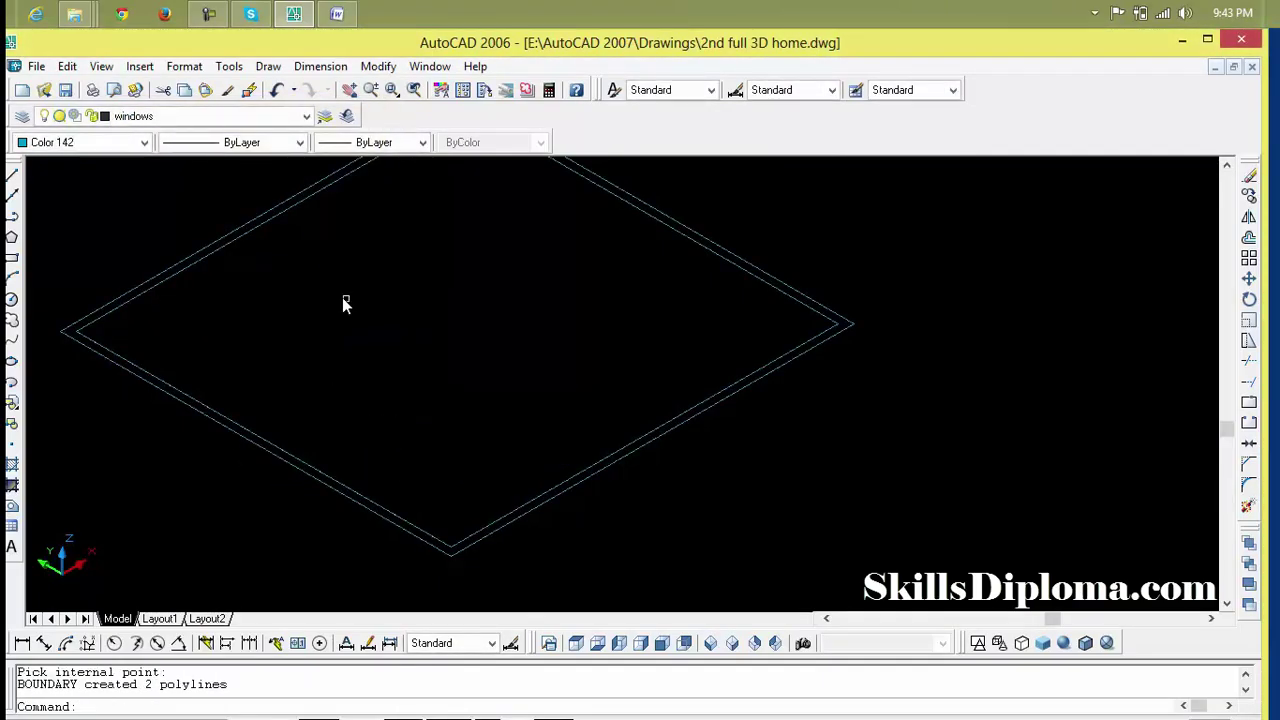
left_click(147, 145)
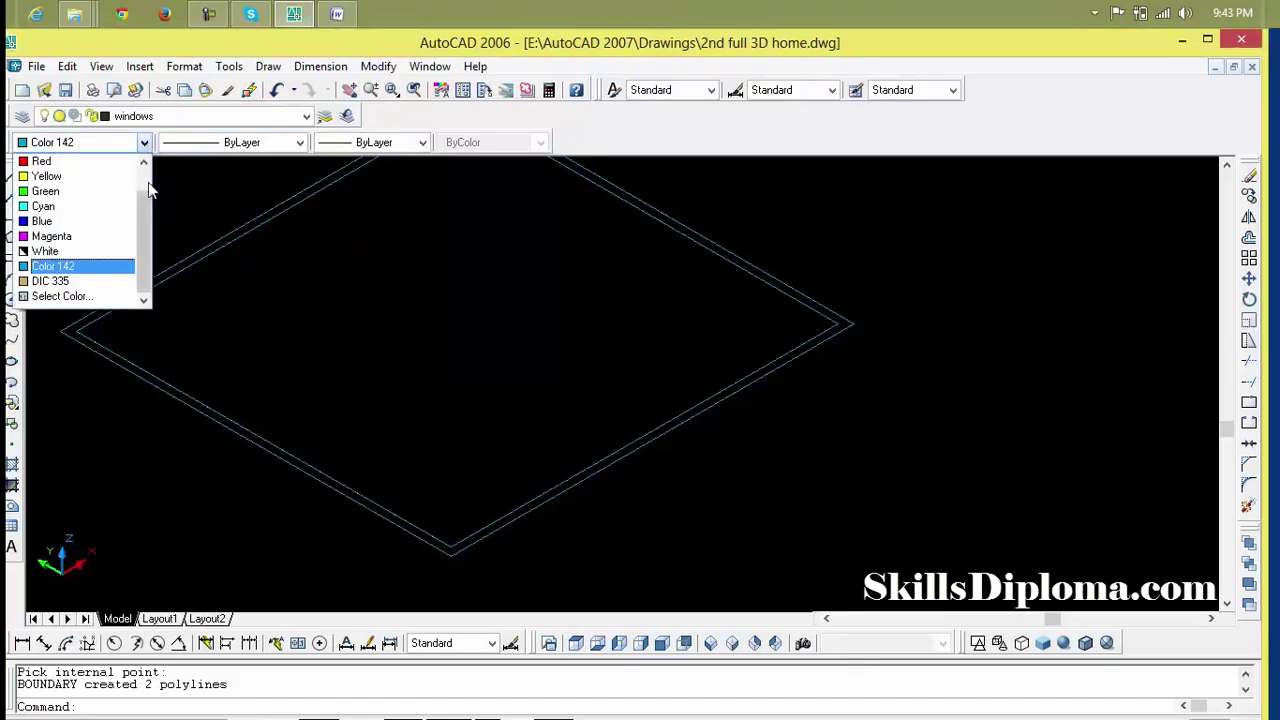
left_click(113, 285)
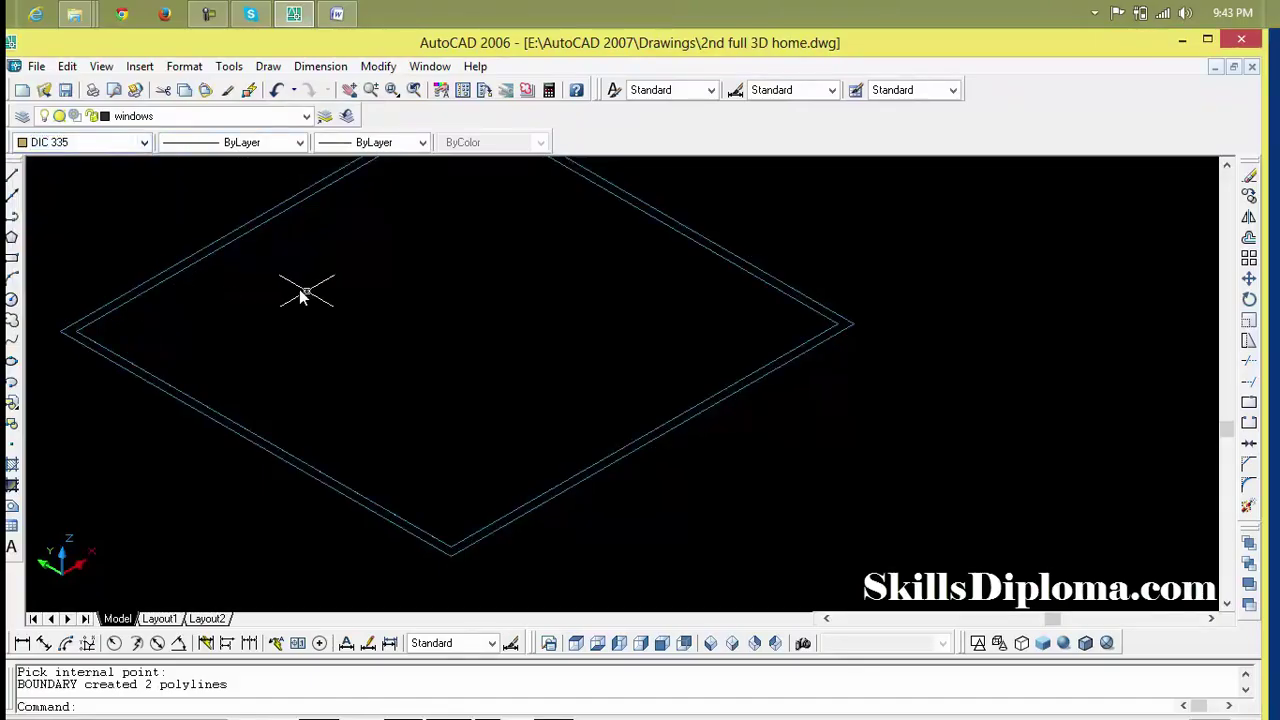
Extrude the upper-left square outline to a height of 9.
type("ext")
key("Return")
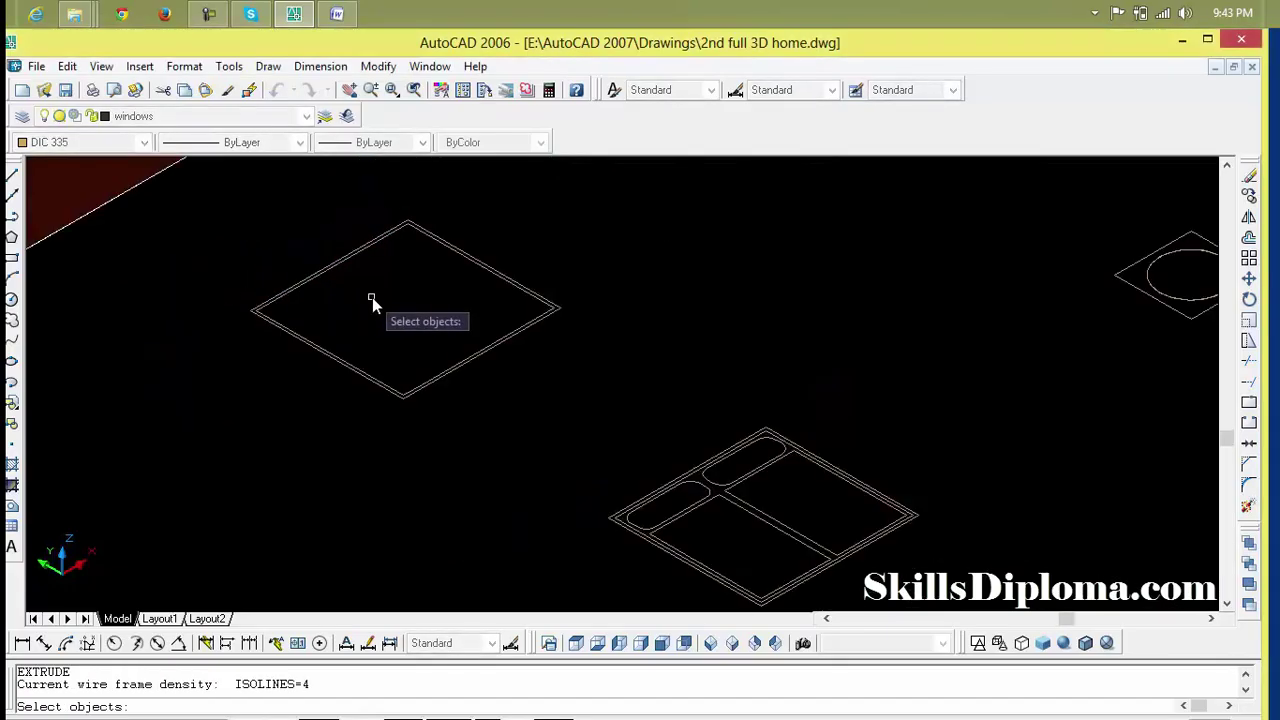
left_click(470, 273)
left_click(345, 382)
key("Return")
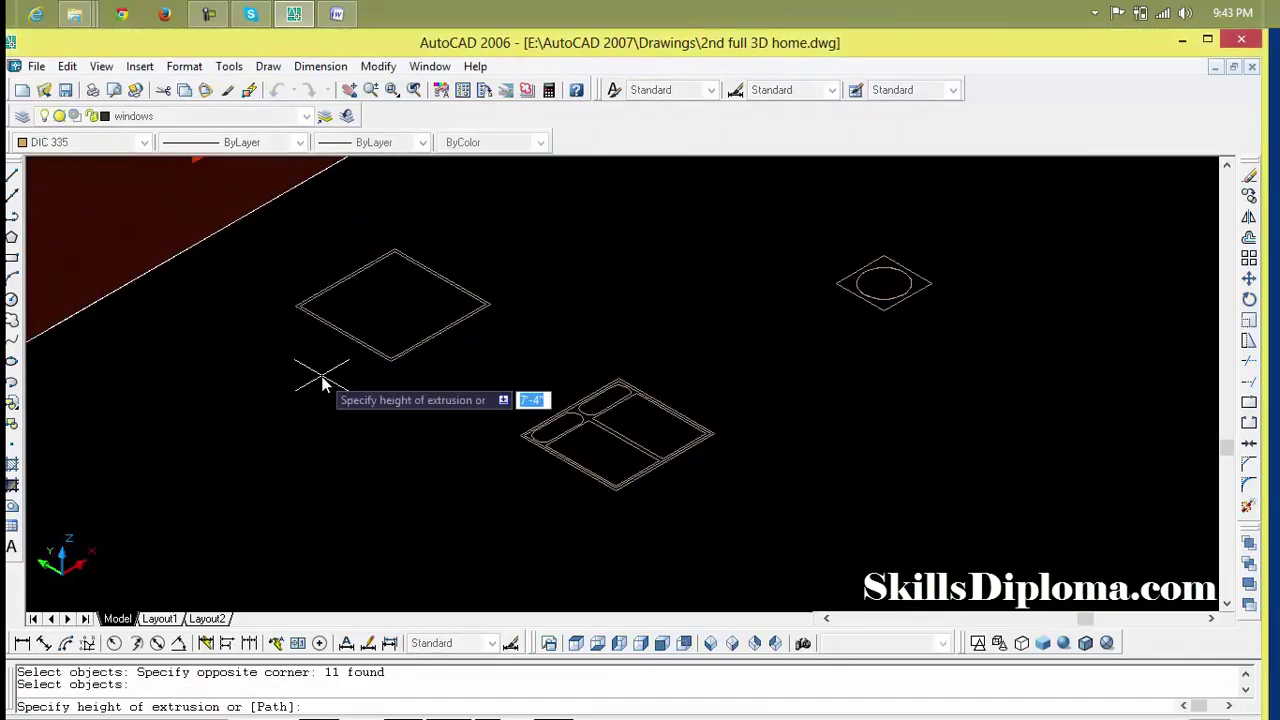
type("9")
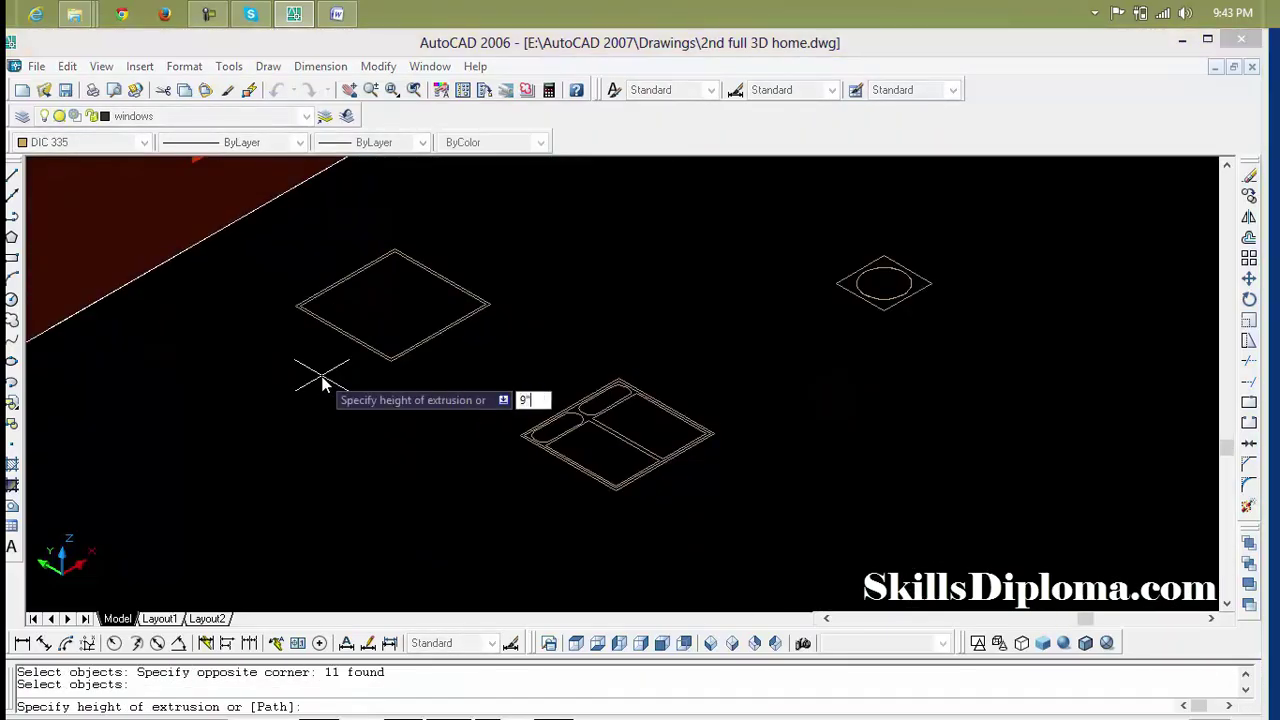
key("Return")
key("Return")
key("Escape")
key("Escape")
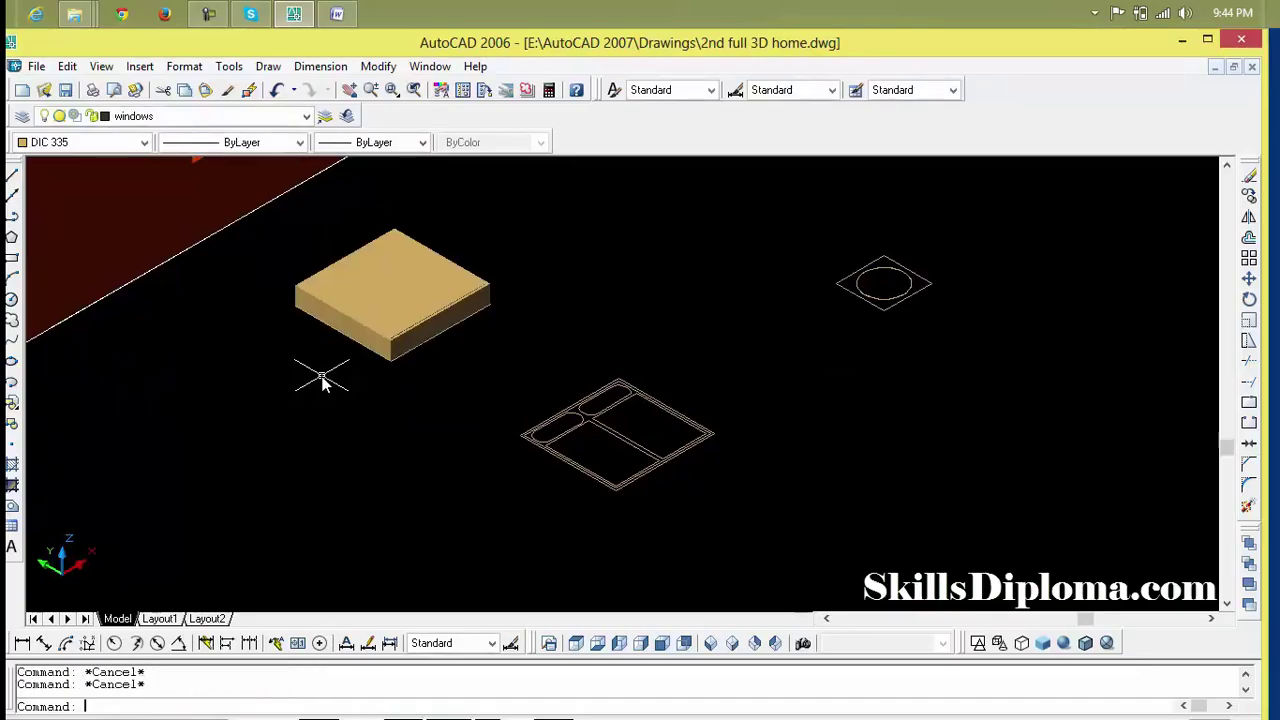
type("su")
key("Return")
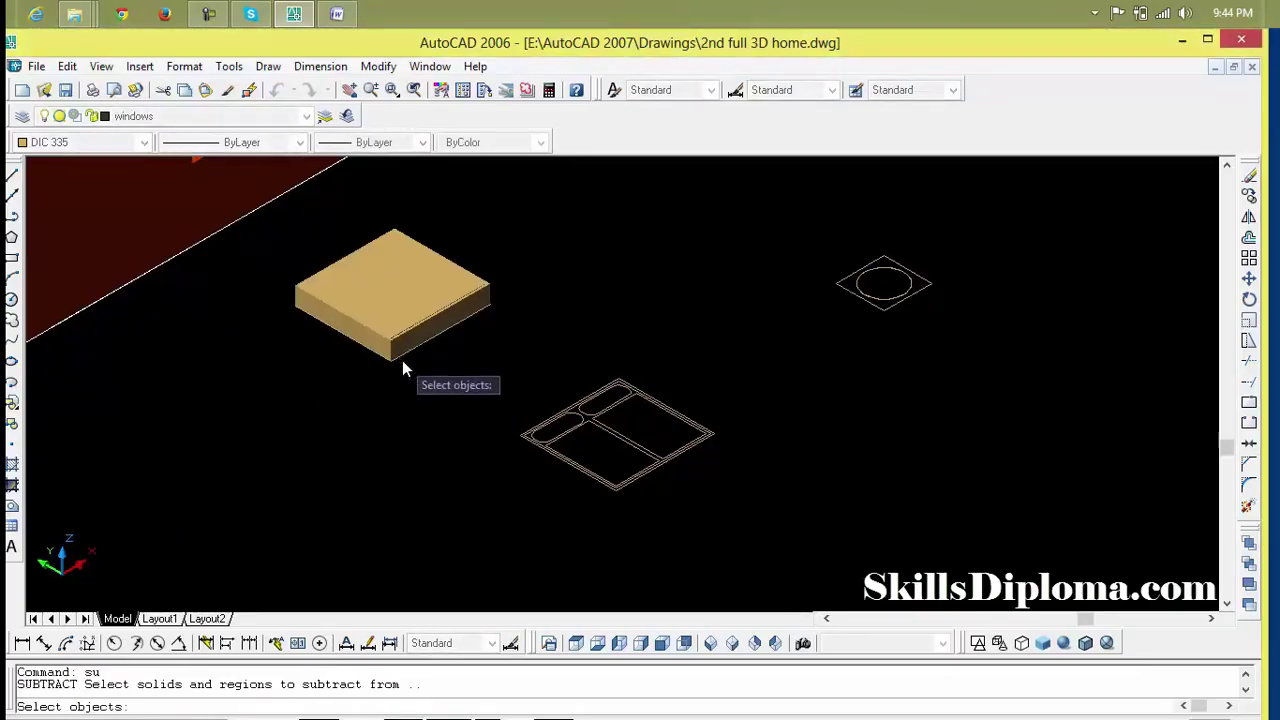
Attempt the subtraction, delete the box solid, then undo back to before the extrusion.
left_click(401, 358)
key("Return")
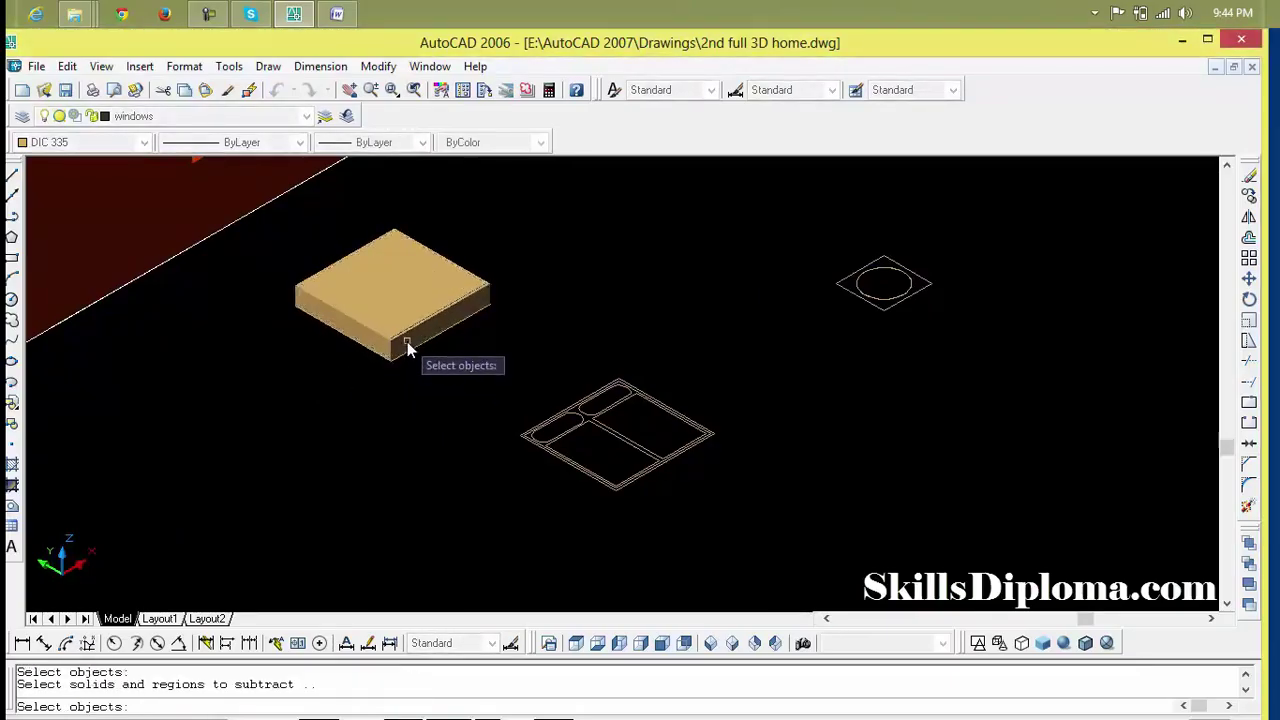
scroll(407, 347, "up", 5)
left_click(415, 364)
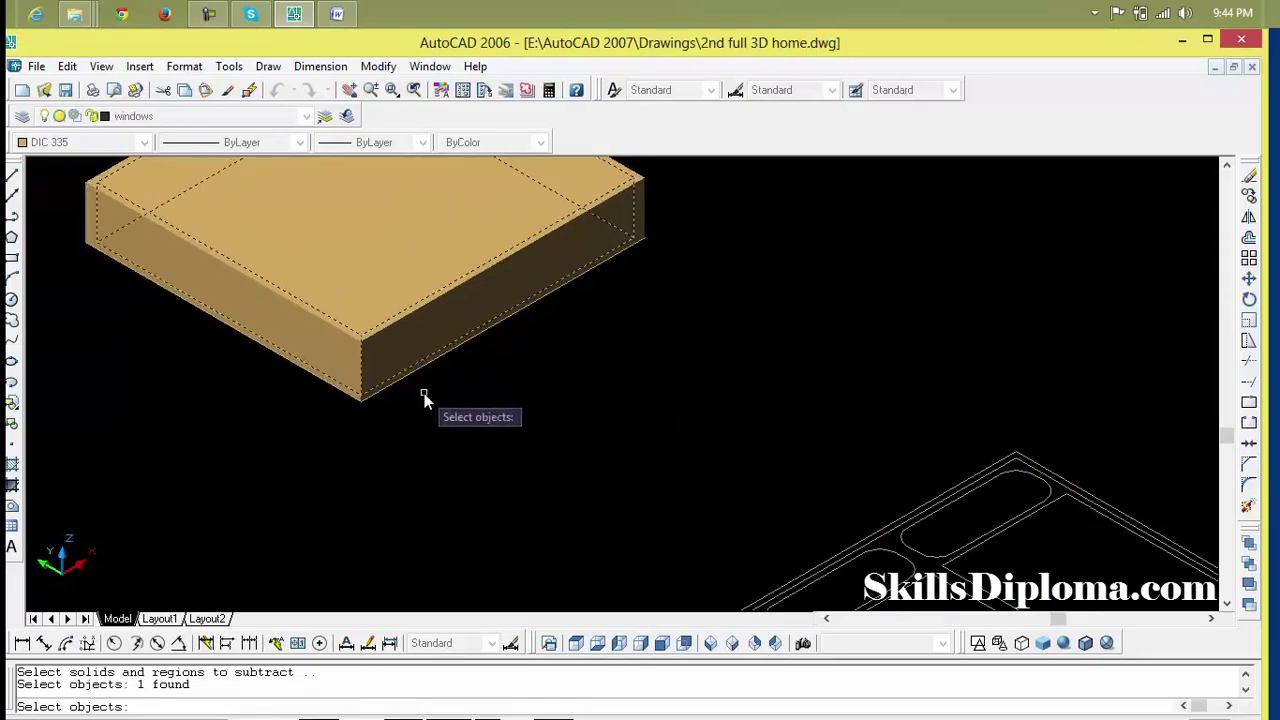
key("Return")
left_click(414, 367)
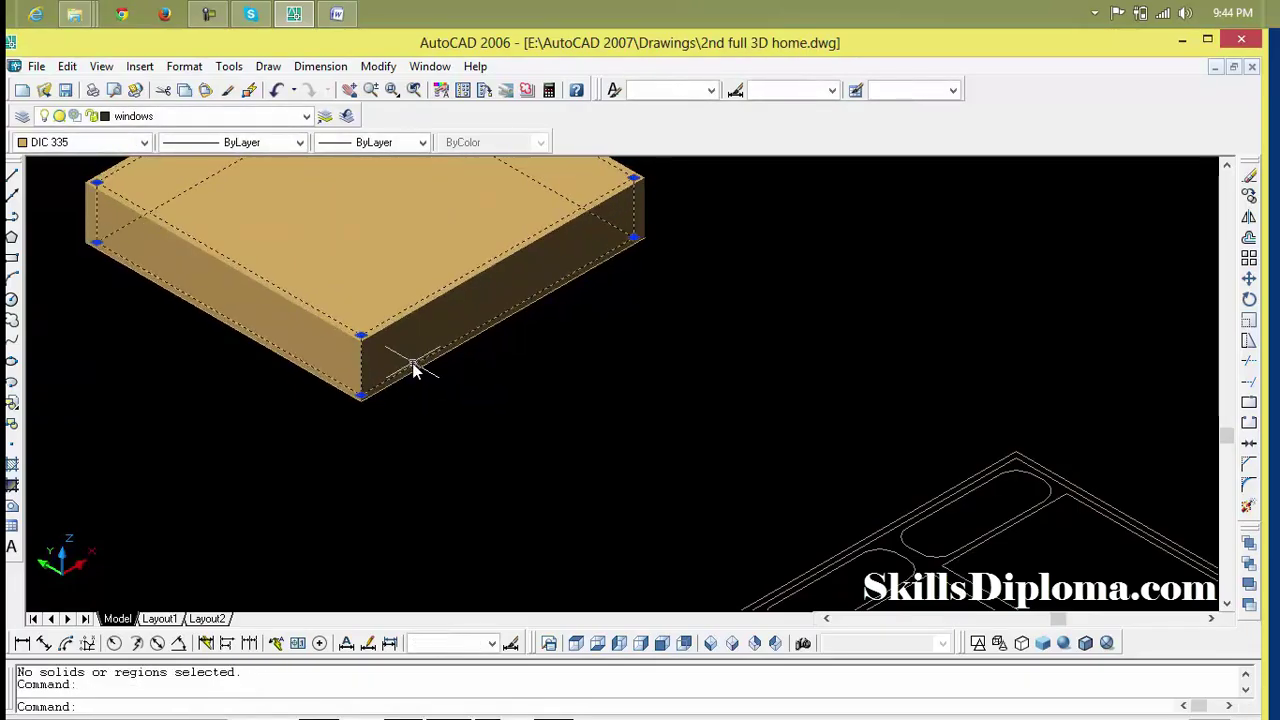
key("Delete")
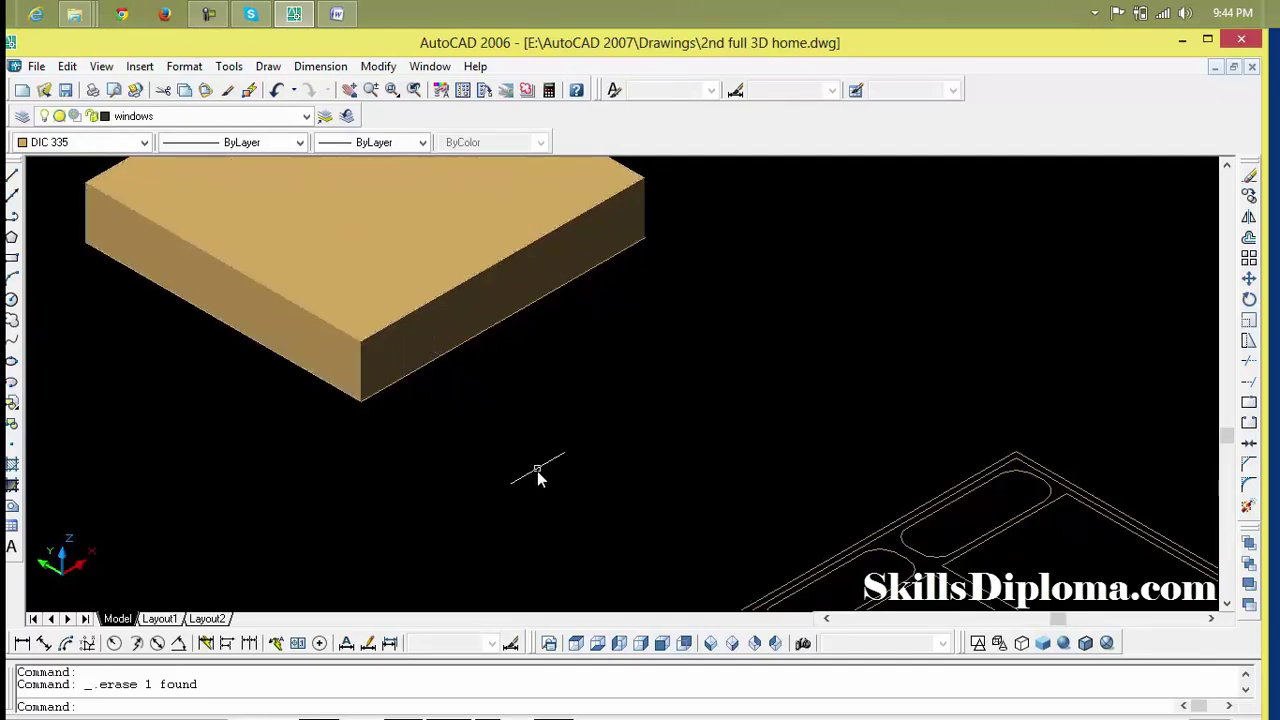
key("ctrl+z")
key("ctrl+z")
key("ctrl+z")
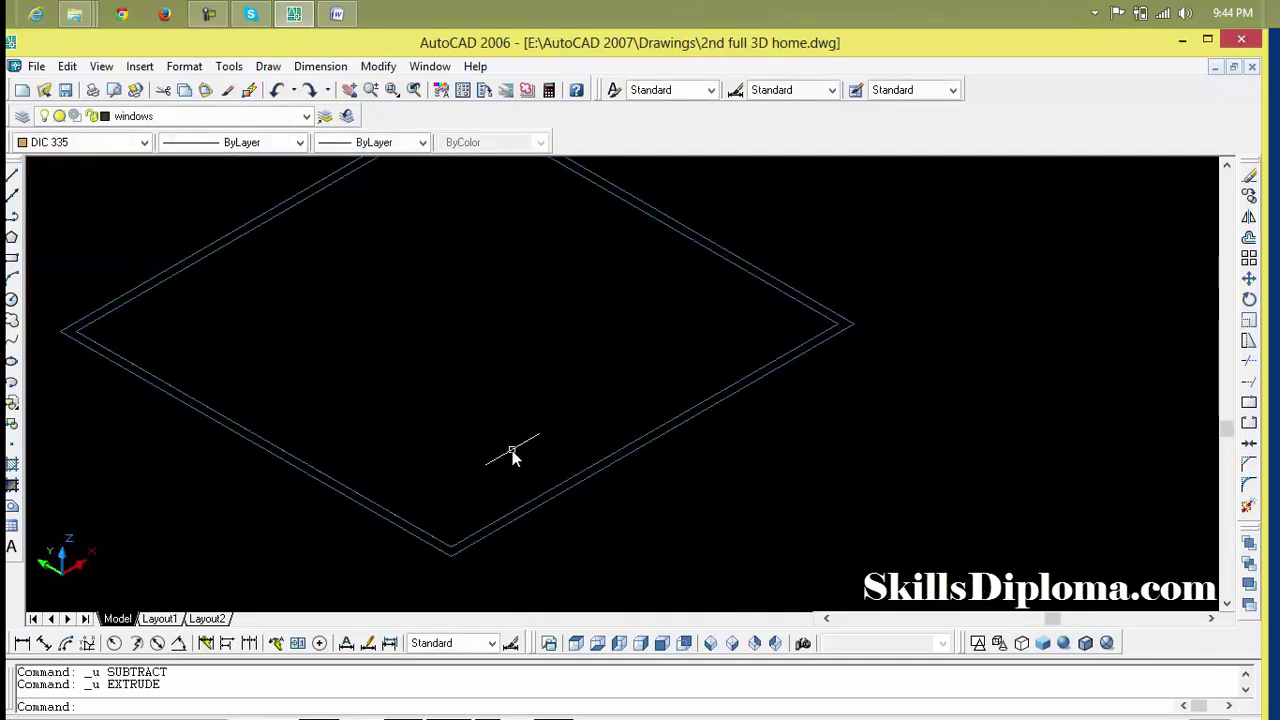
key("Escape")
scroll(512, 455, "up", 2)
key("Escape")
scroll(540, 420, "up", 2)
type("ex")
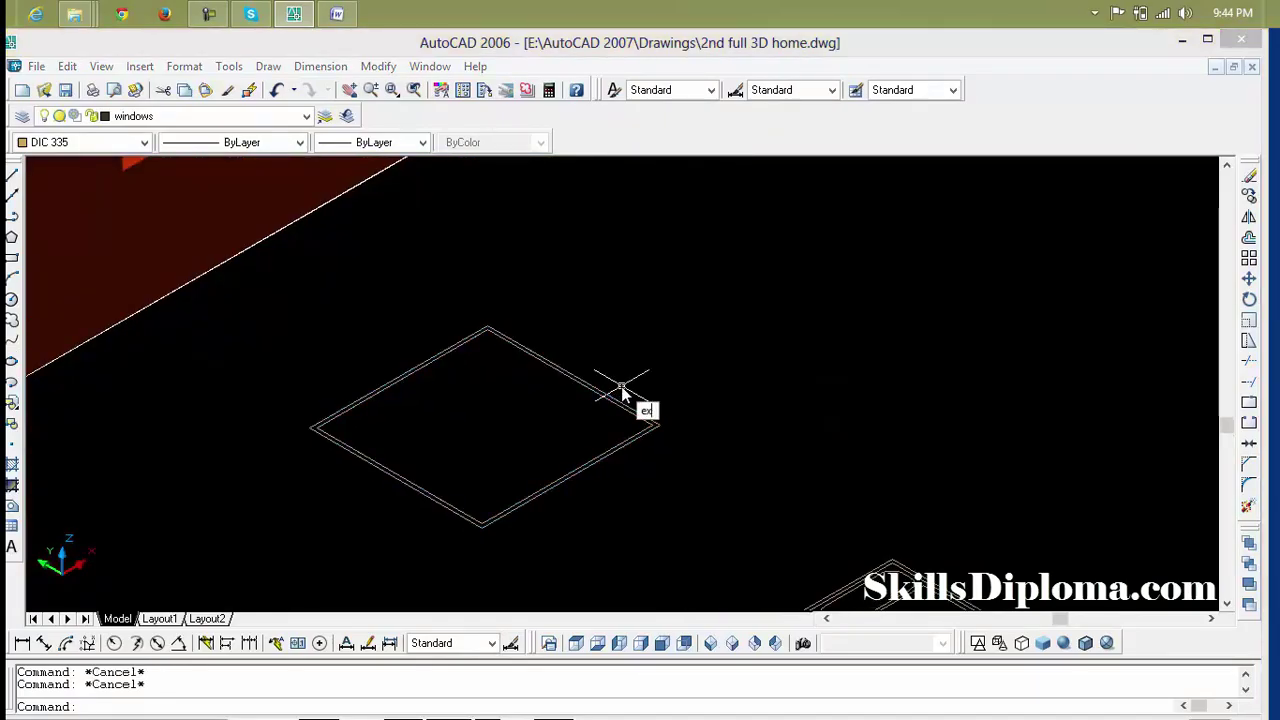
Extrude both square boundaries 9" with zero taper.
key("Return")
left_click(632, 368)
left_click(534, 449)
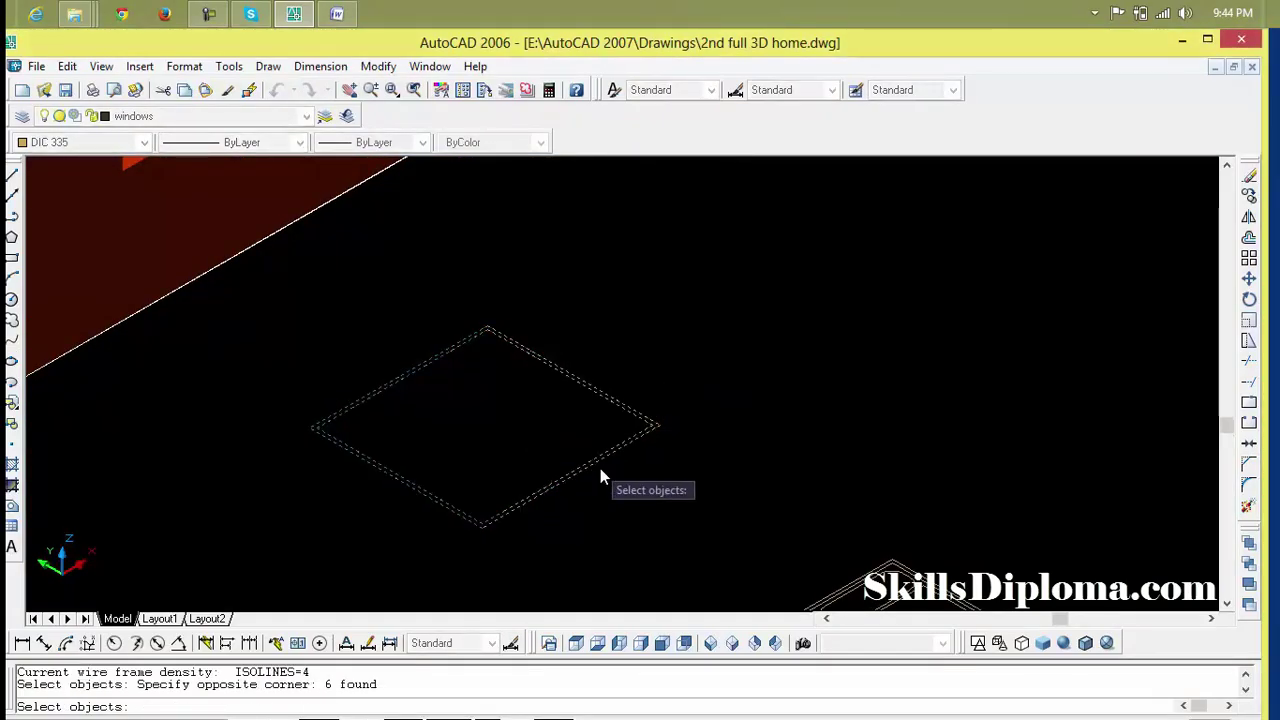
key("Return")
type("9\"")
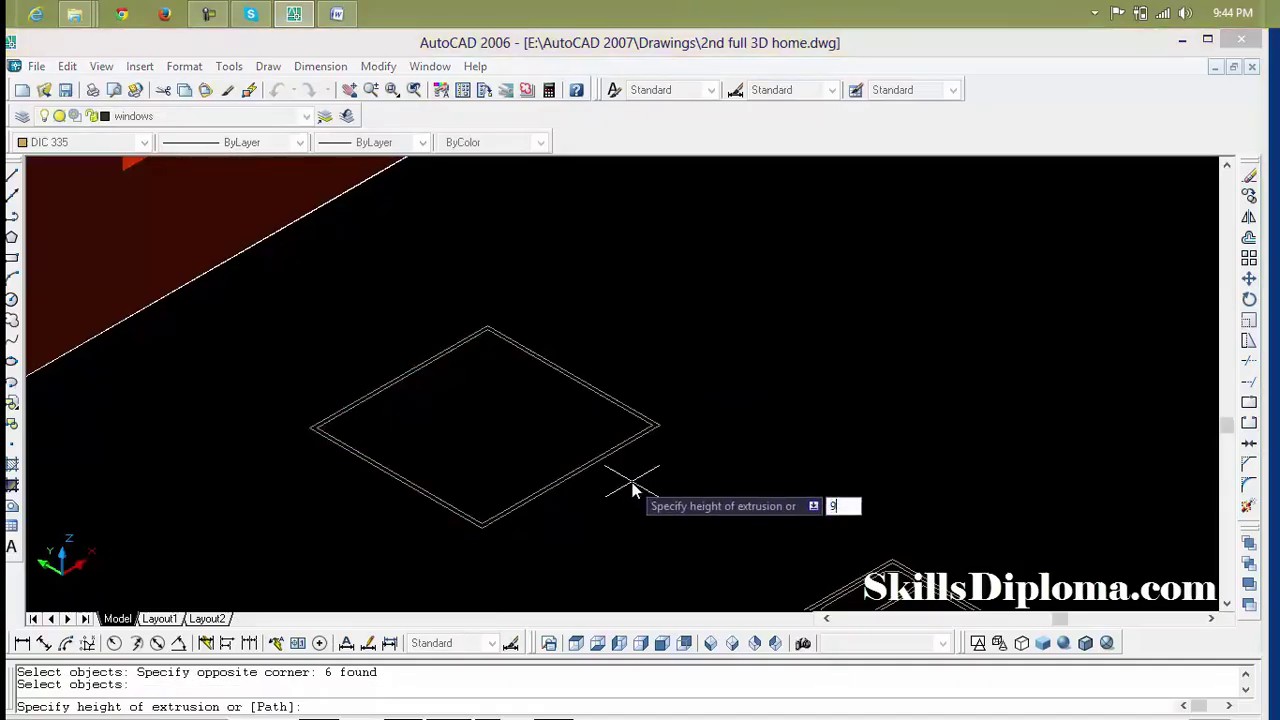
key("Return")
key("Return")
key("Escape")
key("Escape")
type("u")
key("Return")
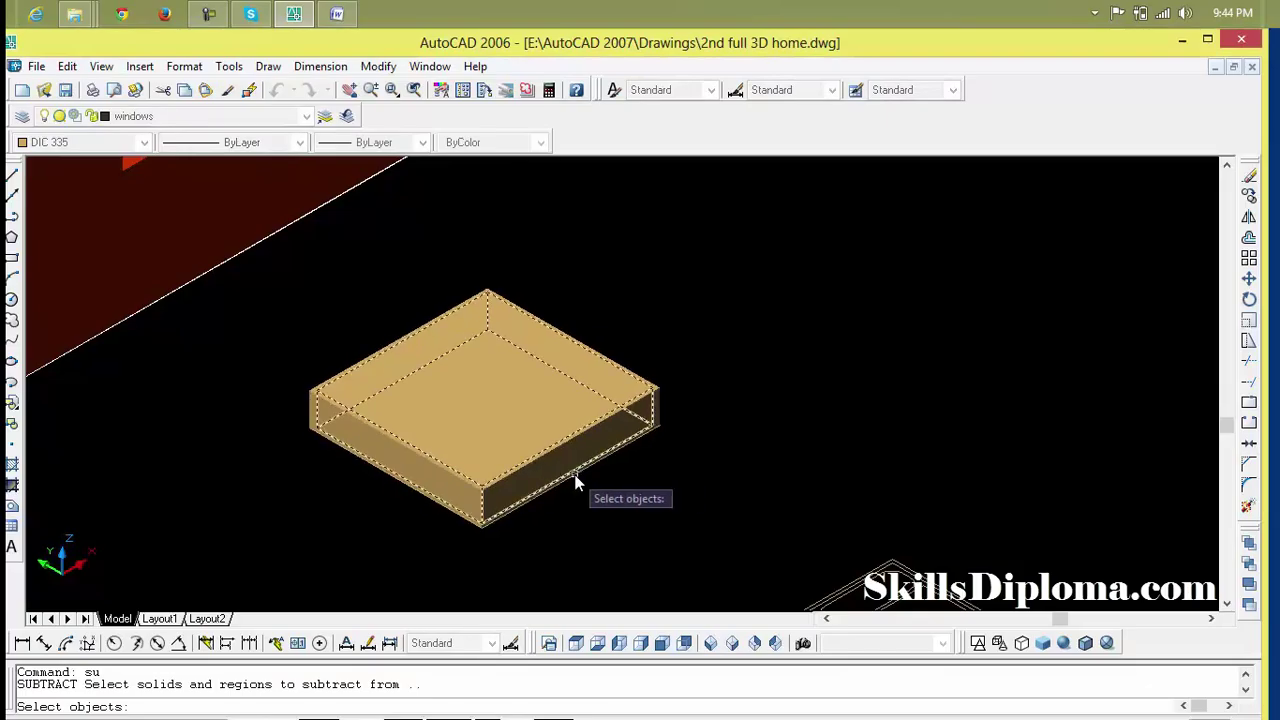
Subtract the inner solid from the outer one to hollow the square frame.
scroll(575, 482, "up", 5)
left_click(575, 482)
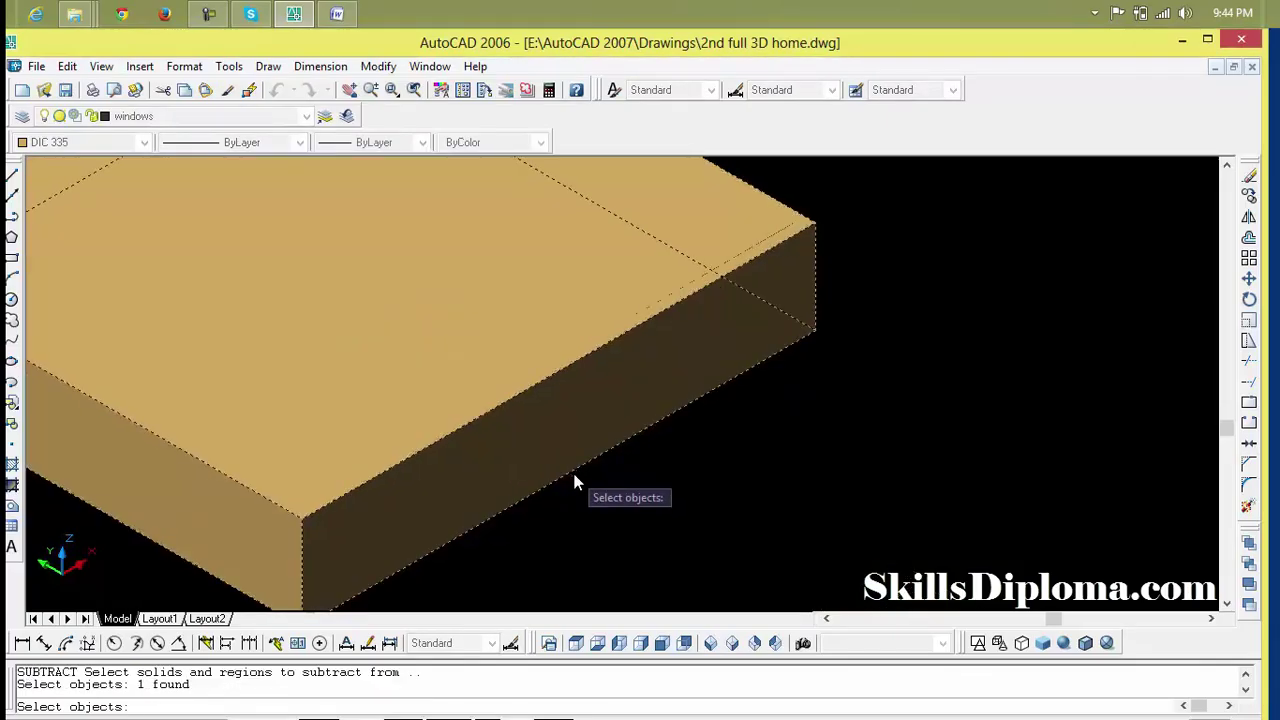
key("Return")
left_click(597, 465)
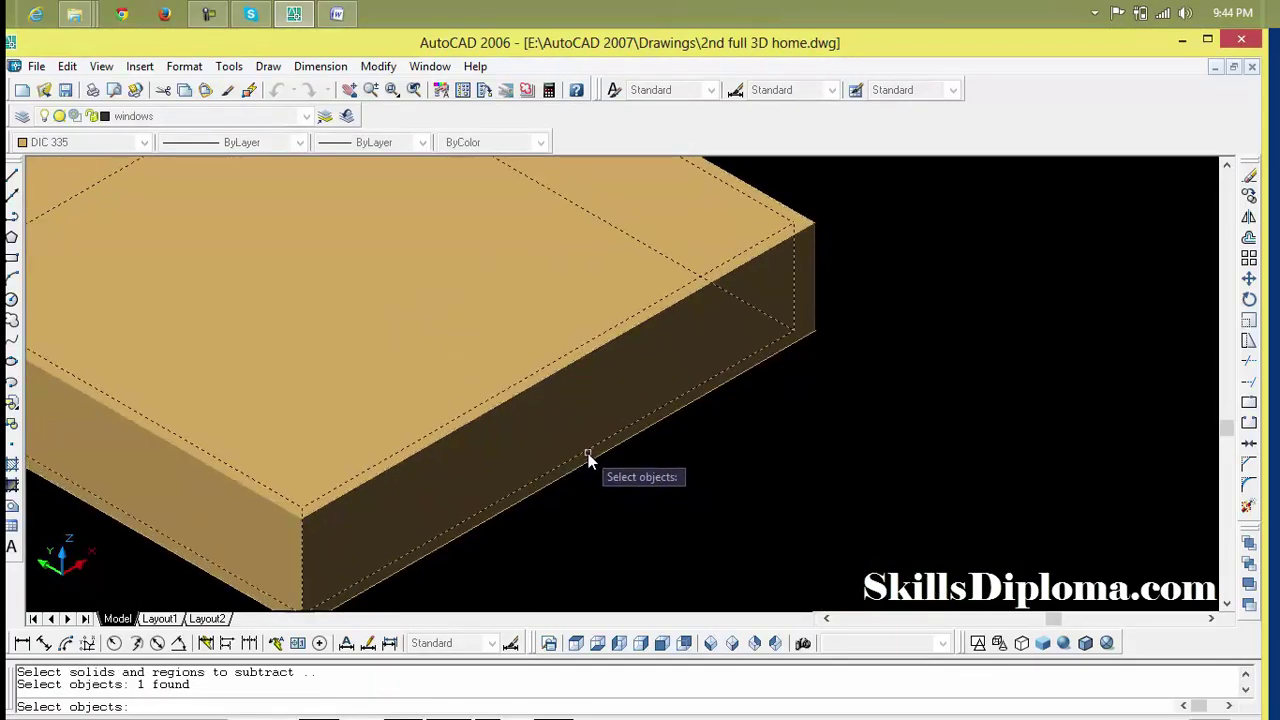
key("Return")
scroll(620, 489, "down", 5)
scroll(618, 480, "down", 3)
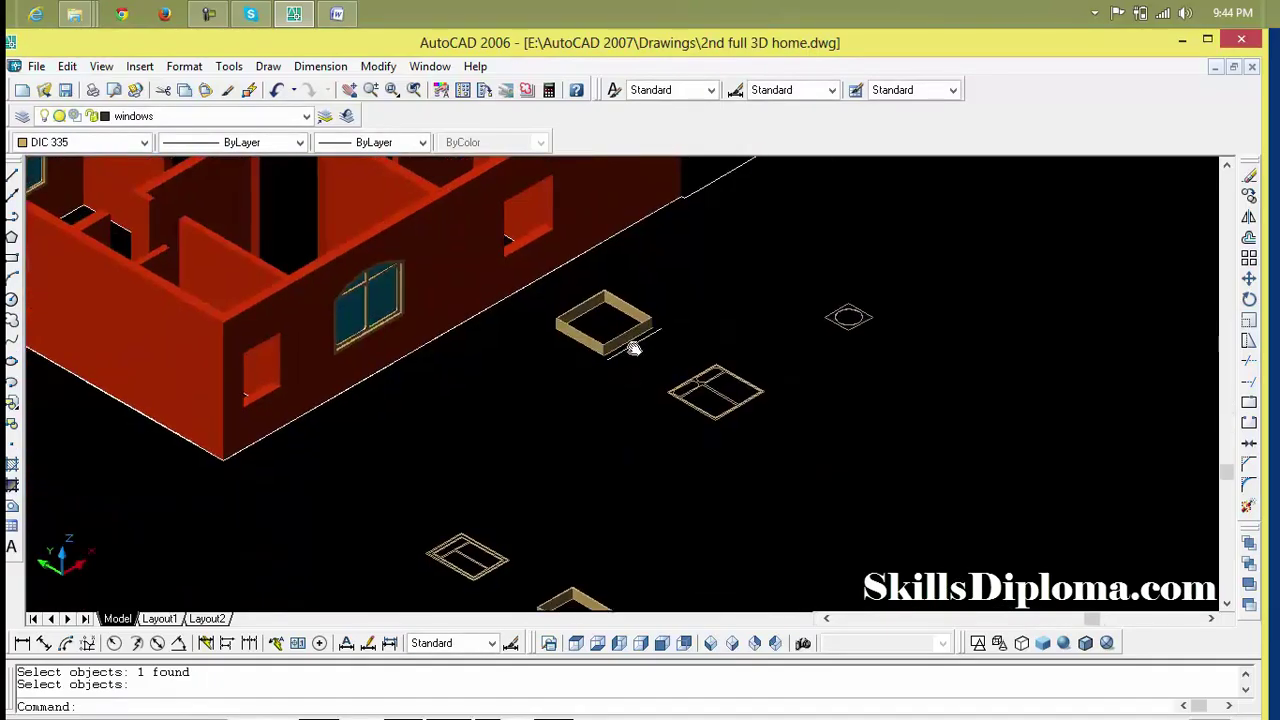
scroll(617, 450, "down", 2)
middle_click_drag(617, 429, 614, 403)
scroll(714, 331, "up", 5)
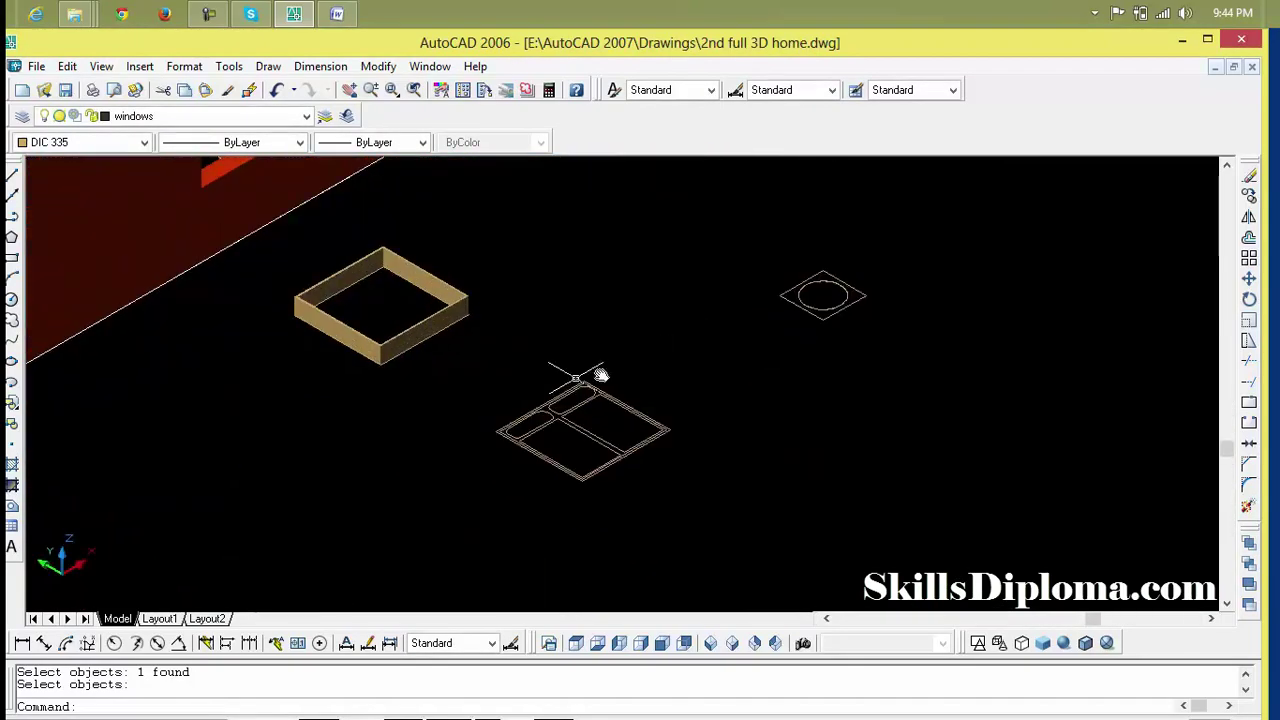
scroll(557, 410, "up", 3)
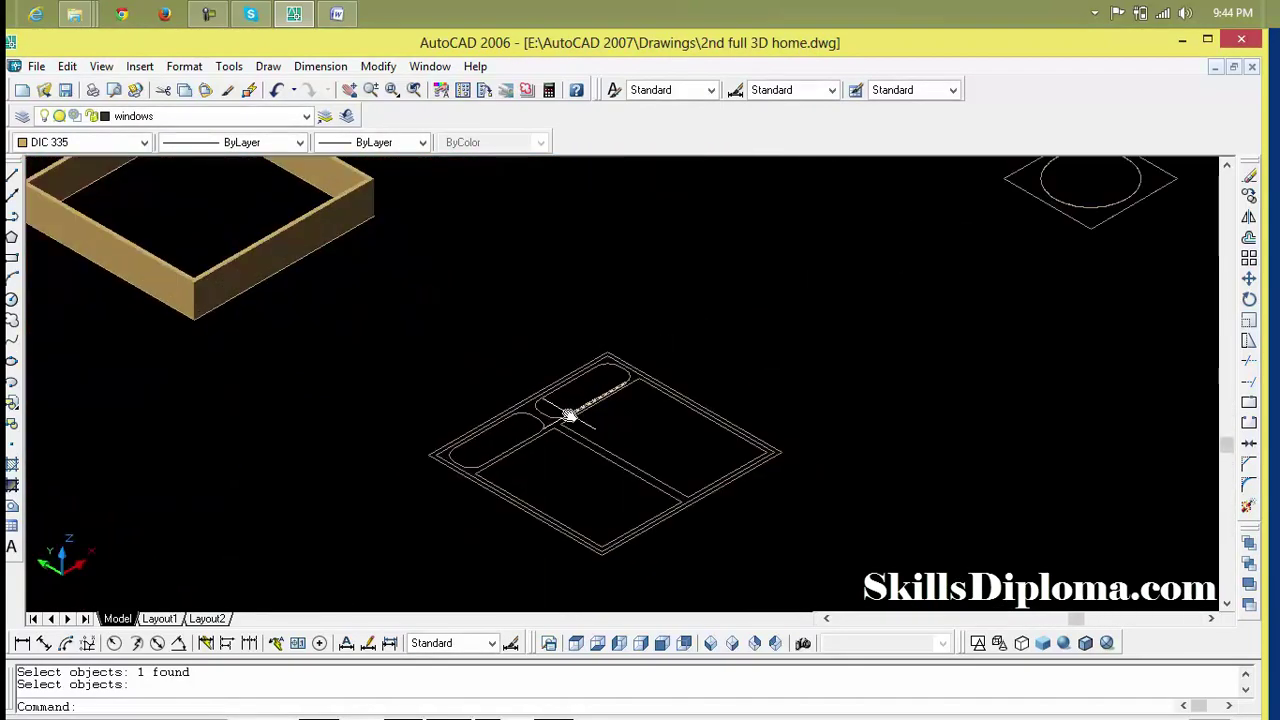
key("Escape")
key("Escape")
scroll(567, 415, "up", 3)
type("ex")
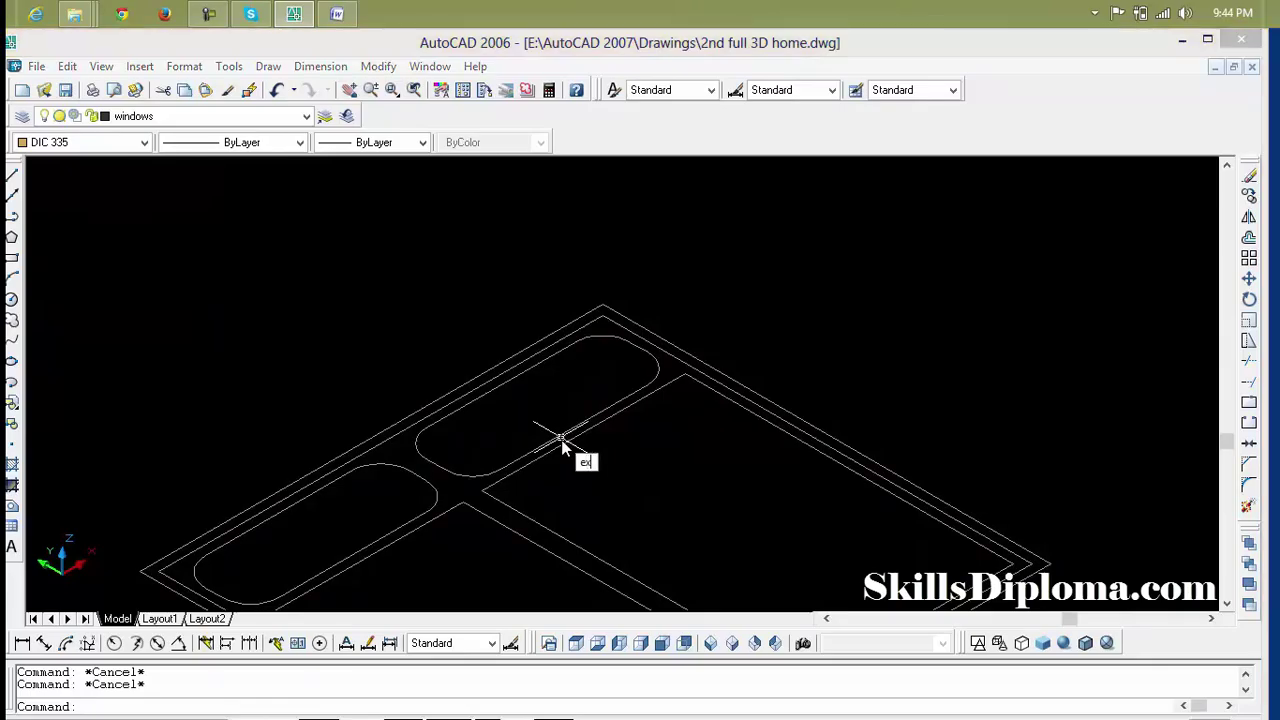
type("t")
key("Return")
scroll(563, 443, "down", 3)
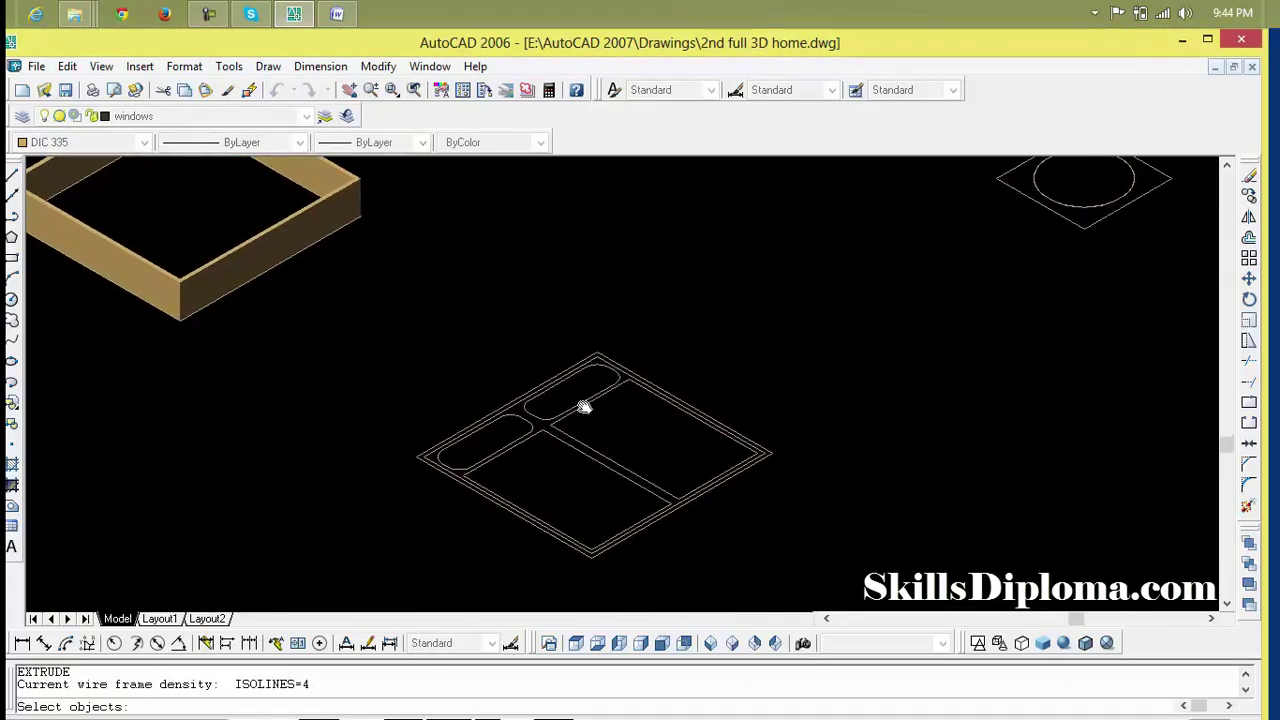
left_click(734, 344)
left_click(432, 555)
key("Return")
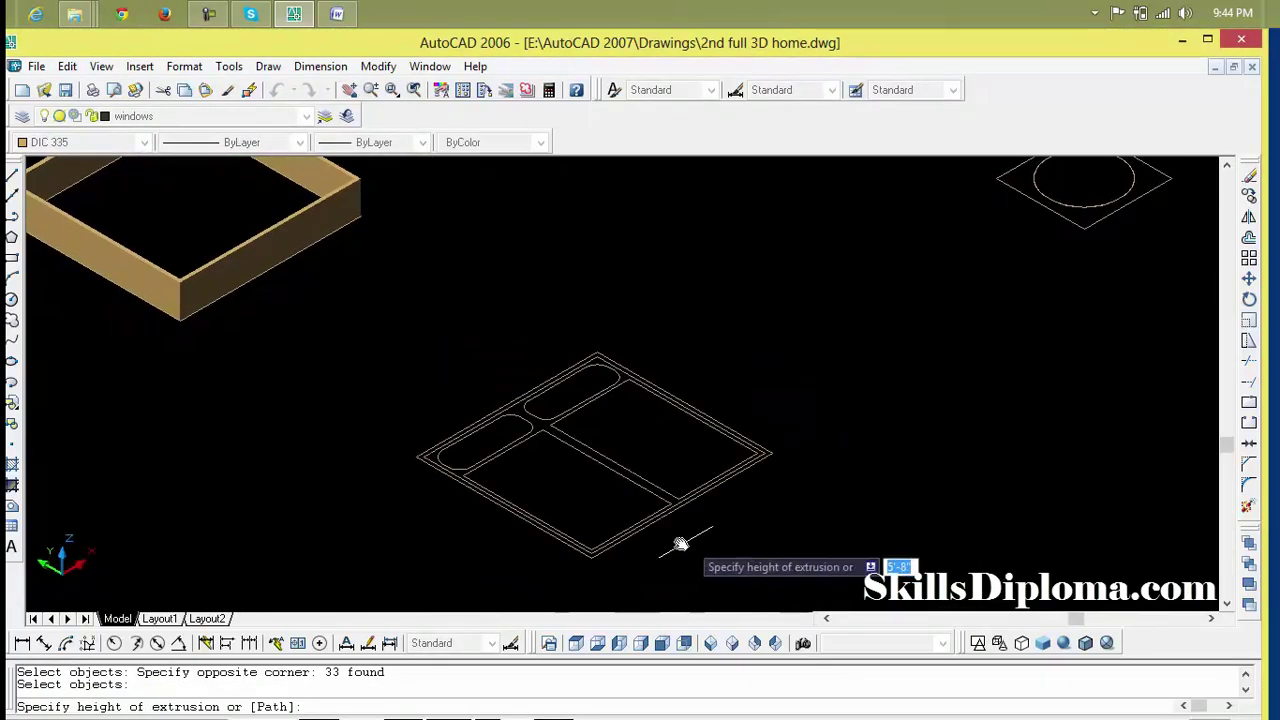
scroll(612, 550, "up", 4)
scroll(615, 552, "down", 4)
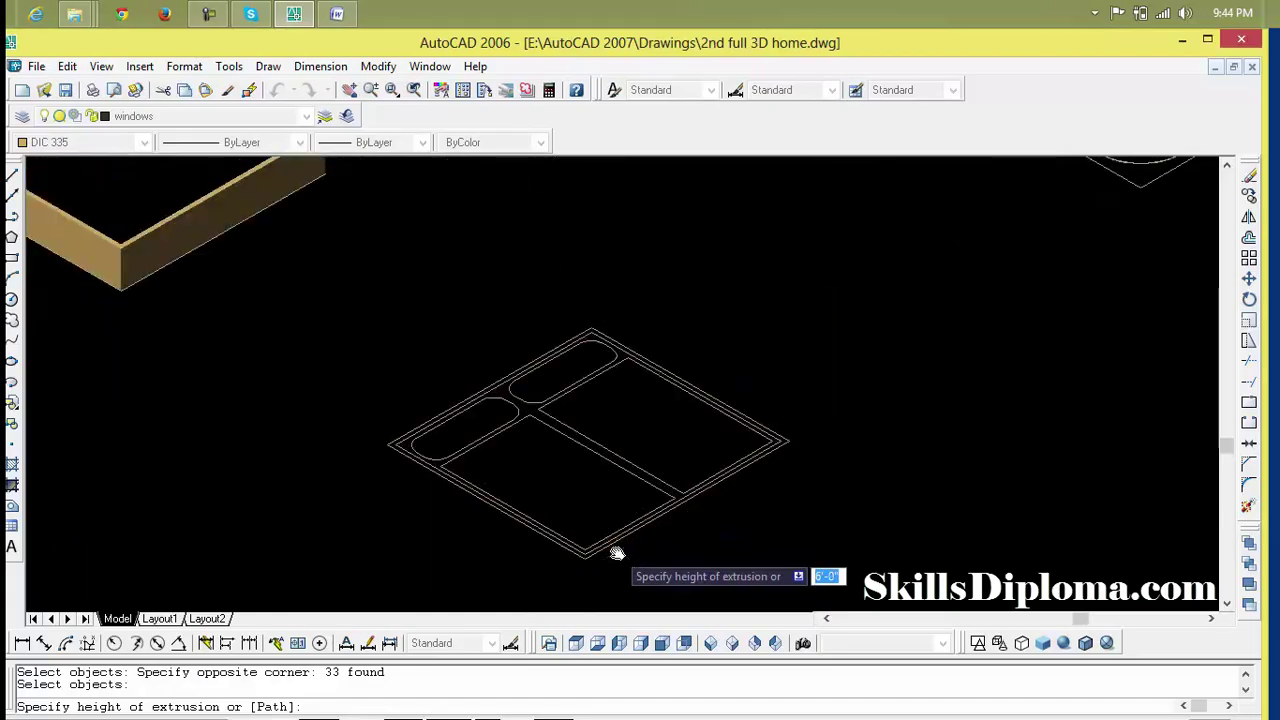
scroll(611, 551, "down", 2)
key("Escape")
key("Escape")
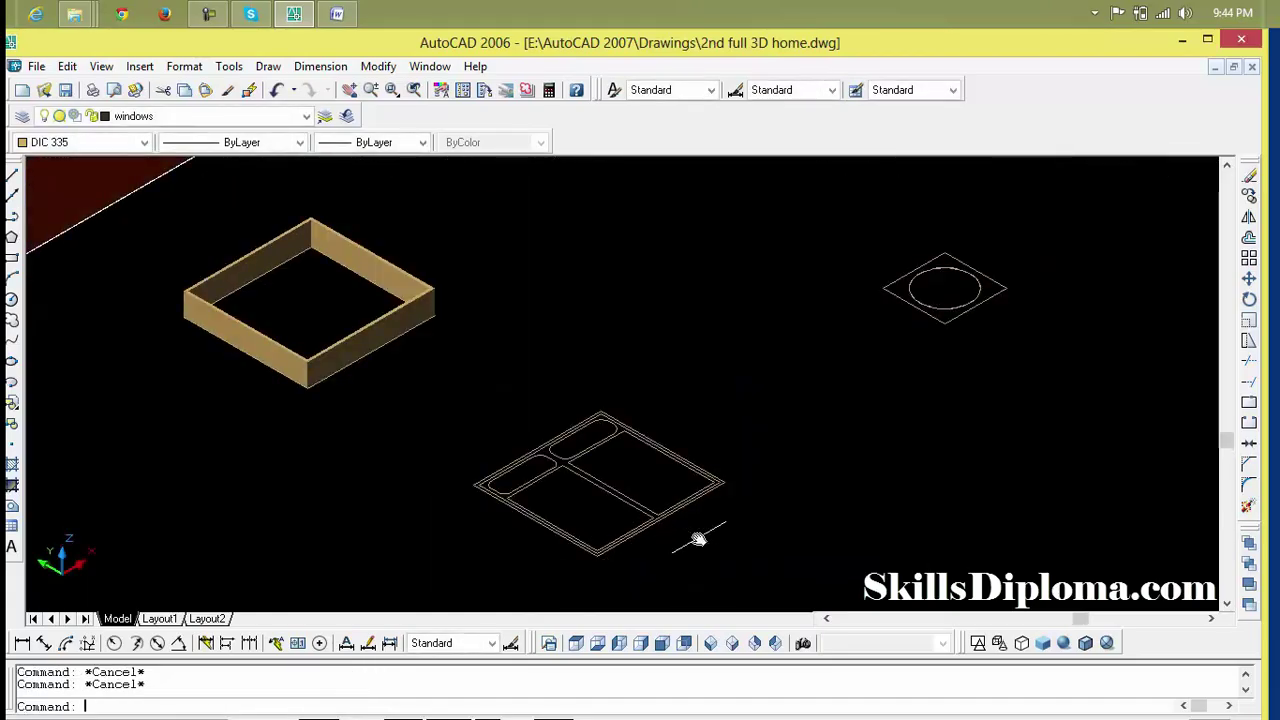
type("b")
Define a new BOUNDARY object set containing the divided window outline and the left window outline.
key("Return")
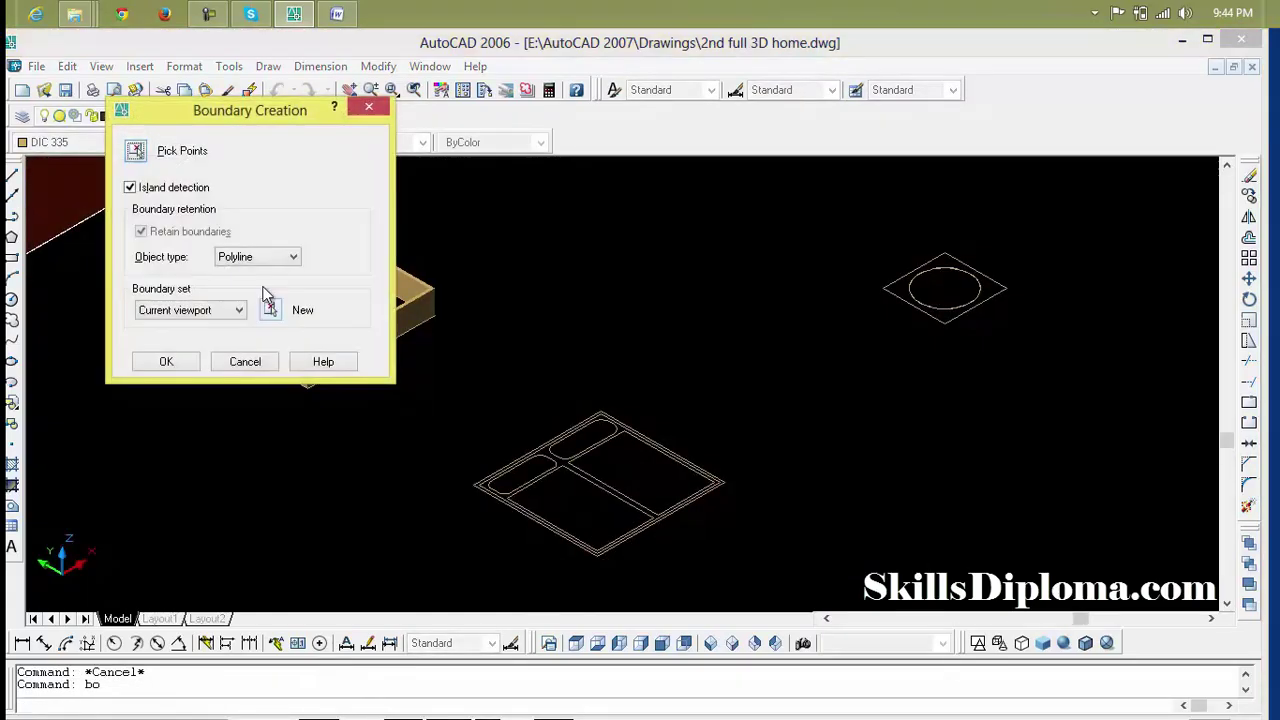
left_click(268, 310)
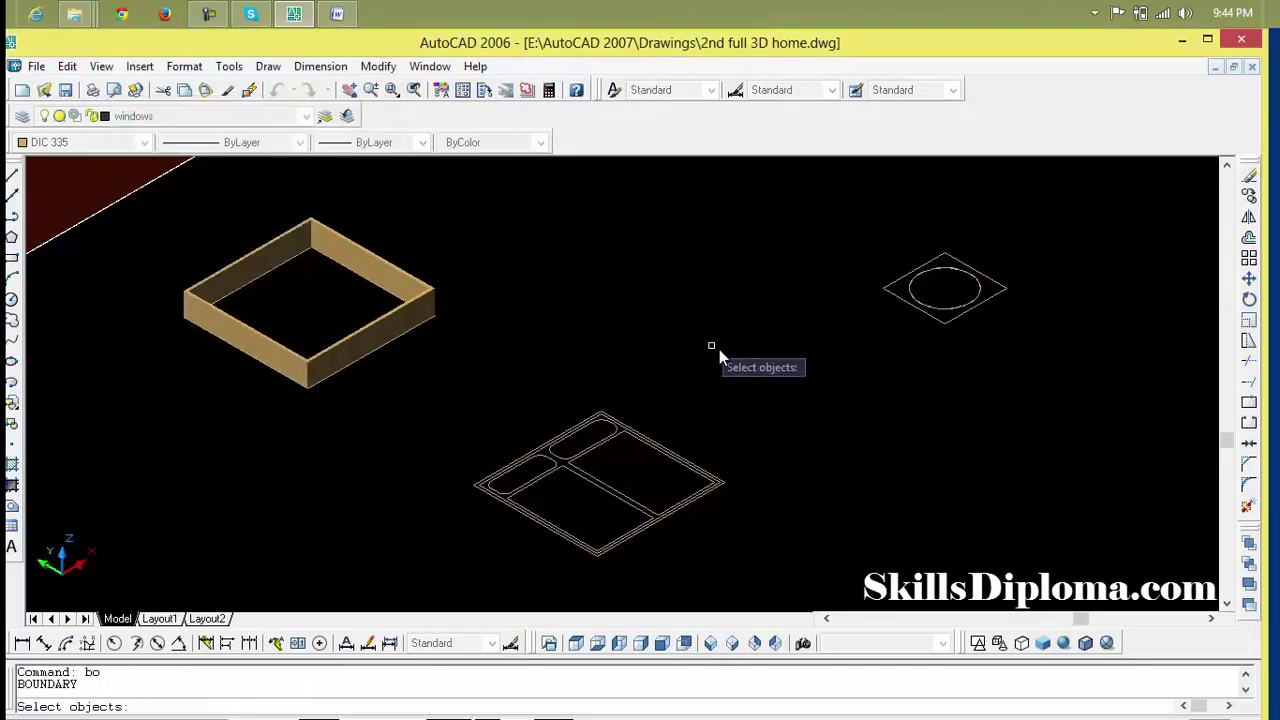
left_click(751, 367)
left_click(530, 562)
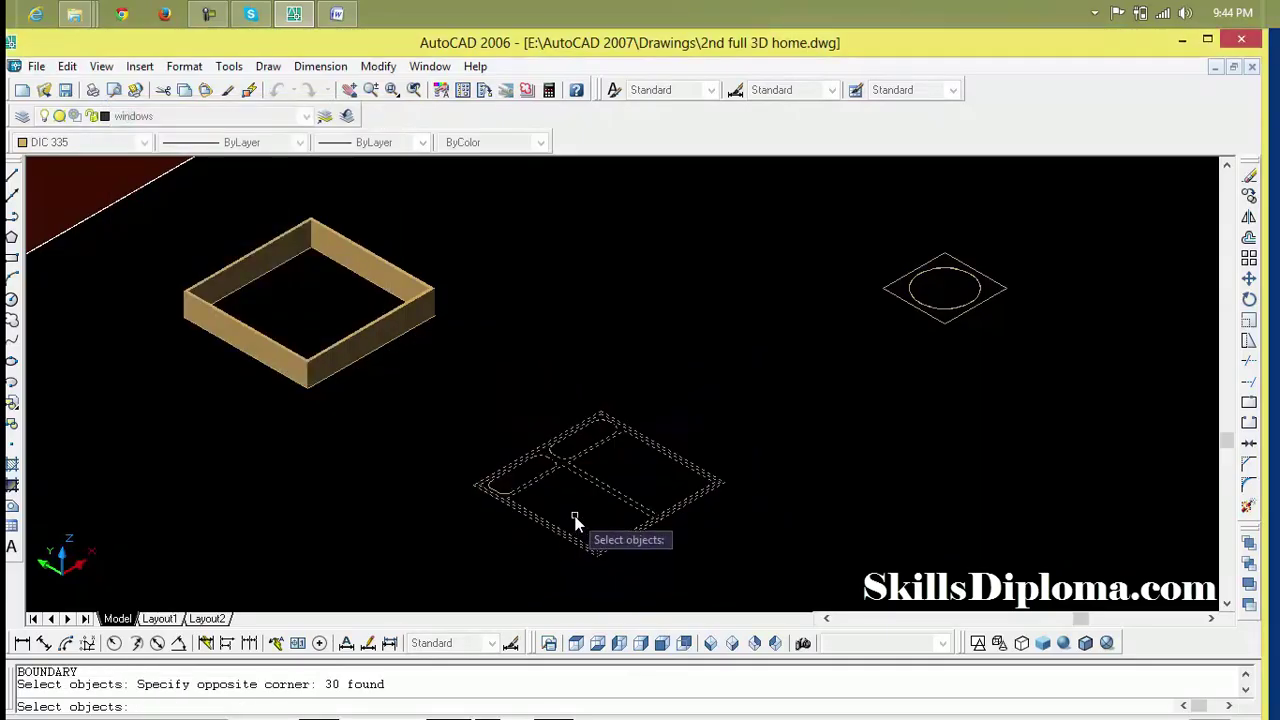
scroll(574, 523, "down", 3)
middle_click_drag(574, 523, 725, 318)
middle_click_drag(697, 454, 743, 354)
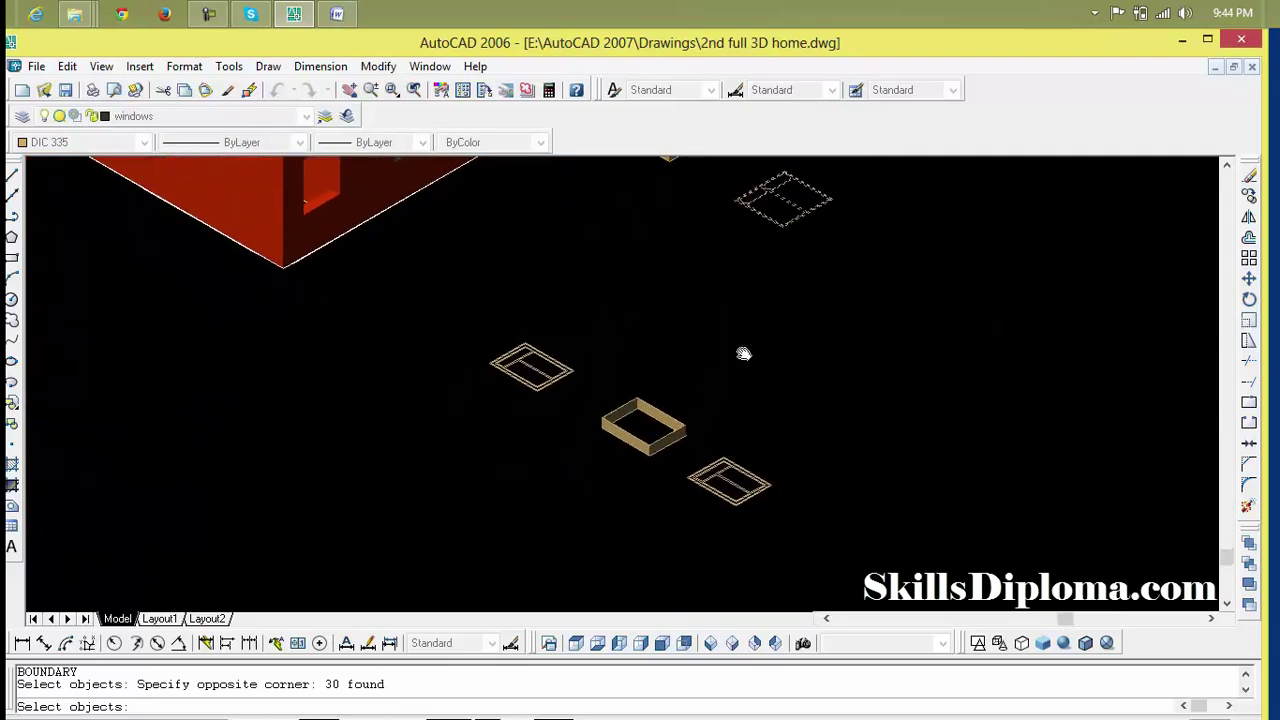
left_click(555, 340)
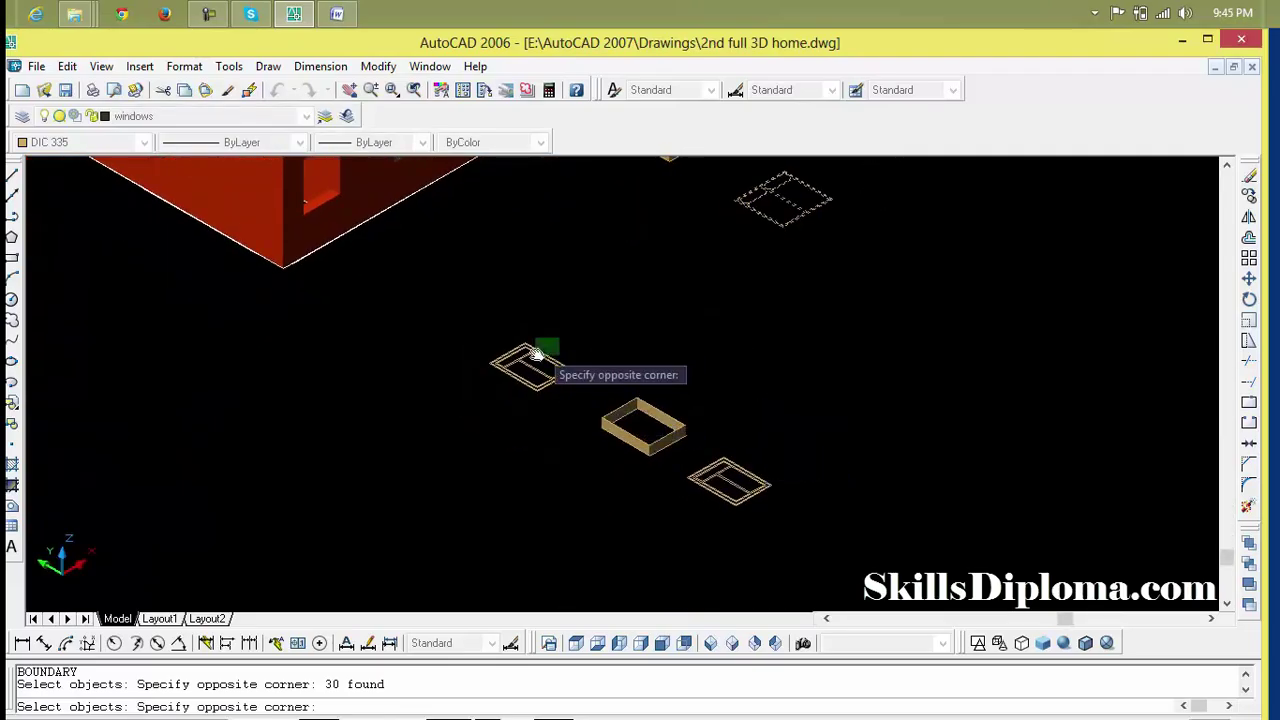
left_click(484, 416)
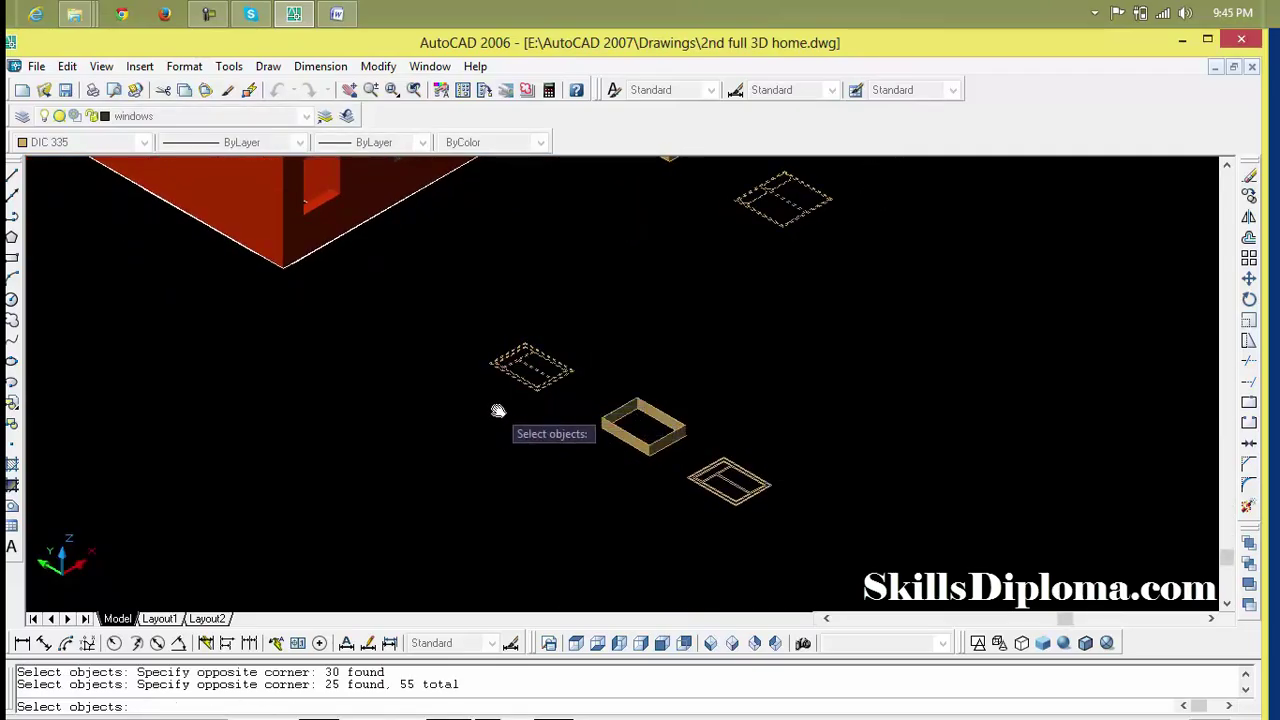
key("Return")
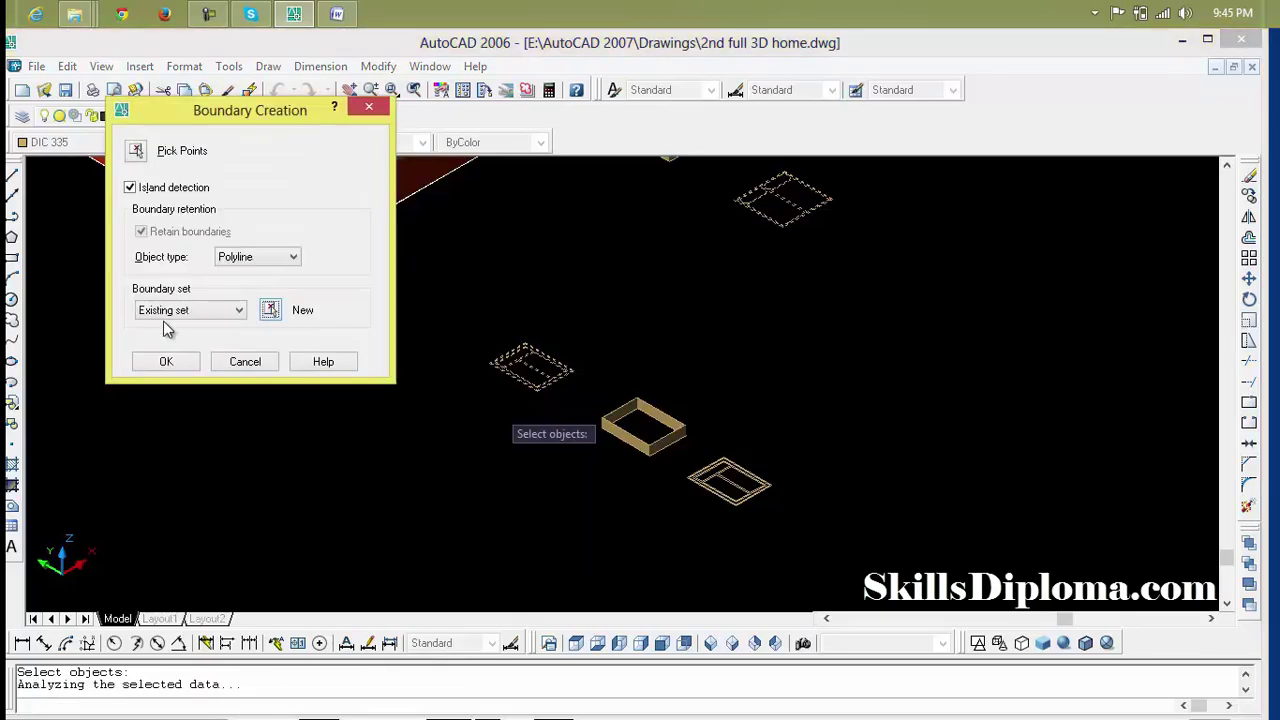
Pick a point inside the window frame to create four boundary polylines around its openings.
left_click(136, 150)
scroll(530, 366, "up", 3)
scroll(457, 386, "up", 3)
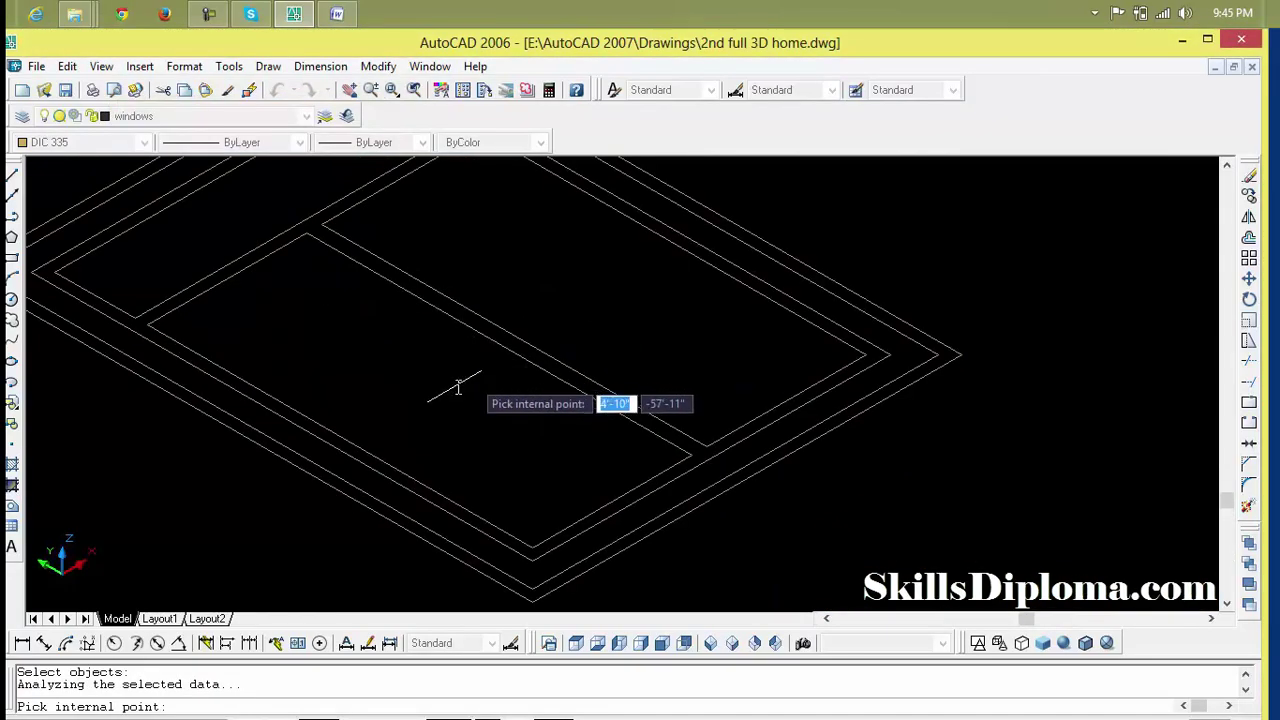
left_click(410, 485)
key("Return")
scroll(505, 420, "down", 3)
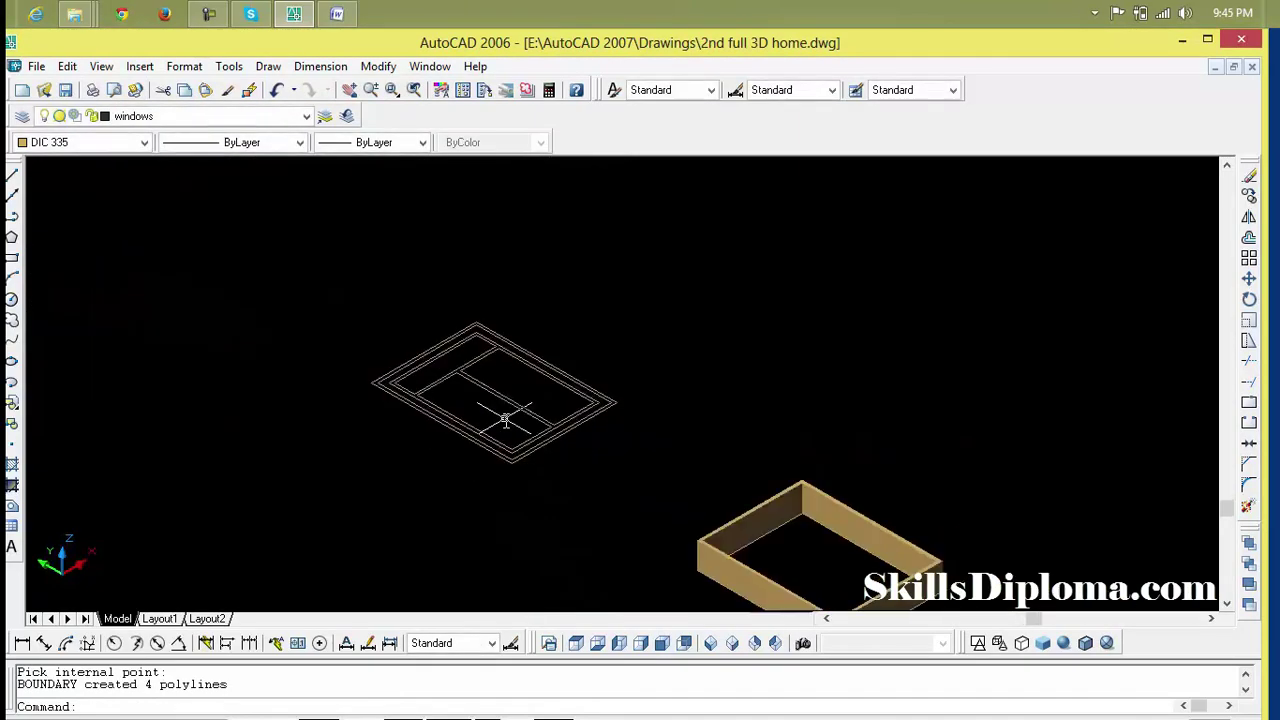
scroll(486, 428, "down", 3)
middle_click_drag(526, 306, 381, 412)
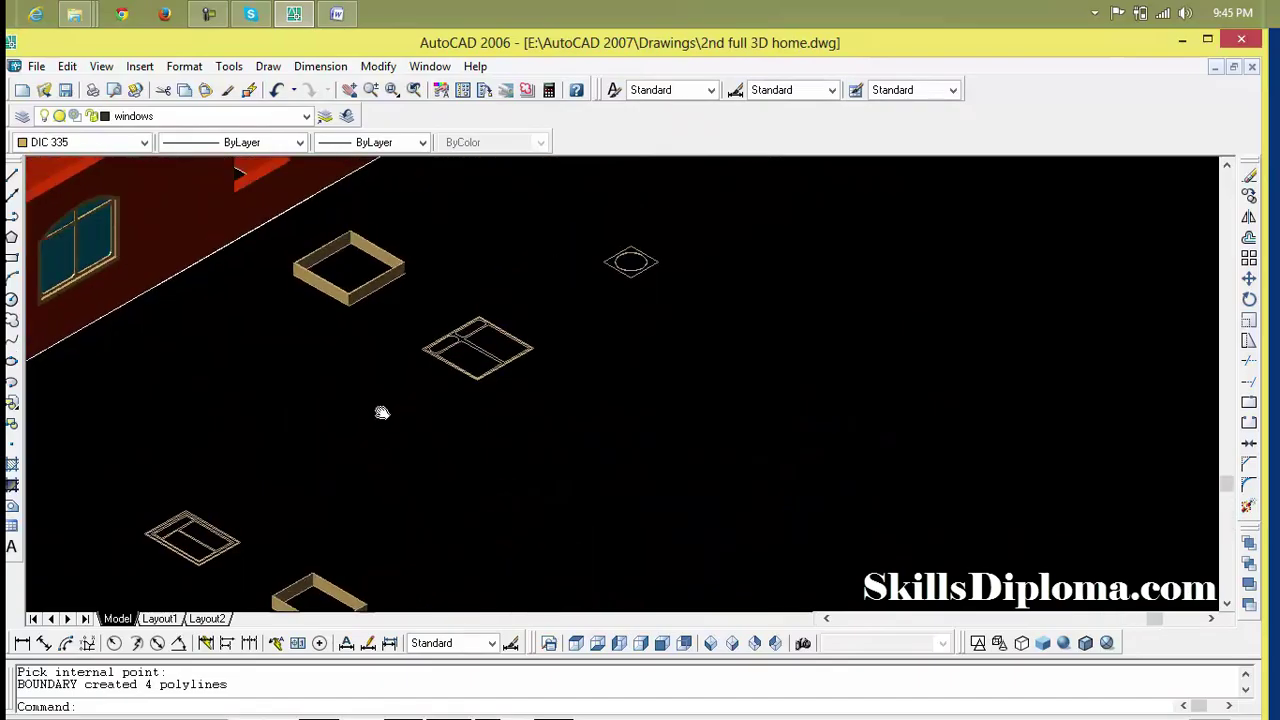
scroll(495, 360, "up", 5)
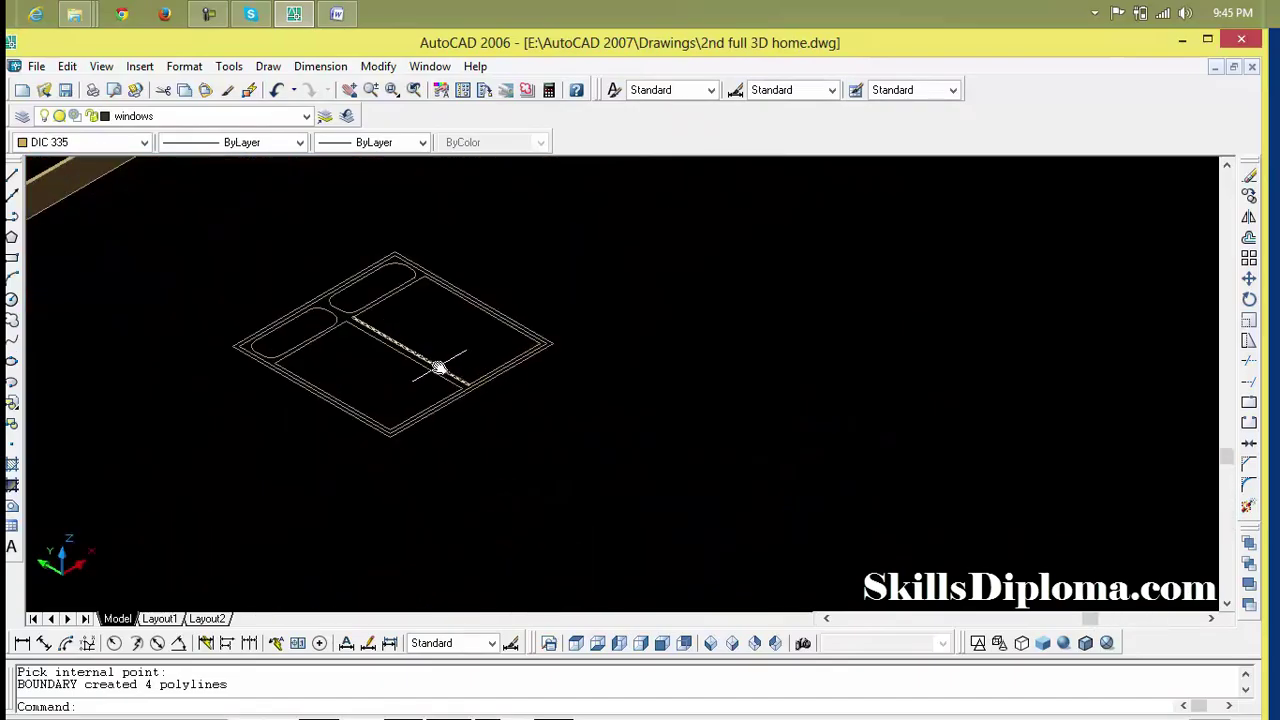
type("bo")
Try picking points inside the rounded frame's openings; after a boundary error, cancel the command.
key("Return")
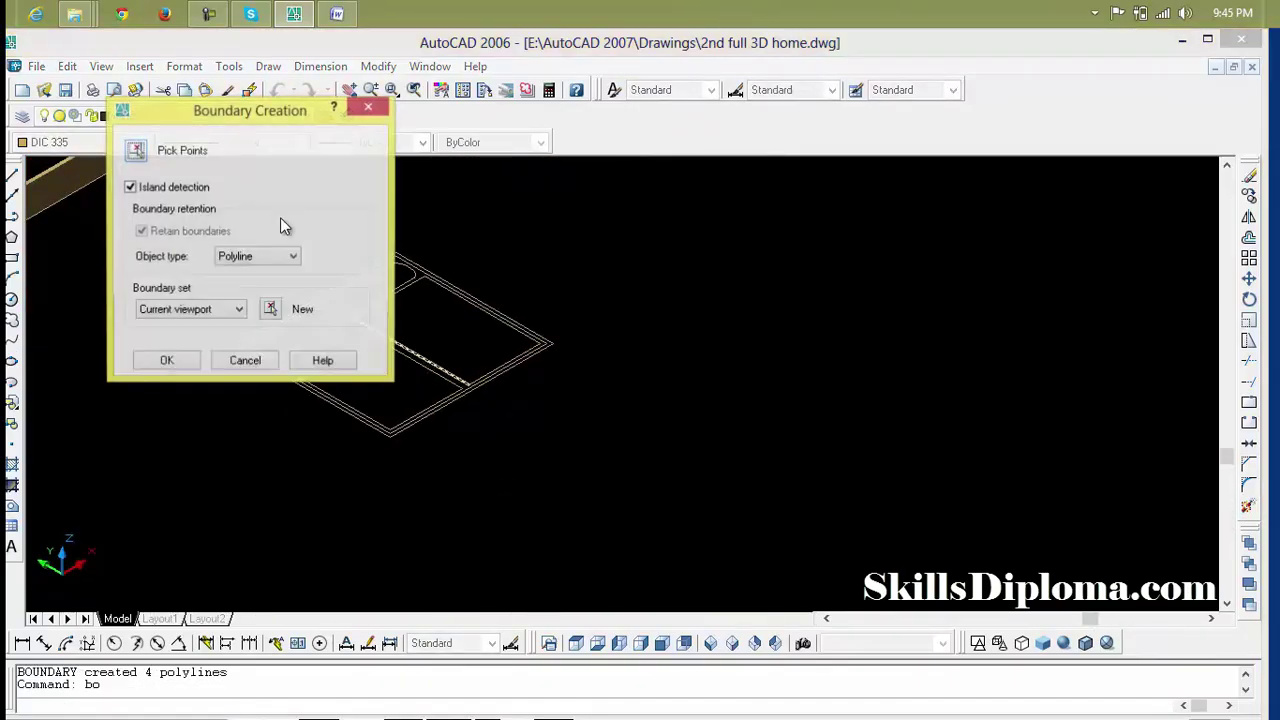
left_click(129, 151)
scroll(292, 384, "up", 3)
scroll(292, 384, "up", 3)
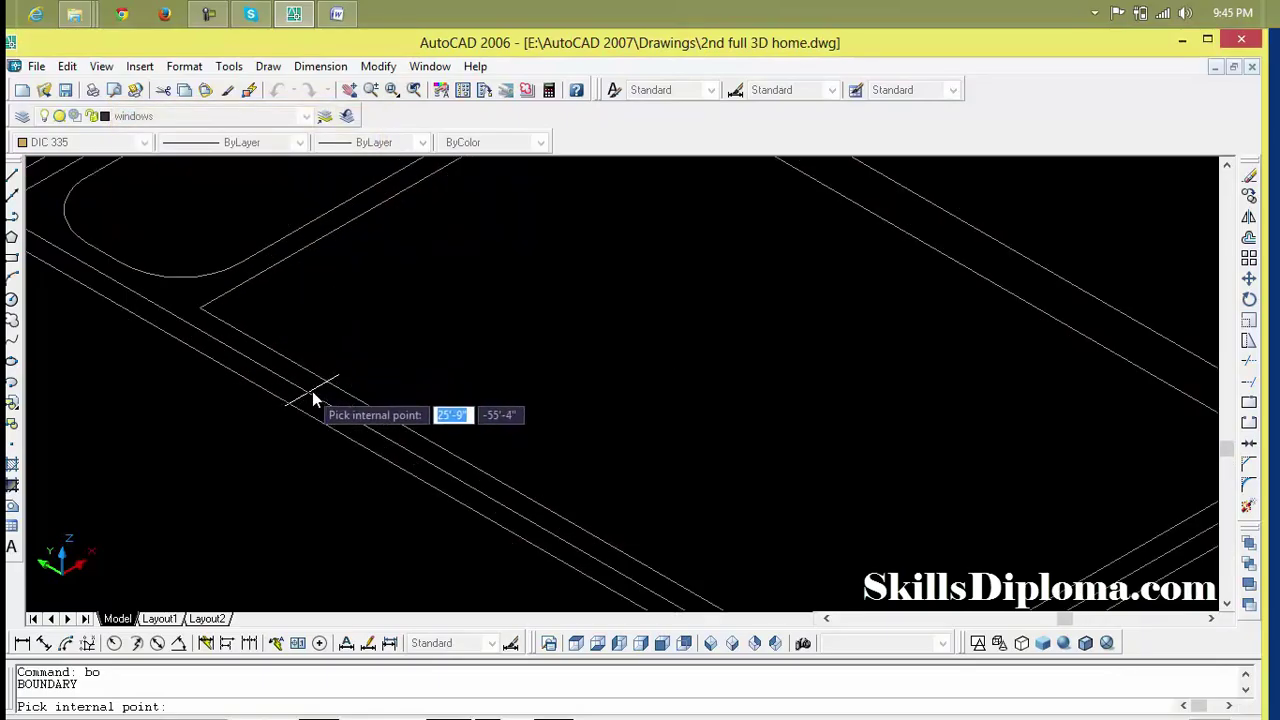
left_click(333, 404)
key("Return")
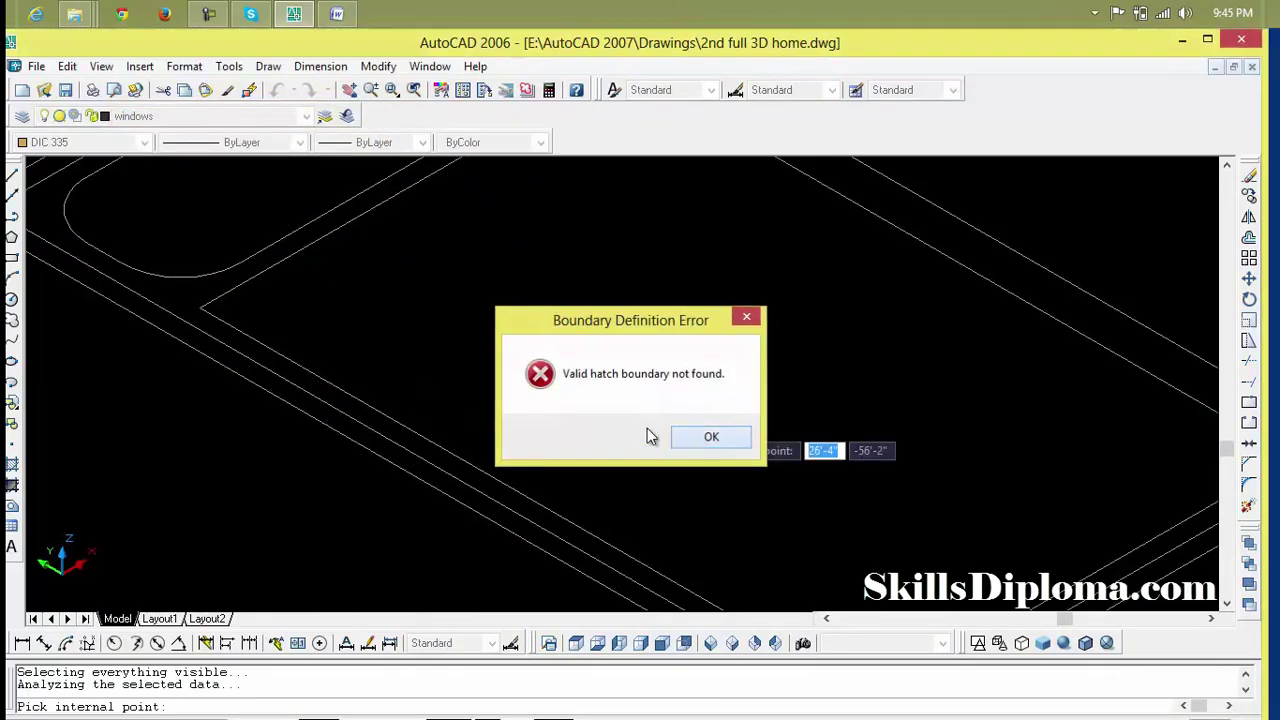
left_click(455, 445)
key("Escape")
key("Escape")
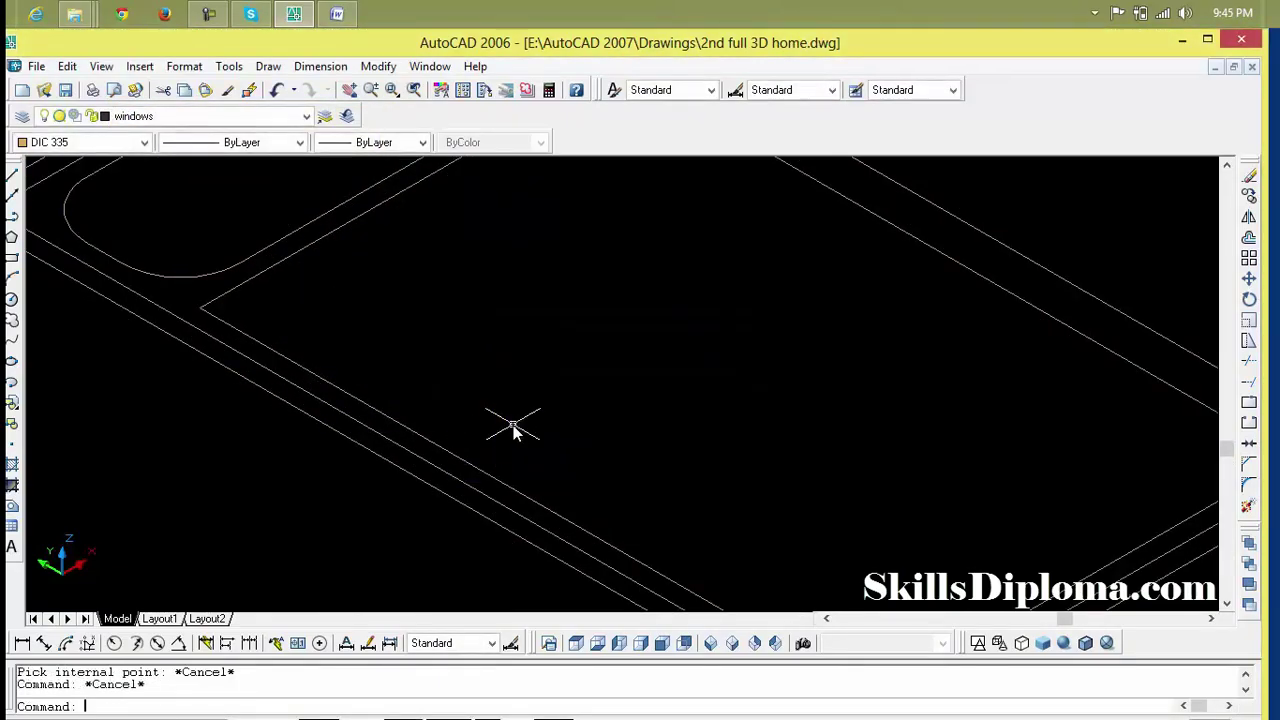
scroll(513, 425, "down", 3)
Run BO and define a new boundary set by window-selecting the rounded frame's lines.
type("bo")
key("Return")
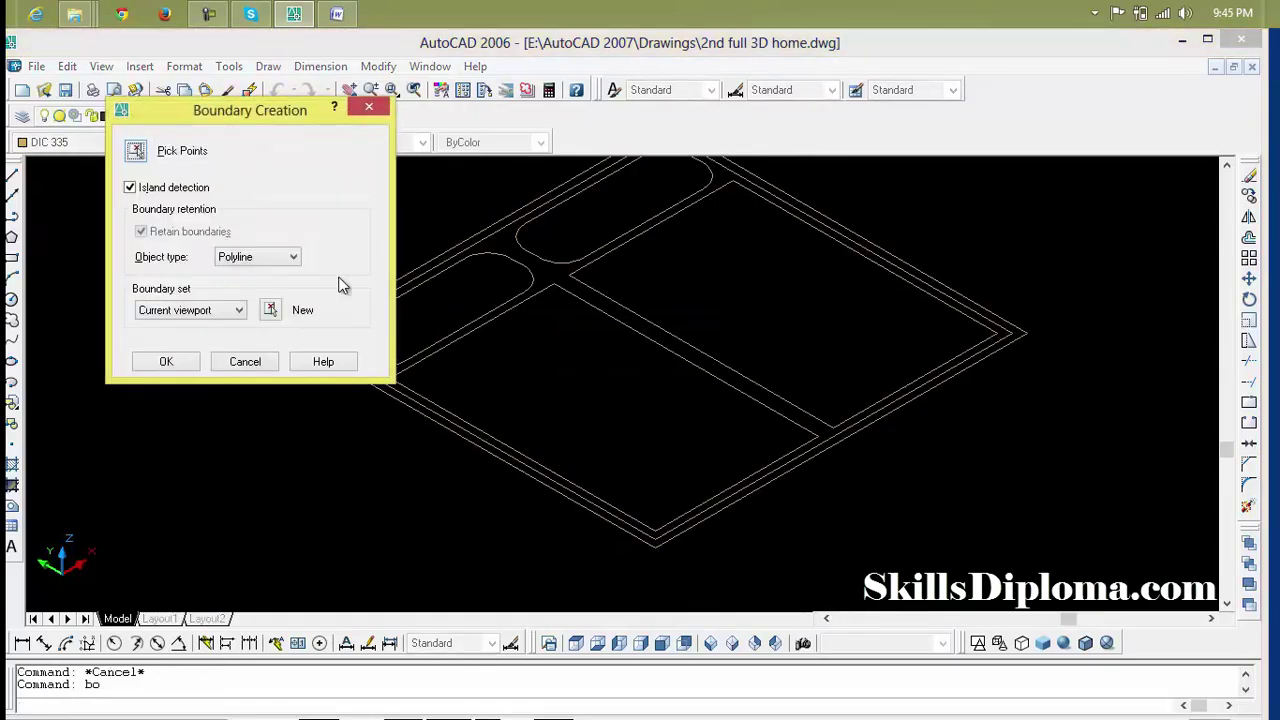
left_click(275, 316)
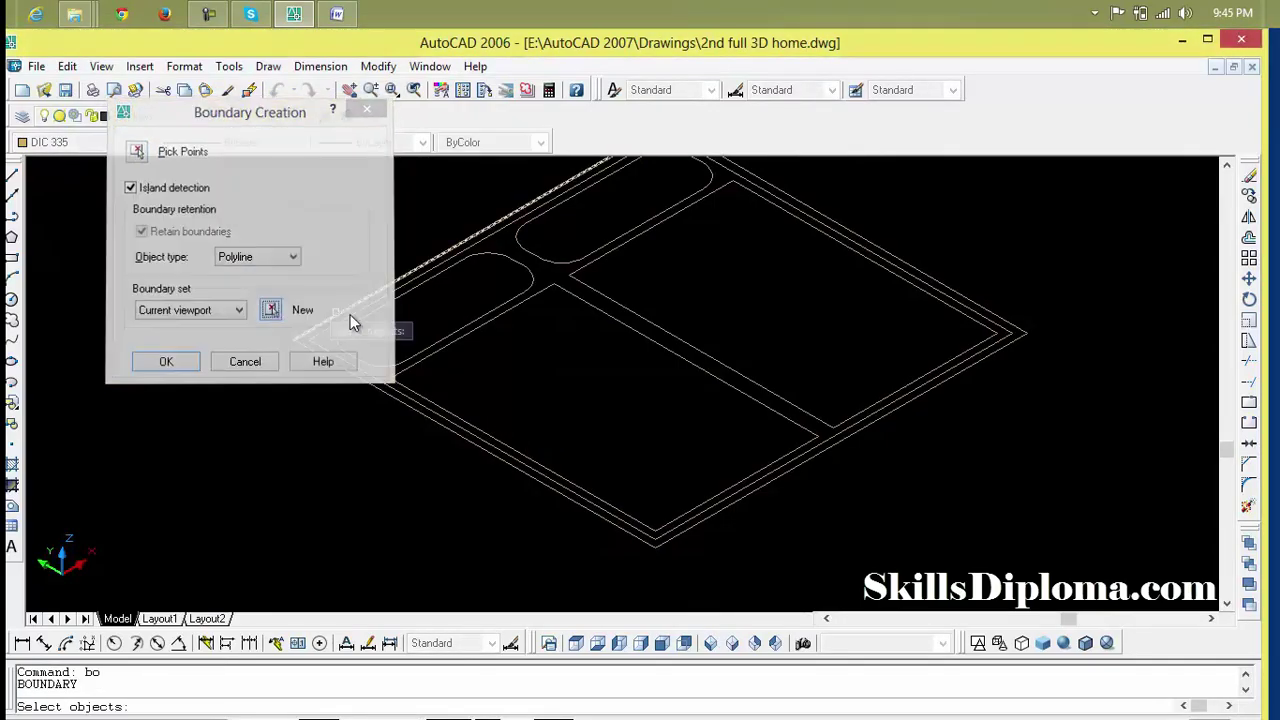
left_click(846, 253)
left_click(504, 434)
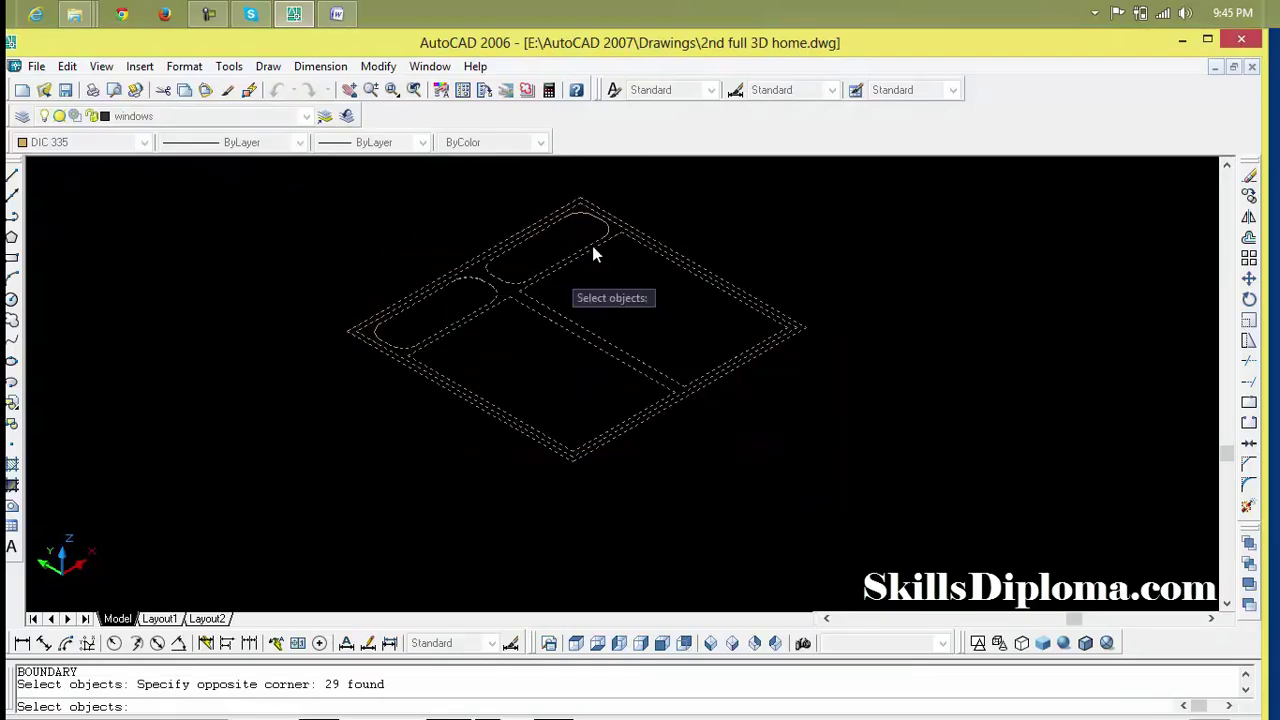
left_click(690, 171)
left_click(303, 458)
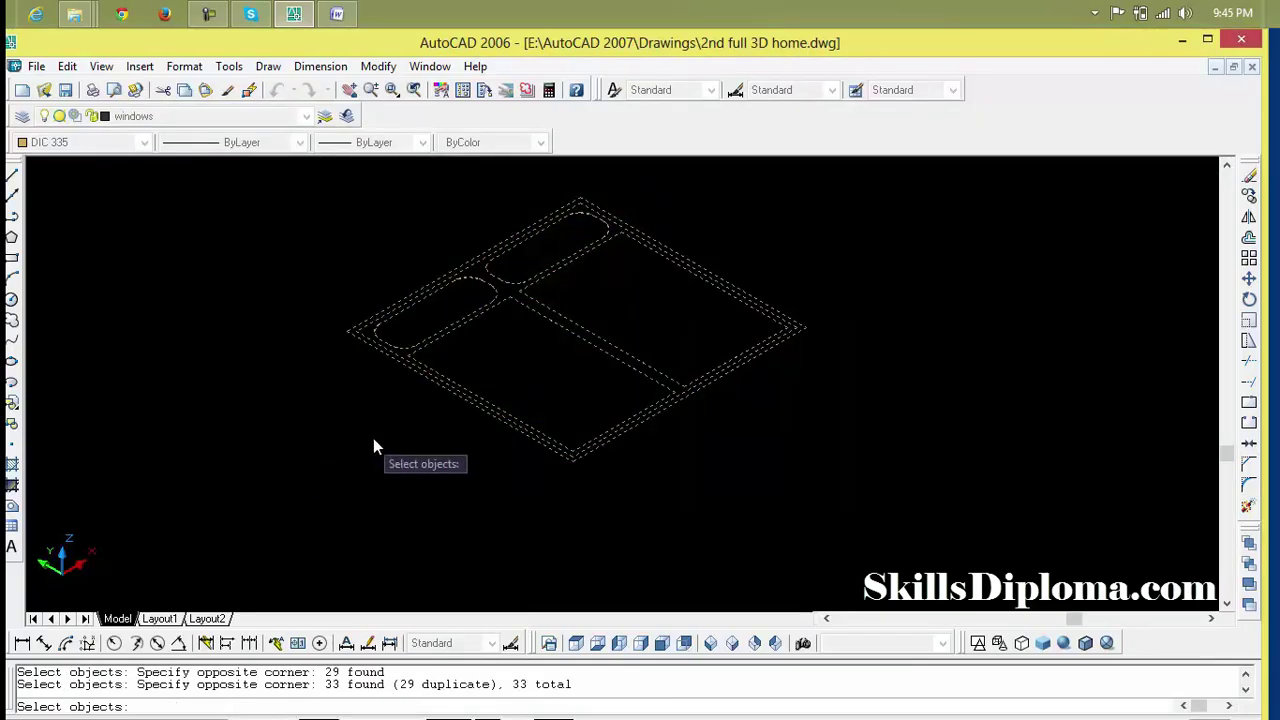
key("Return")
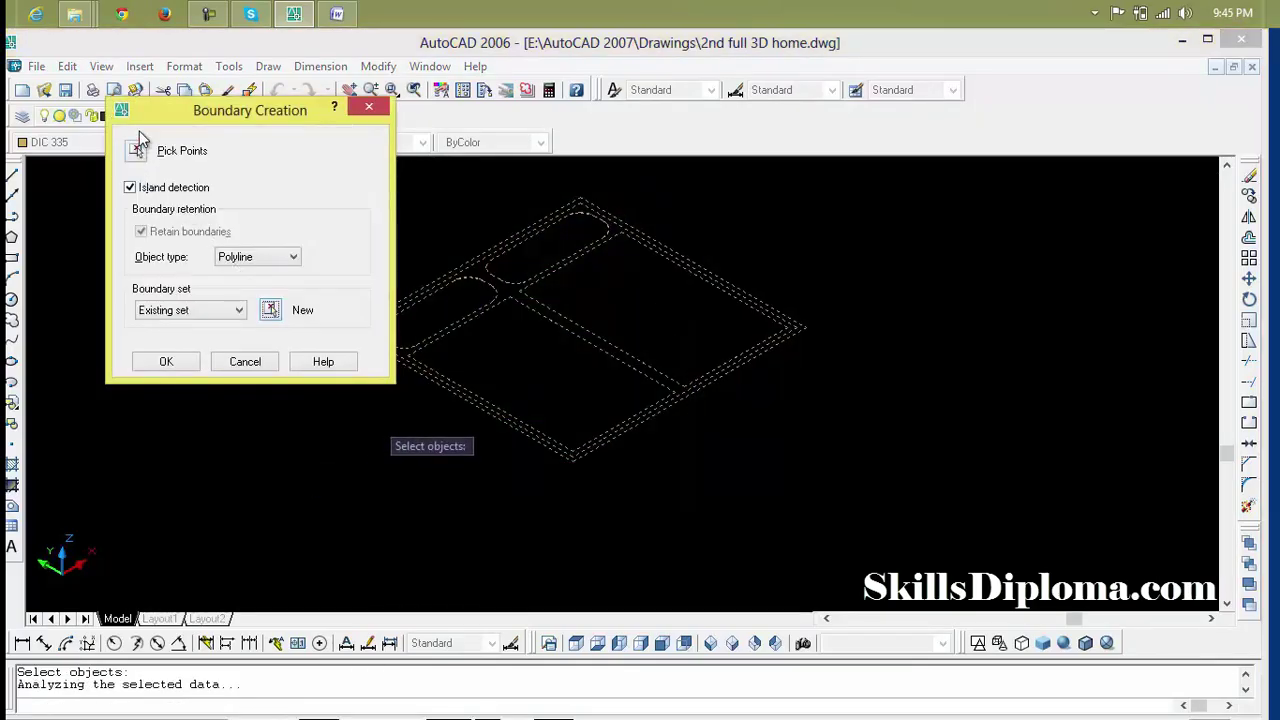
Pick inside the rounded frame's opening to create its boundary outline, then enter EXT.
left_click(136, 150)
left_click(534, 305)
key("Return")
scroll(534, 330, "up", 3)
type("ext")
key("Return")
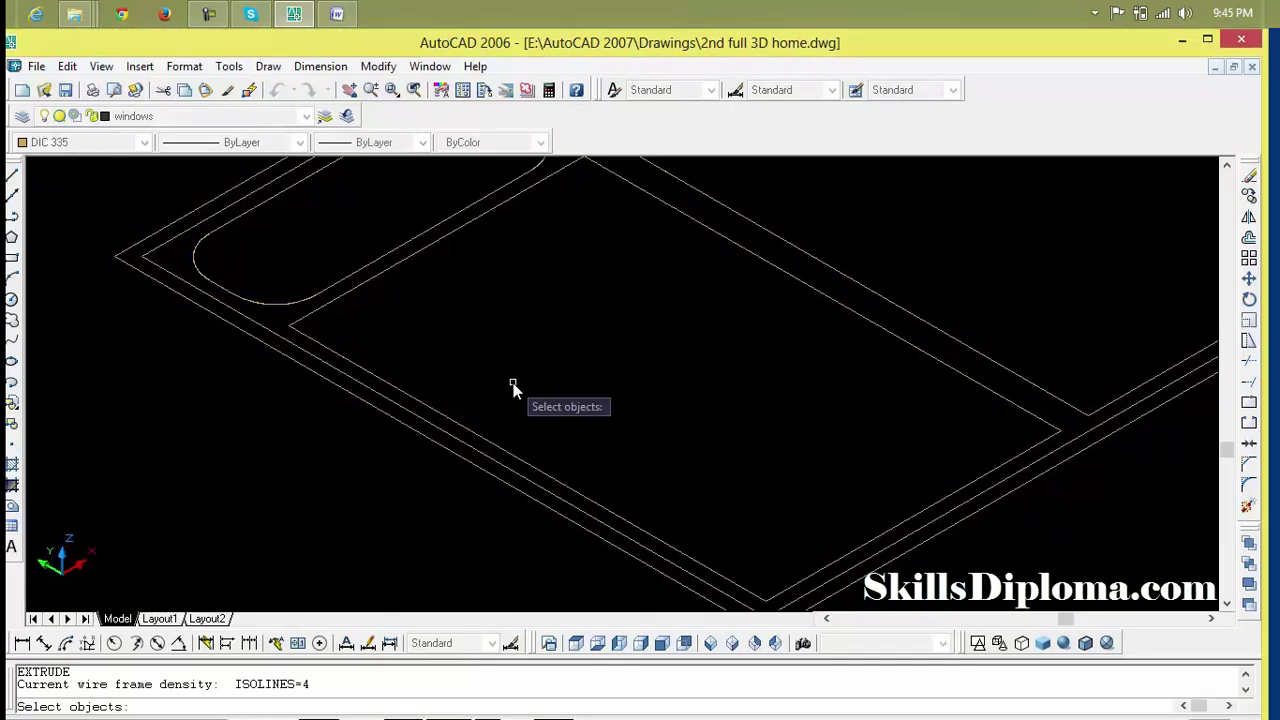
Cancel the 4" extrusion, restart EXTRUDE and select the rounded window frame.
type("4\"")
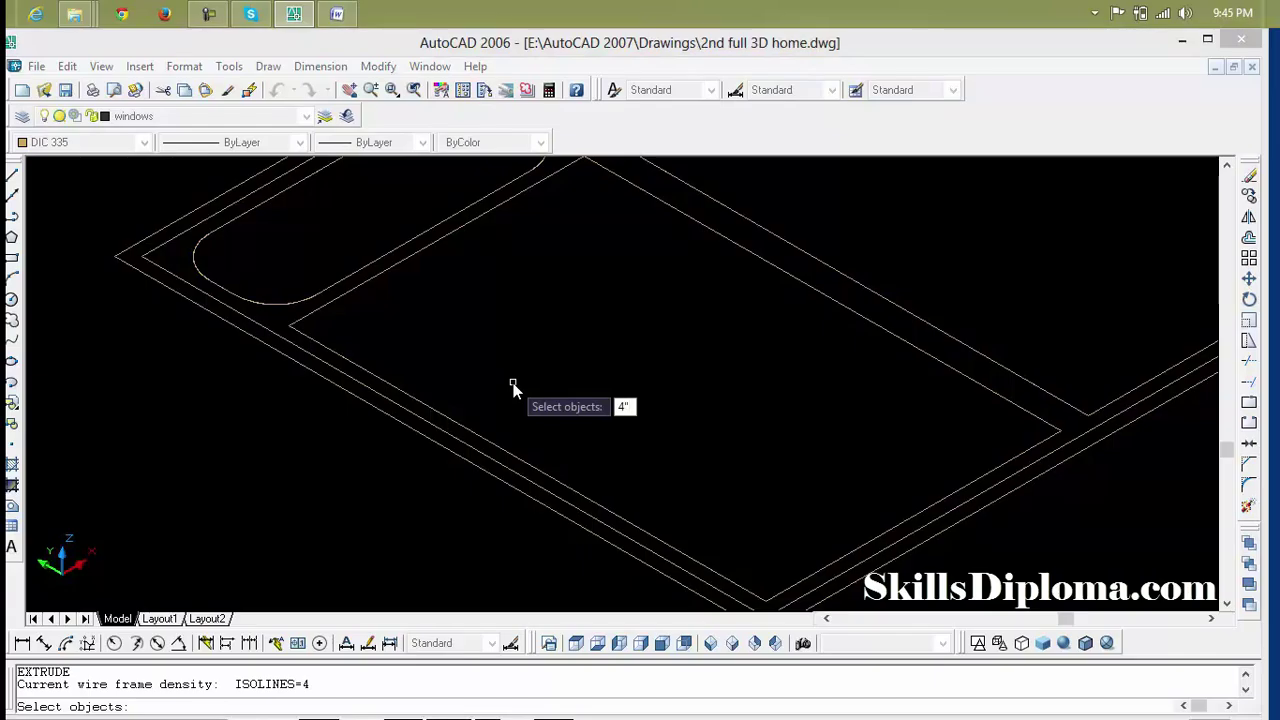
key("Escape")
key("Escape")
key("Escape")
type("ext")
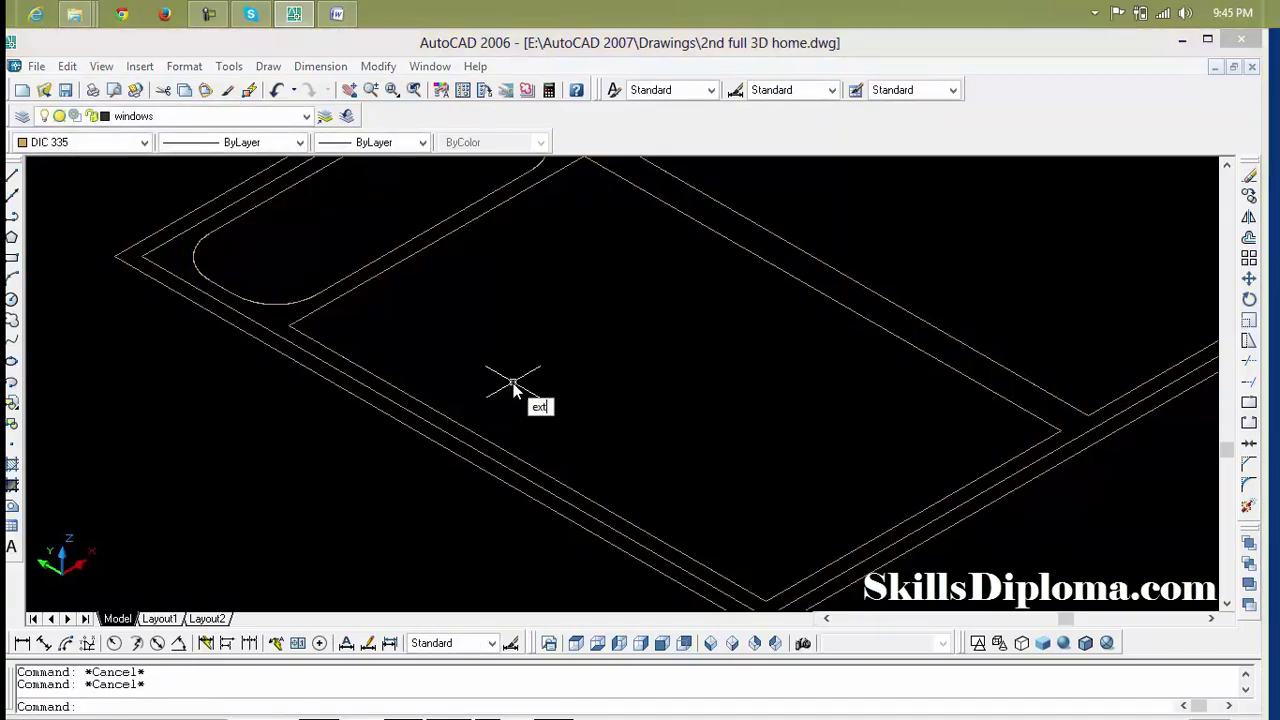
key("Return")
scroll(513, 383, "down", 5)
scroll(640, 334, "down", 2)
left_click(660, 318)
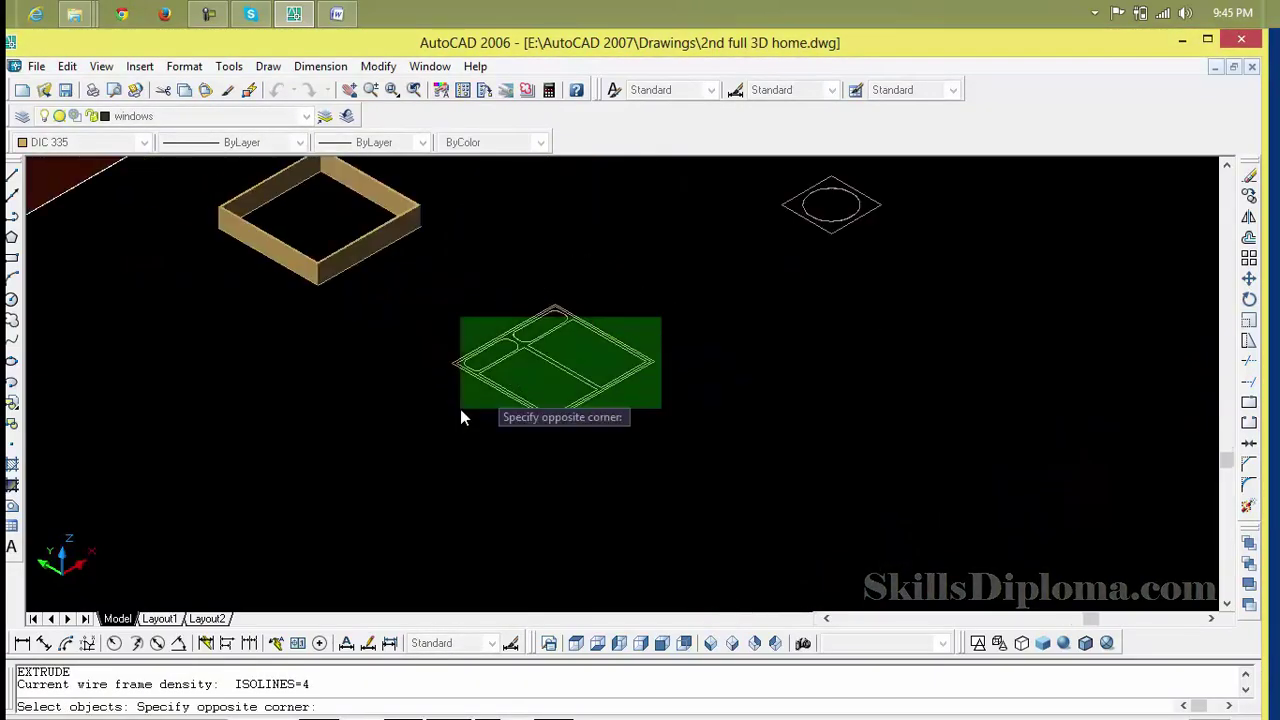
left_click(460, 417)
Also select the upper window frame, then abandon the extrusion and start COPY with CP.
scroll(423, 449, "down", 2)
middle_click_drag(345, 170, 591, 168)
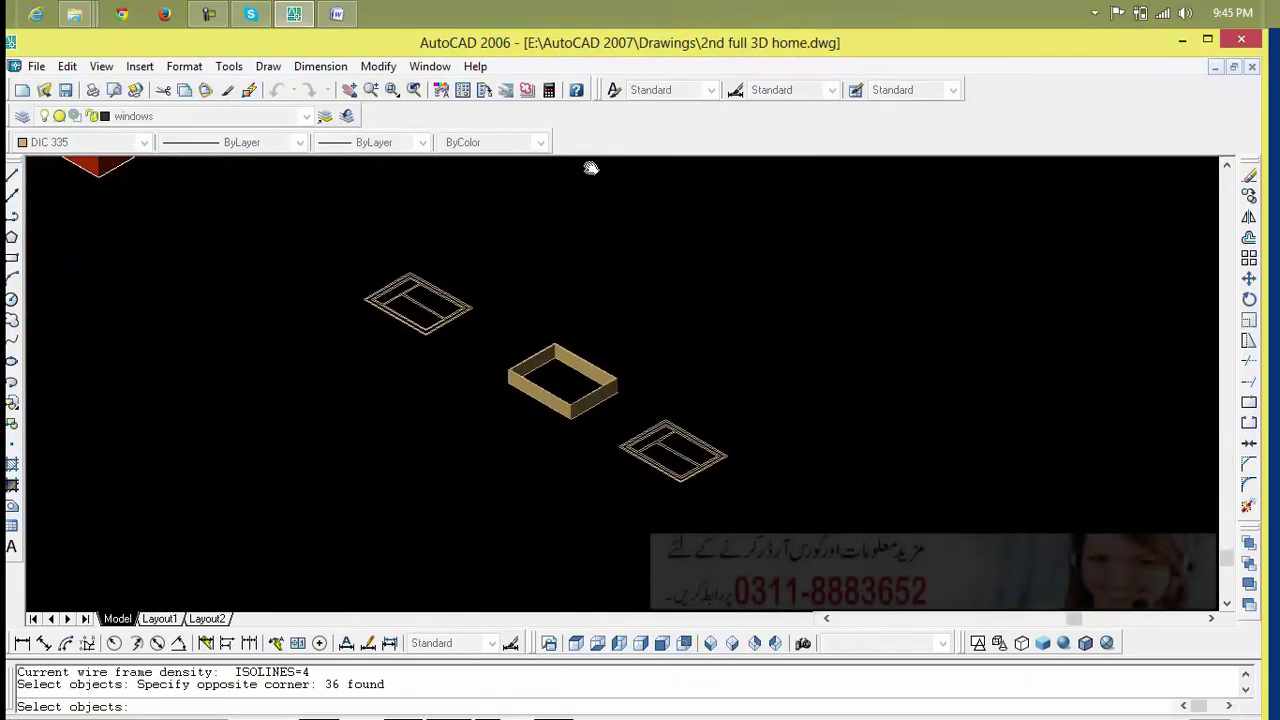
left_click(484, 268)
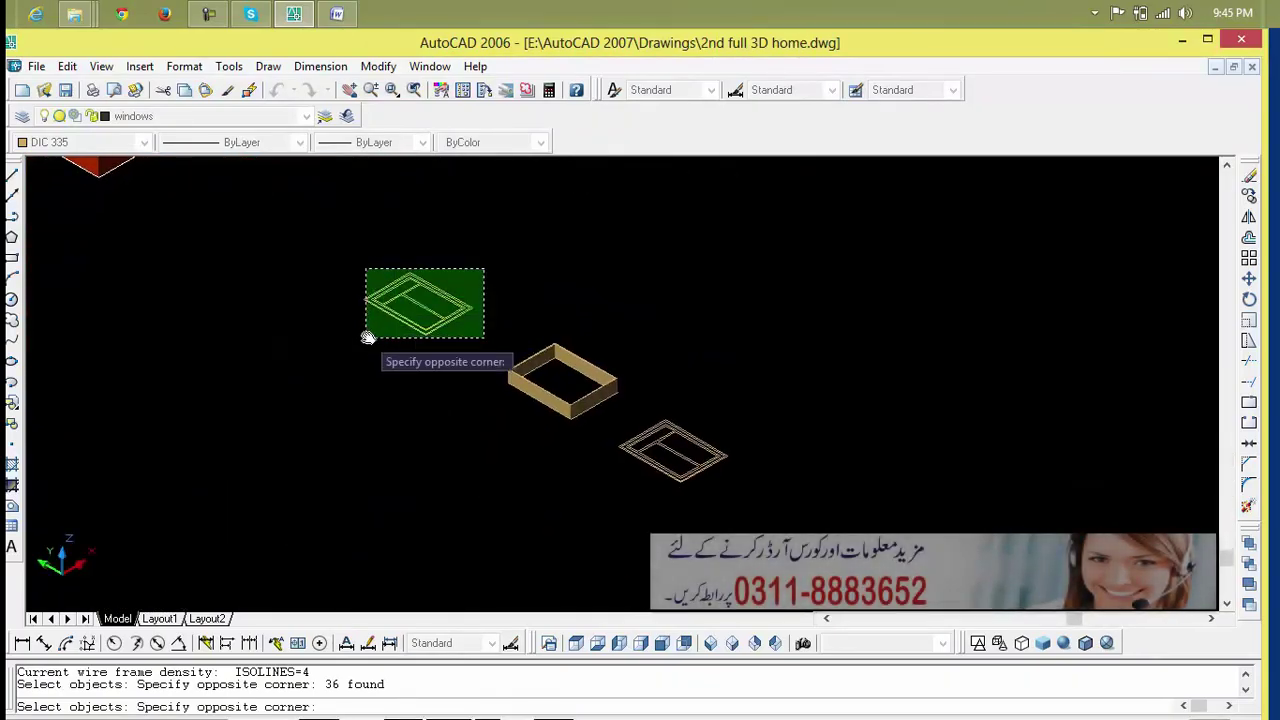
left_click(368, 337)
scroll(466, 326, "down", 3)
middle_click_drag(457, 323, 408, 374)
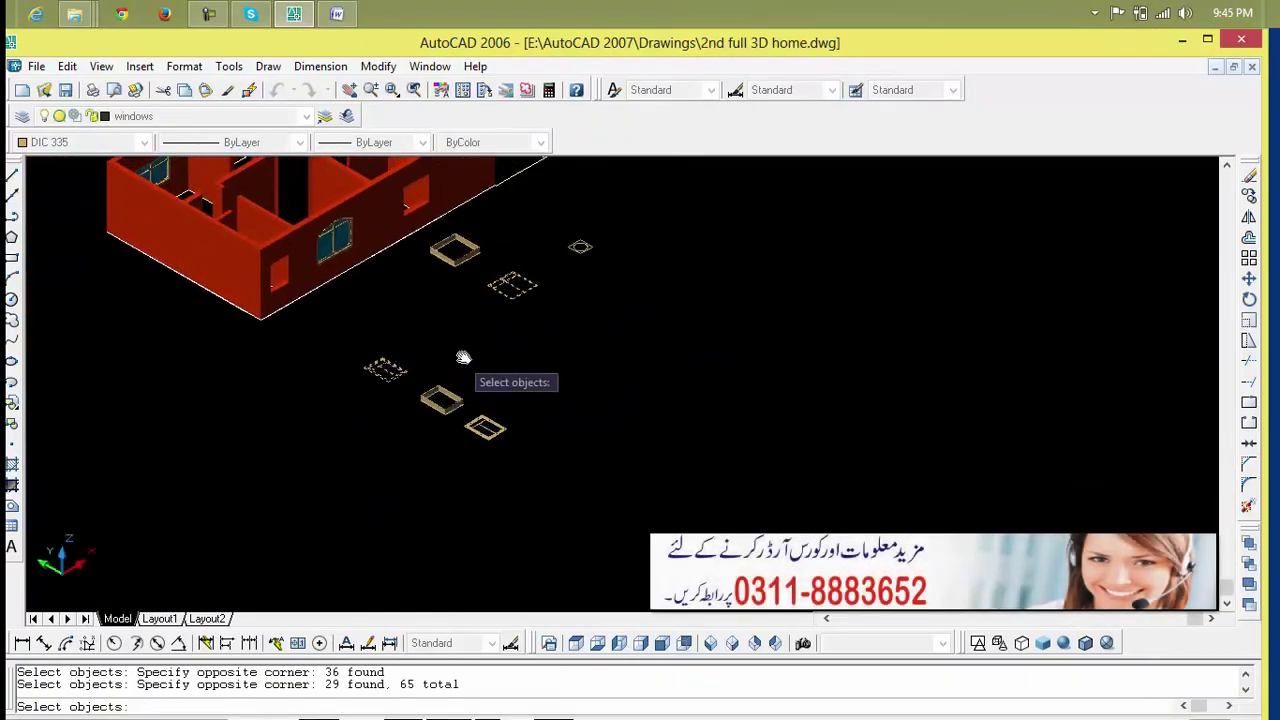
scroll(467, 357, "up", 5)
type("cp")
key("Return")
Copy the rounded-corner frame from its bottom corner to a spot down-right of the original.
left_click(533, 258)
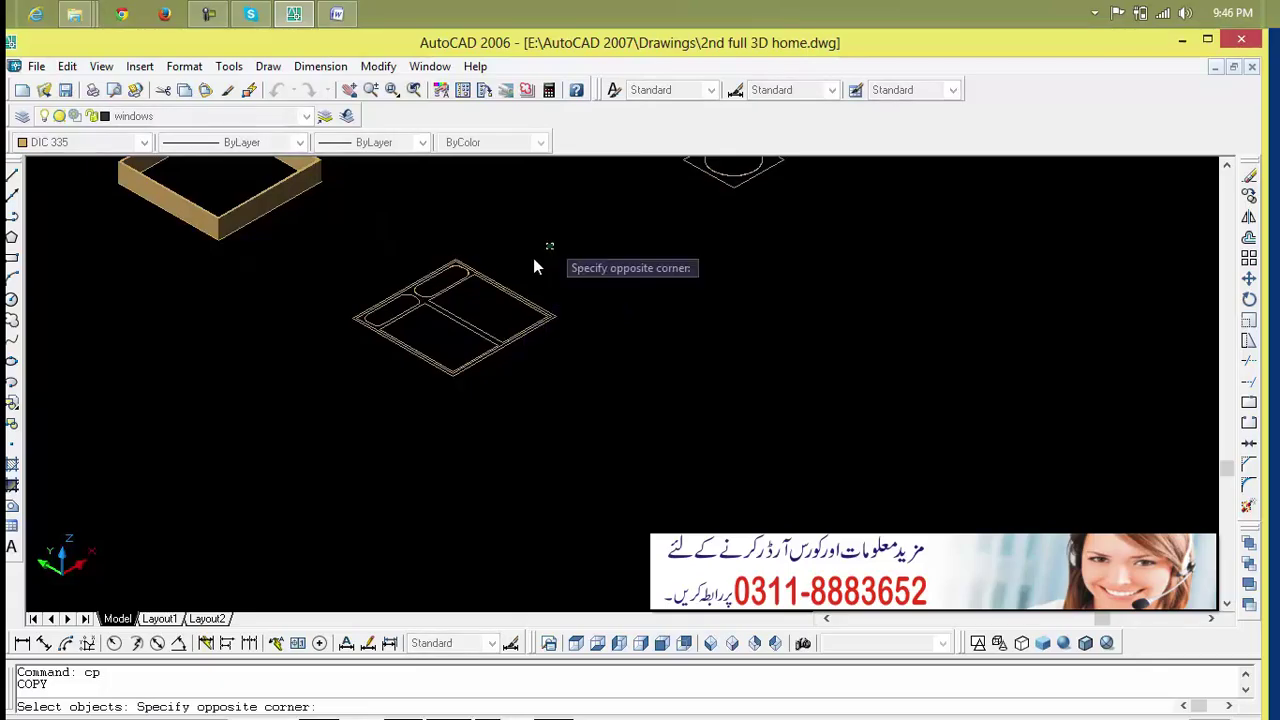
left_click(409, 417)
key("Return")
scroll(452, 397, "up", 3)
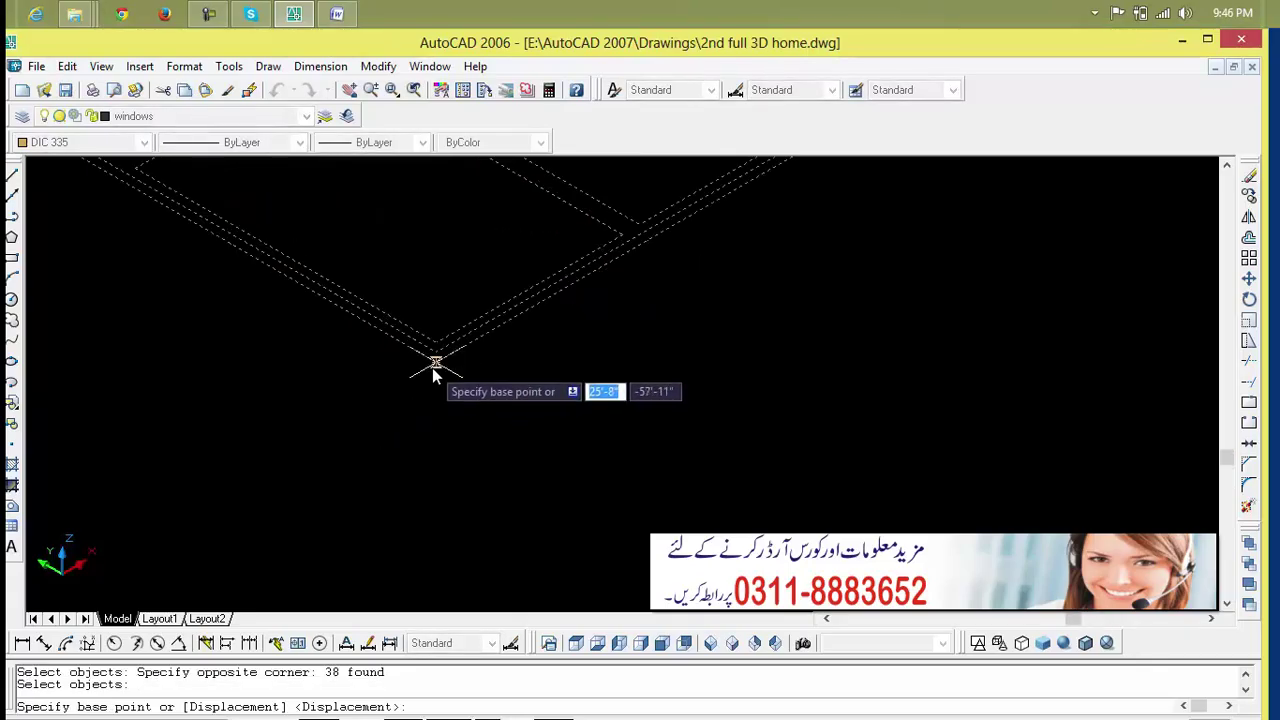
left_click(434, 363)
scroll(434, 363, "down", 3)
mouse_move(776, 445)
middle_mouse_down()
mouse_move(612, 378)
mouse_move(512, 313)
middle_mouse_up()
left_click(843, 523)
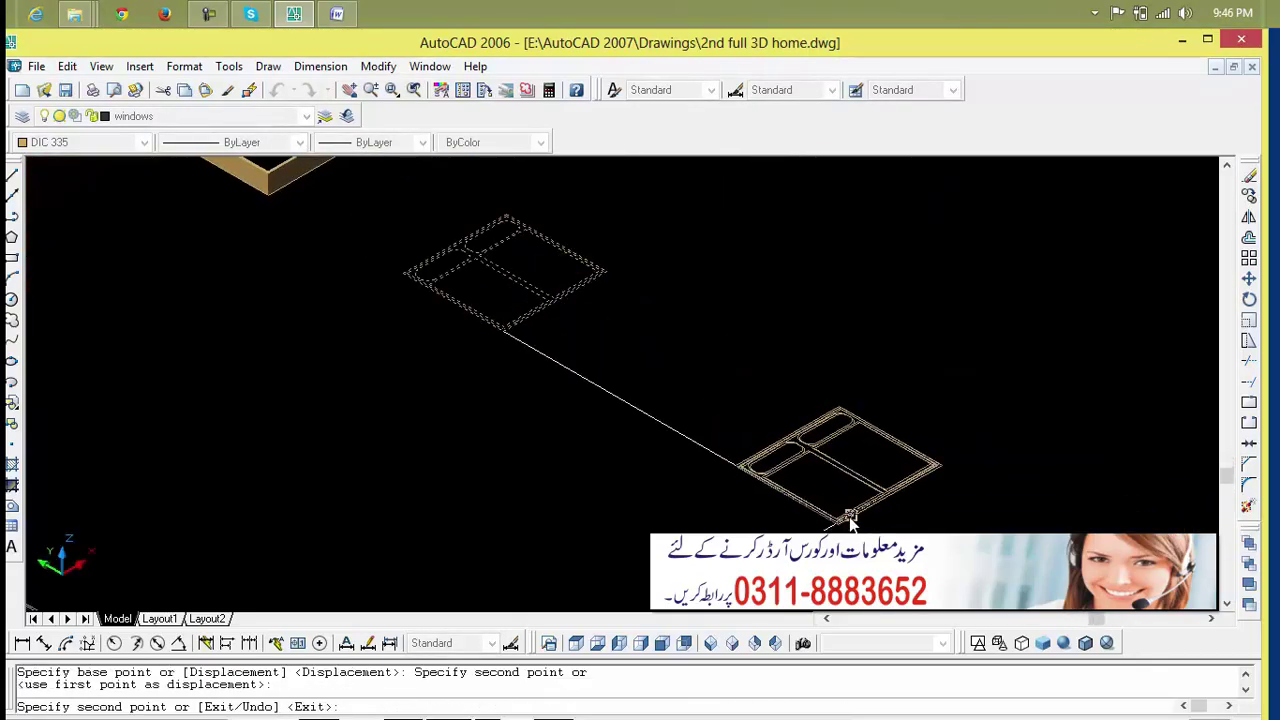
key("Escape")
key("Escape")
key("Escape")
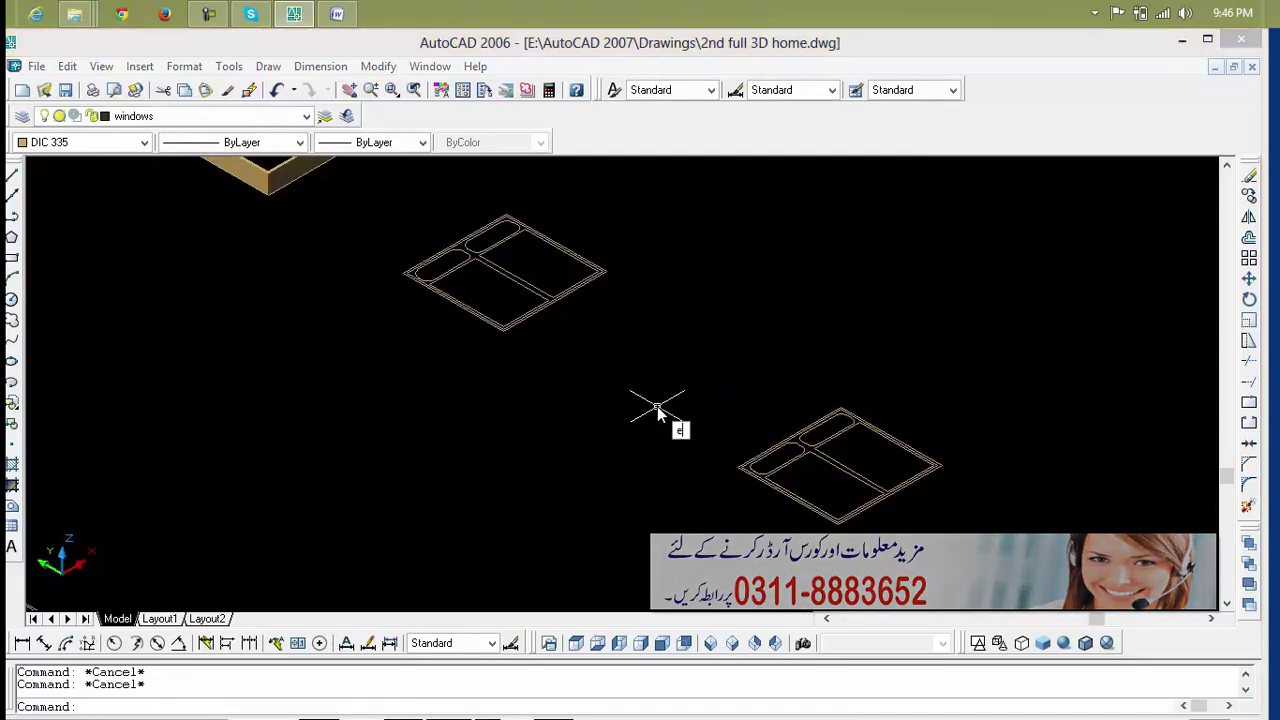
Extrude the top and left window grilles 4" high with the default taper.
type("ext")
key("Return")
left_click(643, 232)
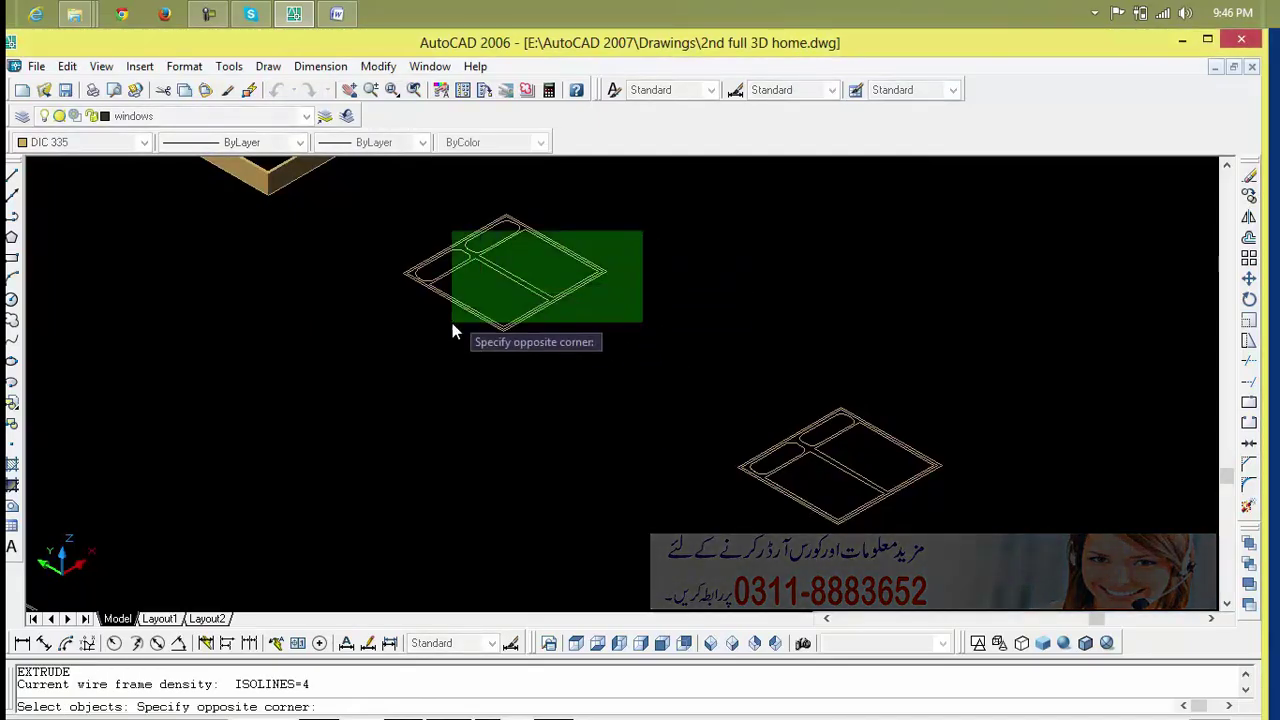
left_click(450, 320)
scroll(475, 384, "down", 4)
middle_click_drag(475, 384, 652, 319)
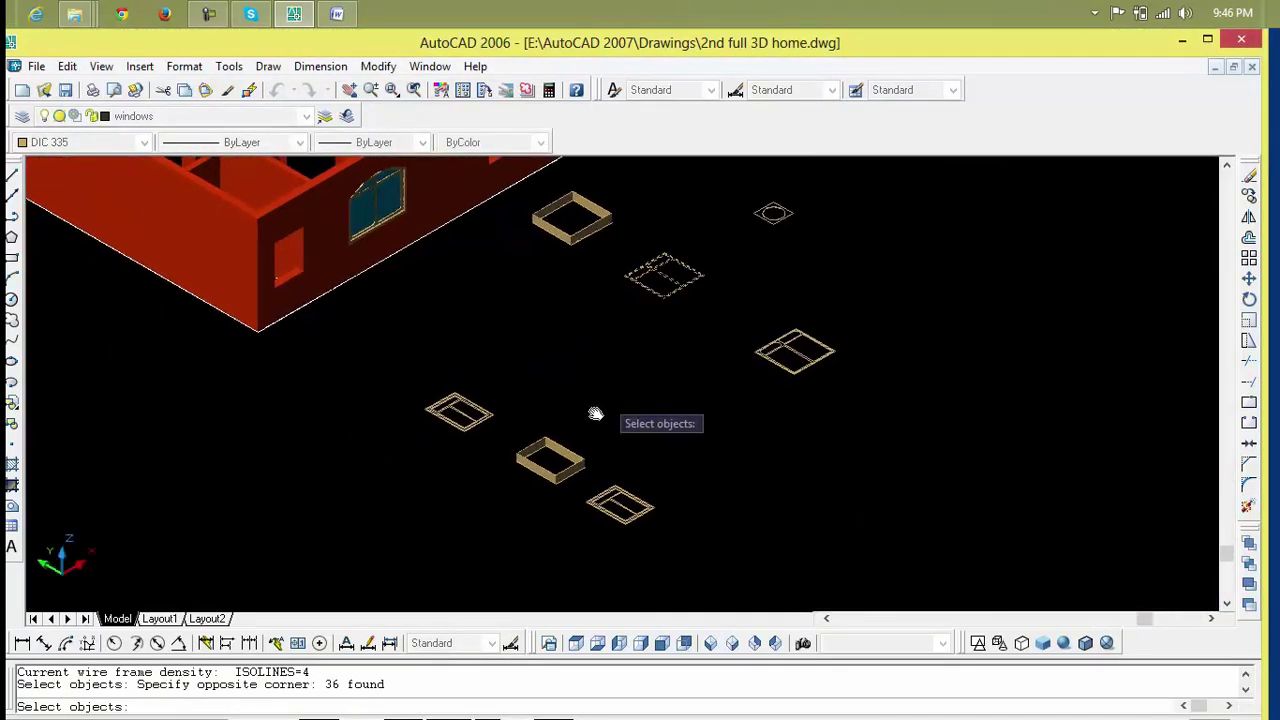
left_click(495, 405)
left_click(440, 440)
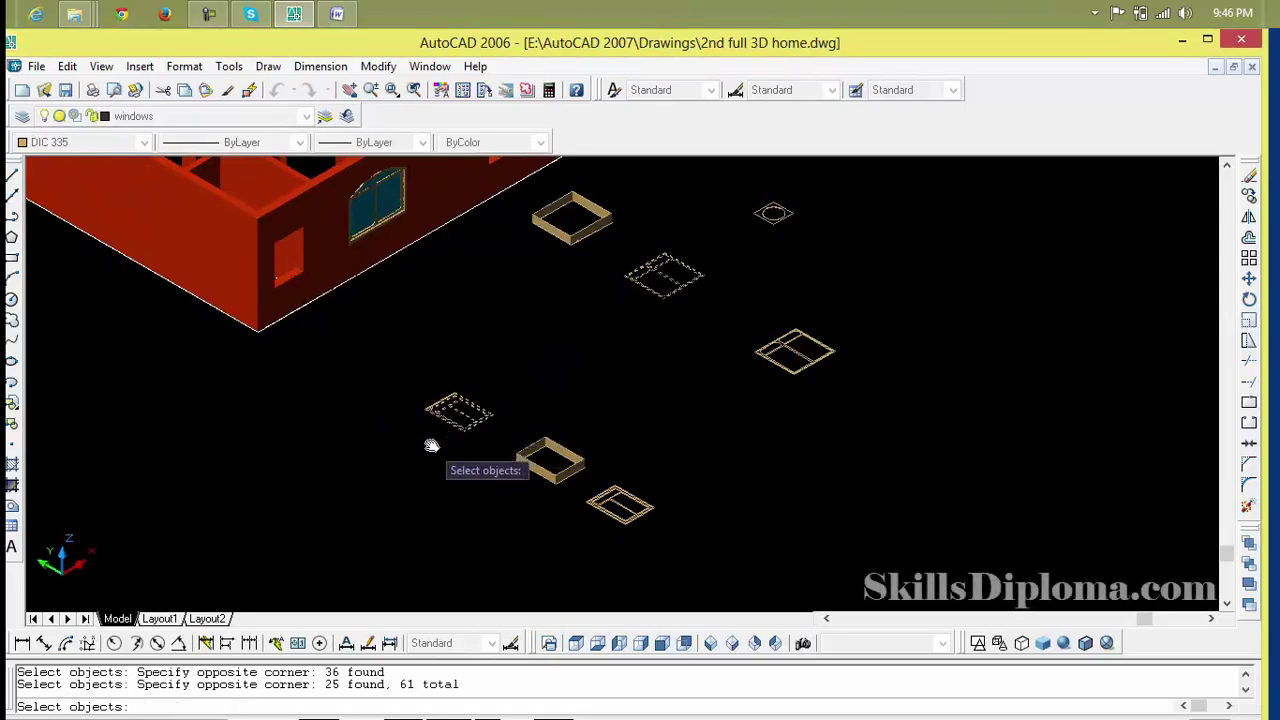
left_click(475, 396)
left_click(415, 430)
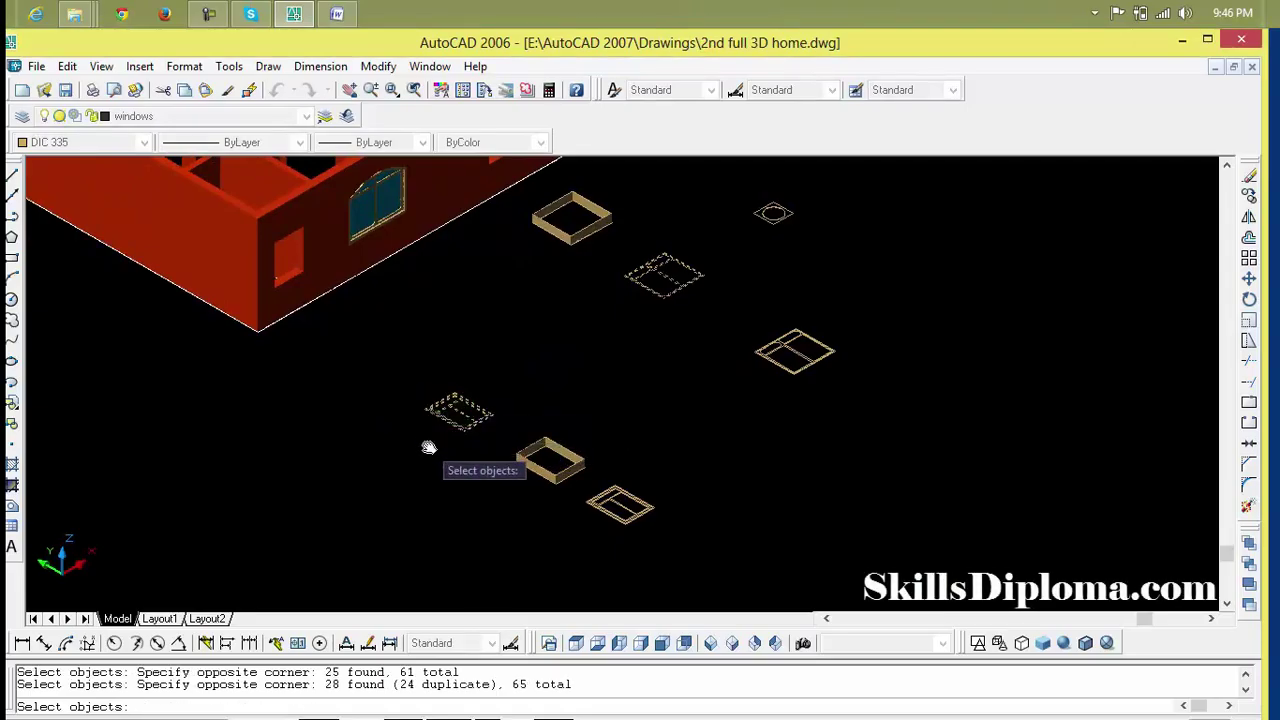
key("Return")
type("4")
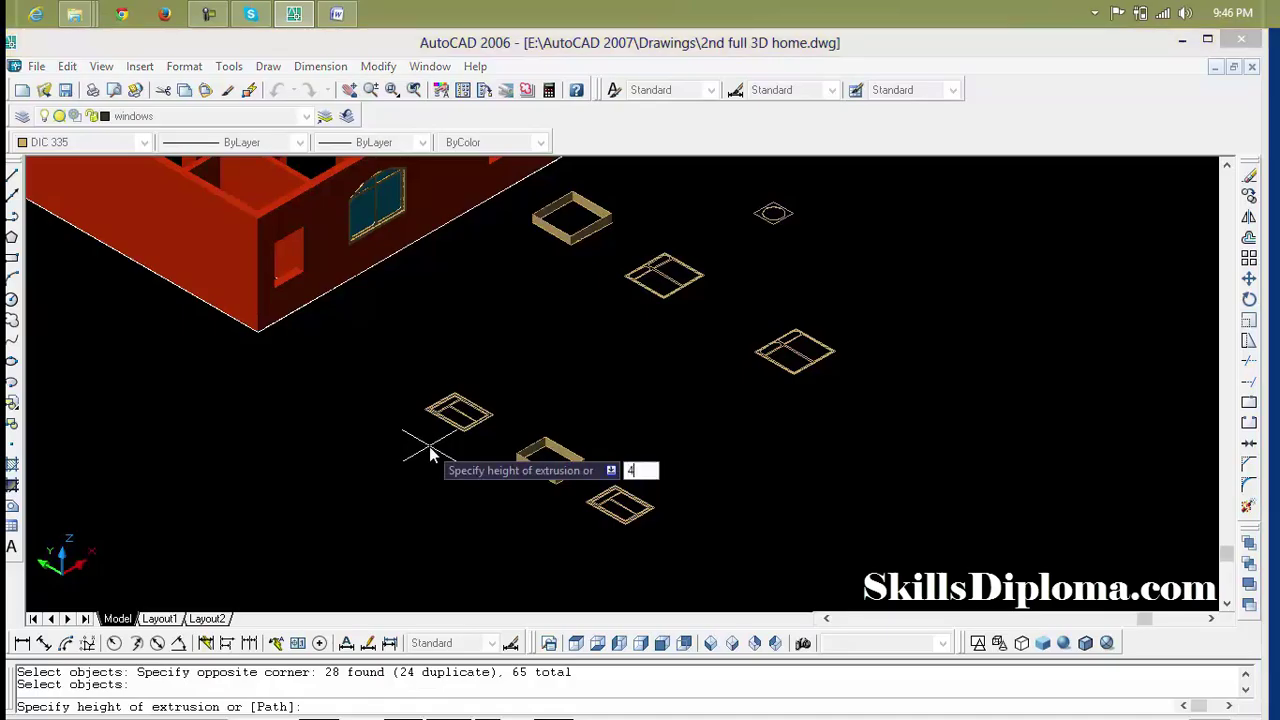
key("Return")
key("Return")
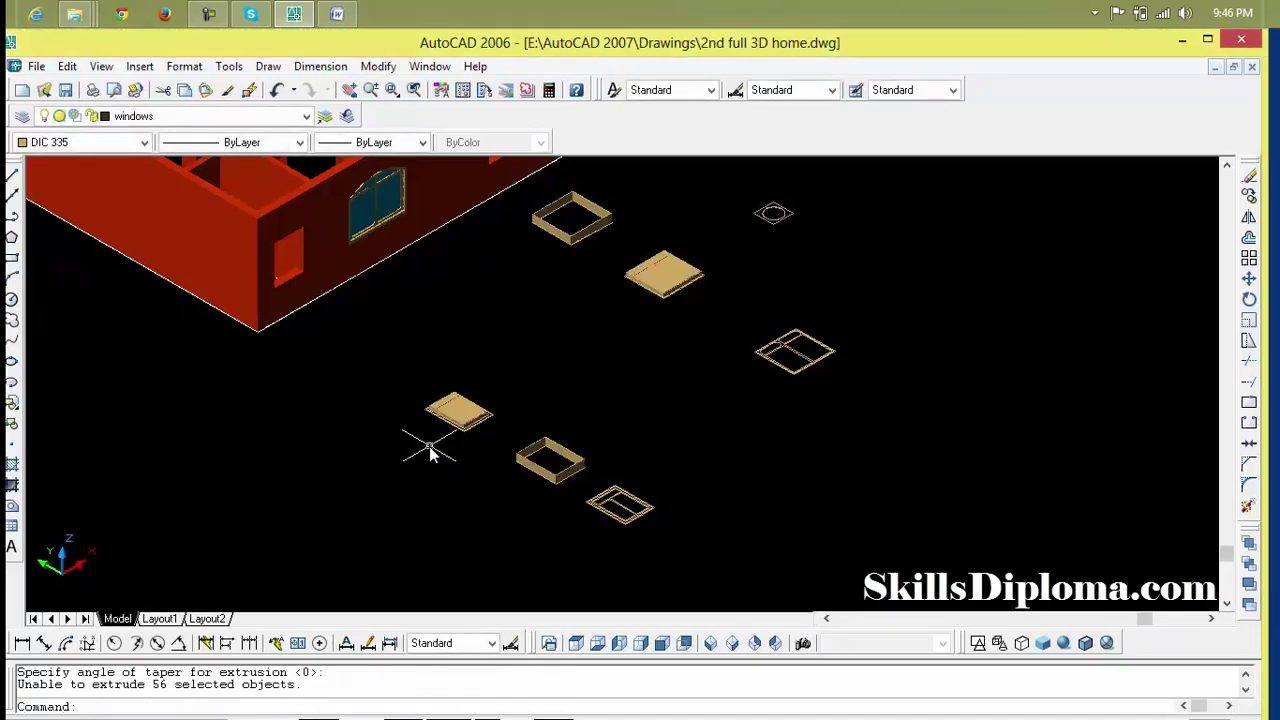
scroll(430, 453, "up", 3)
scroll(452, 437, "up", 5)
Subtract the inner panel solids from the first window slab to open it up.
key("Escape")
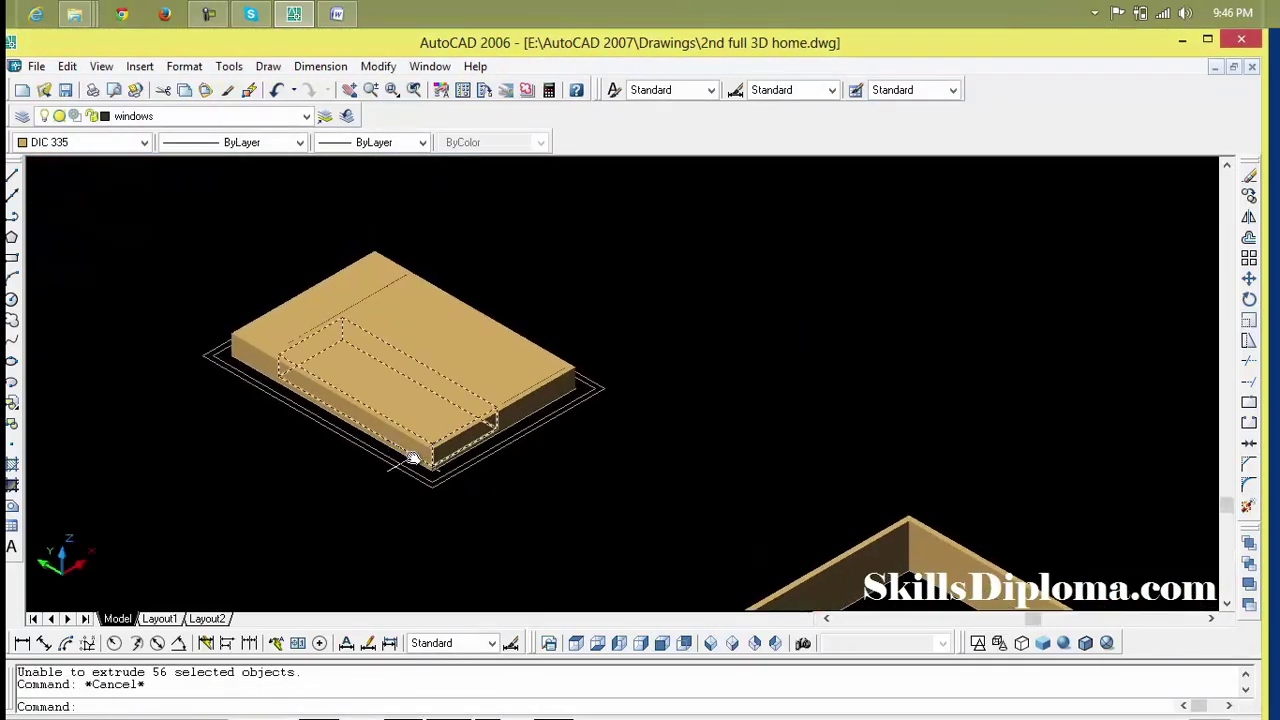
key("Escape")
key("Return")
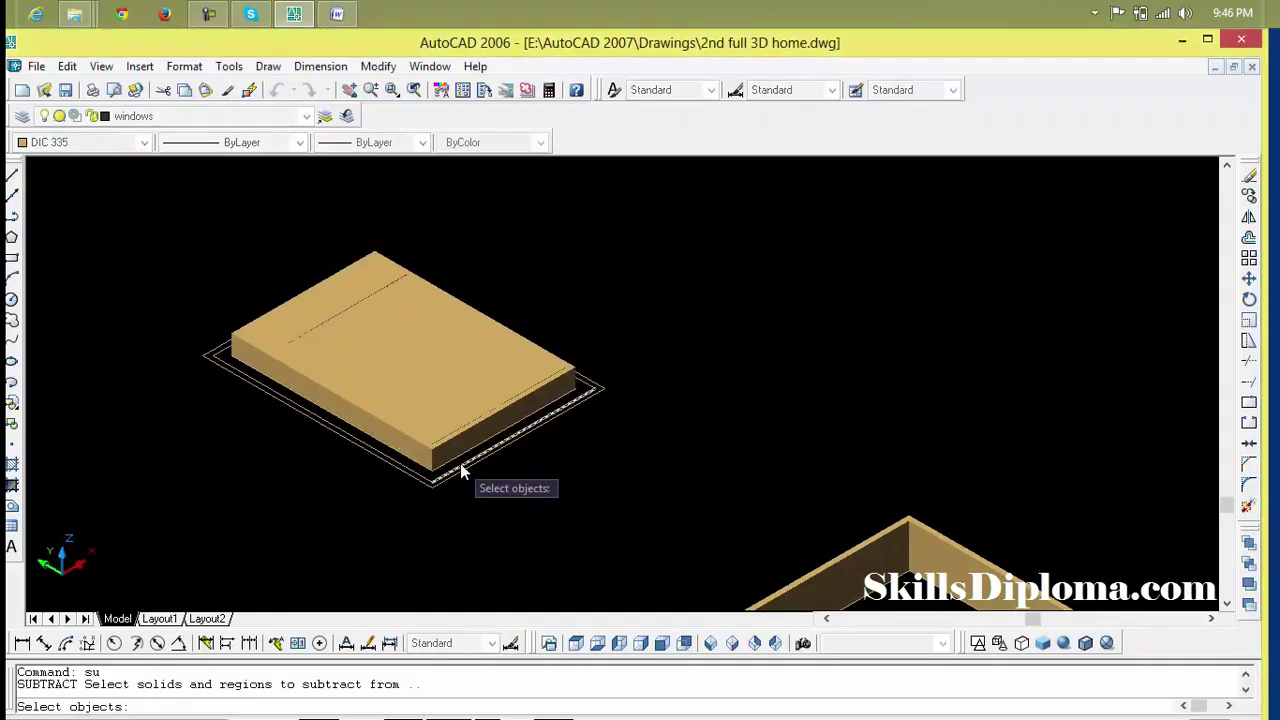
scroll(471, 460, "up", 3)
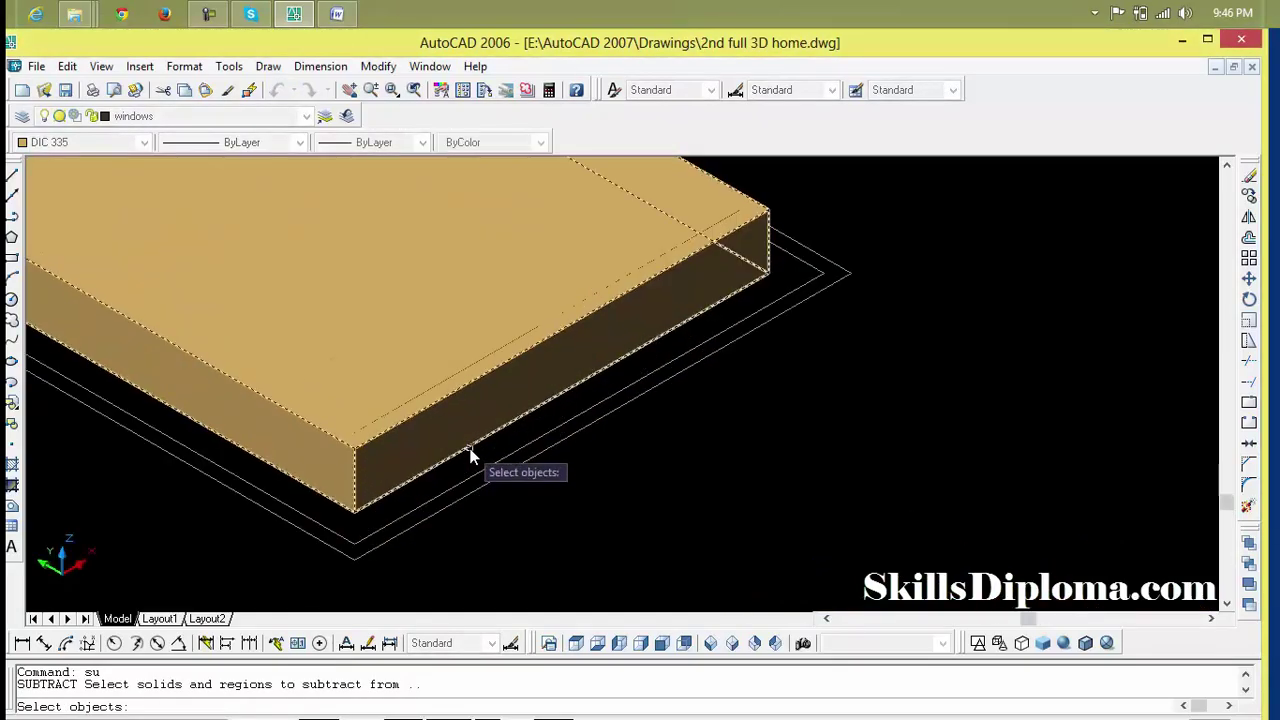
left_click(471, 455)
key("Return")
scroll(557, 488, "down", 3)
scroll(557, 488, "down", 2)
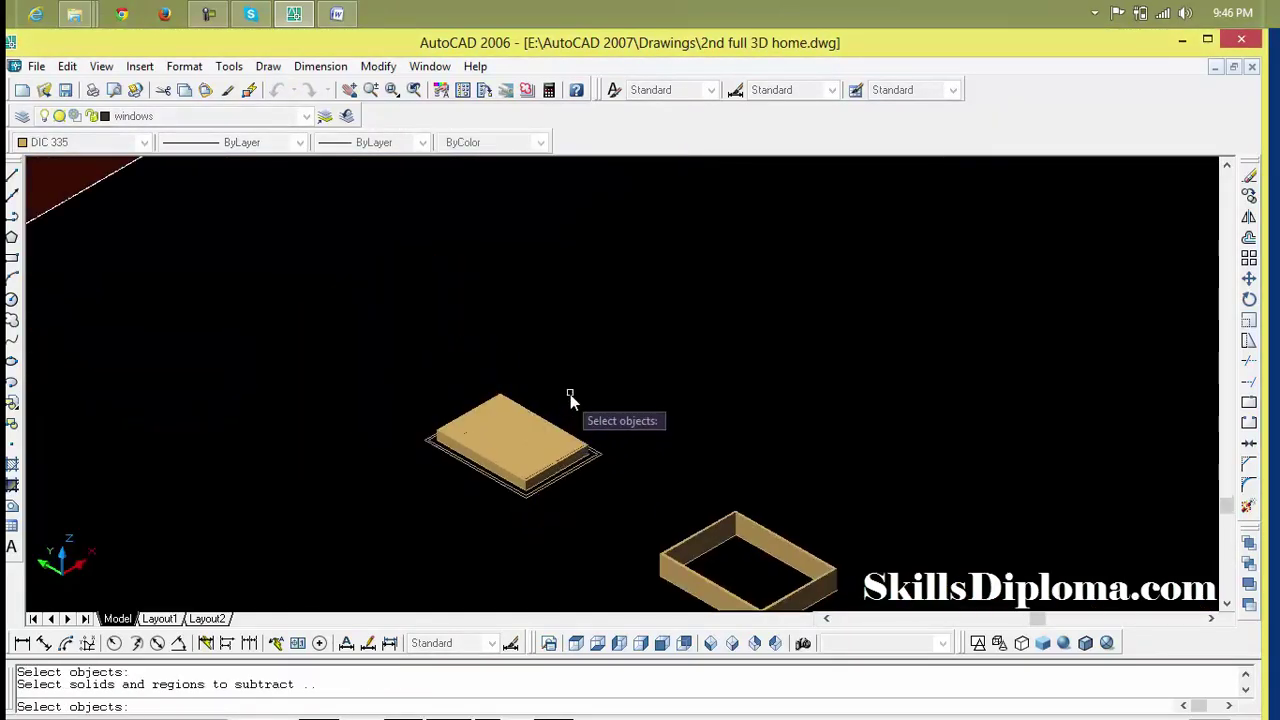
left_click(571, 376)
left_click(420, 514)
key("Return")
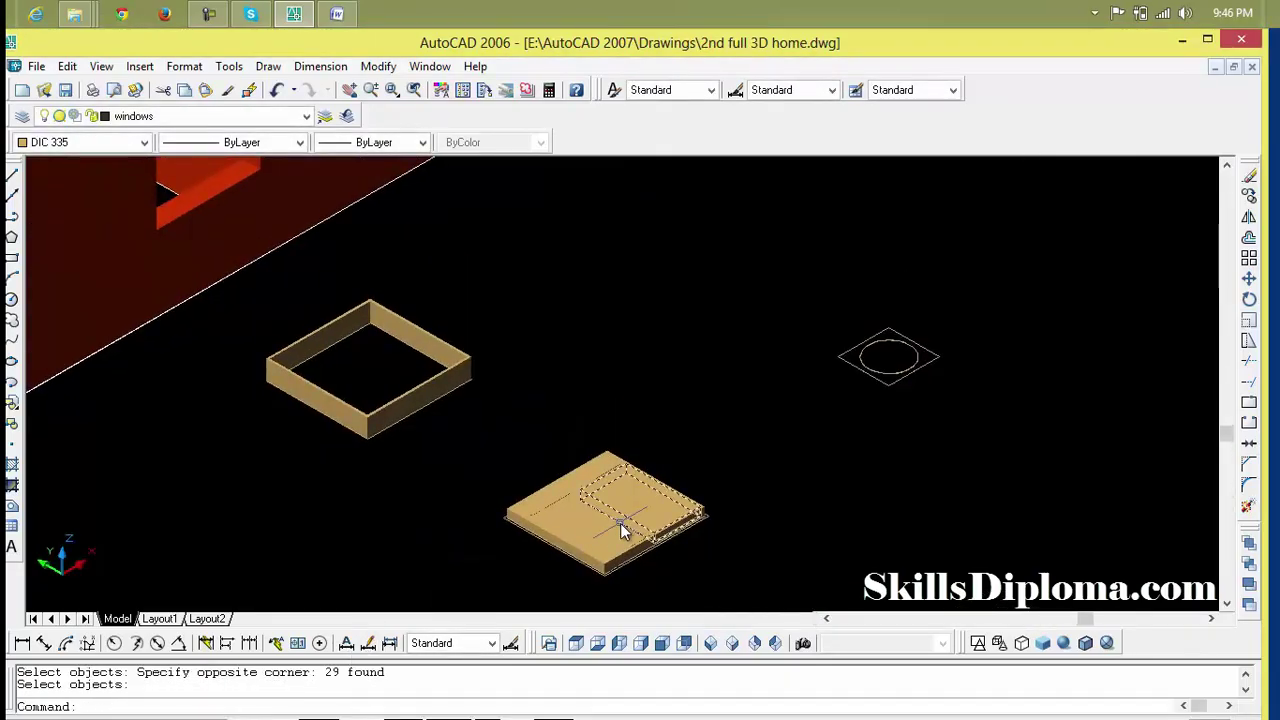
Subtract the inner panel solids from the second slab, leaving an open frame with crossbars.
key("Escape")
key("Escape")
type("su")
key("Return")
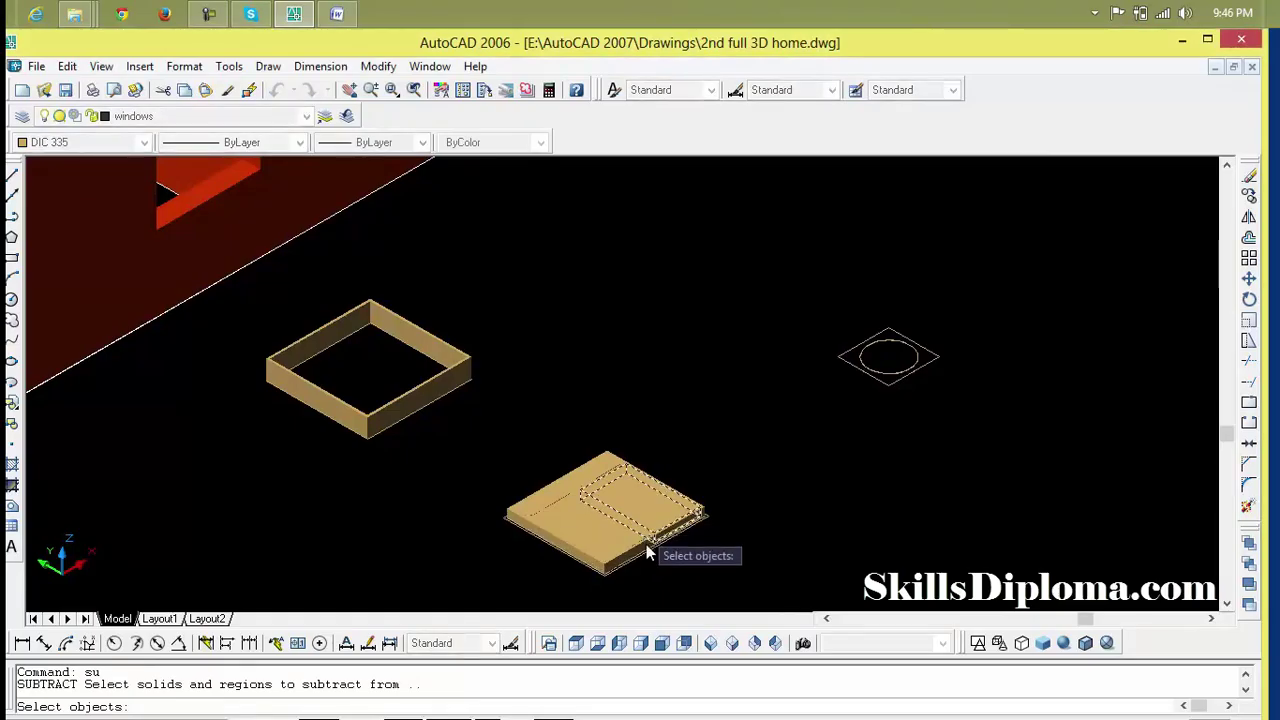
scroll(646, 544, "up", 3)
left_click(623, 556)
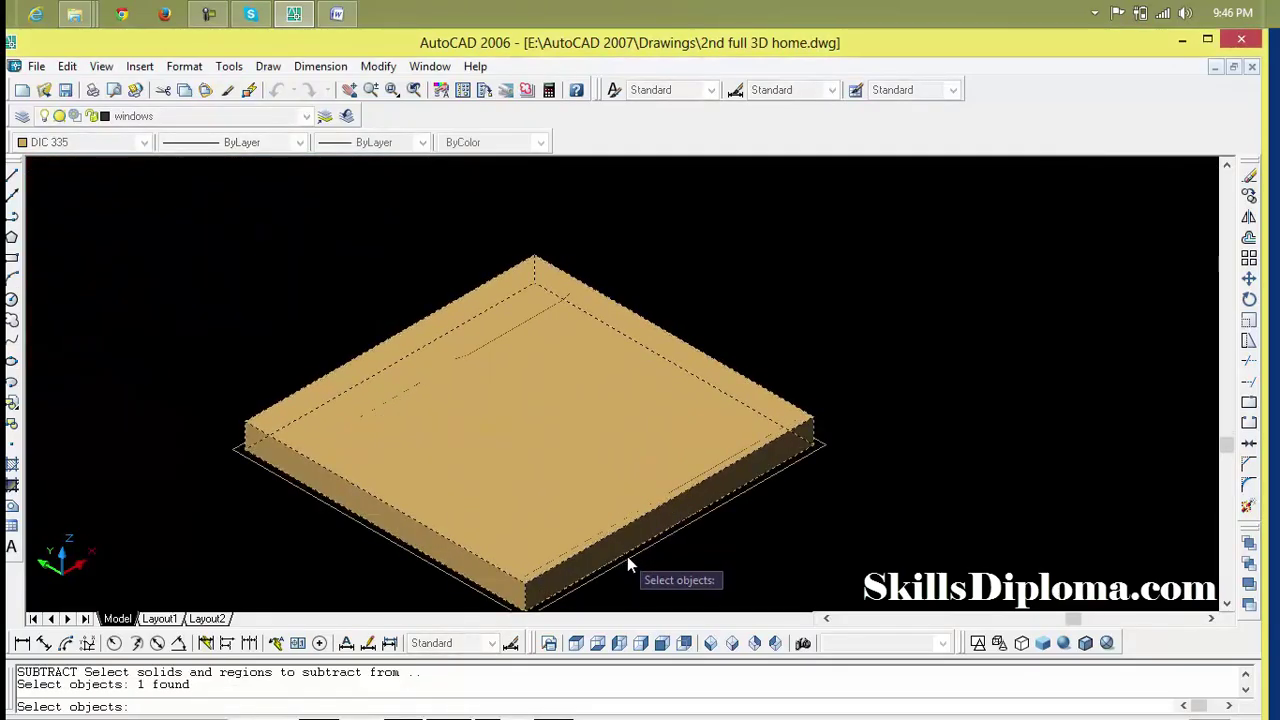
key("Return")
scroll(662, 552, "down", 3)
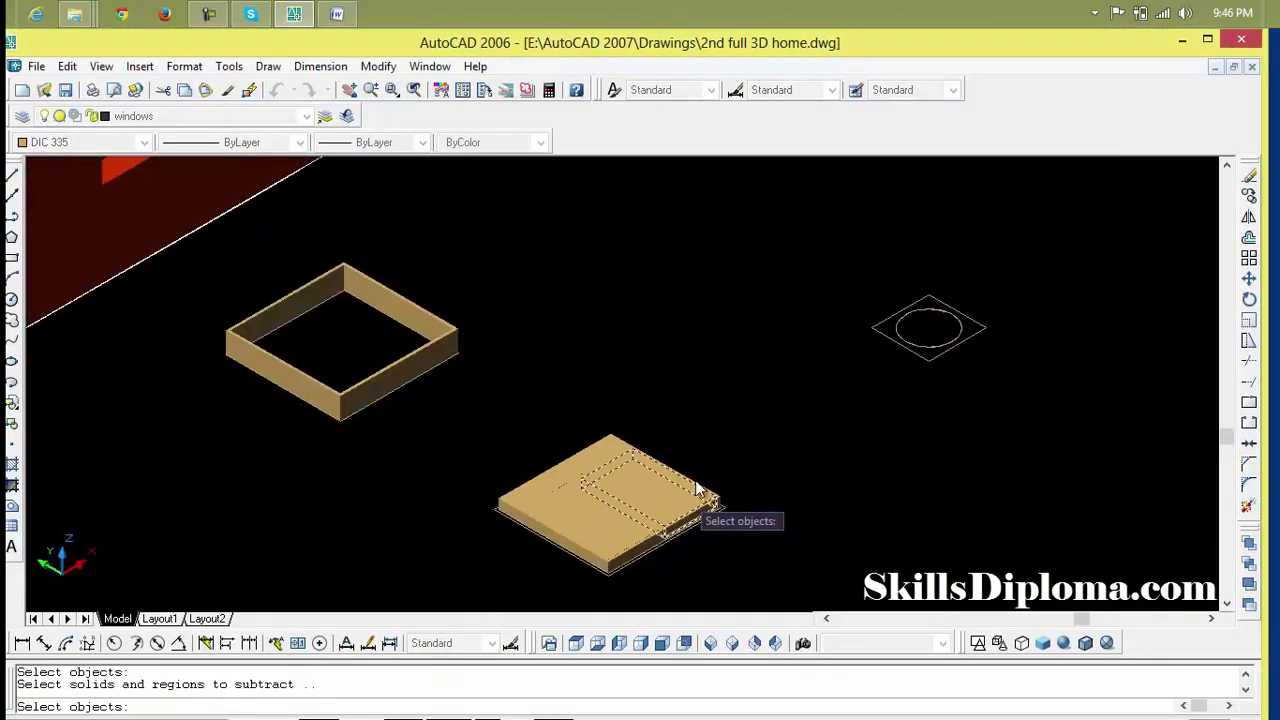
left_click(725, 425)
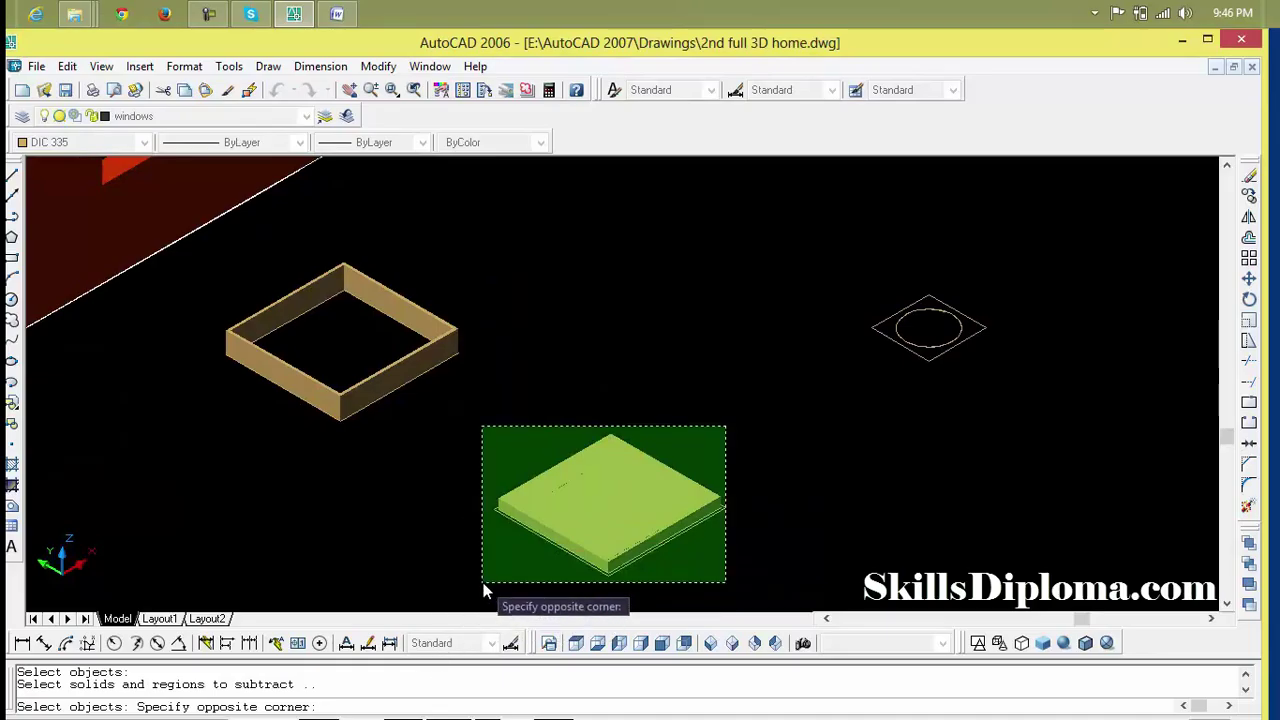
left_click(482, 607)
key("Return")
scroll(651, 581, "down", 3)
scroll(500, 457, "down", 2)
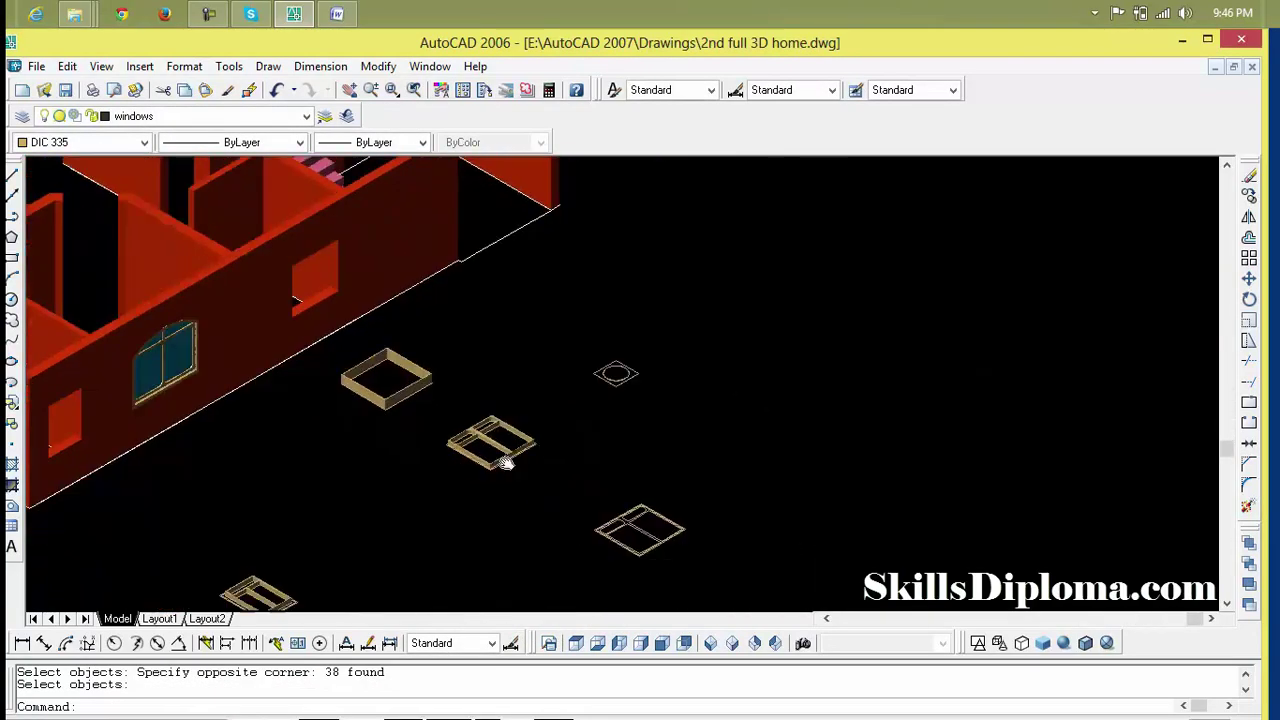
Run BO and pick inside the flat window outline, which gives a Boundary Definition Error.
mouse_move(471, 503)
middle_mouse_down()
mouse_move(492, 481)
mouse_move(491, 449)
middle_mouse_up()
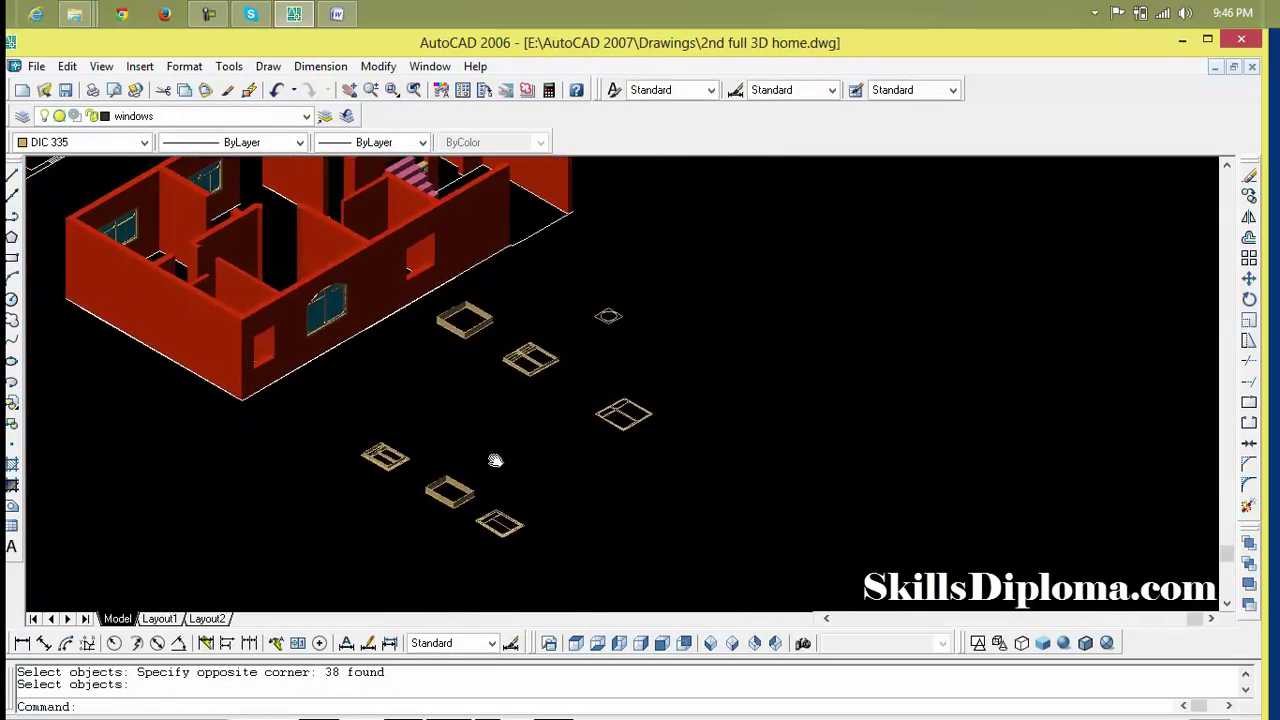
scroll(555, 473, "up", 4)
scroll(571, 473, "up", 3)
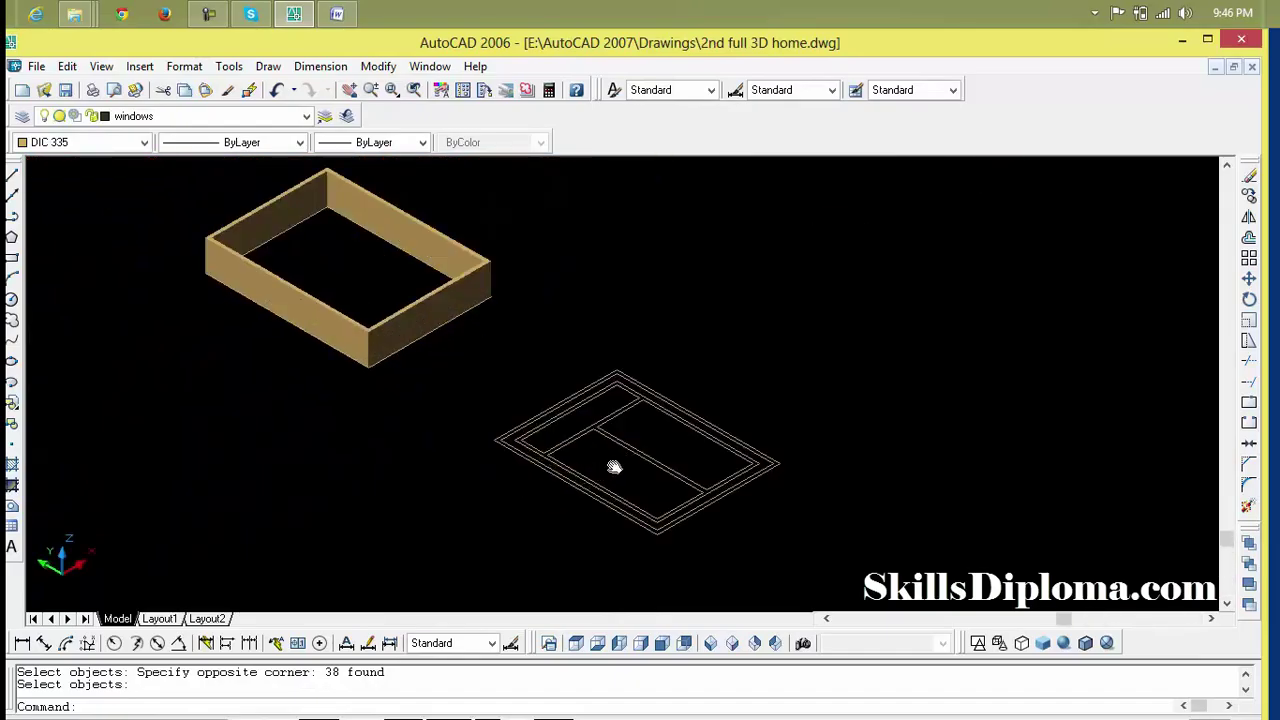
middle_click_drag(614, 467, 509, 494)
key("Escape")
key("Escape")
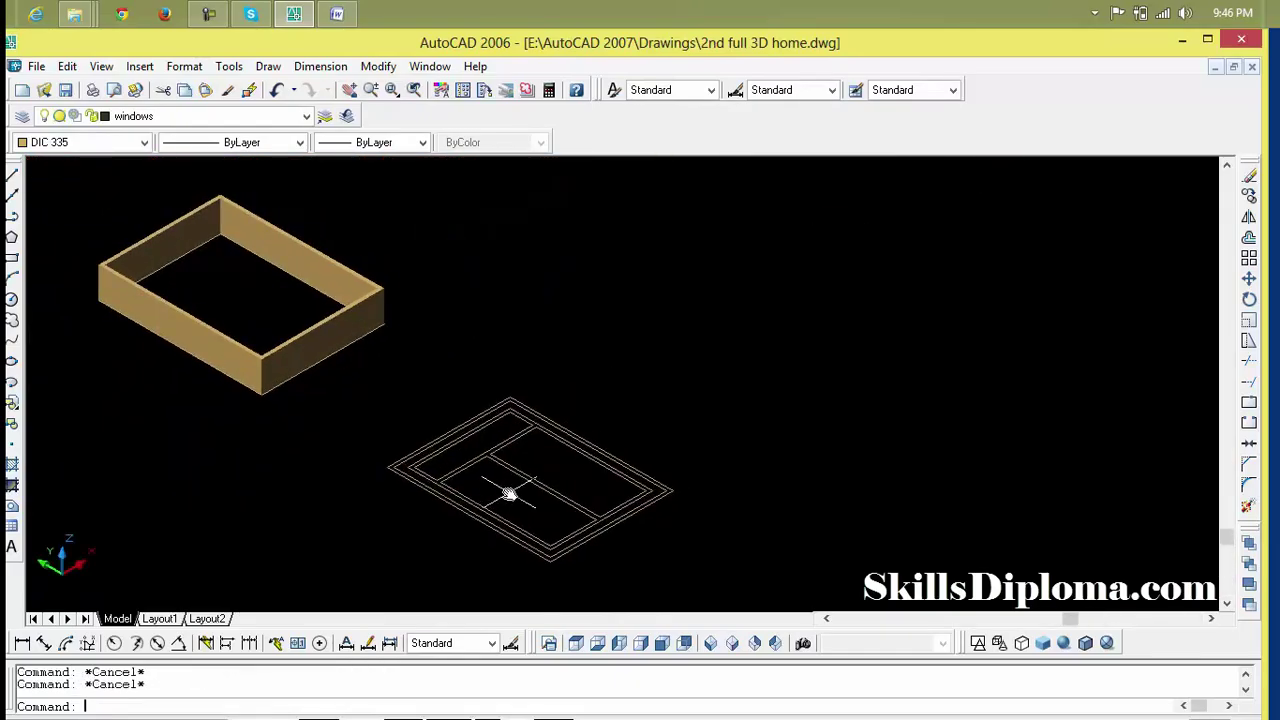
type("bo")
key("Return")
left_click(135, 150)
scroll(593, 362, "down", 3)
left_click(593, 362)
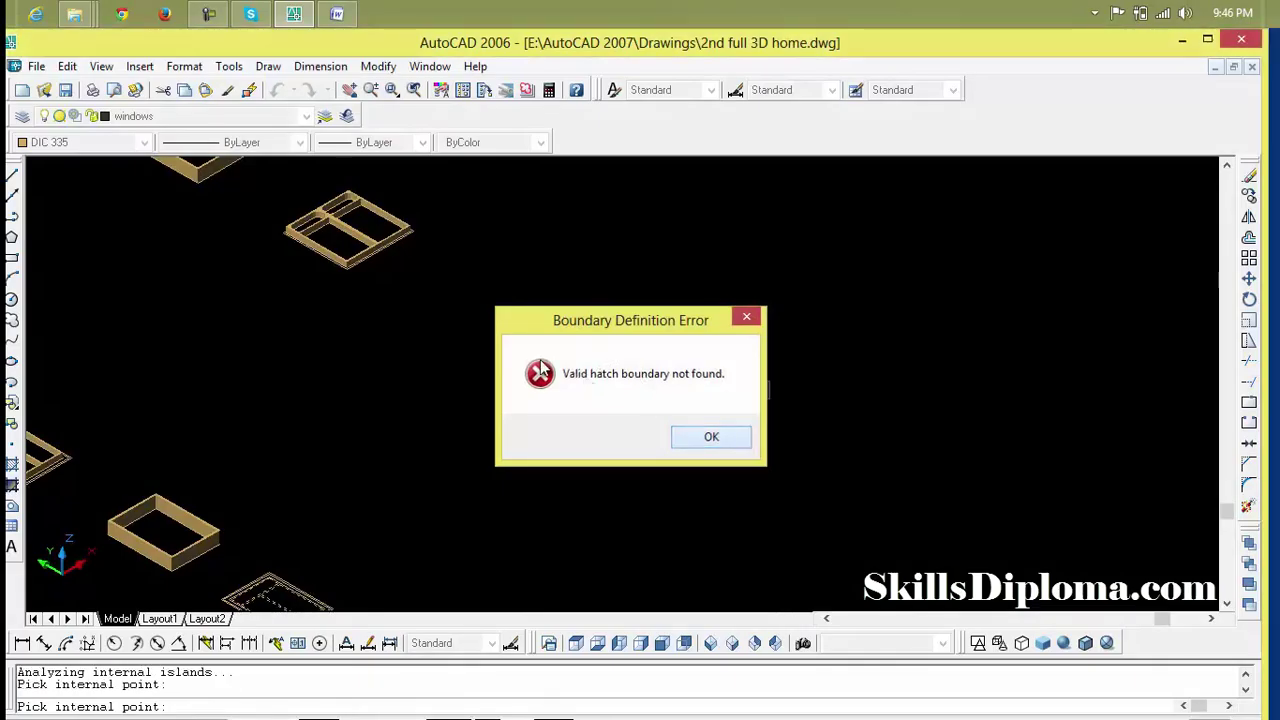
left_click(680, 434)
Retry the interior pick, dismiss the error again, and start a New boundary set.
scroll(528, 349, "up", 2)
scroll(540, 360, "up", 5)
left_click(580, 400)
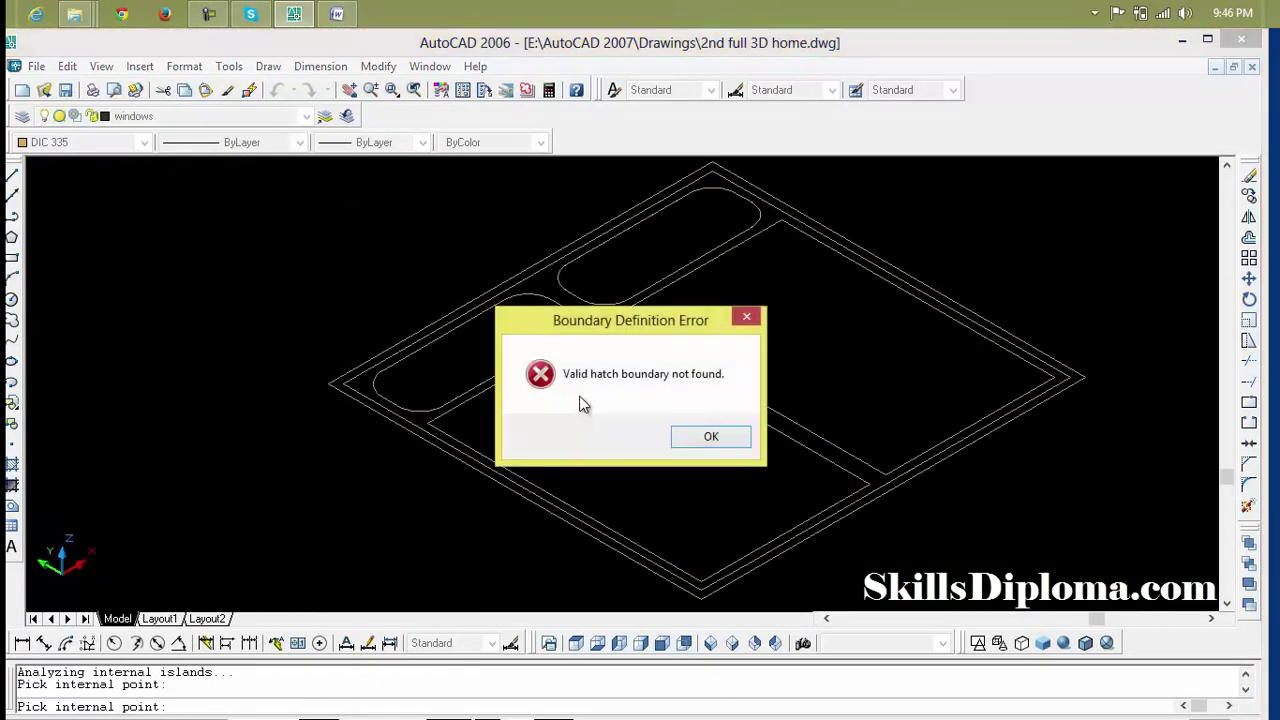
left_click(728, 435)
scroll(414, 460, "down", 4)
middle_click_drag(414, 463, 655, 219)
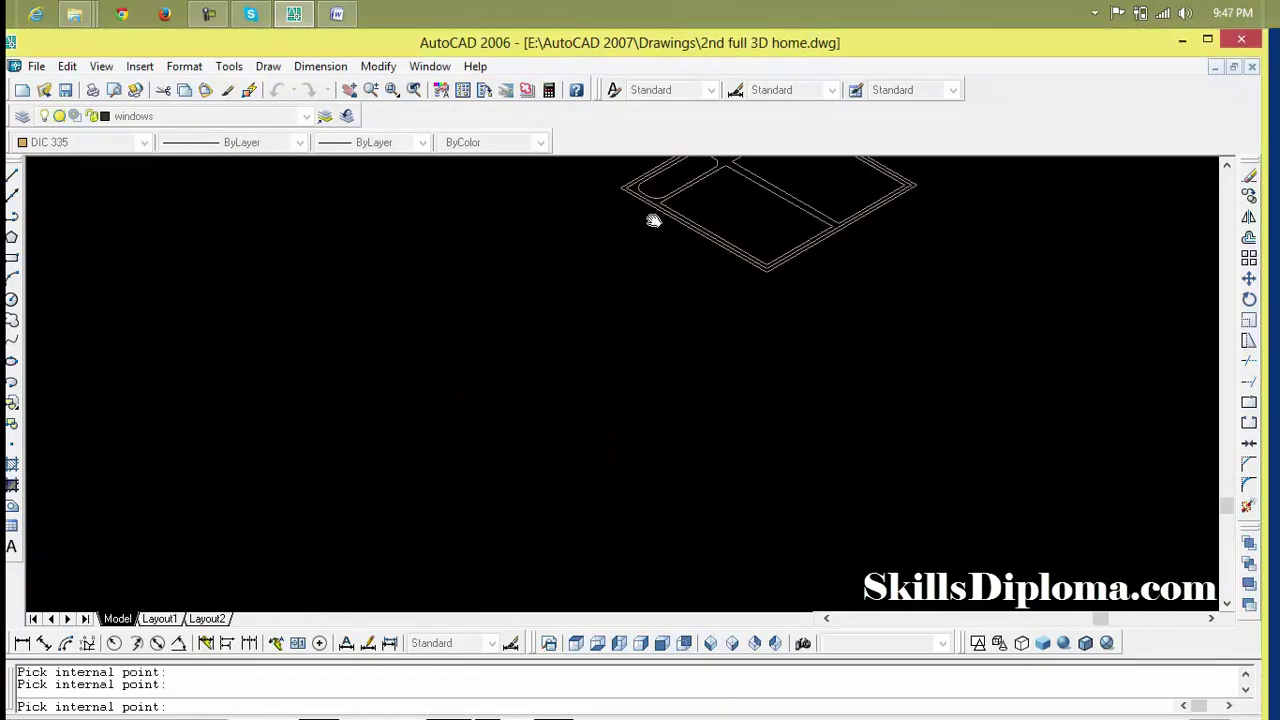
scroll(655, 219, "down", 4)
left_click(271, 300)
Window-select the flat window outline's lines as the new boundary set.
middle_click_drag(349, 309, 374, 354)
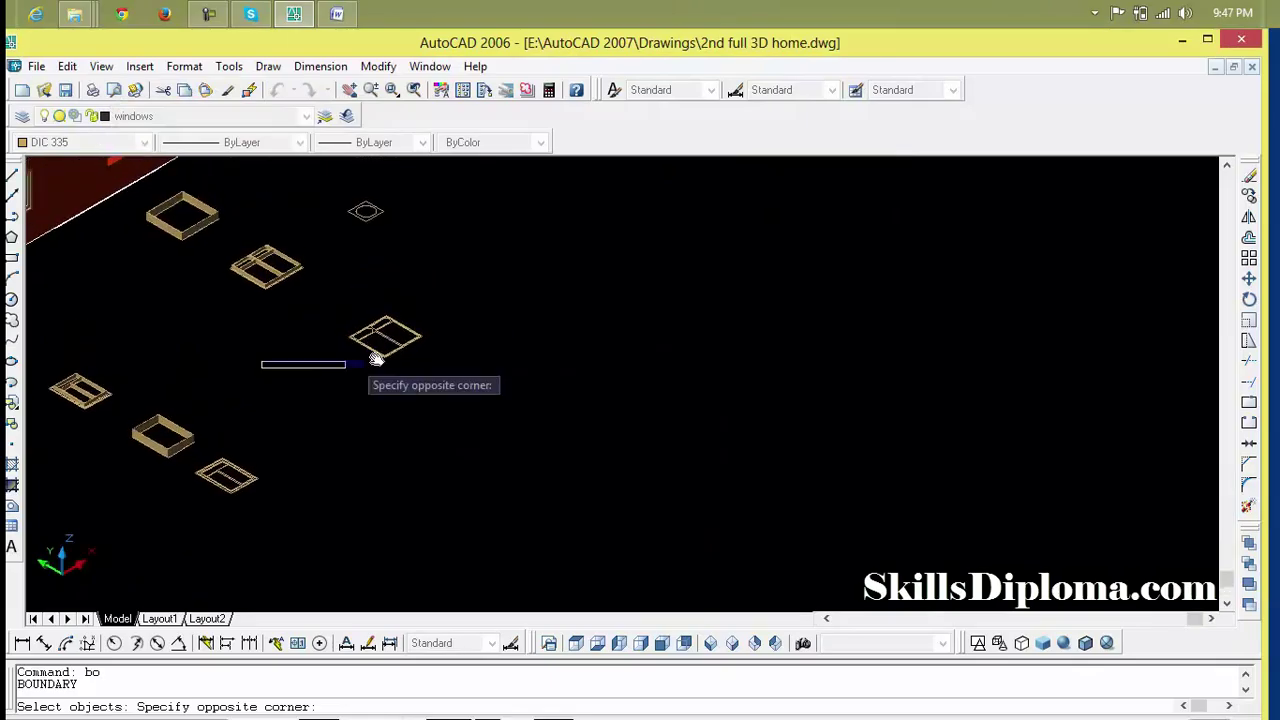
left_click(434, 304)
left_click(446, 299)
left_click(345, 378)
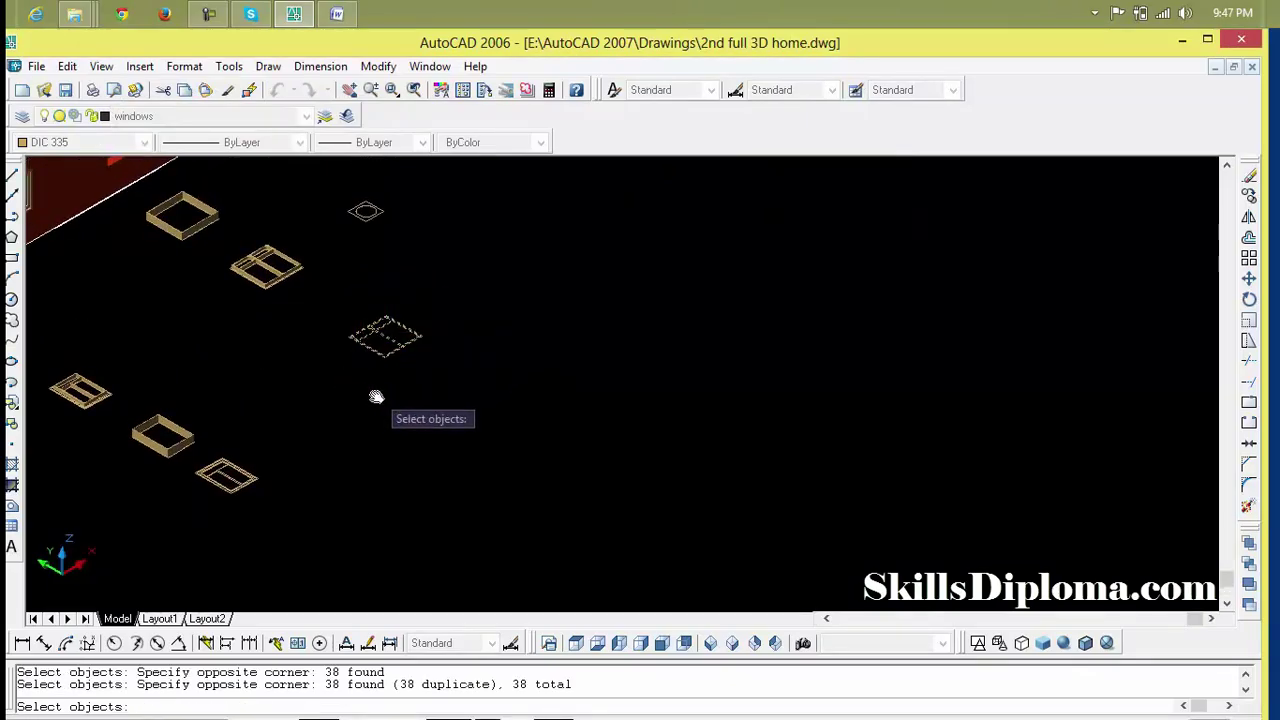
key("Return")
Pick inside the window panel area to create 4 boundary polylines, then enter EXT.
left_click(136, 152)
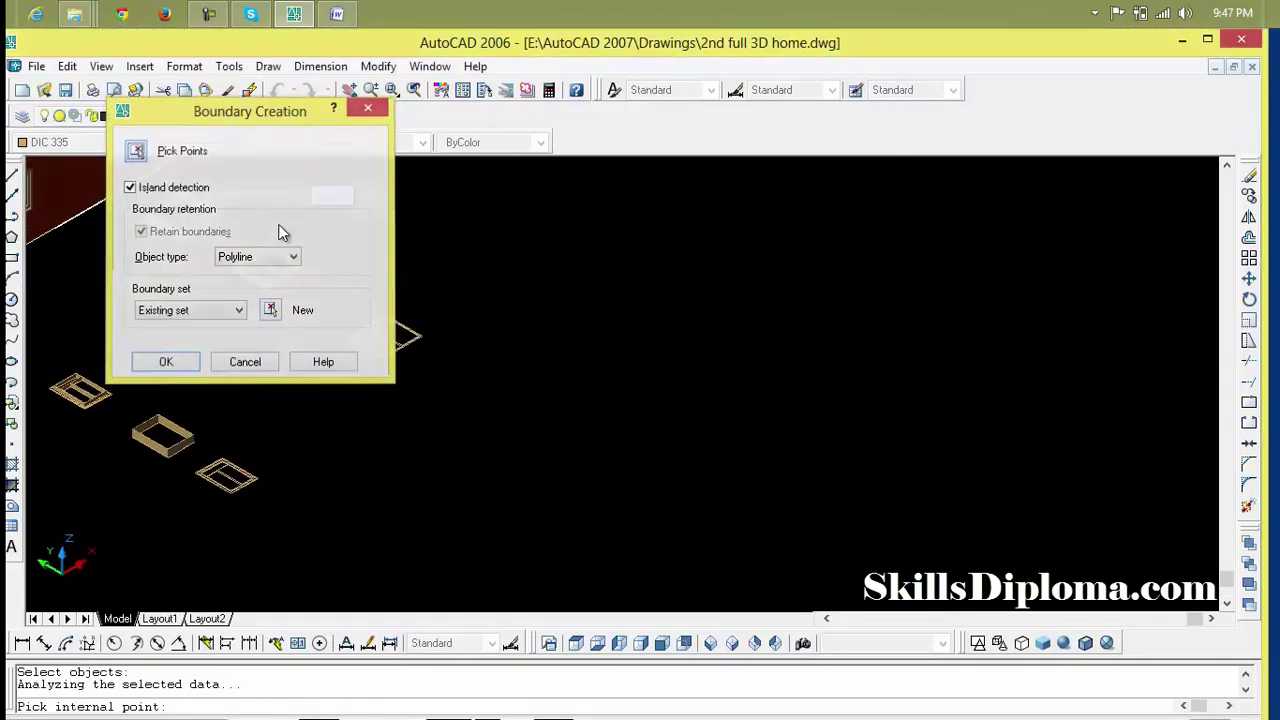
scroll(362, 331, "up", 5)
left_click(548, 410)
key("Return")
type("ext")
key("Return")
scroll(466, 386, "down", 3)
middle_click_drag(348, 401, 410, 270)
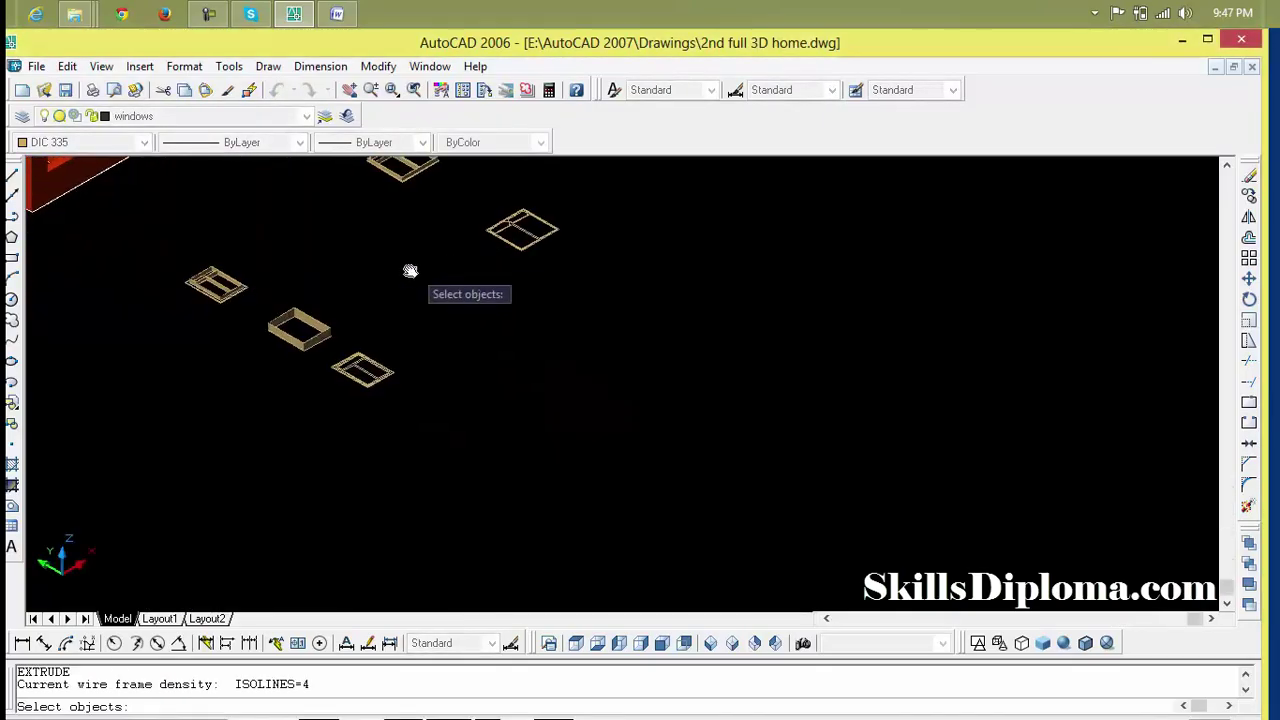
Window-select the boundary polylines and extrude them 1.8" with 0 taper into solid panels.
scroll(362, 368, "up", 5)
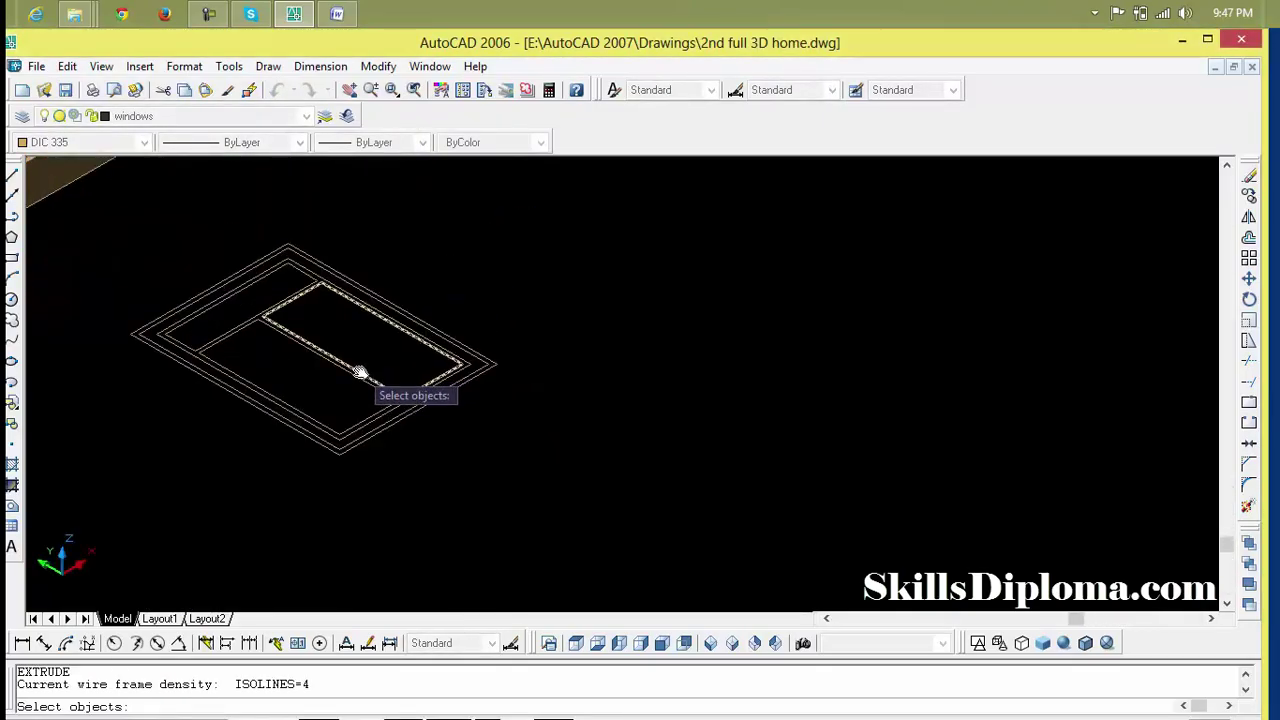
scroll(362, 375, "down", 3)
left_click(440, 300)
left_click(314, 409)
key("Return")
scroll(508, 370, "down", 2)
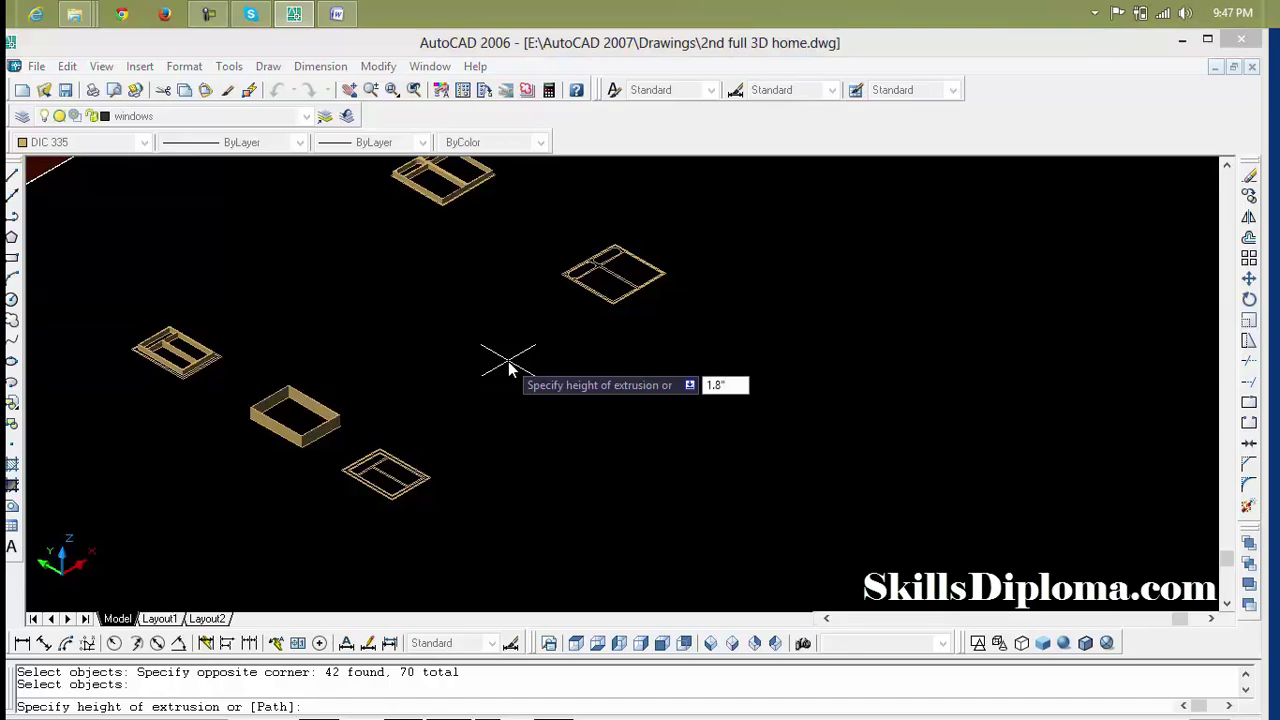
key("Return")
key("Return")
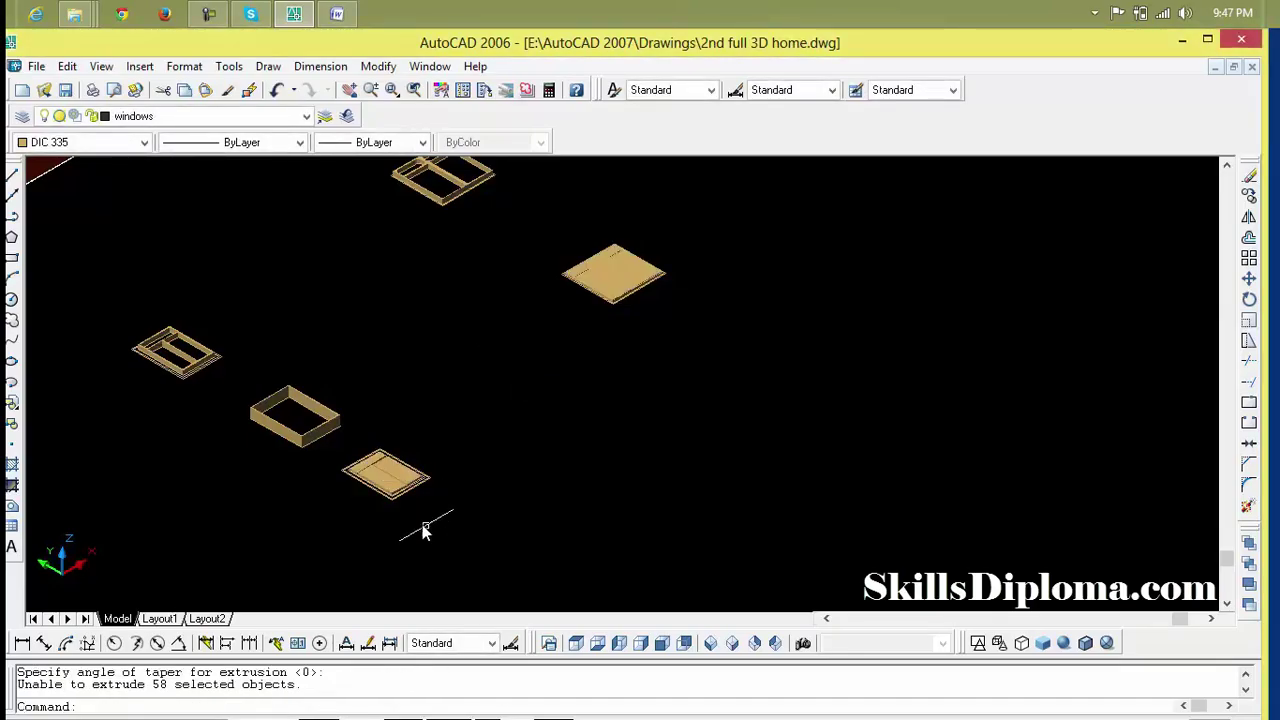
scroll(343, 294, "up", 3)
scroll(343, 294, "up", 2)
scroll(471, 271, "down", 3)
scroll(314, 463, "up", 3)
scroll(314, 463, "down", 5)
middle_click_drag(417, 394, 337, 457)
scroll(358, 422, "up", 4)
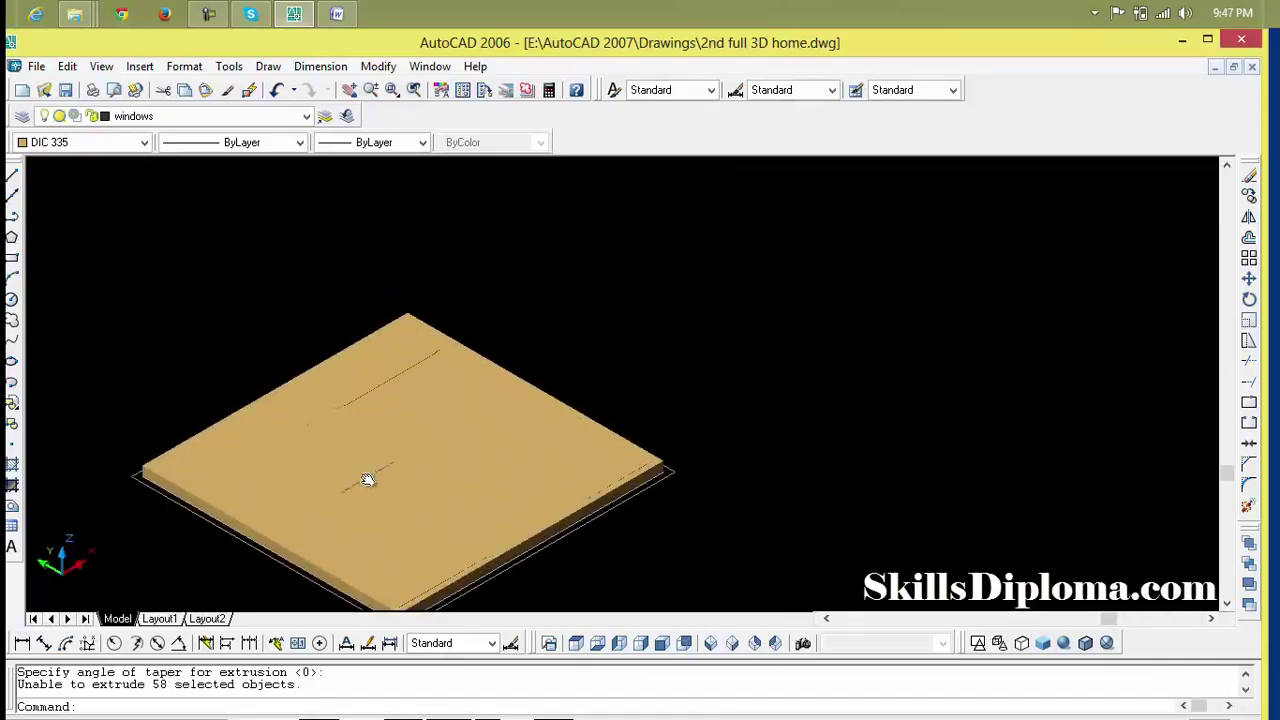
scroll(369, 490, "down", 2)
key("Escape")
key("Escape")
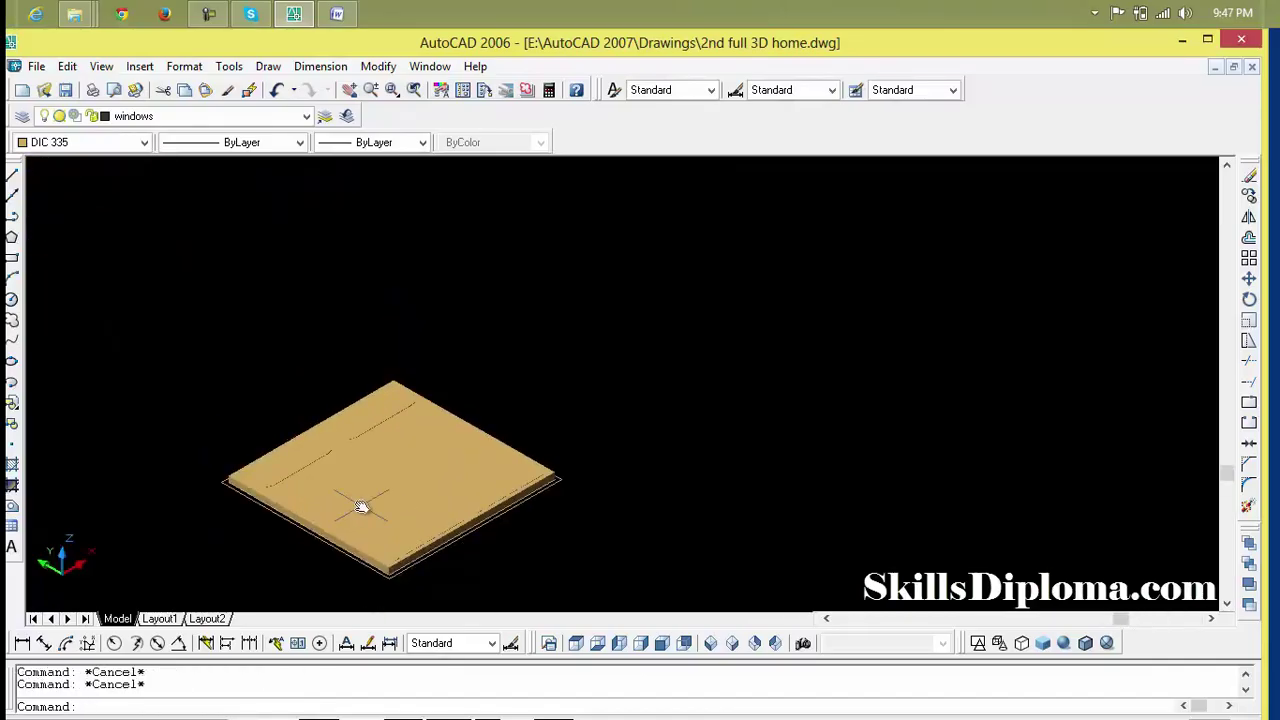
SUBTRACT the rounded panel solids from the 1.8" window slab to carve its recesses.
type("s")
key("Return")
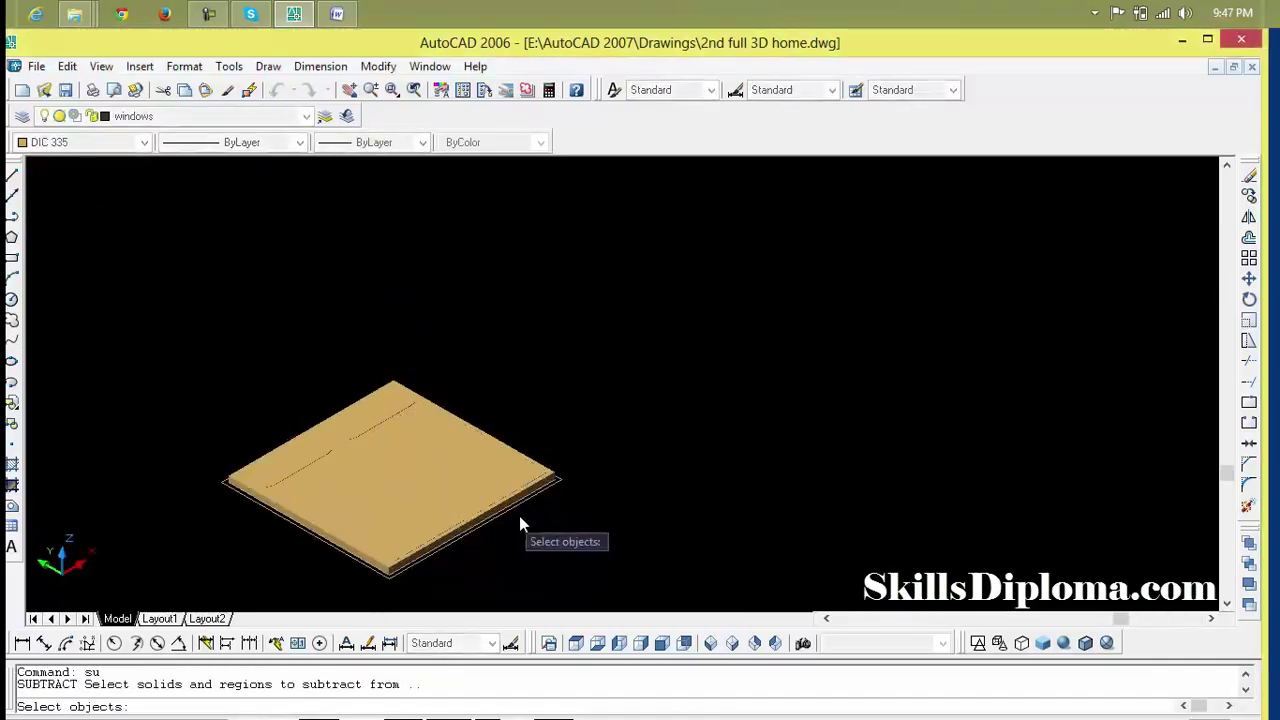
left_click(530, 490)
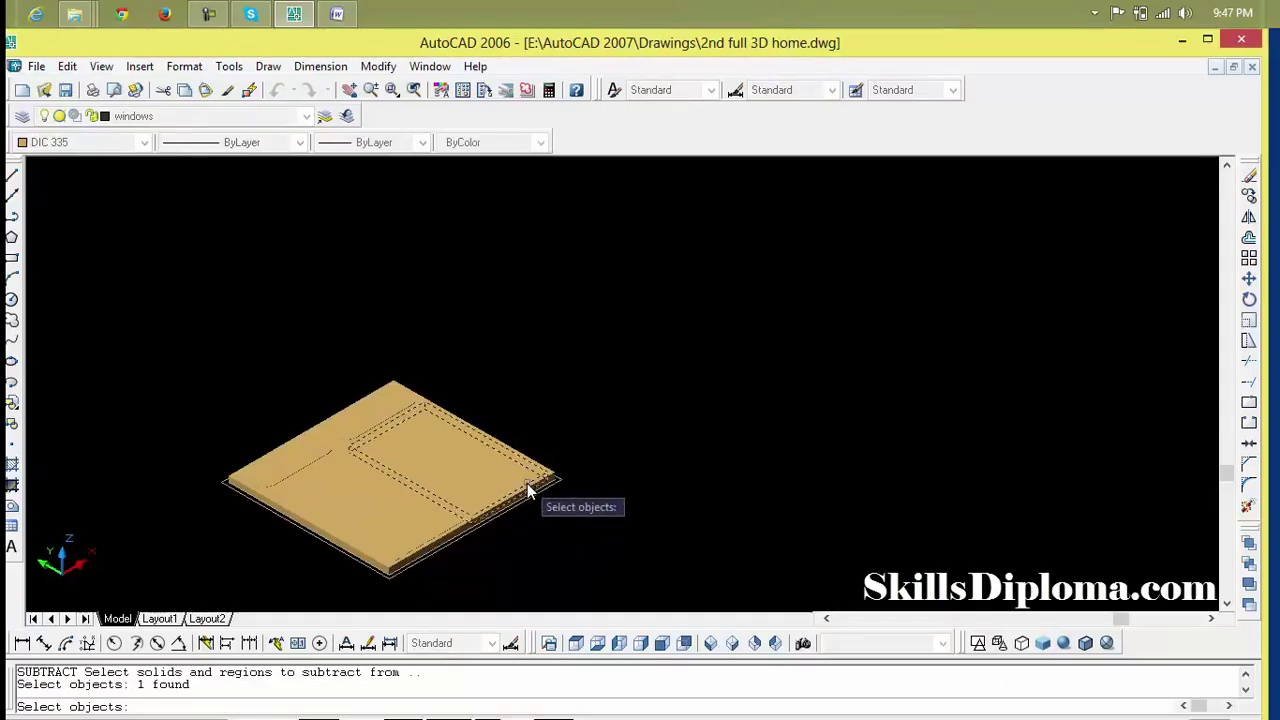
left_click(451, 526)
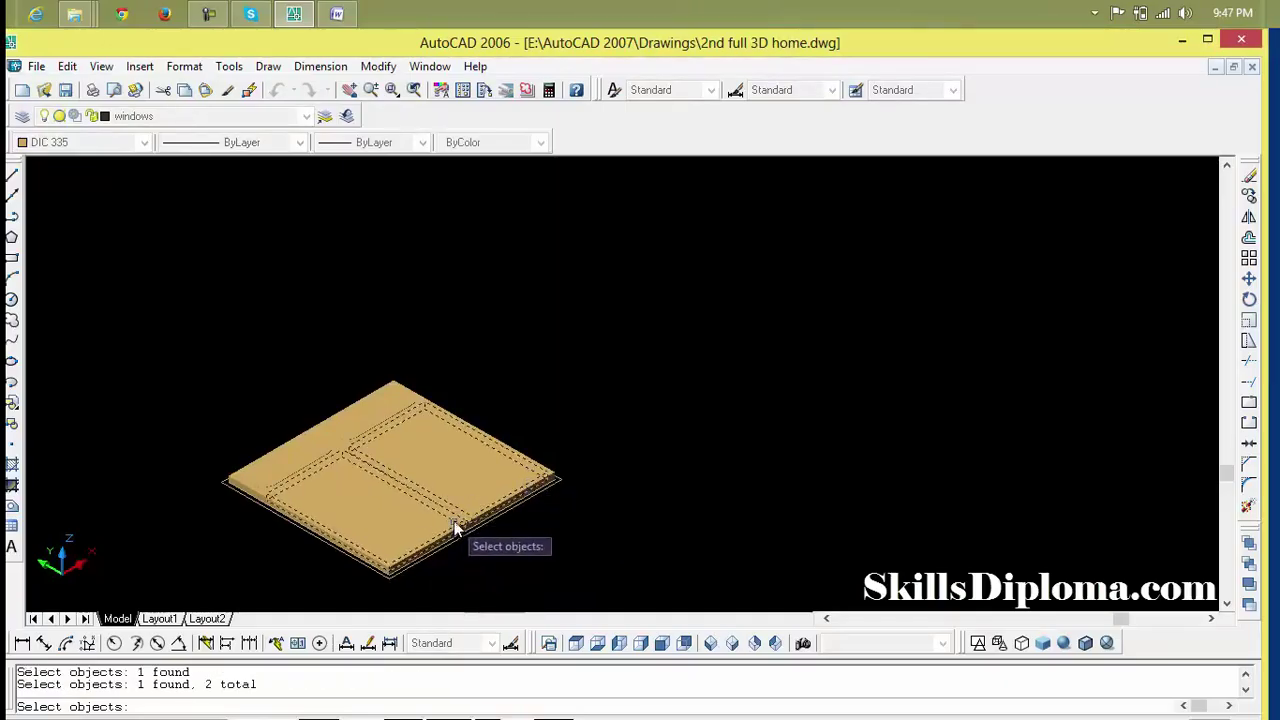
left_click(322, 448)
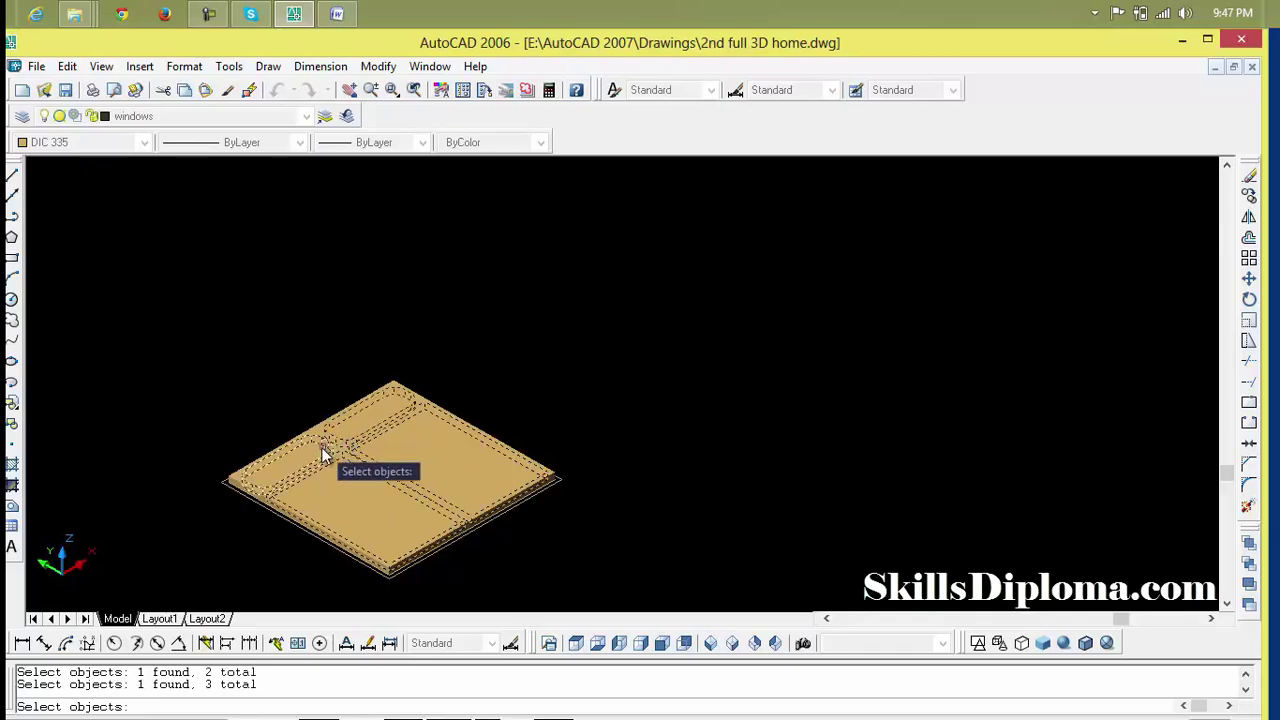
left_click(323, 454)
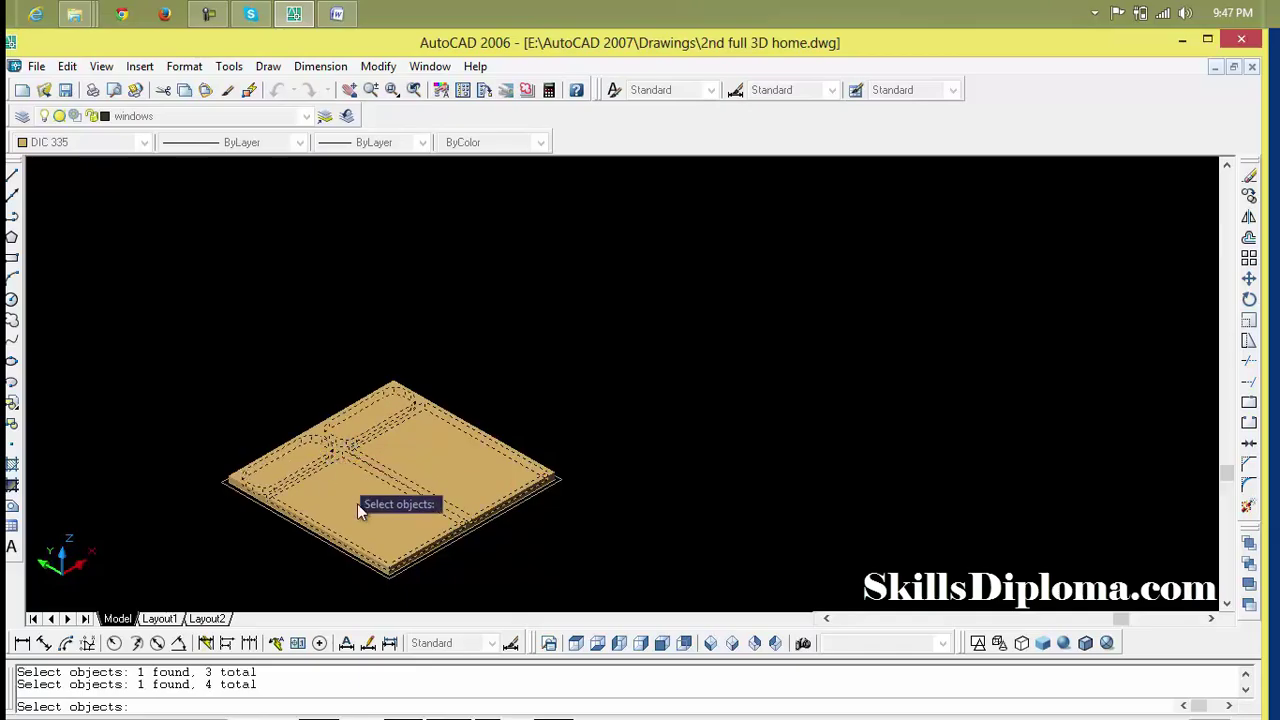
key("Return")
scroll(448, 558, "up", 3)
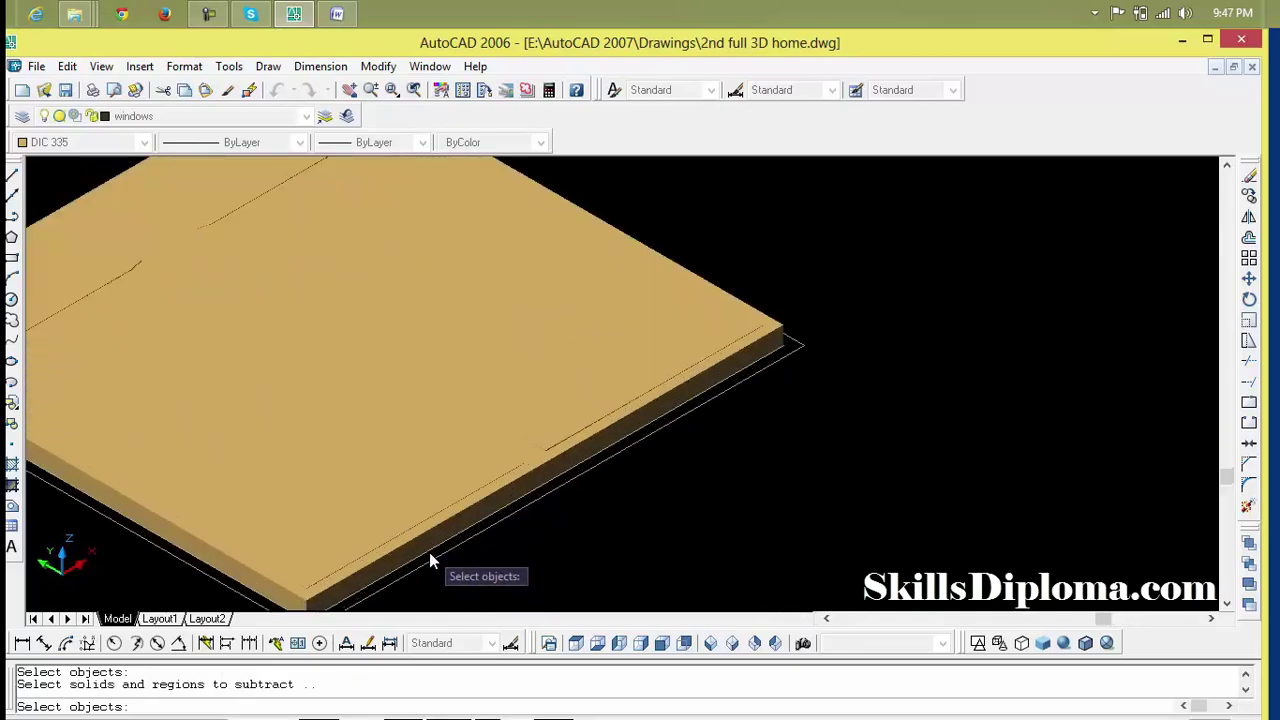
left_click(426, 560)
key("Return")
scroll(571, 562, "down", 4)
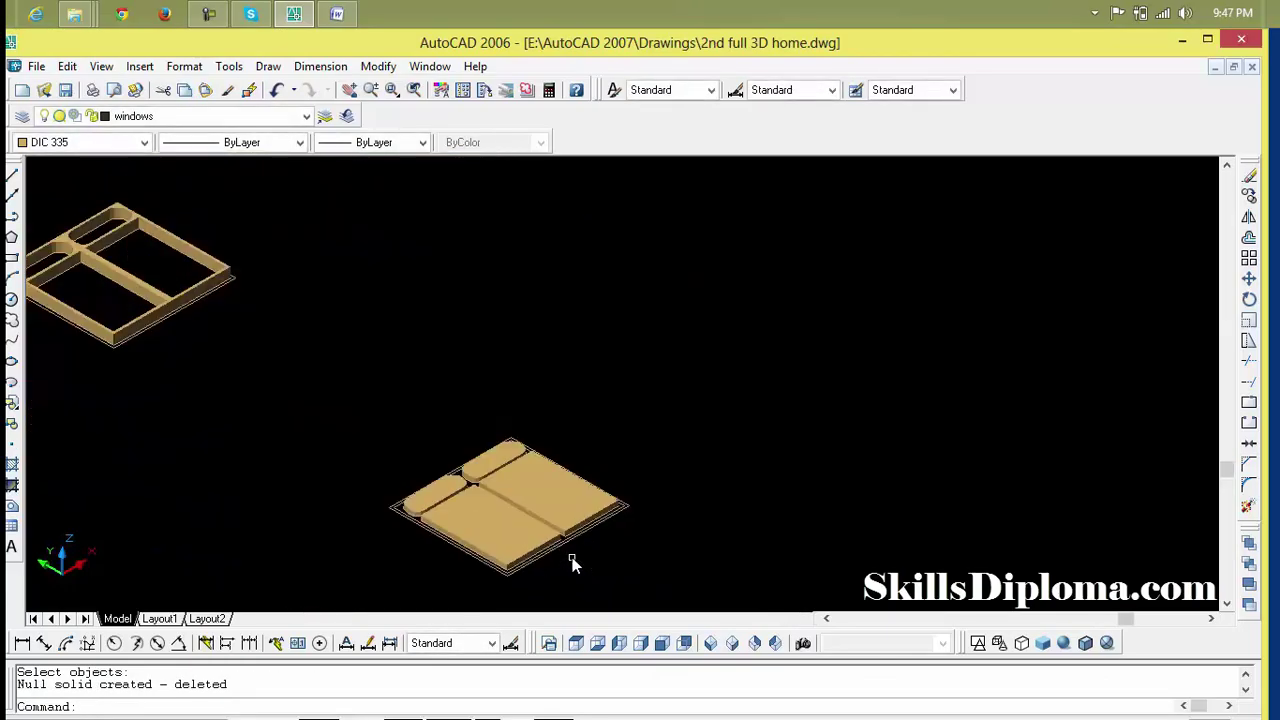
middle_click_drag(571, 562, 714, 374)
scroll(697, 386, "down", 2)
scroll(690, 380, "down", 2)
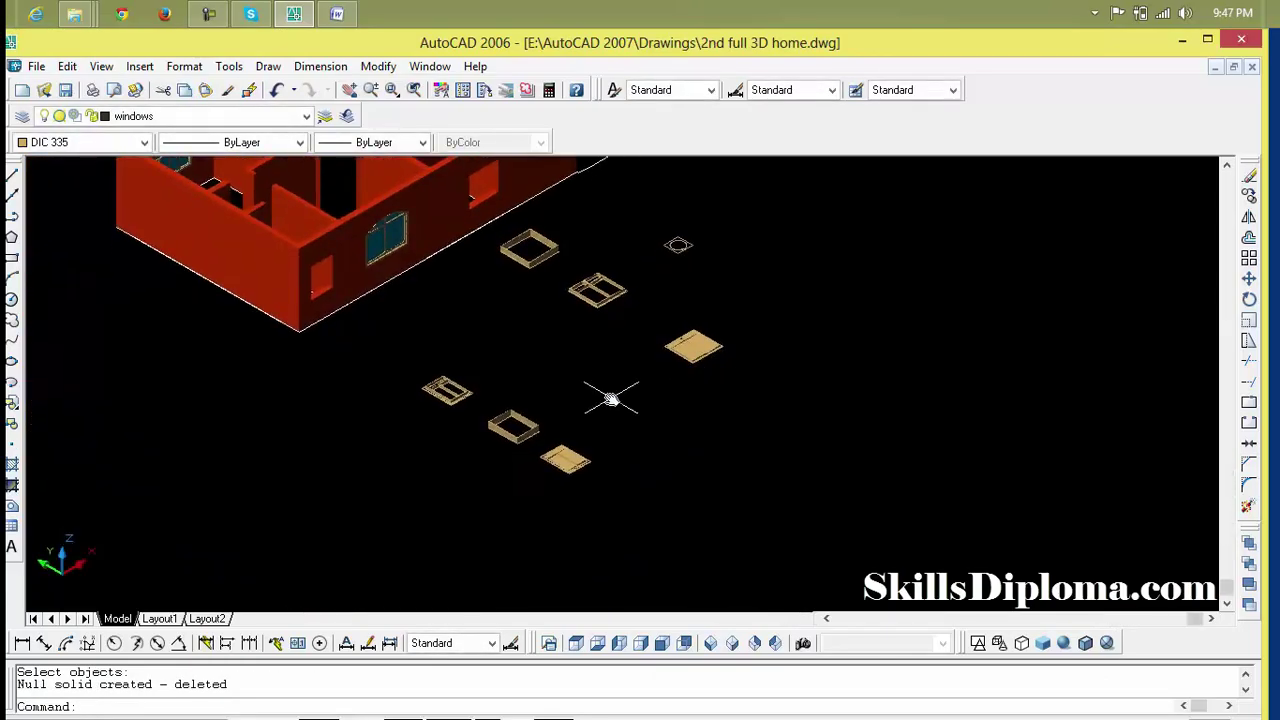
Colour the large and small glass pane slabs cyan using the Color control.
scroll(611, 399, "up", 4)
mouse_move(608, 397)
middle_mouse_down()
mouse_move(623, 309)
mouse_move(585, 367)
middle_mouse_up()
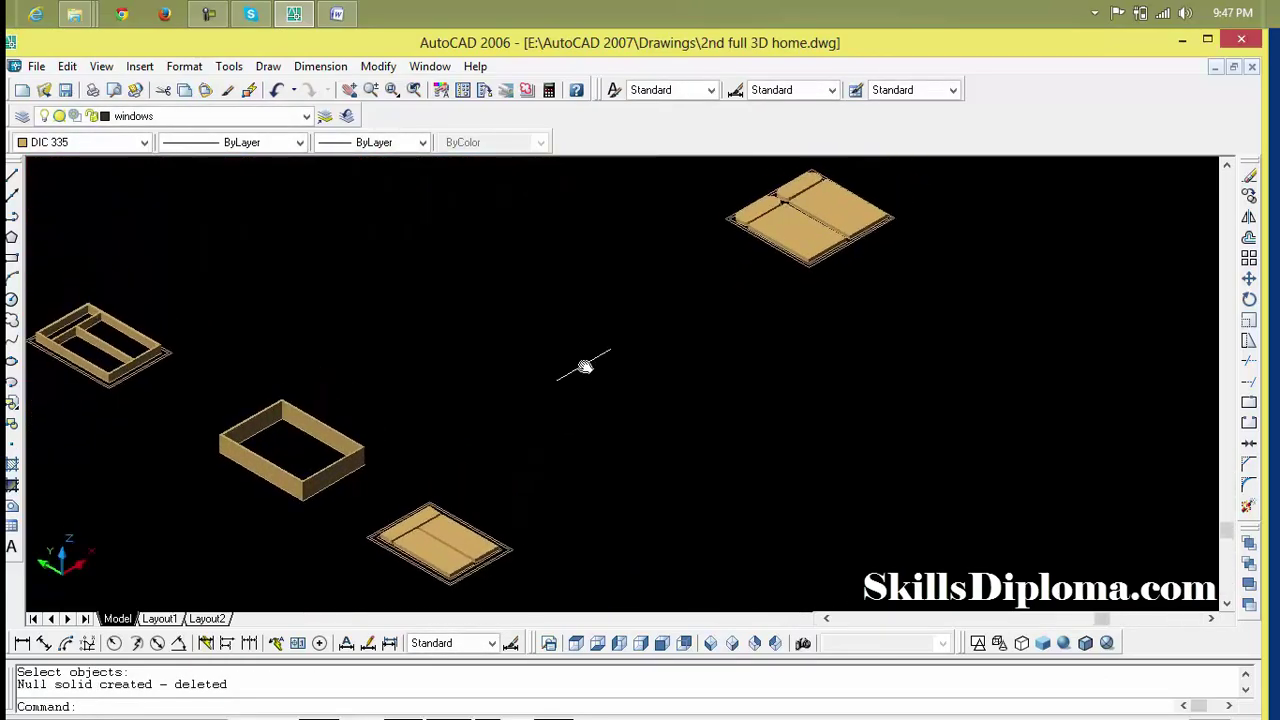
scroll(773, 272, "down", 2)
middle_click_drag(766, 289, 737, 323)
left_click(794, 266)
left_click(684, 350)
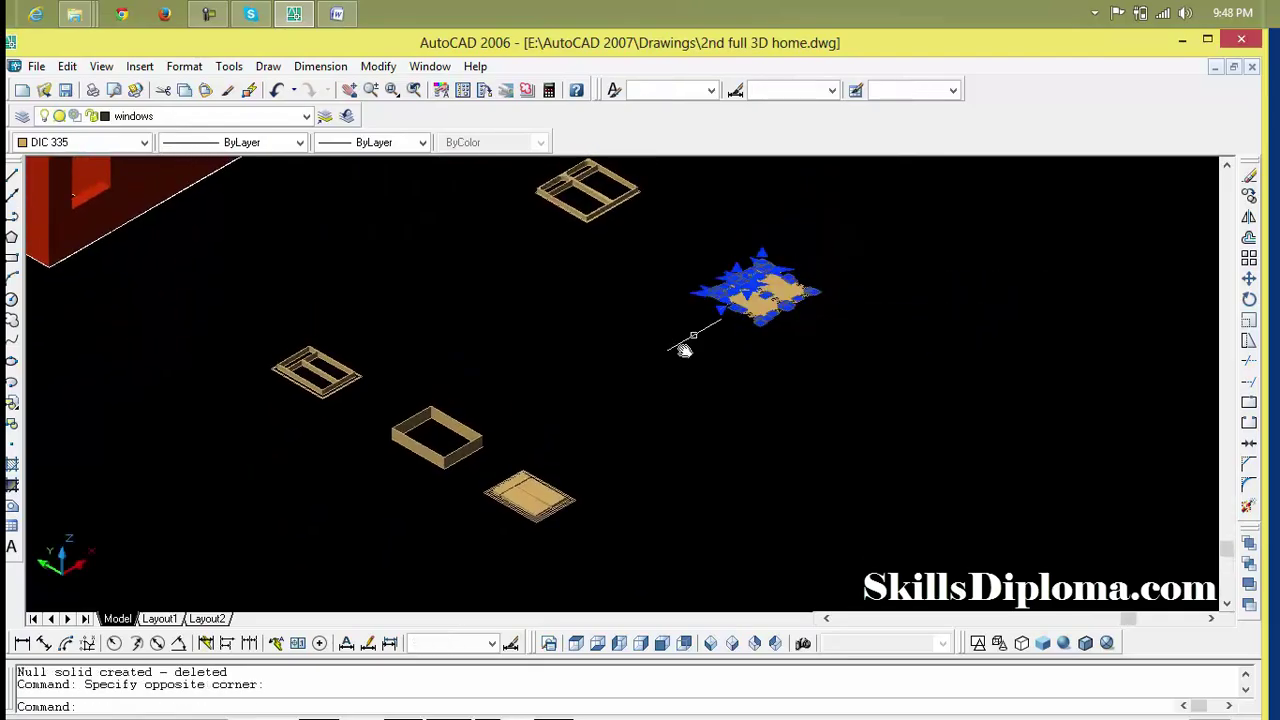
left_click(558, 481)
left_click(498, 530)
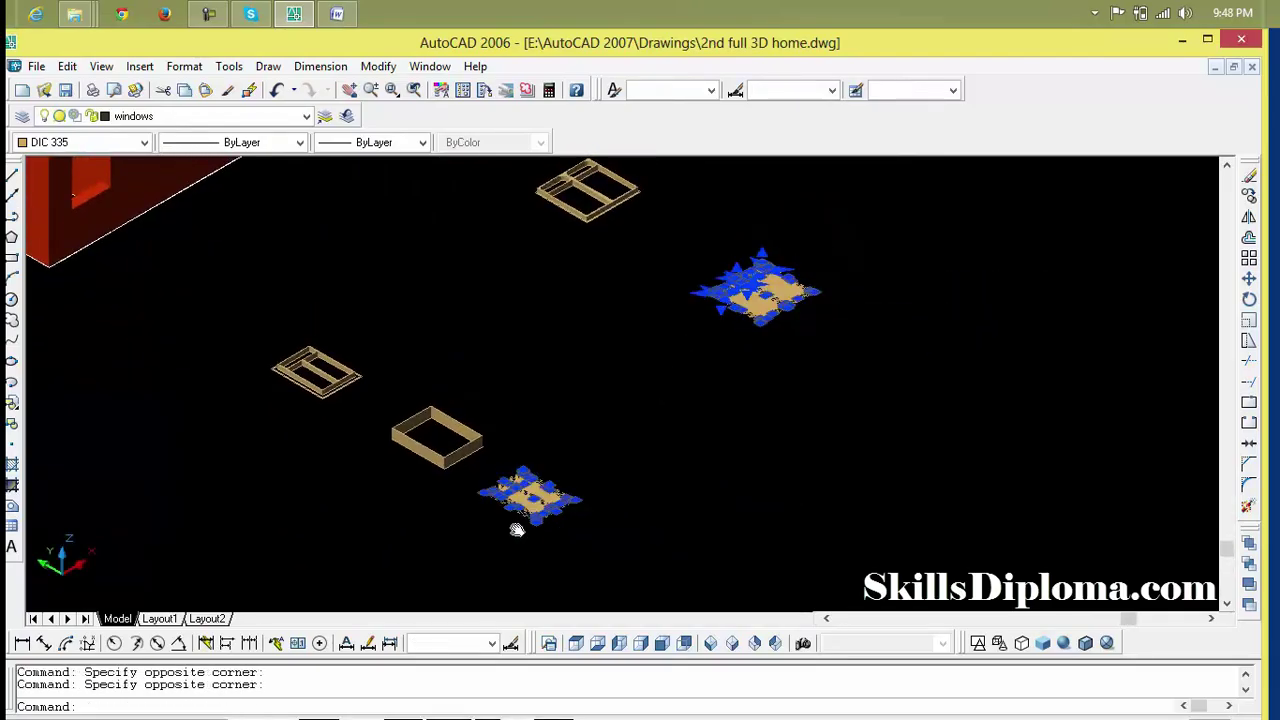
left_click(144, 143)
left_click(43, 206)
key("Escape")
key("Escape")
Move the crossbar window frame onto the box frame's corner, then undo that attempt.
scroll(650, 415, "up", 2)
scroll(586, 471, "up", 2)
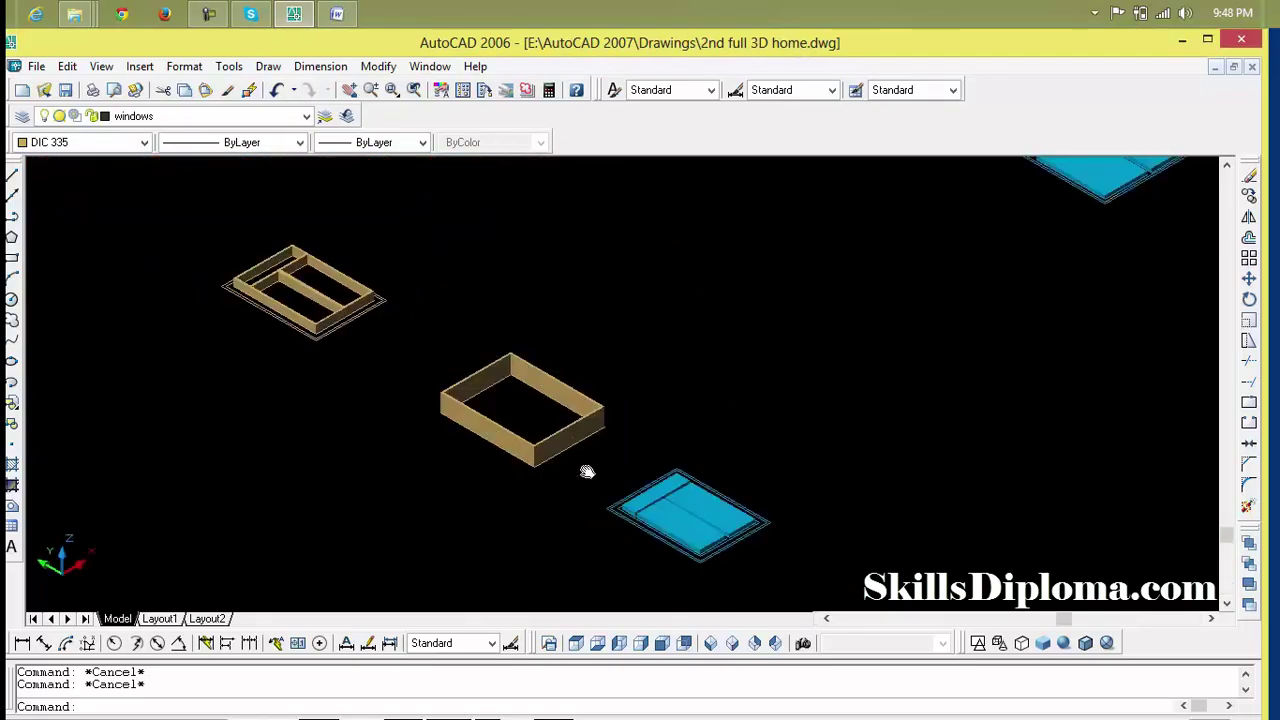
scroll(655, 418, "up", 2)
scroll(655, 418, "up", 2)
scroll(686, 434, "down", 4)
scroll(690, 437, "down", 2)
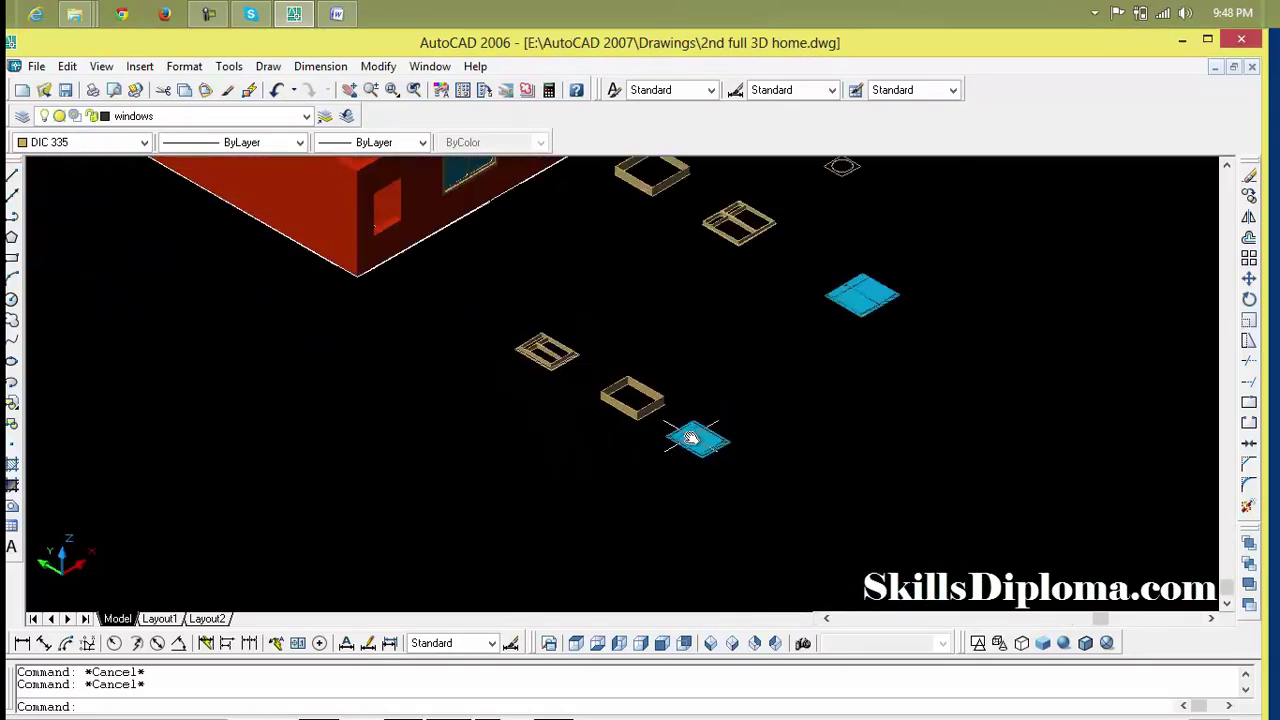
scroll(614, 463, "down", 1)
mouse_move(694, 437)
middle_mouse_down()
mouse_move(600, 474)
mouse_move(657, 440)
middle_mouse_up()
scroll(600, 474, "up", 2)
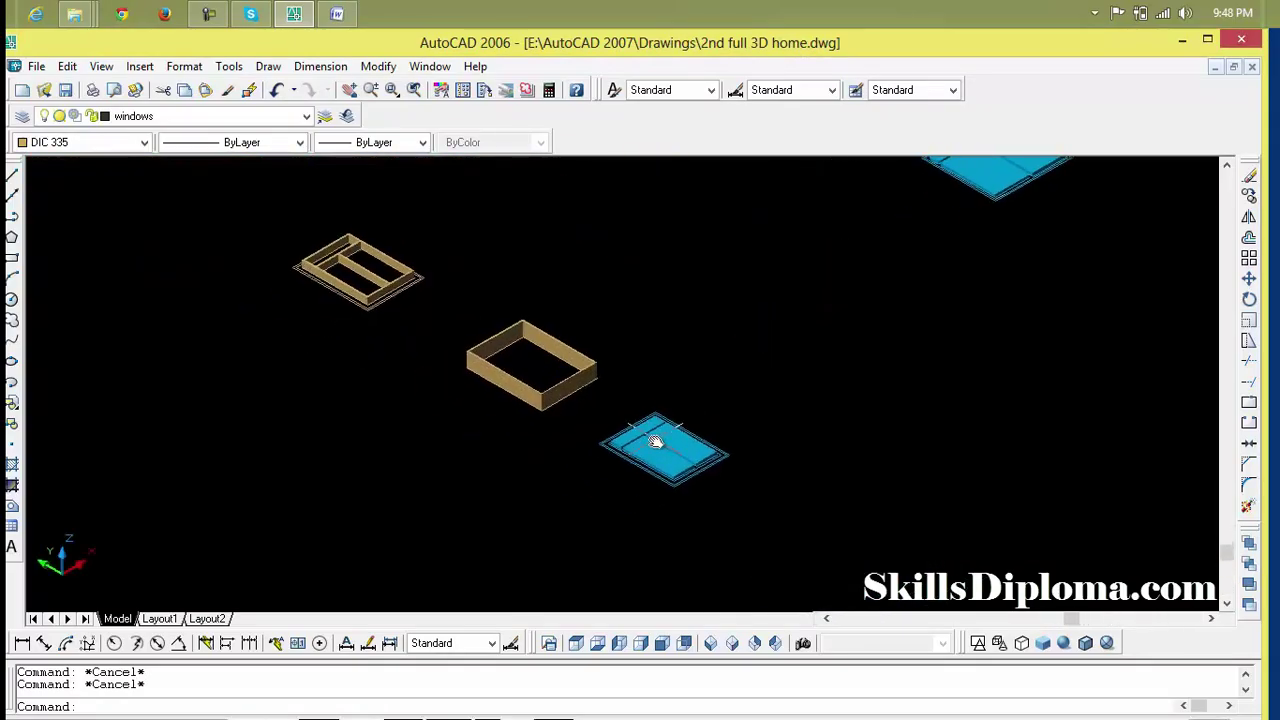
scroll(414, 317, "up", 2)
middle_click_drag(414, 317, 542, 412)
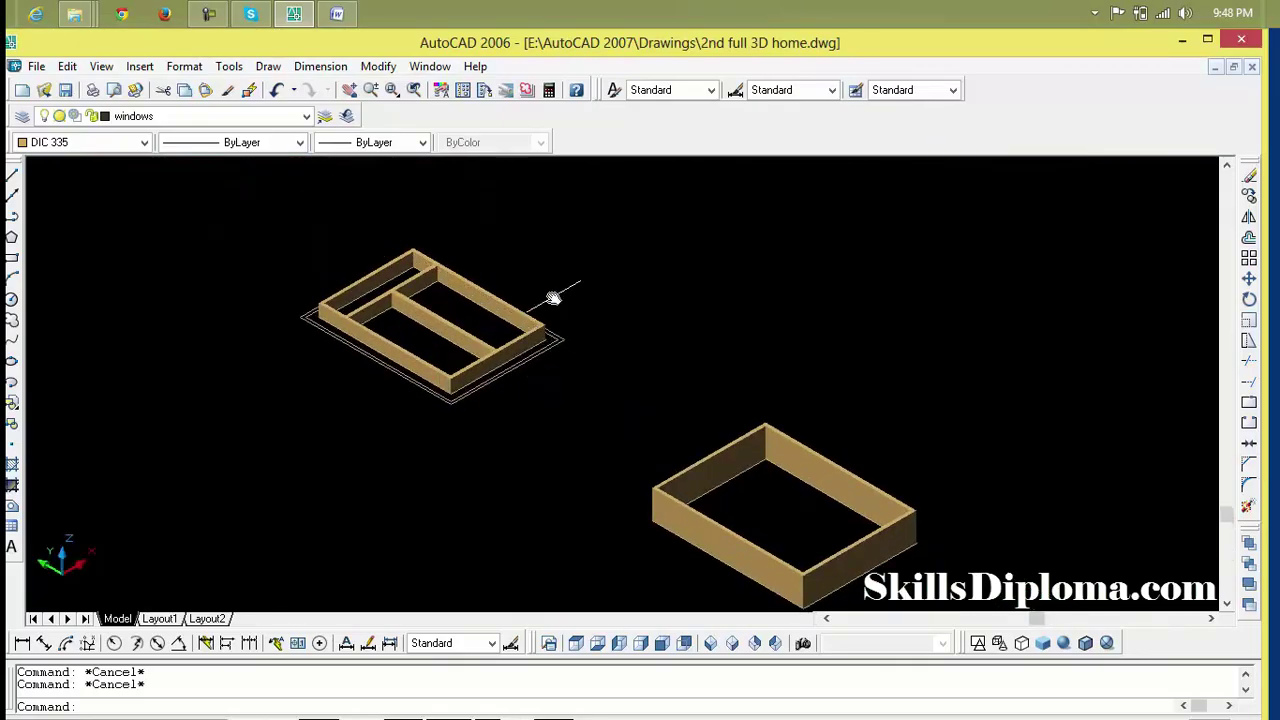
left_click(576, 256)
left_click(256, 546)
type("m")
key("Return")
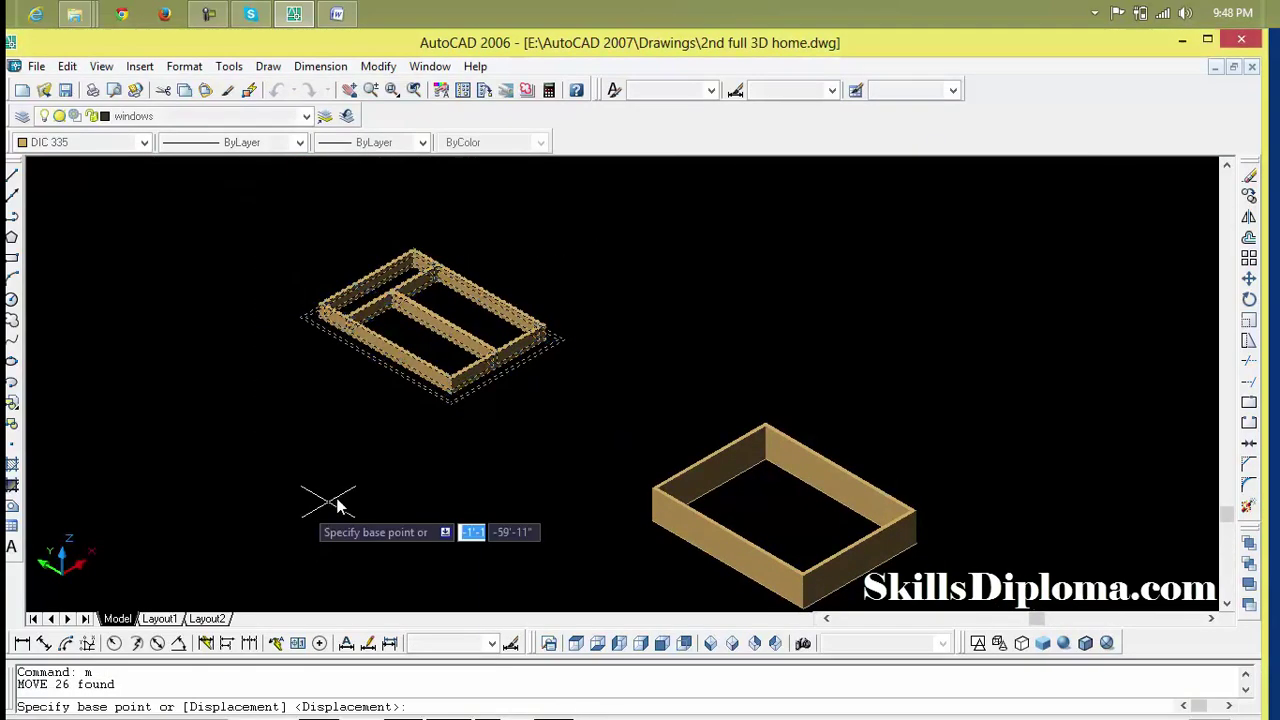
scroll(455, 420, "up", 3)
scroll(420, 430, "up", 2)
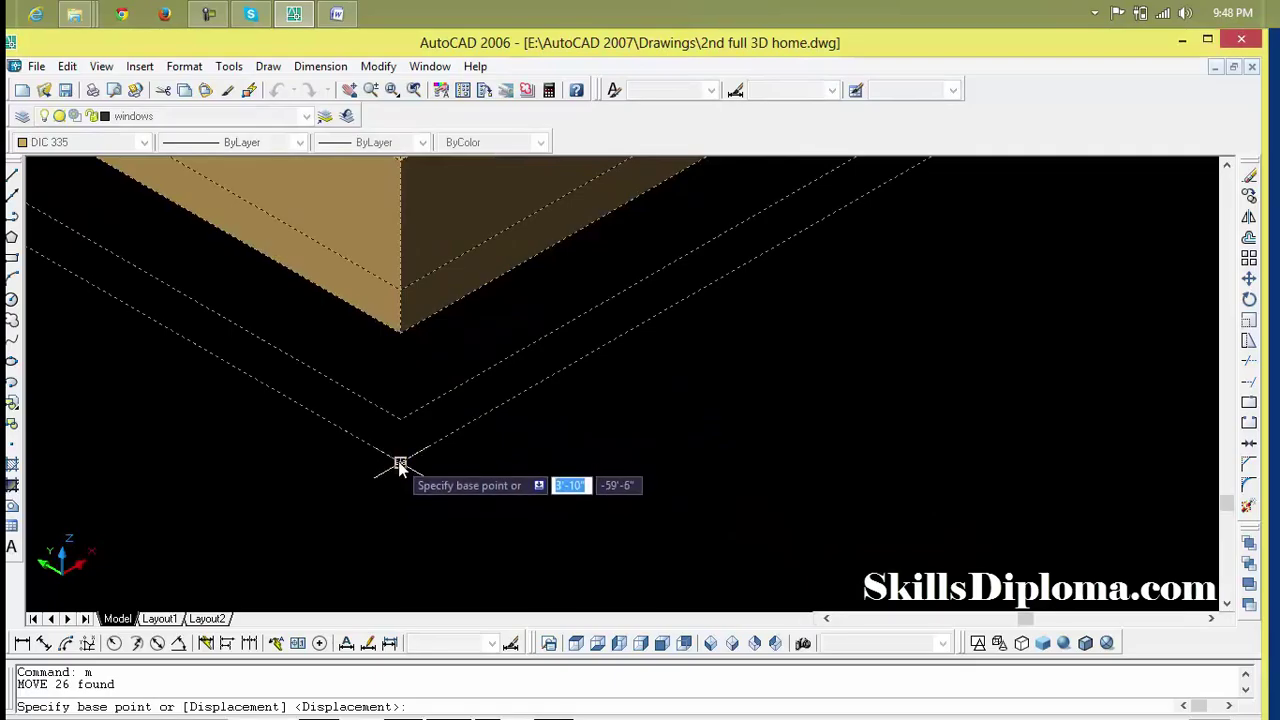
left_click(401, 449)
scroll(597, 464, "down", 3)
scroll(366, 380, "up", 2)
scroll(543, 353, "up", 1)
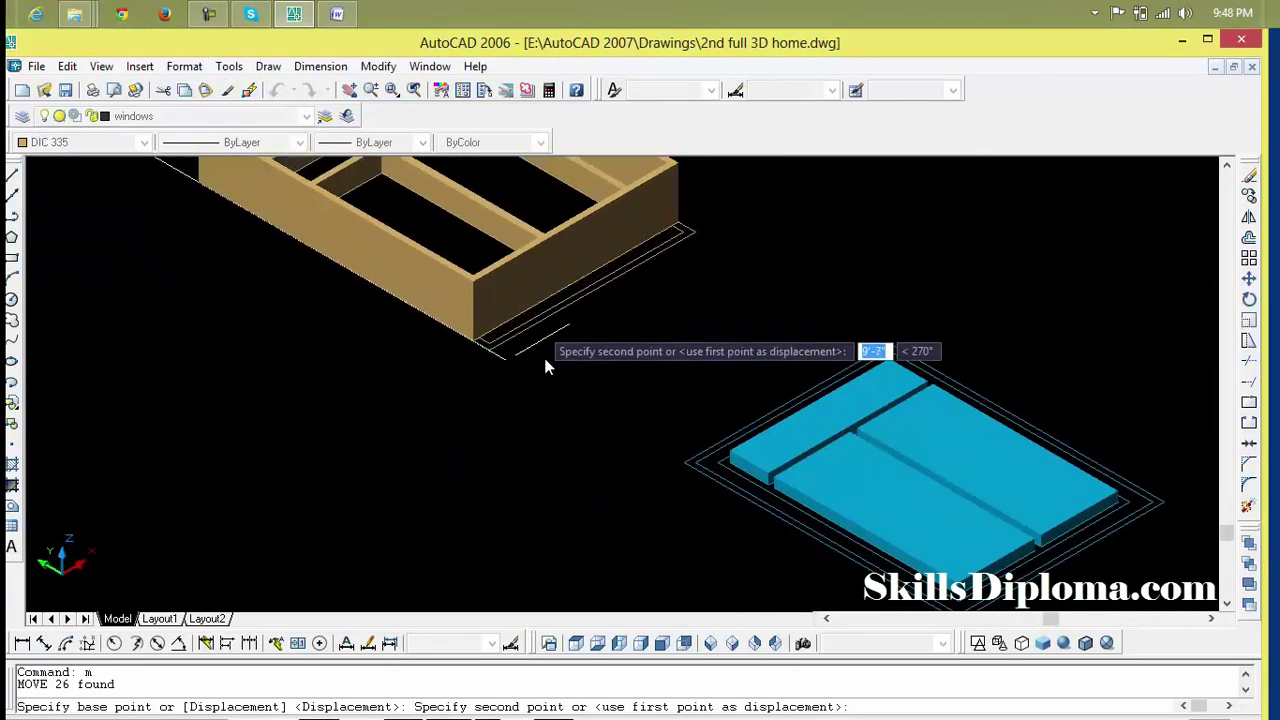
scroll(471, 303, "up", 2)
scroll(452, 303, "up", 2)
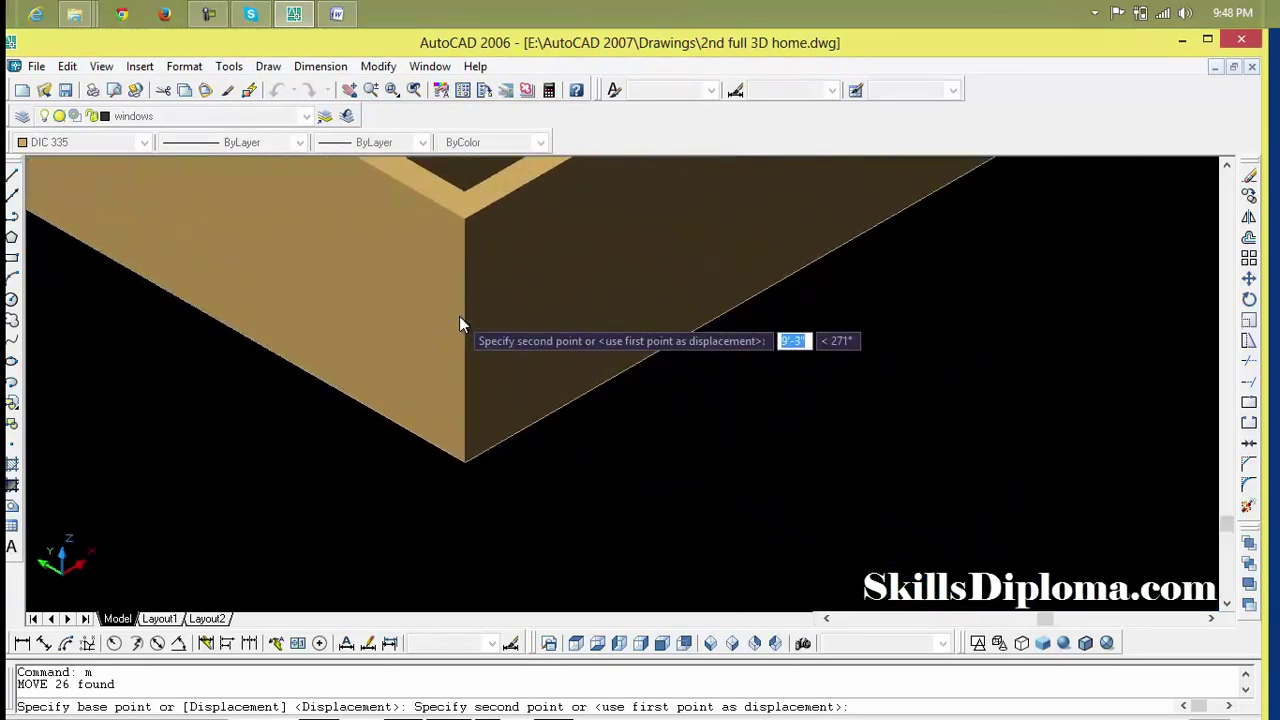
left_click(459, 316)
scroll(526, 363, "down", 5)
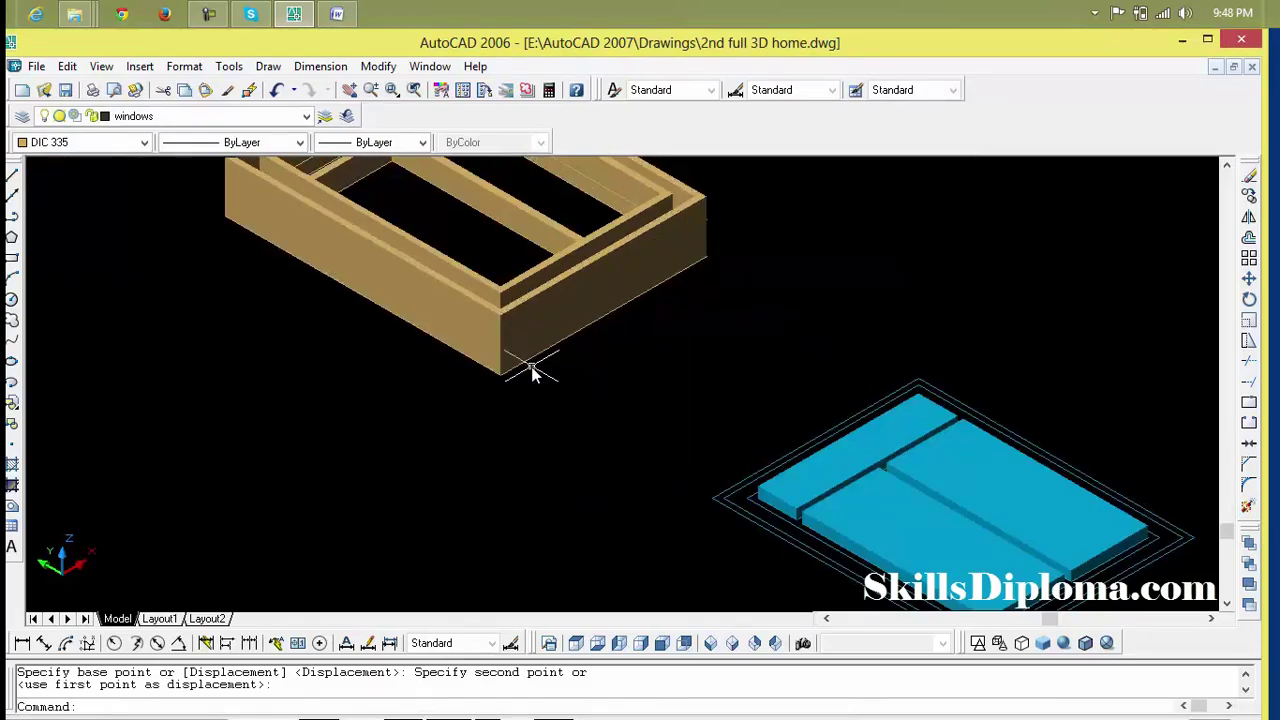
key("ctrl+z")
key("ctrl+z")
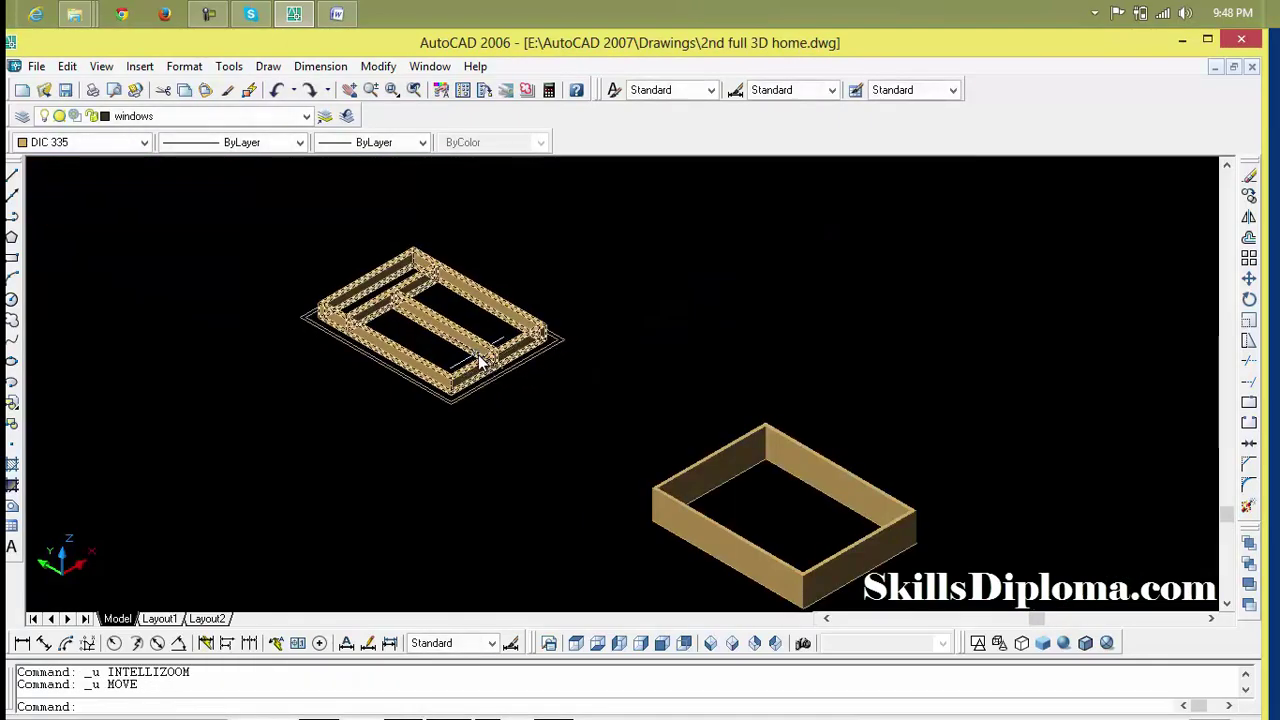
Move the crossbar frame from its bottom corner to the plain box frame's corner.
left_click(569, 267)
left_click(248, 483)
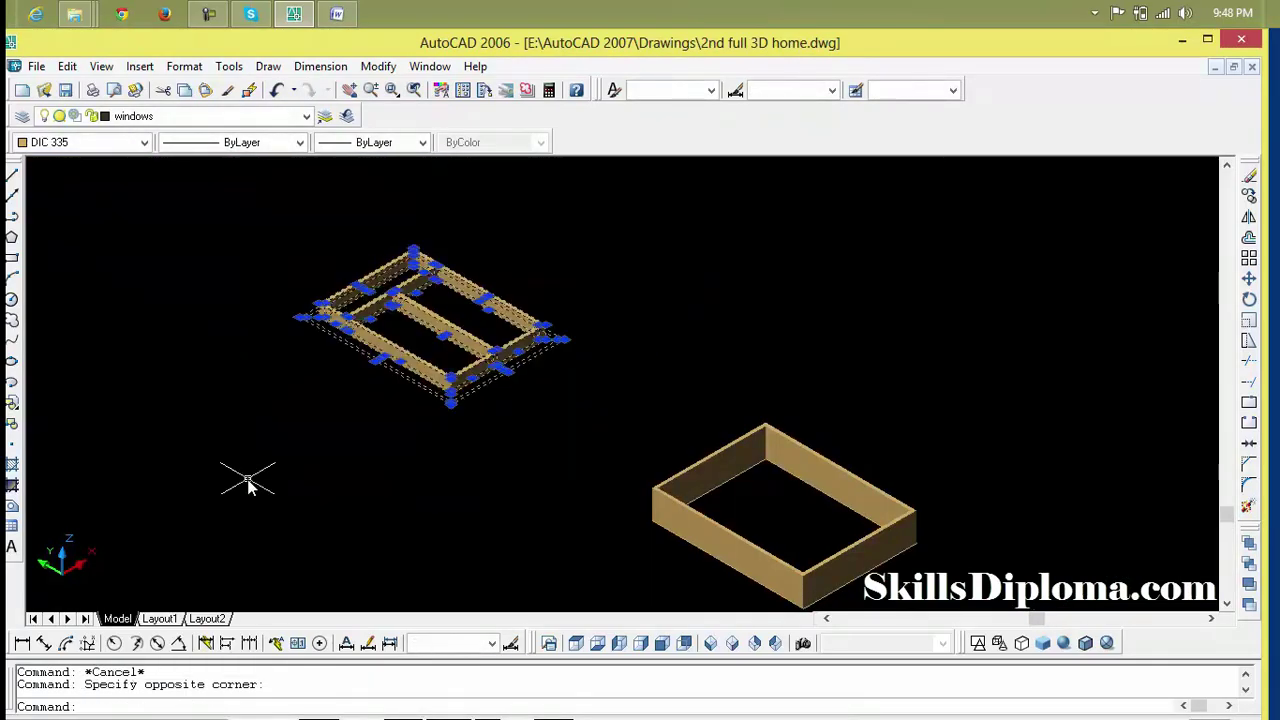
type("m")
key("Return")
scroll(443, 430, "up", 3)
scroll(469, 362, "up", 2)
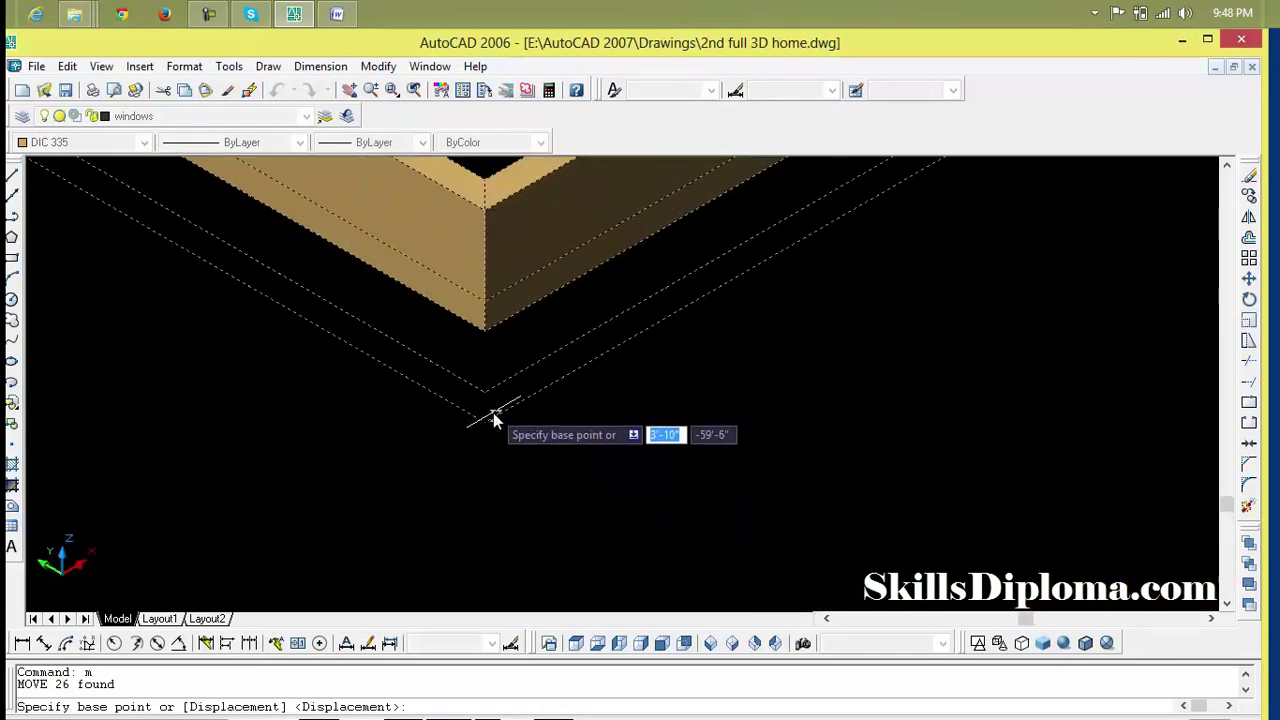
left_click(493, 413)
scroll(493, 415, "down", 3)
scroll(567, 434, "down", 3)
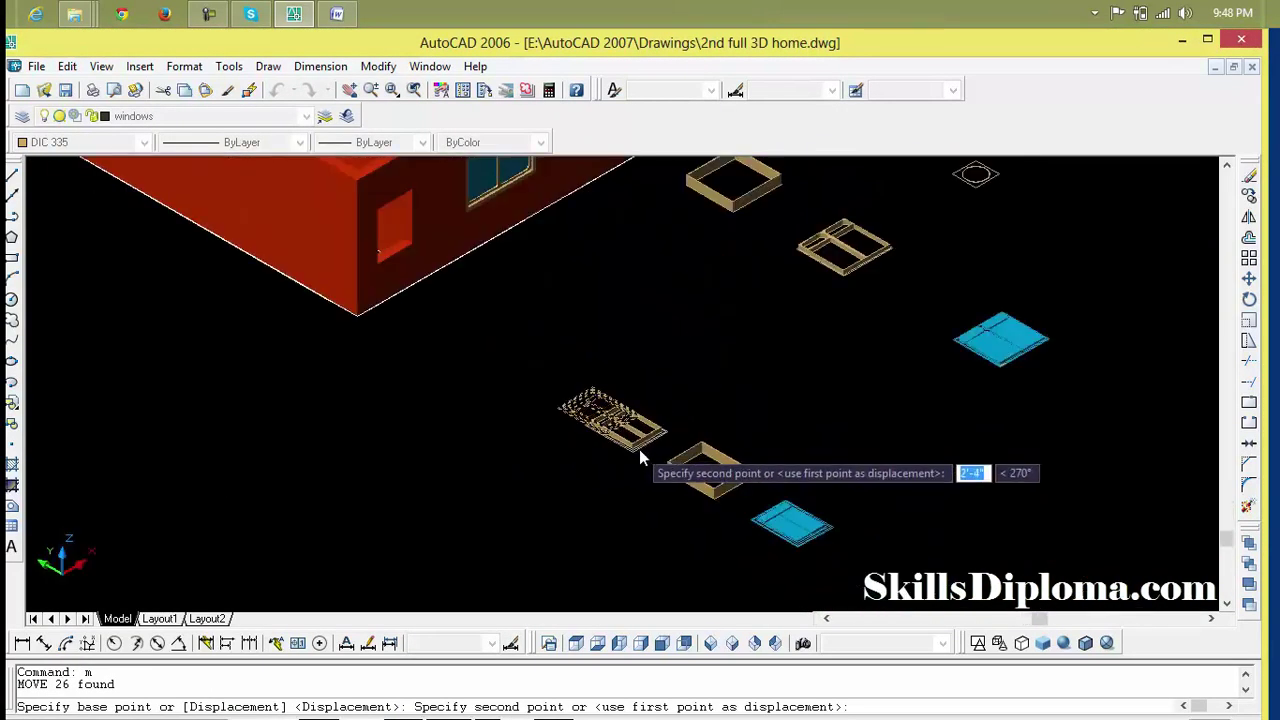
middle_click_drag(640, 455, 190, 361)
scroll(270, 402, "up", 4)
left_click(257, 398)
scroll(257, 400, "down", 5)
middle_click_drag(165, 445, 310, 392)
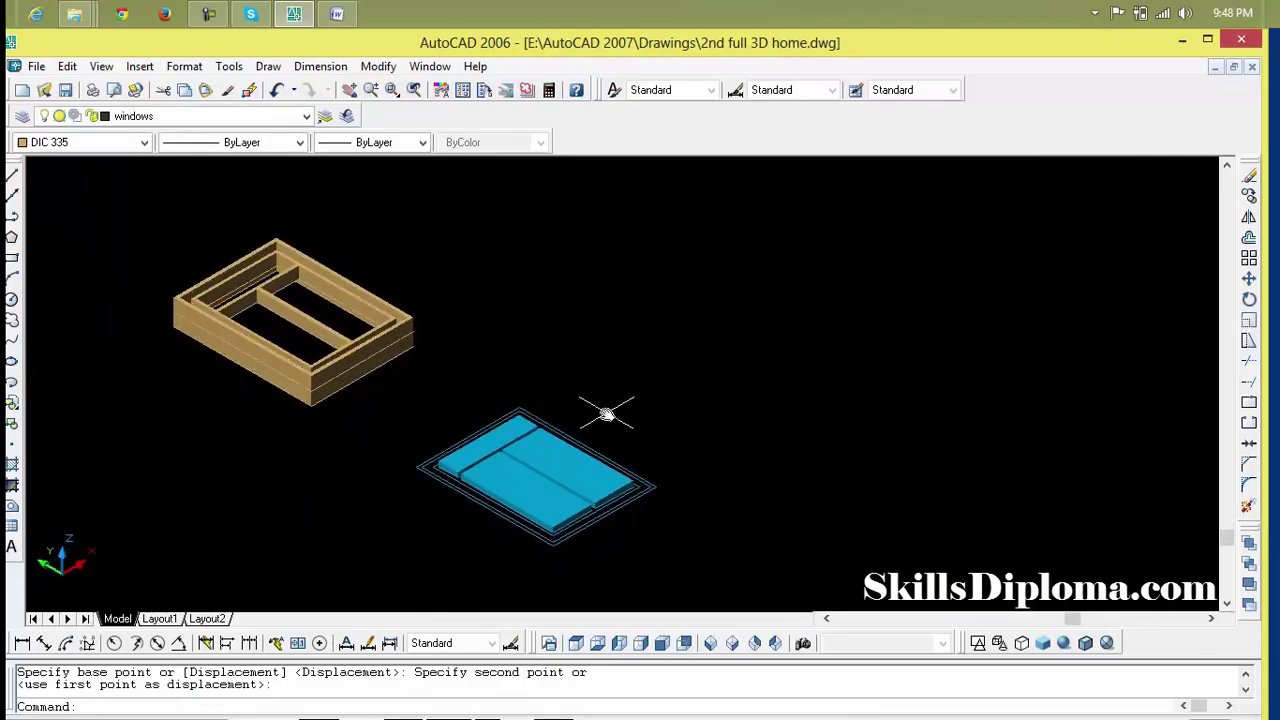
left_click(652, 388)
Move the cyan glass panes from their bottom corner to the window frame's inner corner.
left_click(440, 565)
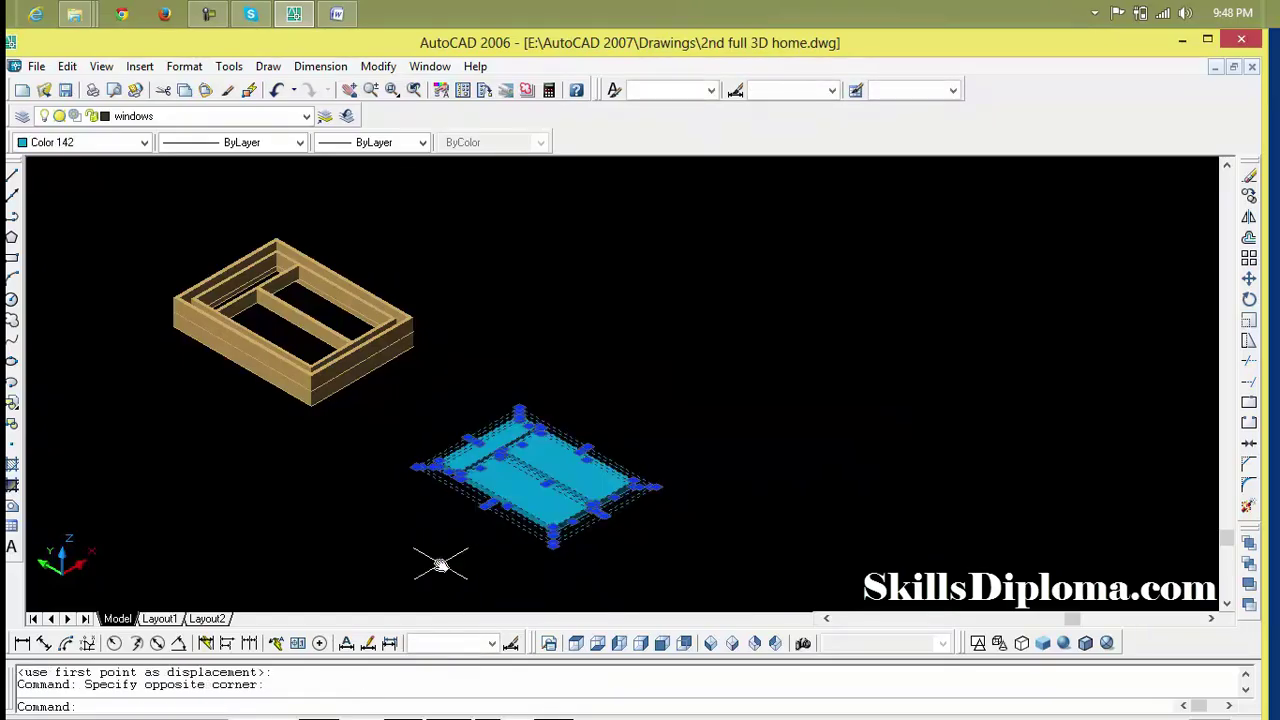
type("m")
key("Return")
scroll(542, 544, "up", 5)
scroll(580, 547, "up", 5)
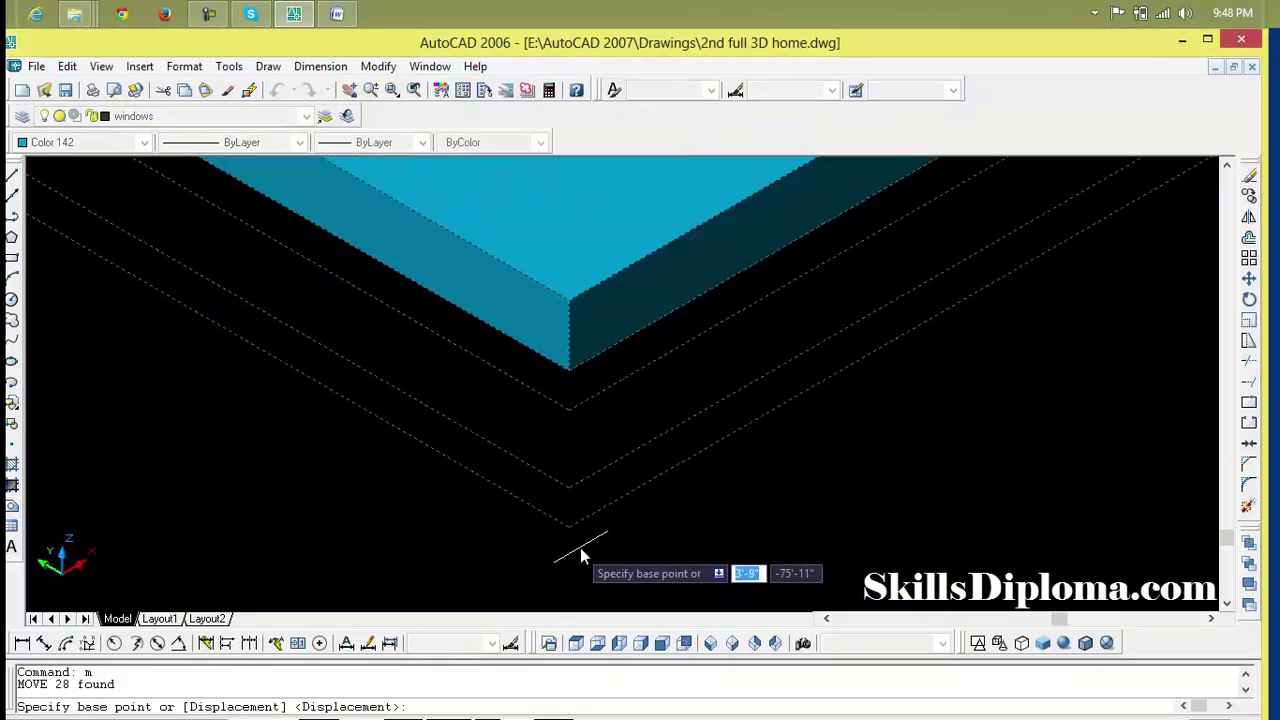
scroll(570, 529, "down", 5)
scroll(345, 502, "down", 2)
scroll(390, 430, "up", 2)
scroll(390, 430, "up", 4)
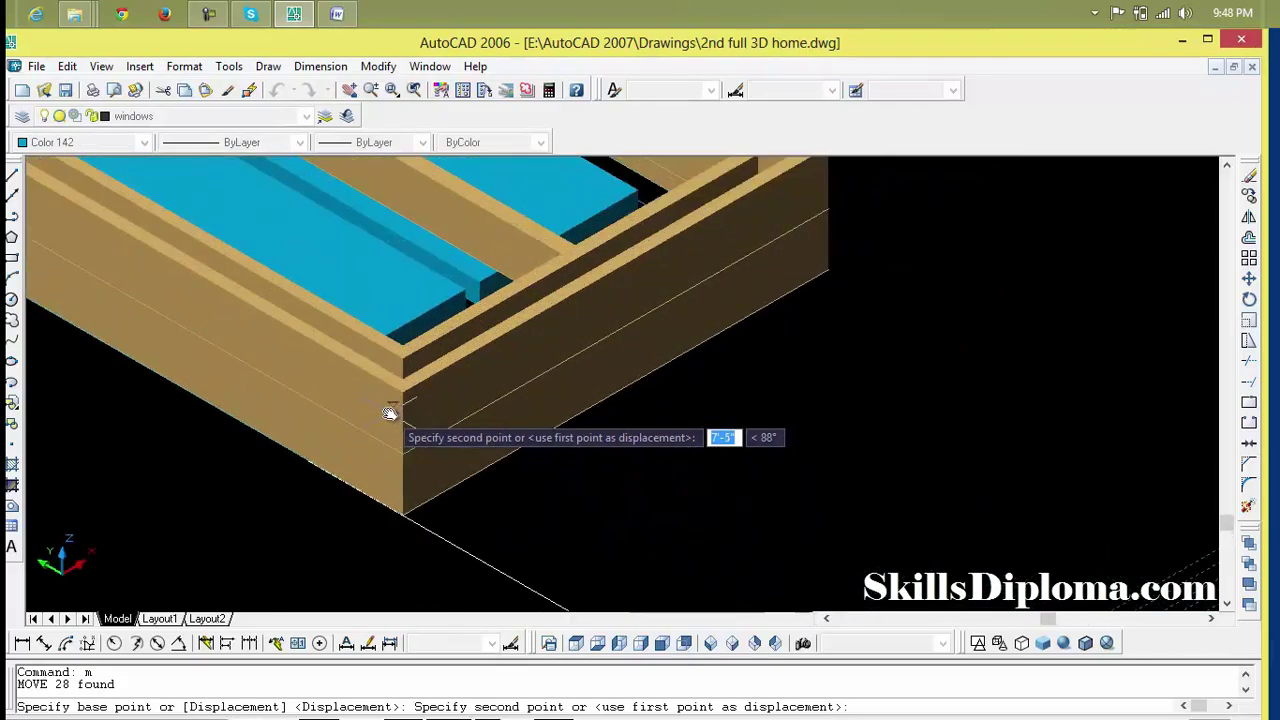
scroll(394, 409, "up", 2)
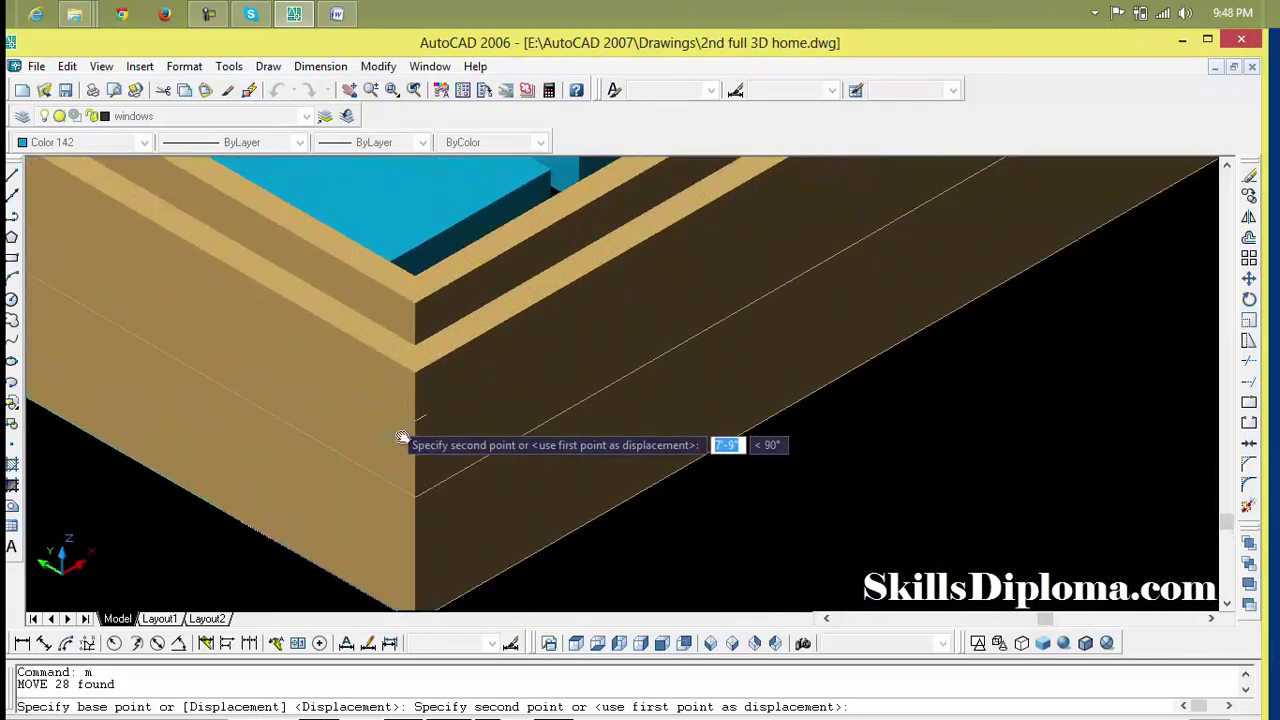
left_click(413, 495)
scroll(438, 492, "down", 5)
scroll(438, 492, "down", 1)
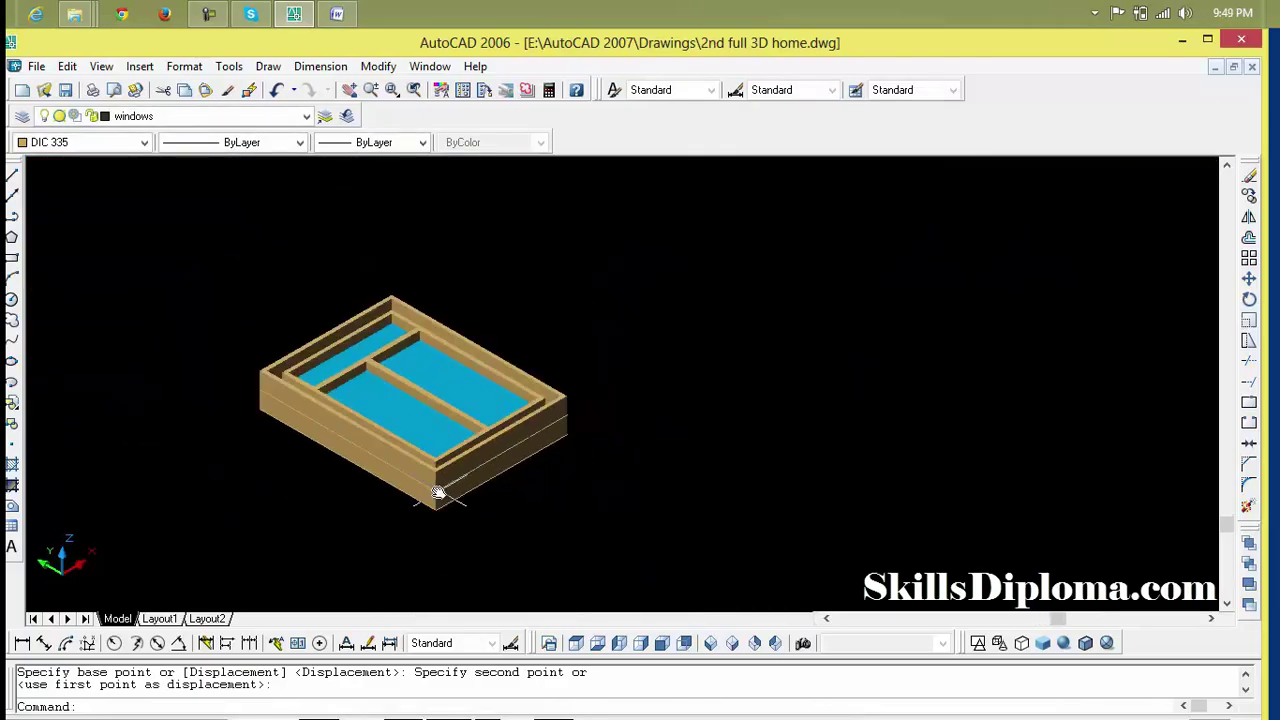
scroll(441, 492, "down", 4)
mouse_move(443, 491)
middle_mouse_down()
mouse_move(206, 557)
mouse_move(186, 620)
middle_mouse_up()
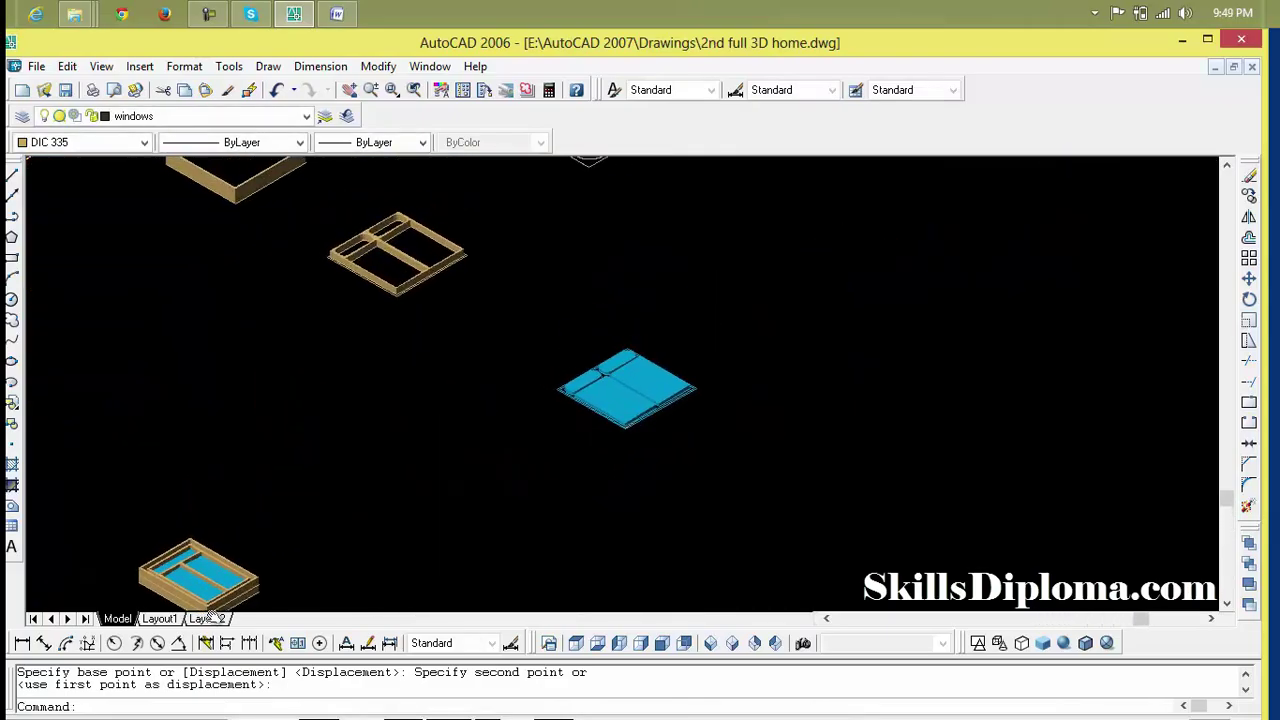
Select the second crossbar frame and take its bottom corner as the move base point.
scroll(374, 425, "down", 2)
middle_click_drag(374, 425, 476, 522)
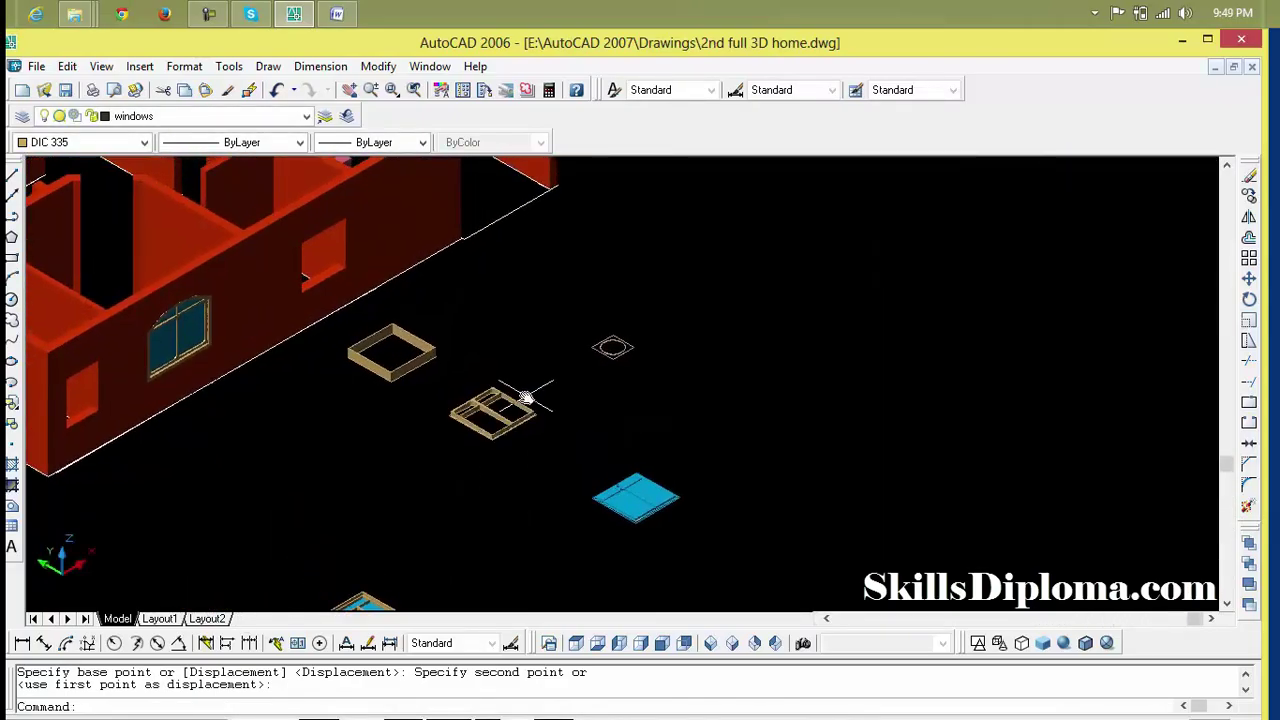
left_click(525, 398)
left_click(435, 465)
type("m")
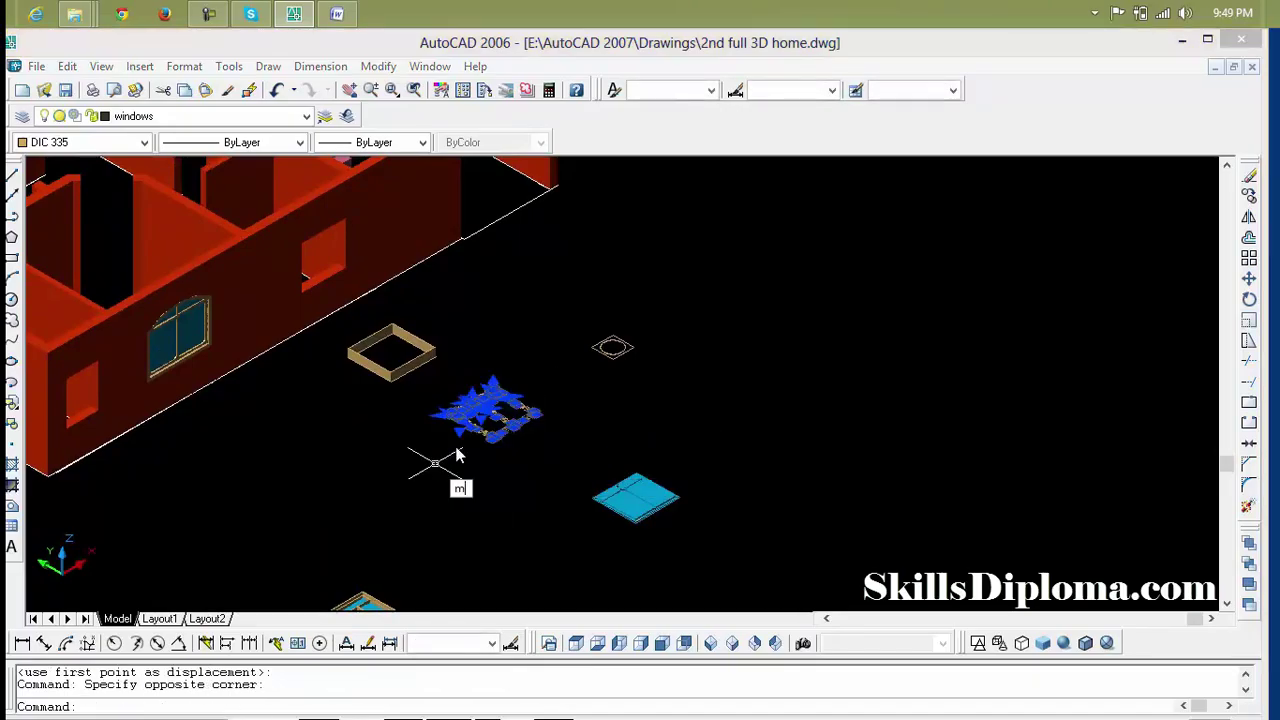
key("Return")
scroll(508, 450, "up", 3)
scroll(657, 406, "up", 3)
scroll(612, 365, "up", 2)
left_click(612, 366)
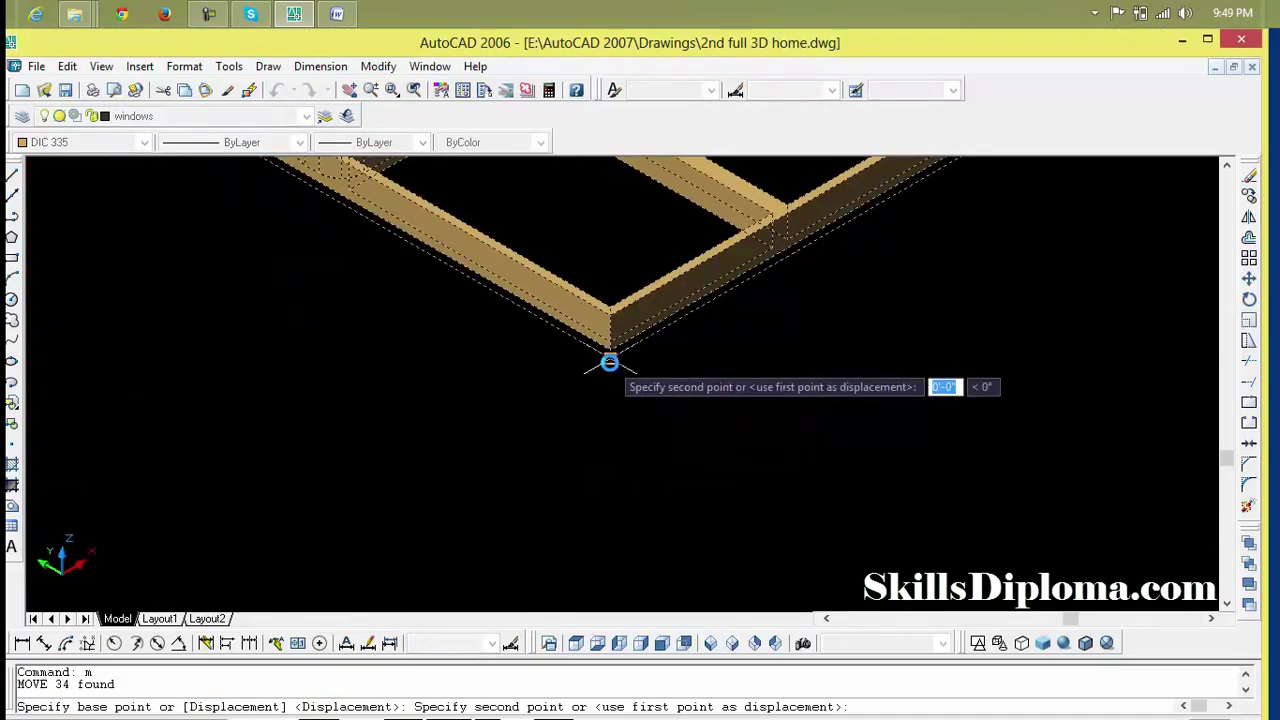
Drop the second crossbar frame onto the plain box frame's corner.
scroll(608, 363, "down", 5)
scroll(470, 580, "down", 5)
scroll(357, 428, "up", 2)
scroll(380, 466, "up", 2)
scroll(380, 466, "up", 2)
middle_click_drag(380, 466, 466, 497)
scroll(430, 470, "up", 1)
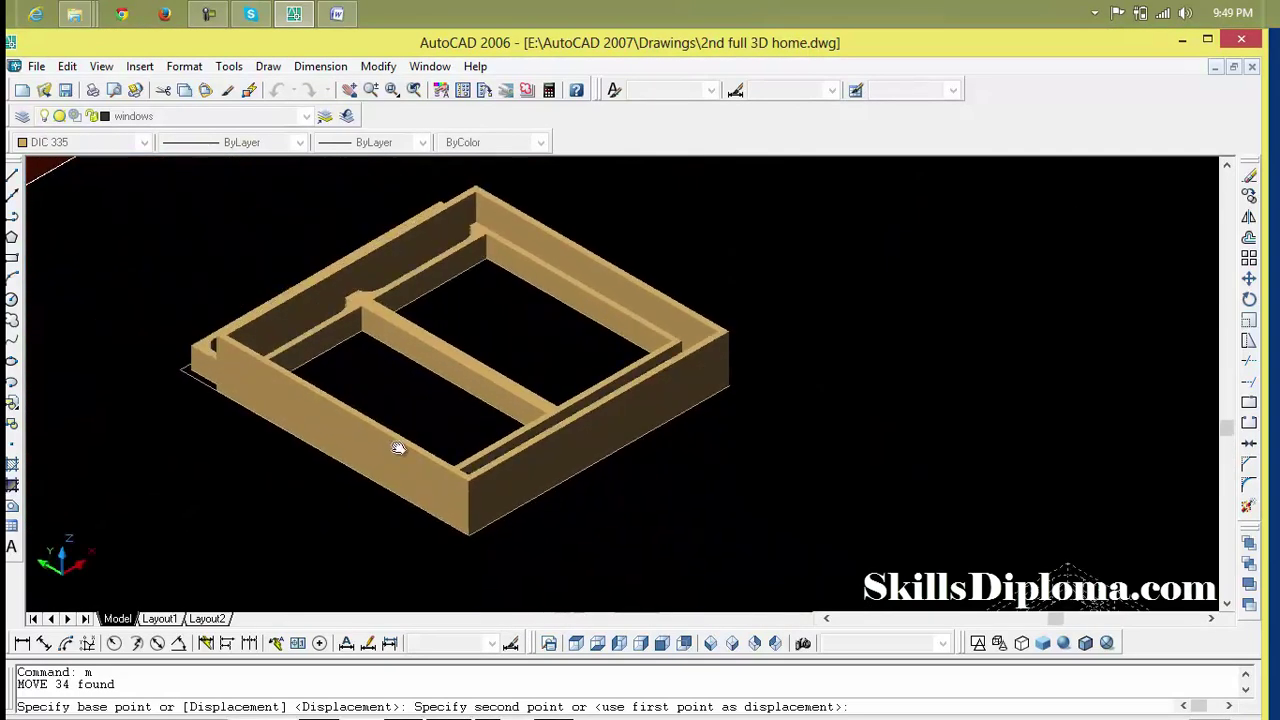
scroll(449, 491, "up", 3)
scroll(471, 509, "up", 2)
scroll(511, 538, "up", 2)
middle_click_drag(511, 538, 400, 309)
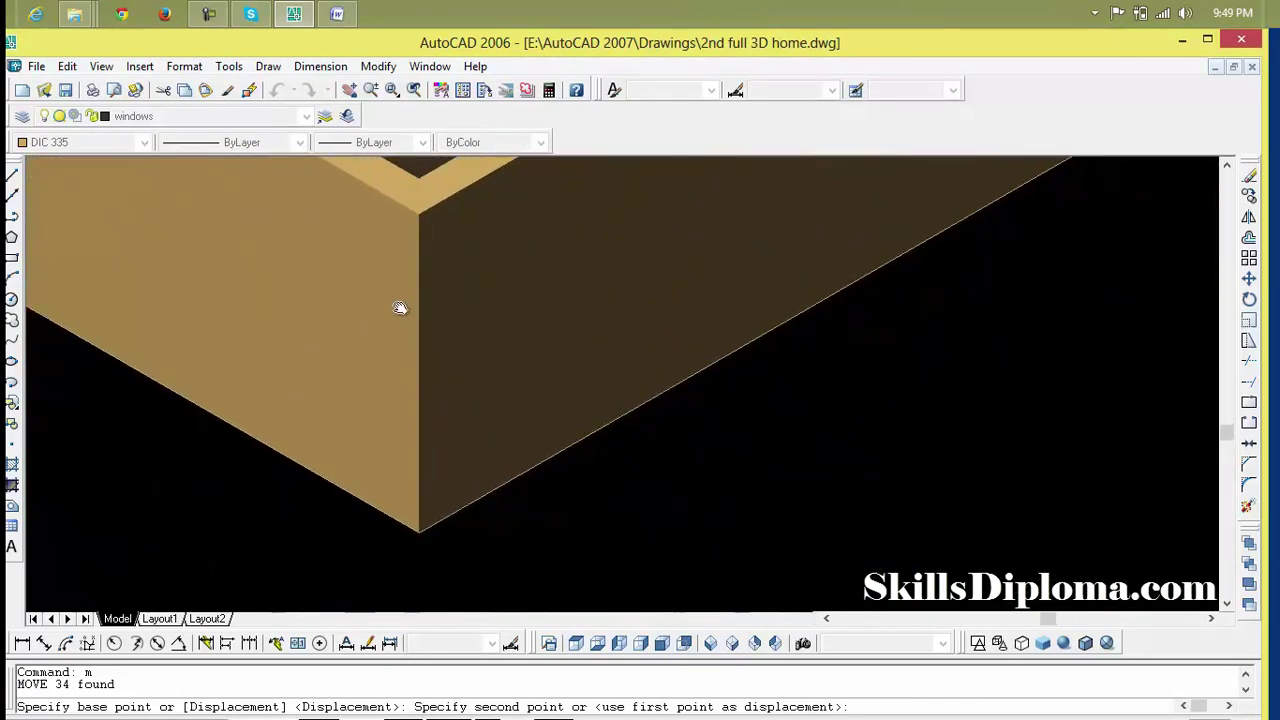
left_click(418, 342)
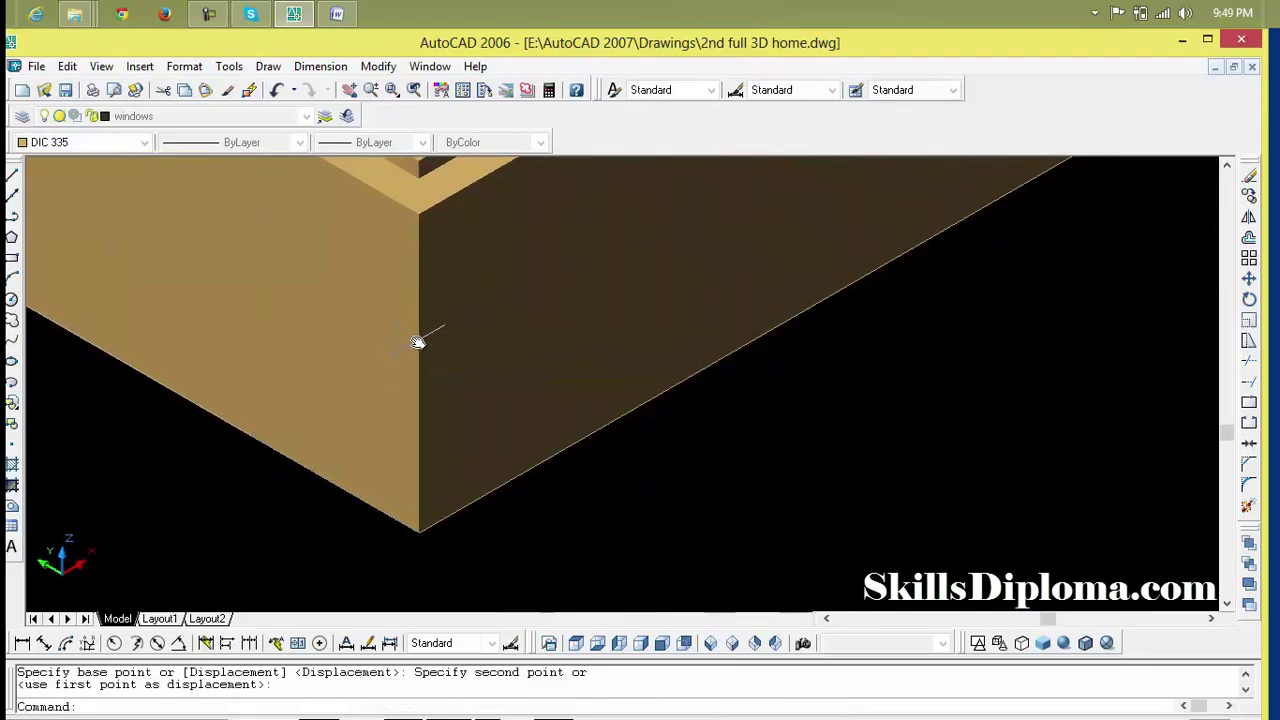
scroll(425, 350, "down", 3)
scroll(450, 378, "down", 3)
scroll(420, 368, "down", 2)
middle_click_drag(362, 361, 295, 362)
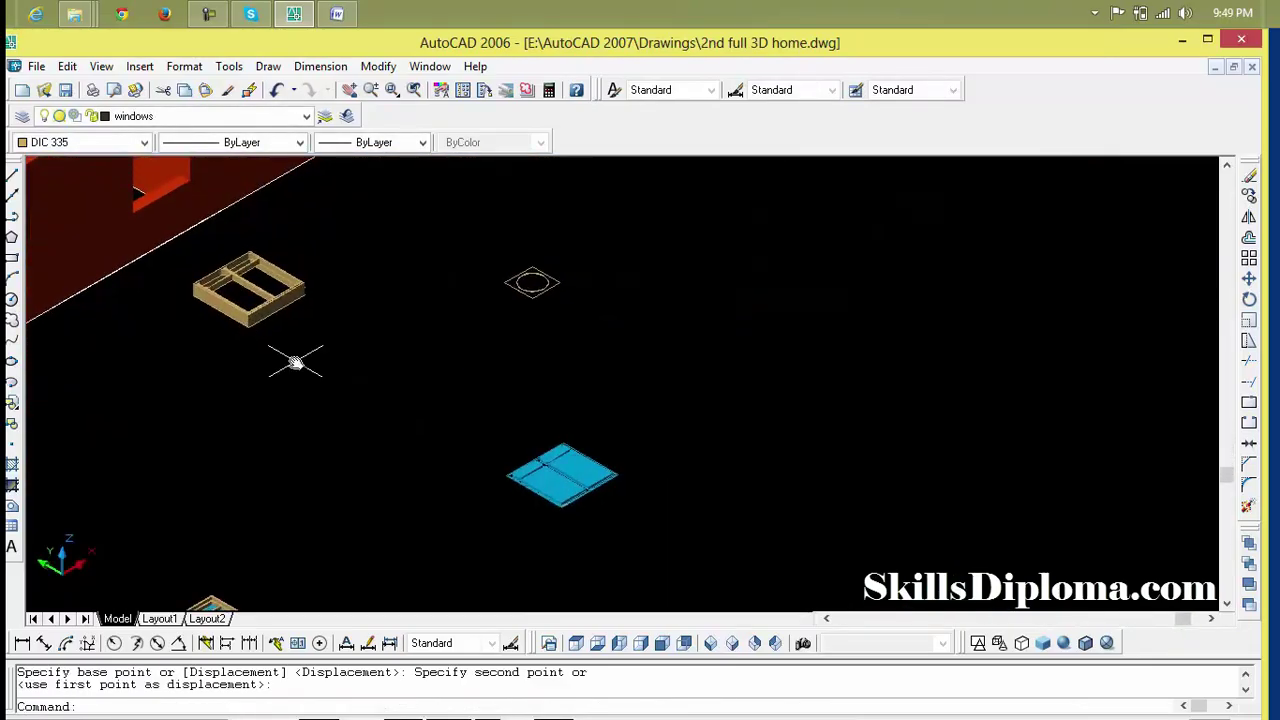
Select the second set of cyan glass panes and take their bottom corner as move base point.
type("m")
key("Return")
left_click(714, 422)
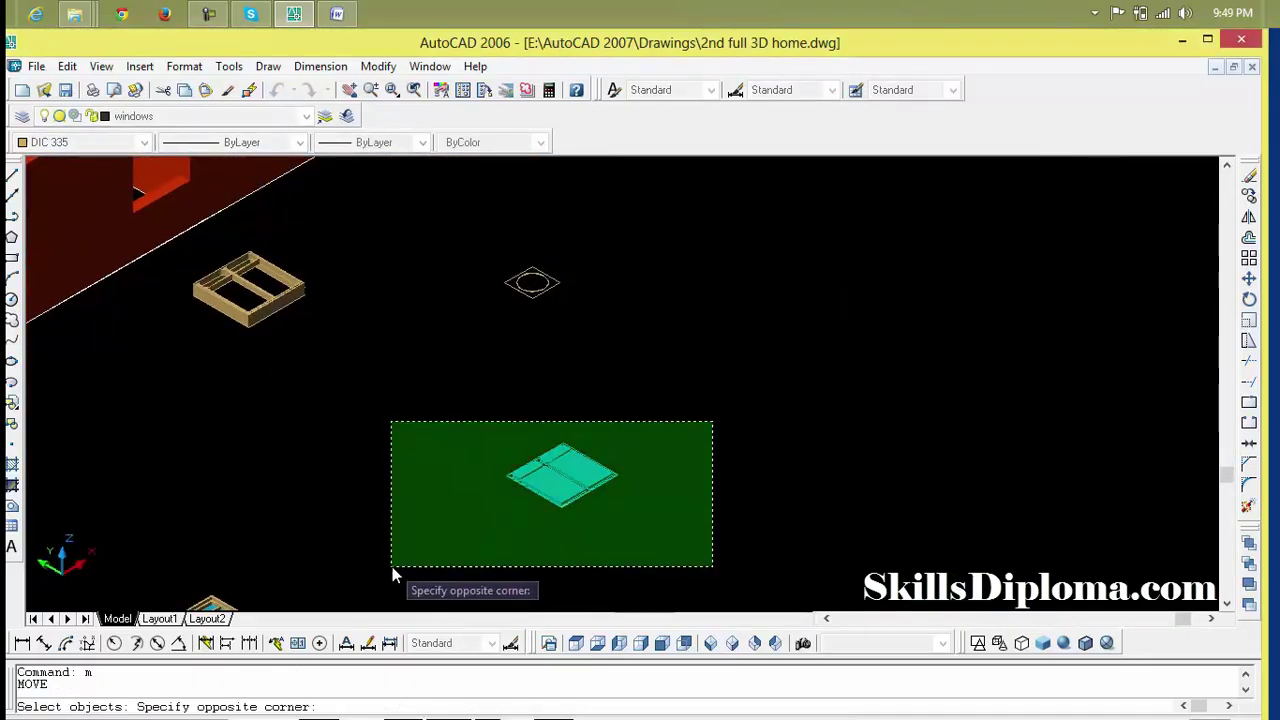
left_click(391, 568)
scroll(576, 552, "up", 5)
scroll(531, 560, "up", 1)
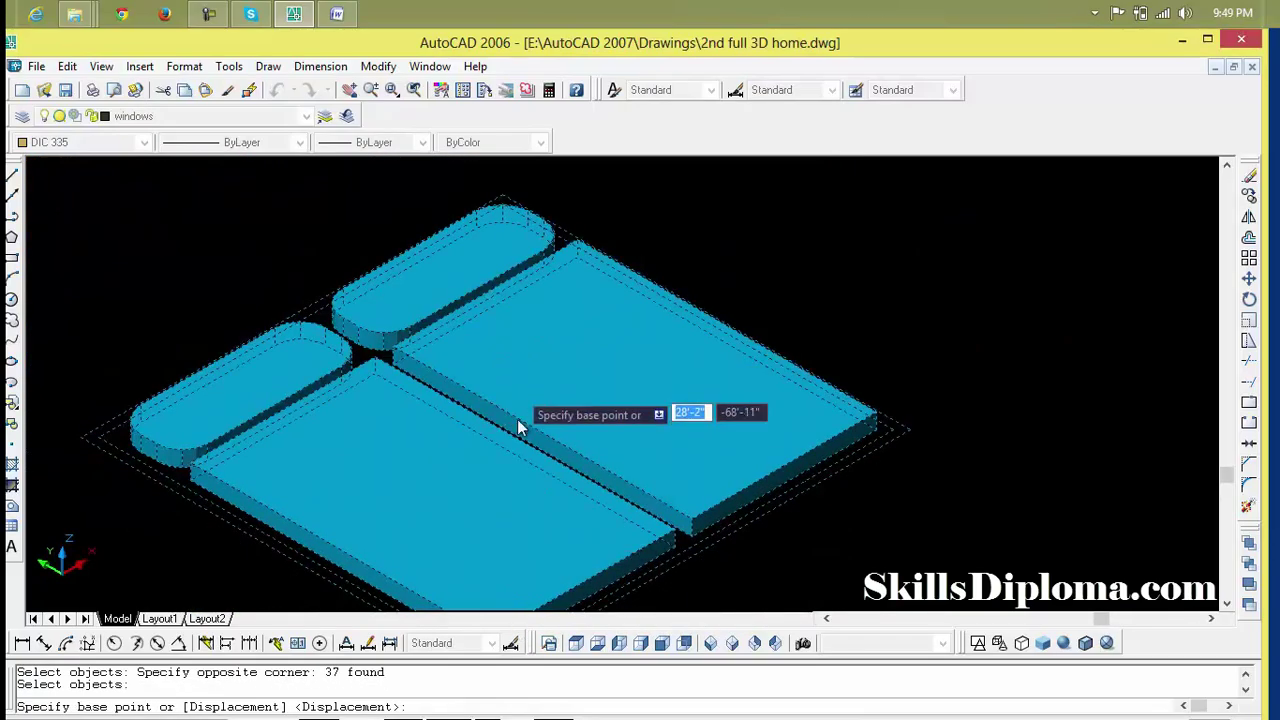
scroll(517, 419, "down", 1)
scroll(508, 380, "up", 4)
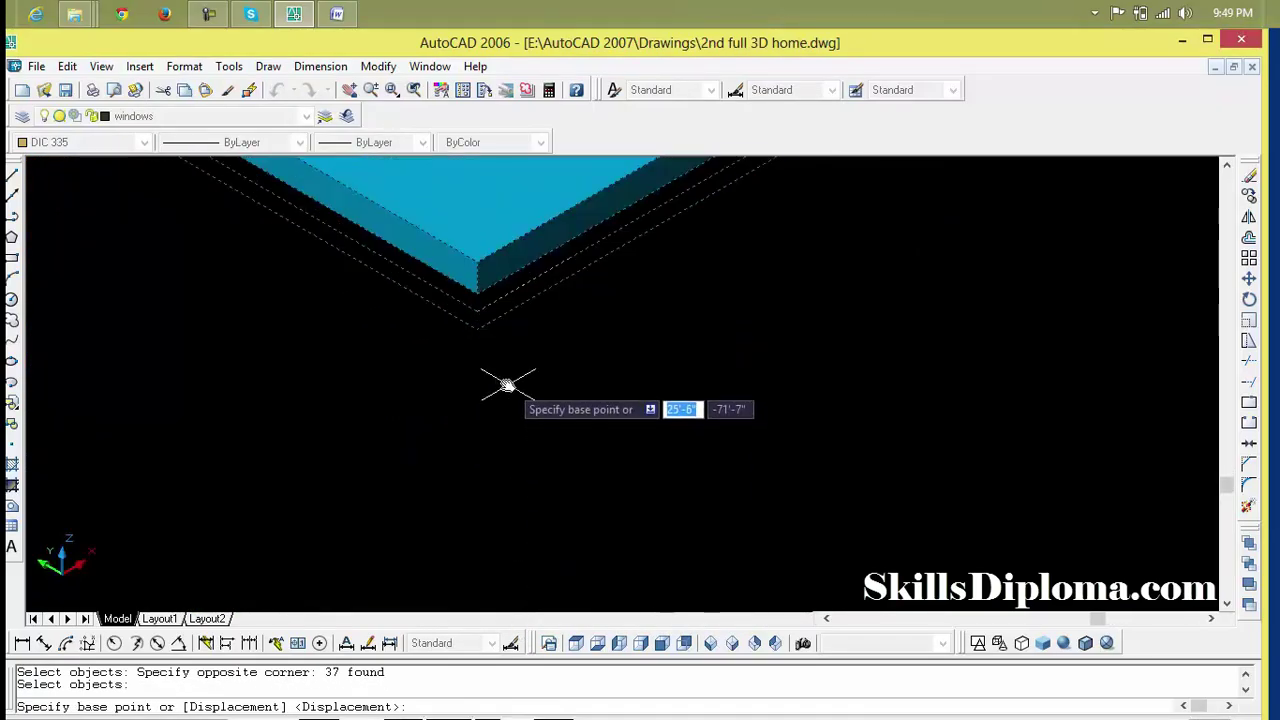
left_click(477, 333)
Seat the glass panes inside the second wooden frame and zoom out to check the house.
scroll(460, 355, "down", 3)
scroll(449, 374, "down", 3)
scroll(537, 411, "down", 3)
scroll(499, 390, "down", 1)
scroll(497, 390, "up", 4)
scroll(380, 366, "up", 2)
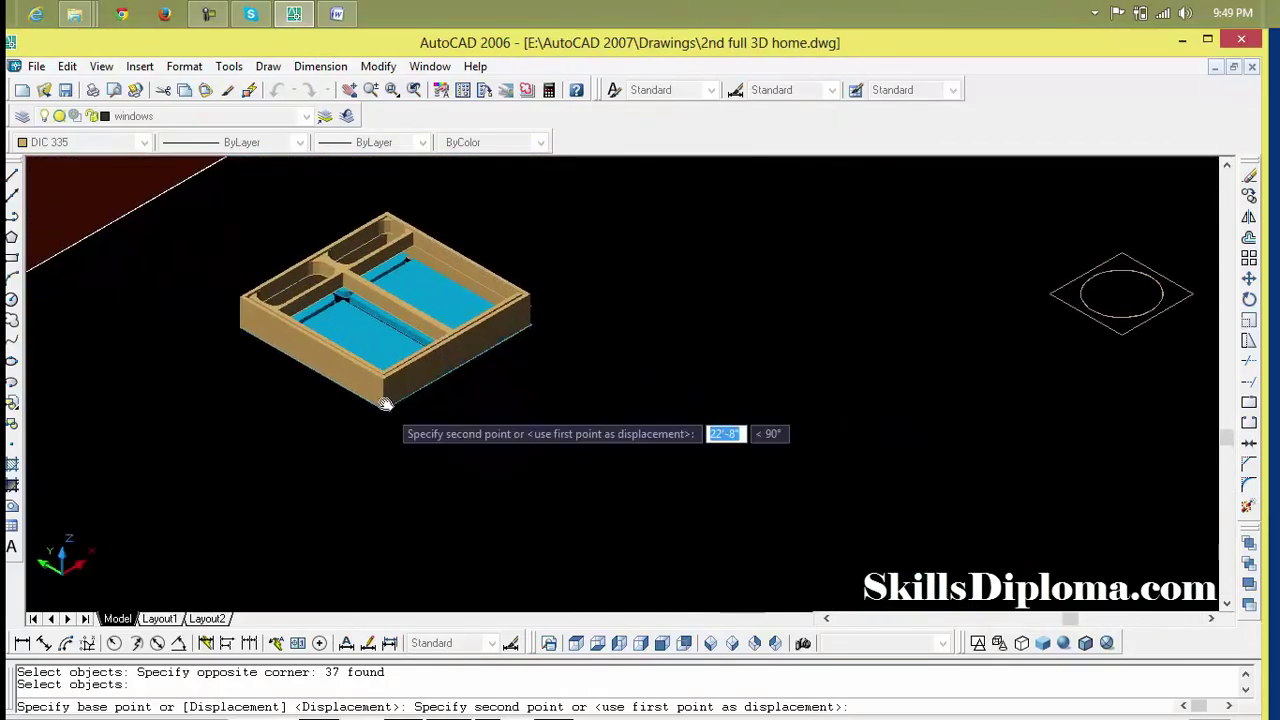
scroll(386, 420, "up", 3)
left_click(373, 394)
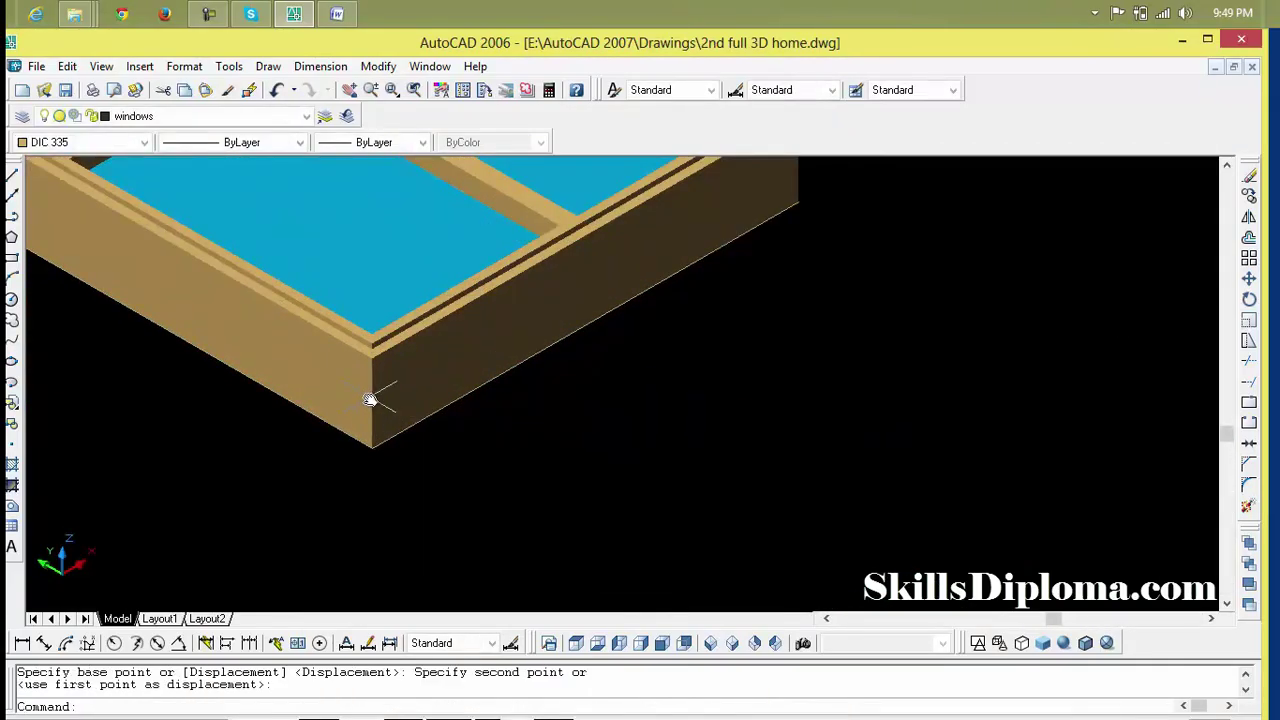
scroll(538, 428, "down", 3)
scroll(538, 428, "down", 2)
scroll(623, 446, "down", 1)
scroll(663, 480, "up", 2)
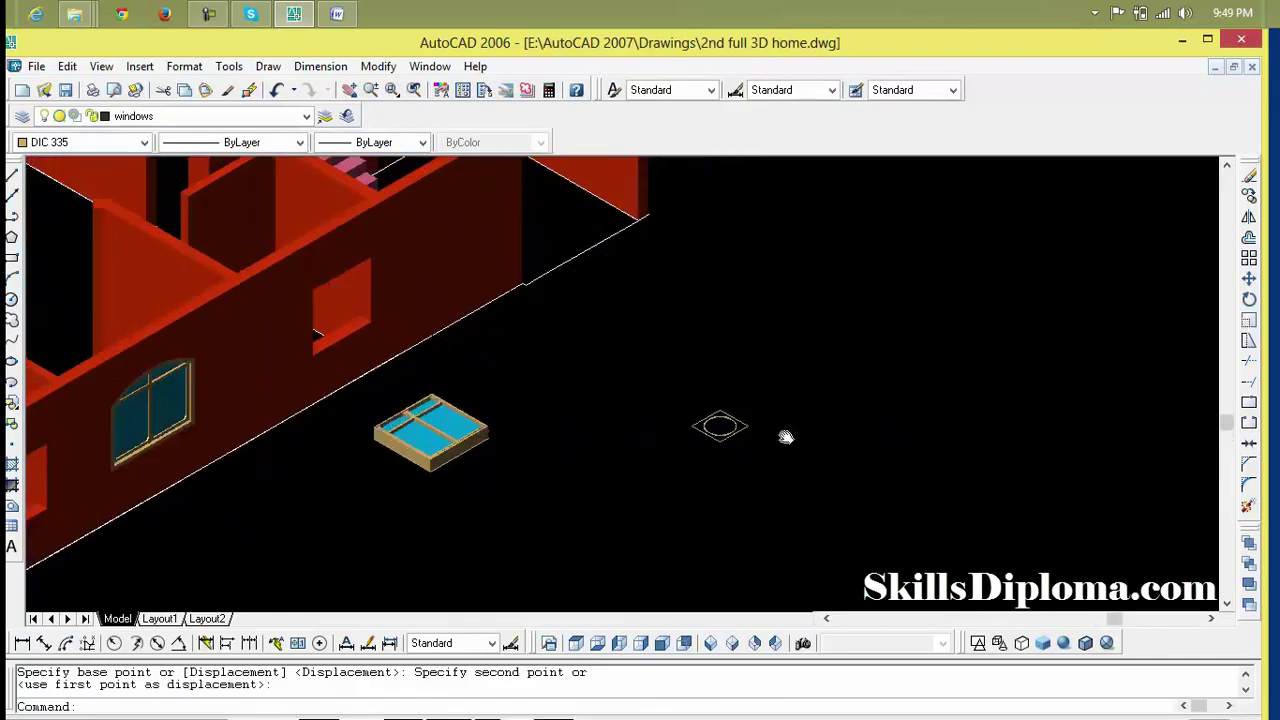
scroll(786, 437, "up", 4)
type("ex")
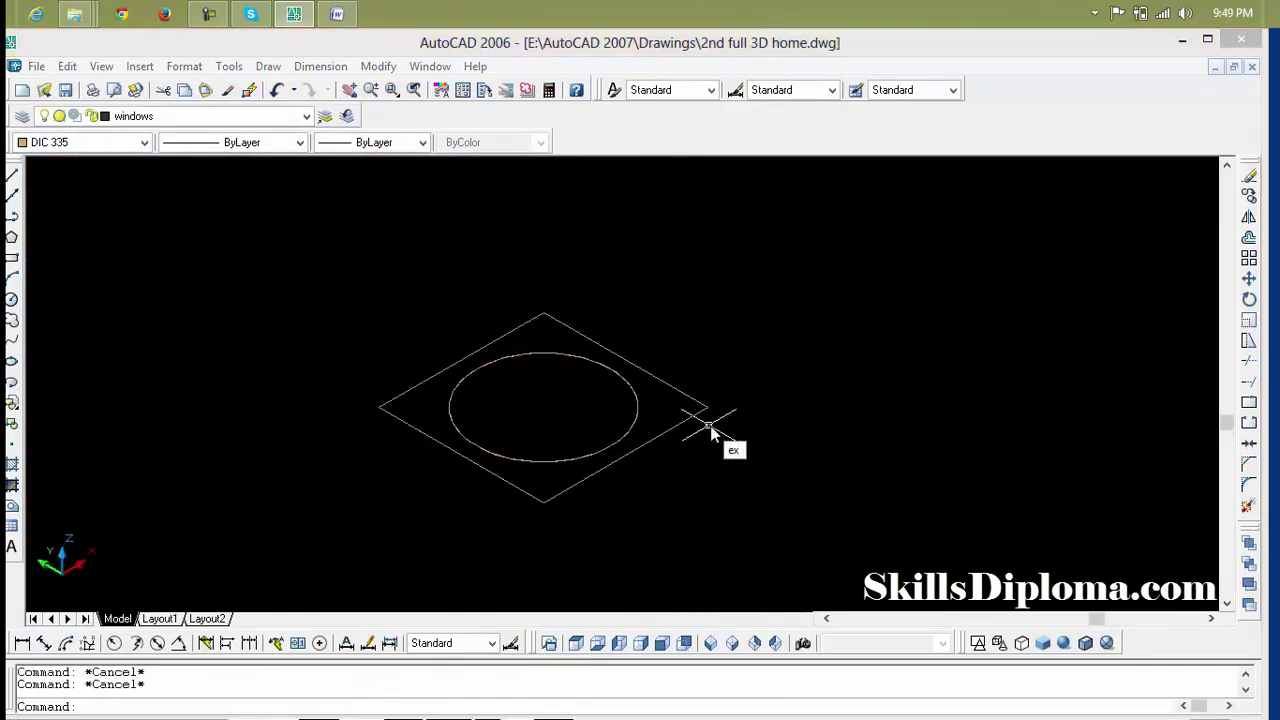
Extrude the diamond and circle outlines 9 inches high.
key("Return")
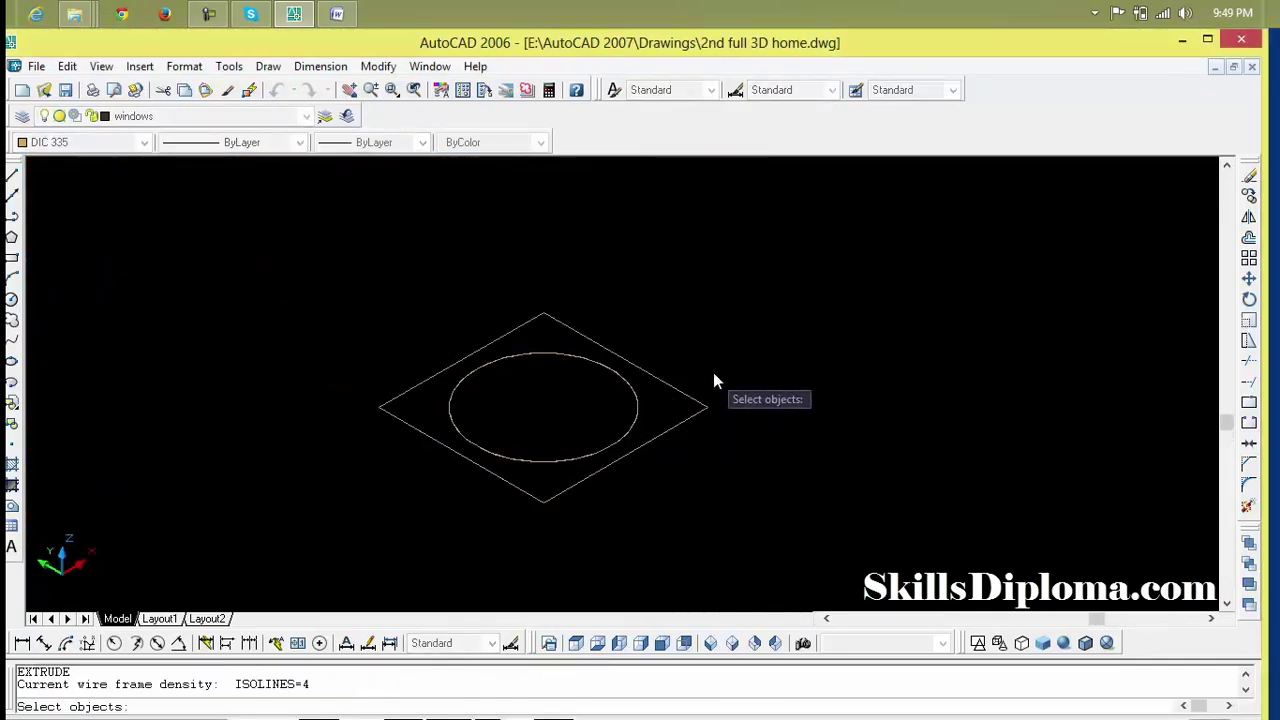
left_click(713, 374)
left_click(488, 488)
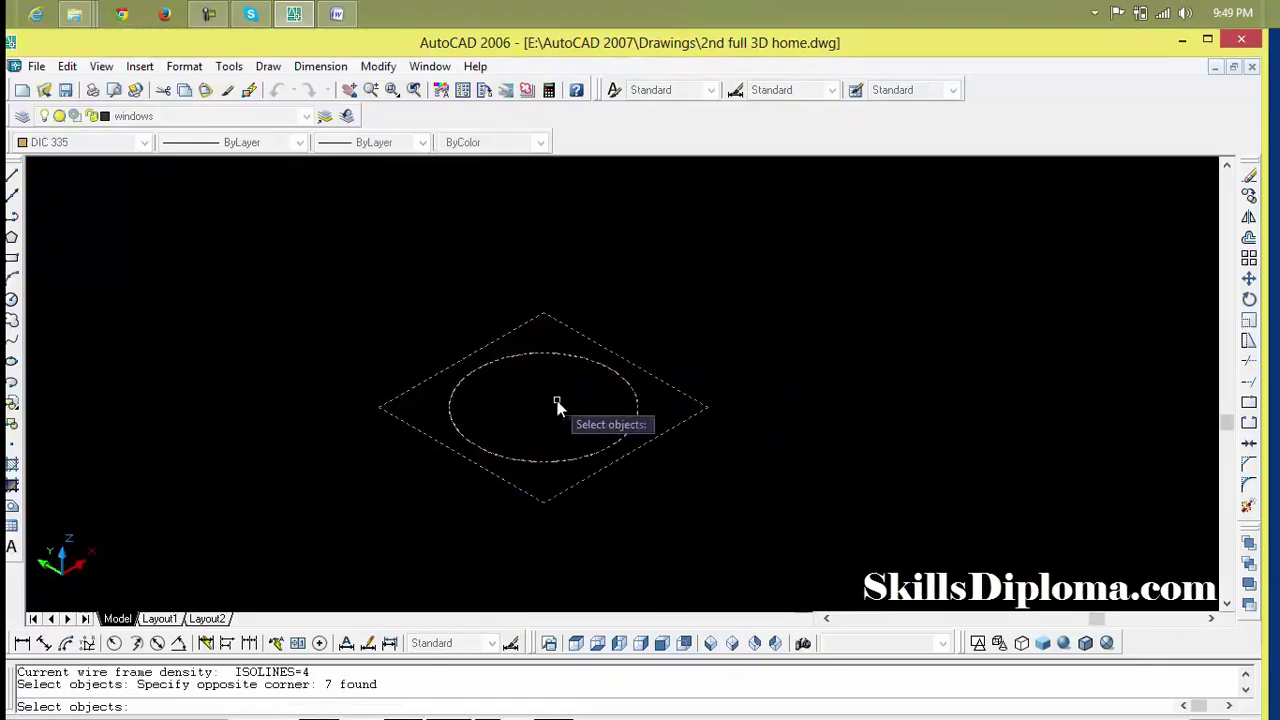
key("Return")
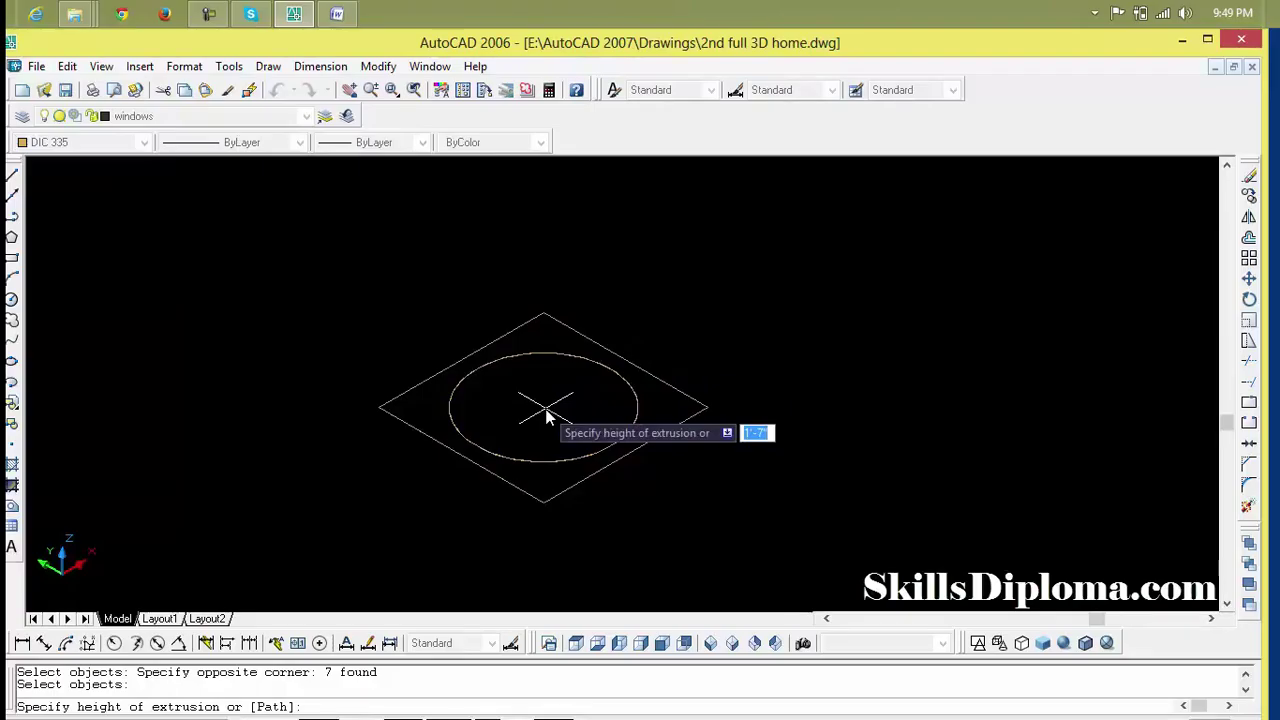
key("BackSpace")
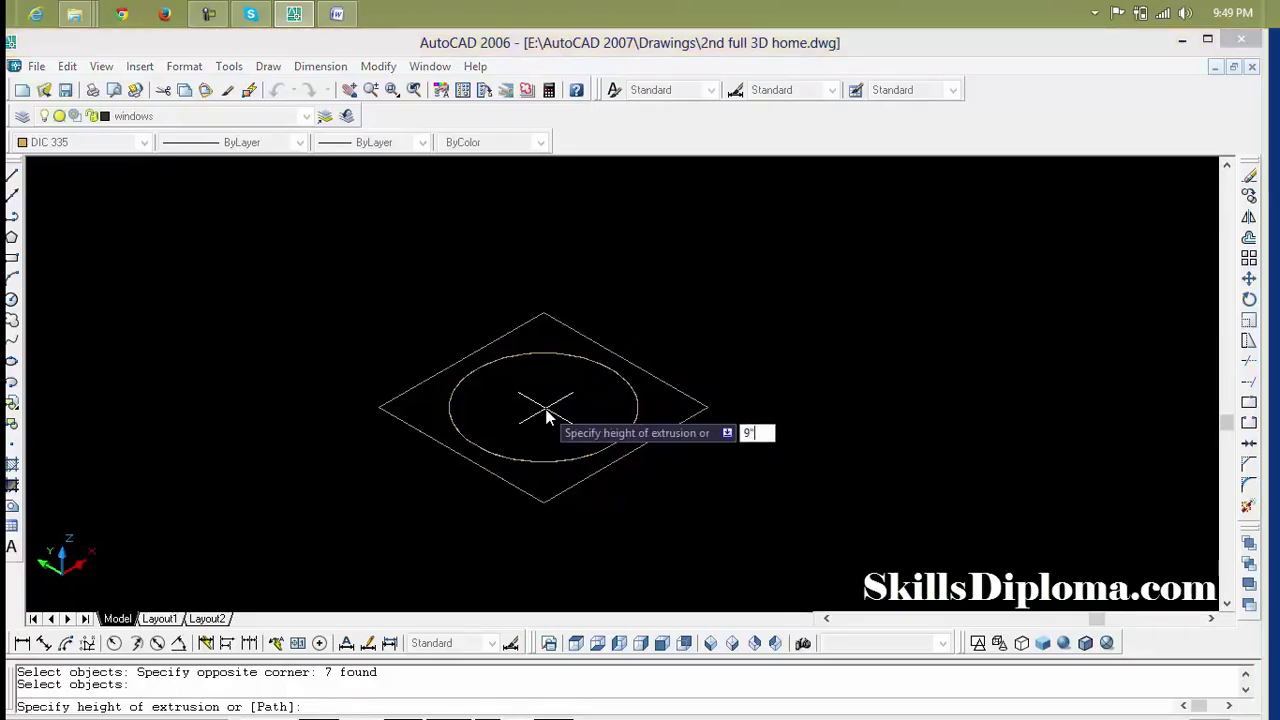
key("Return")
key("Return")
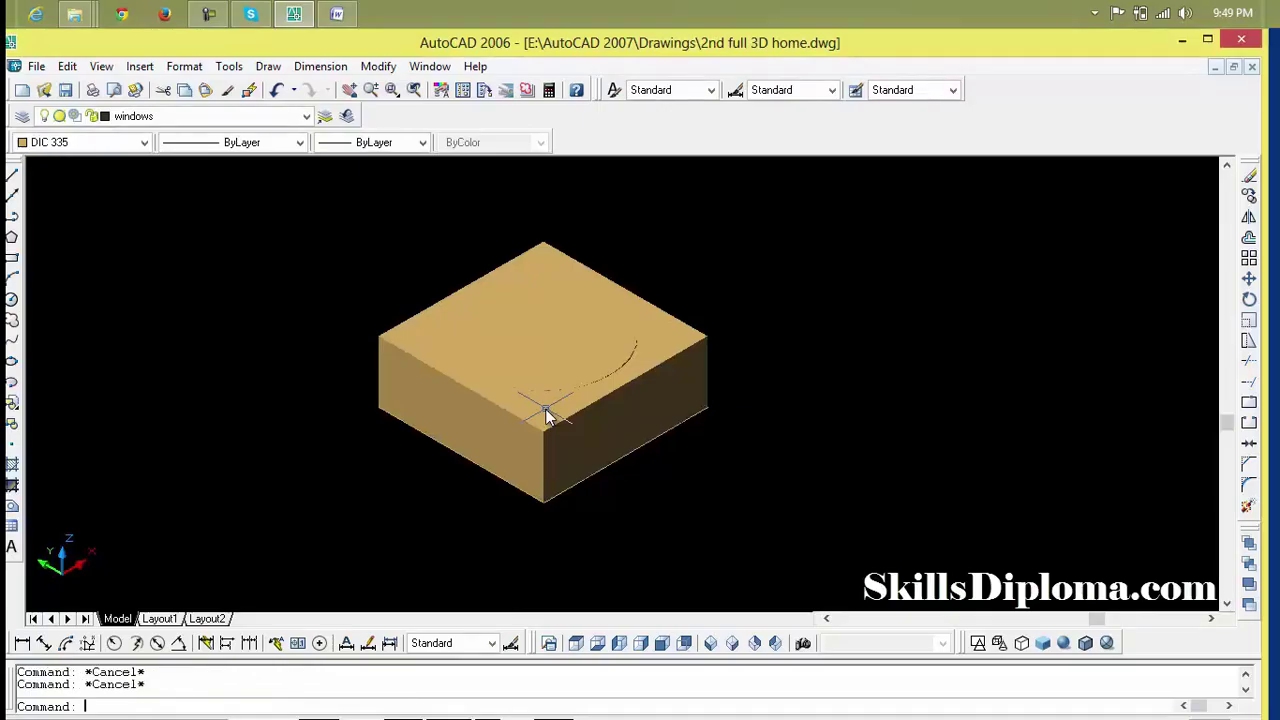
Subtract the inner cylinder from the square box to cut a round hole through it.
type("s")
key("Return")
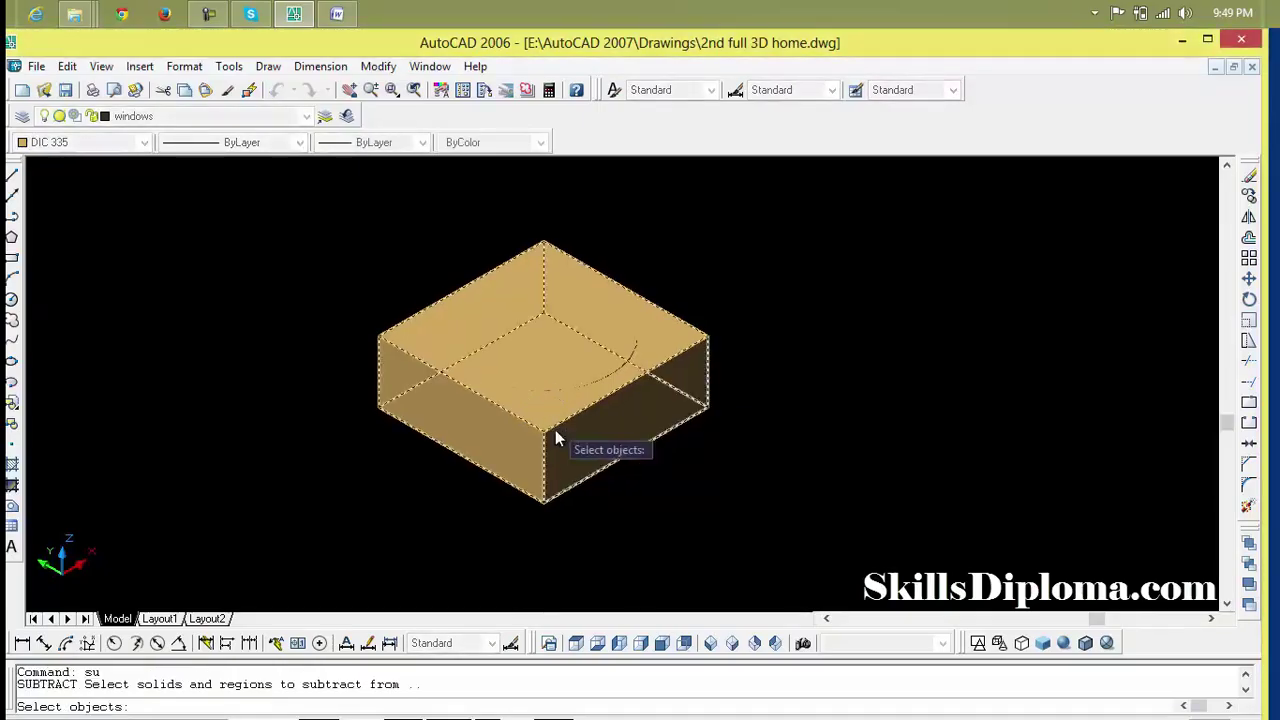
left_click(592, 484)
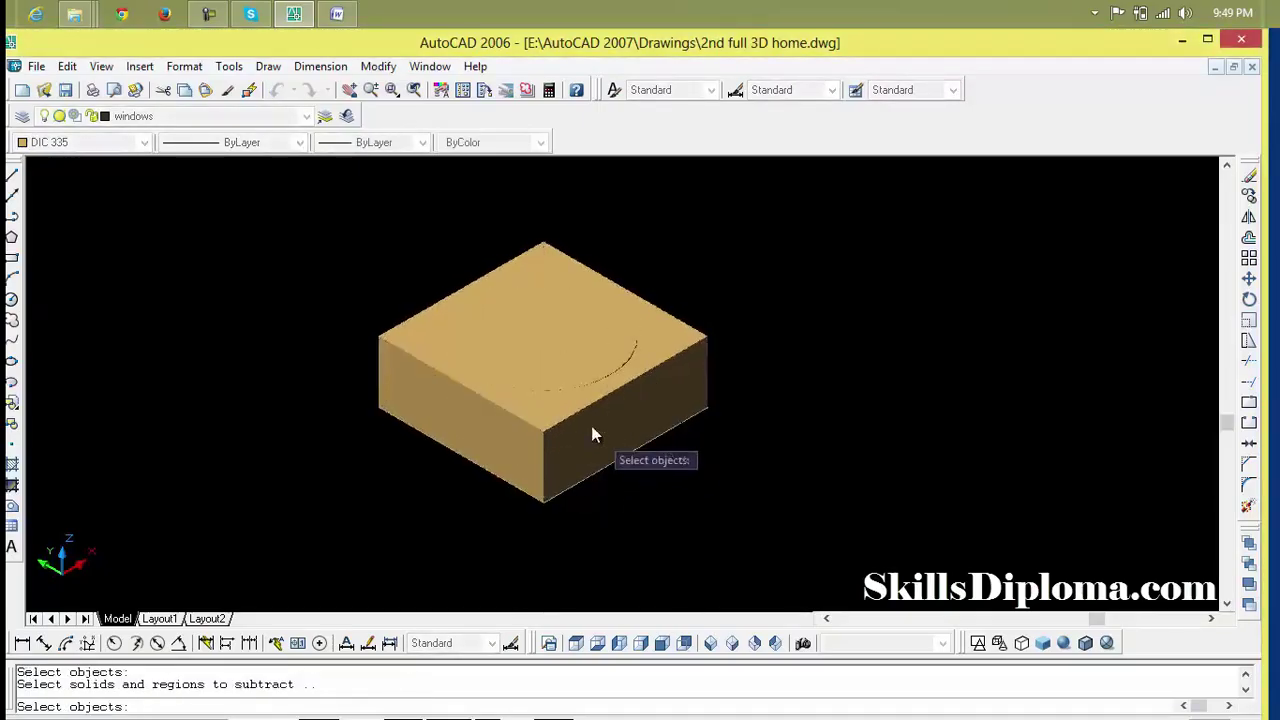
key("Escape")
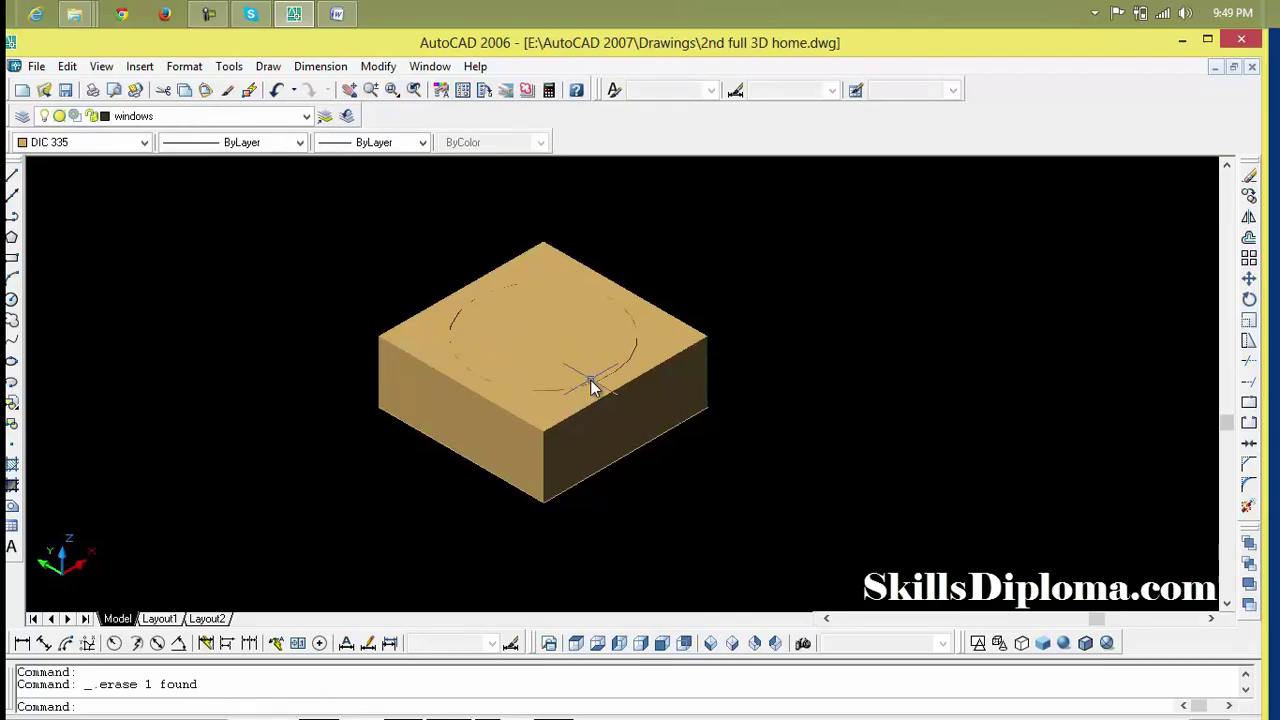
left_click(590, 385)
key("Escape")
scroll(590, 383, "down", 4)
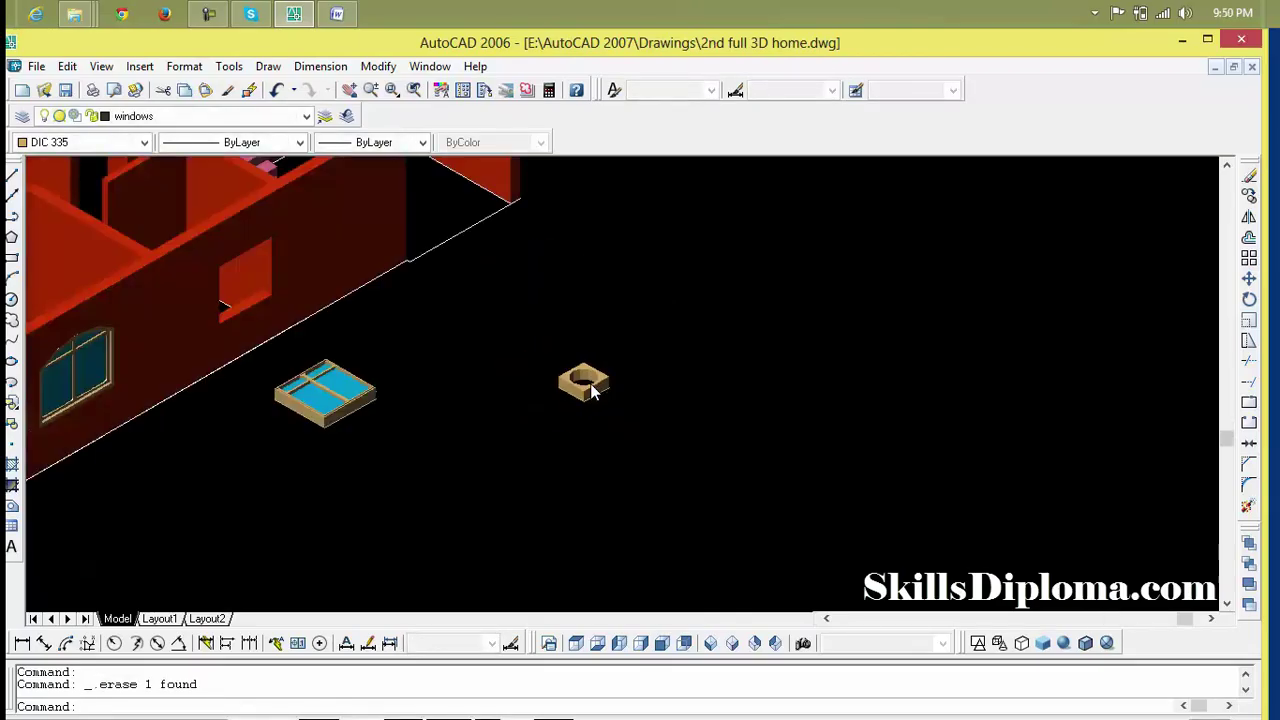
Select the ventilator block and both window frames for Rotate 3D.
scroll(590, 383, "down", 2)
middle_click_drag(590, 383, 655, 358)
scroll(574, 386, "up", 4)
scroll(606, 396, "down", 3)
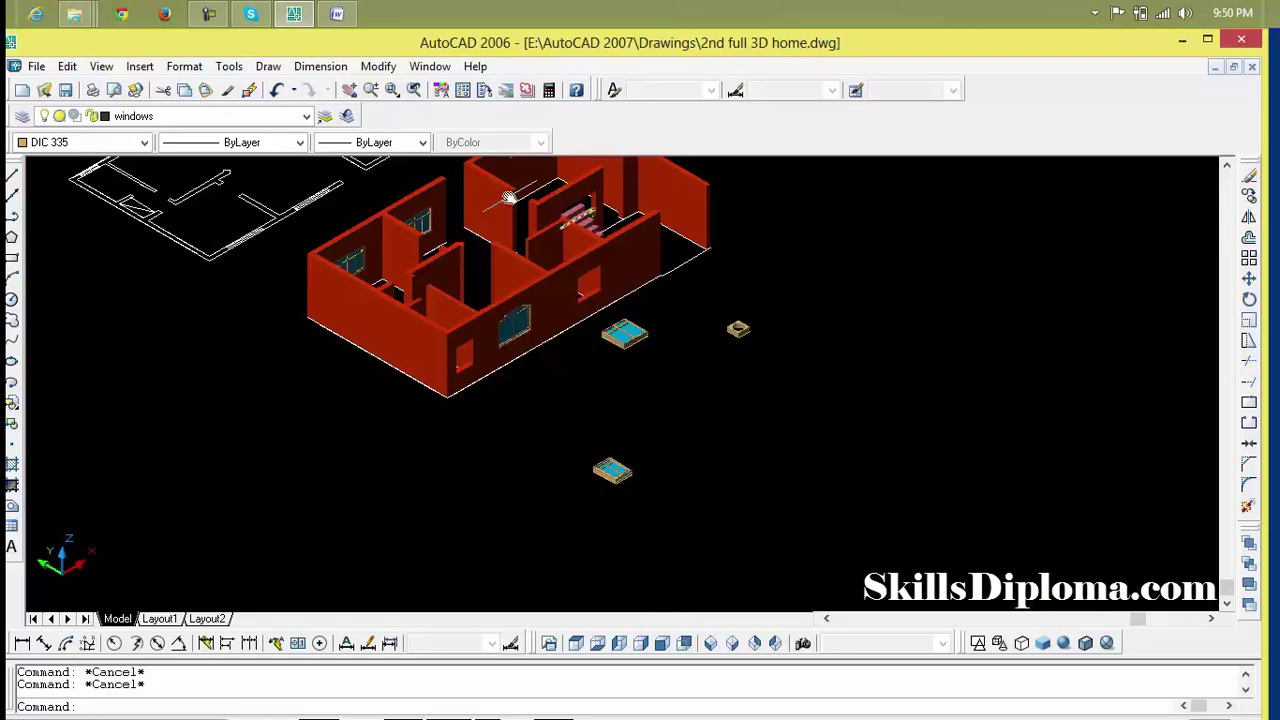
left_click(380, 68)
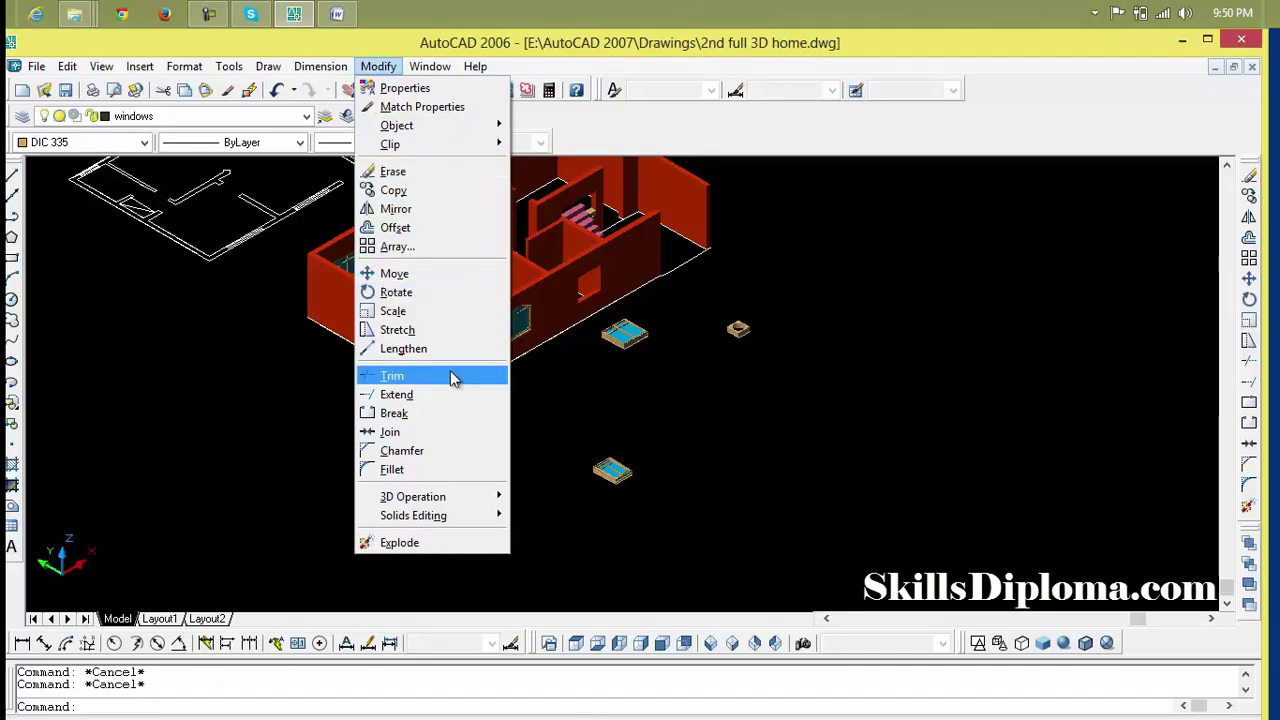
mouse_move(413, 497)
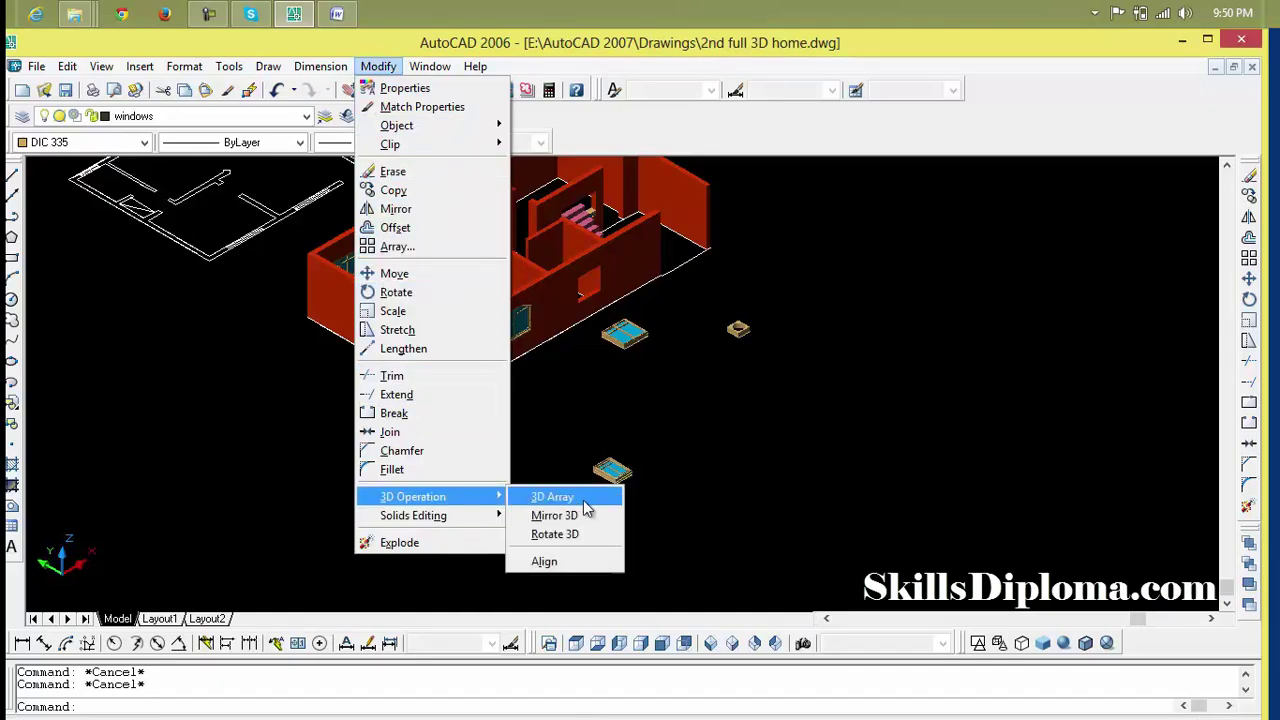
left_click(591, 537)
left_click(792, 316)
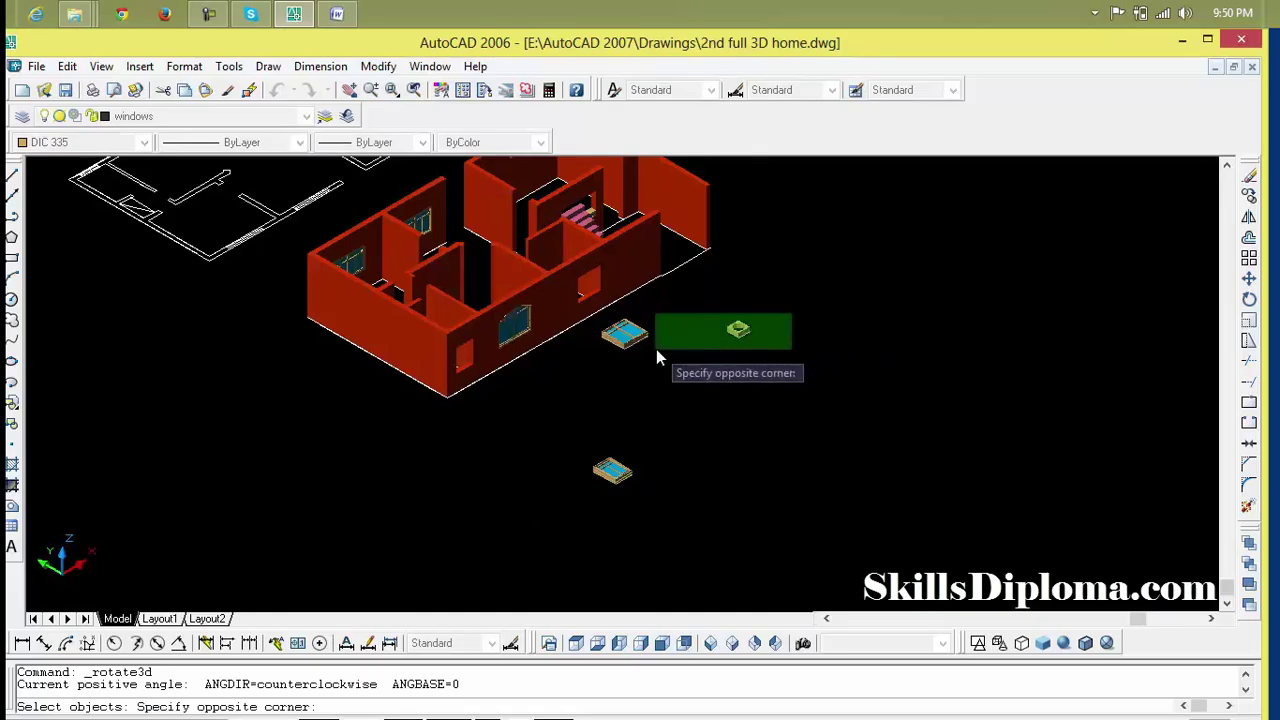
left_click(608, 383)
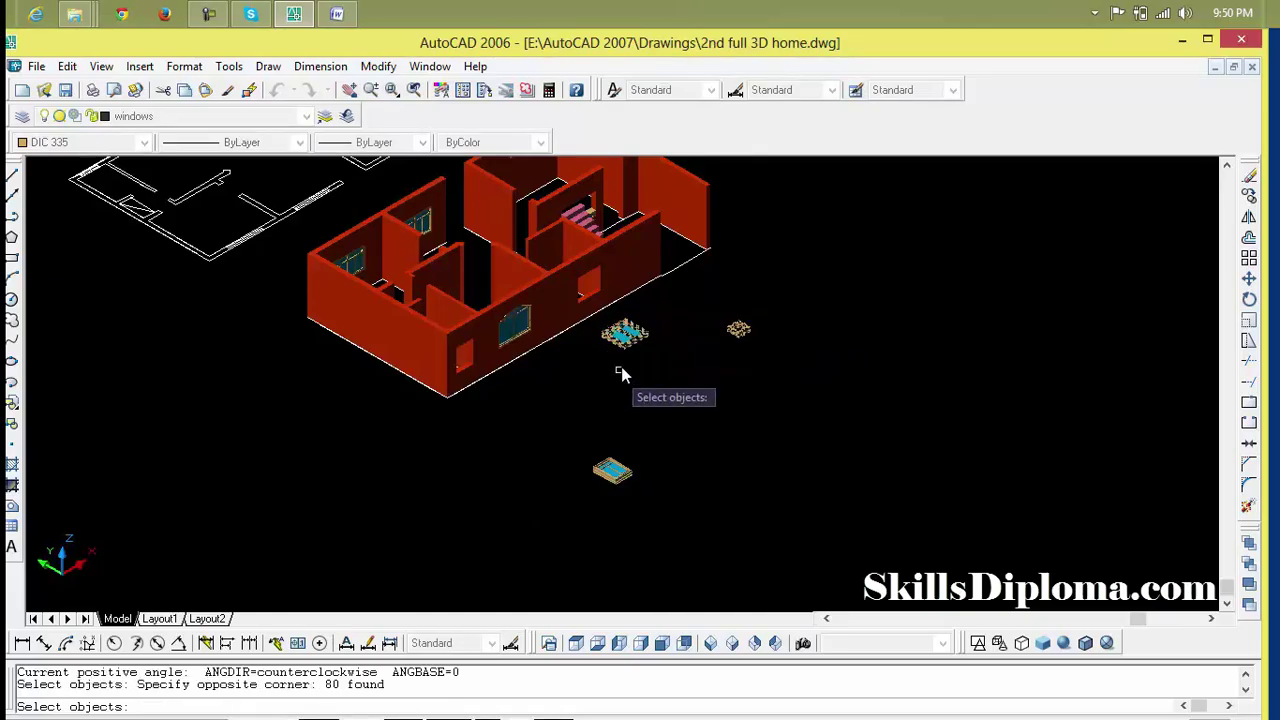
left_click(656, 323)
left_click(595, 362)
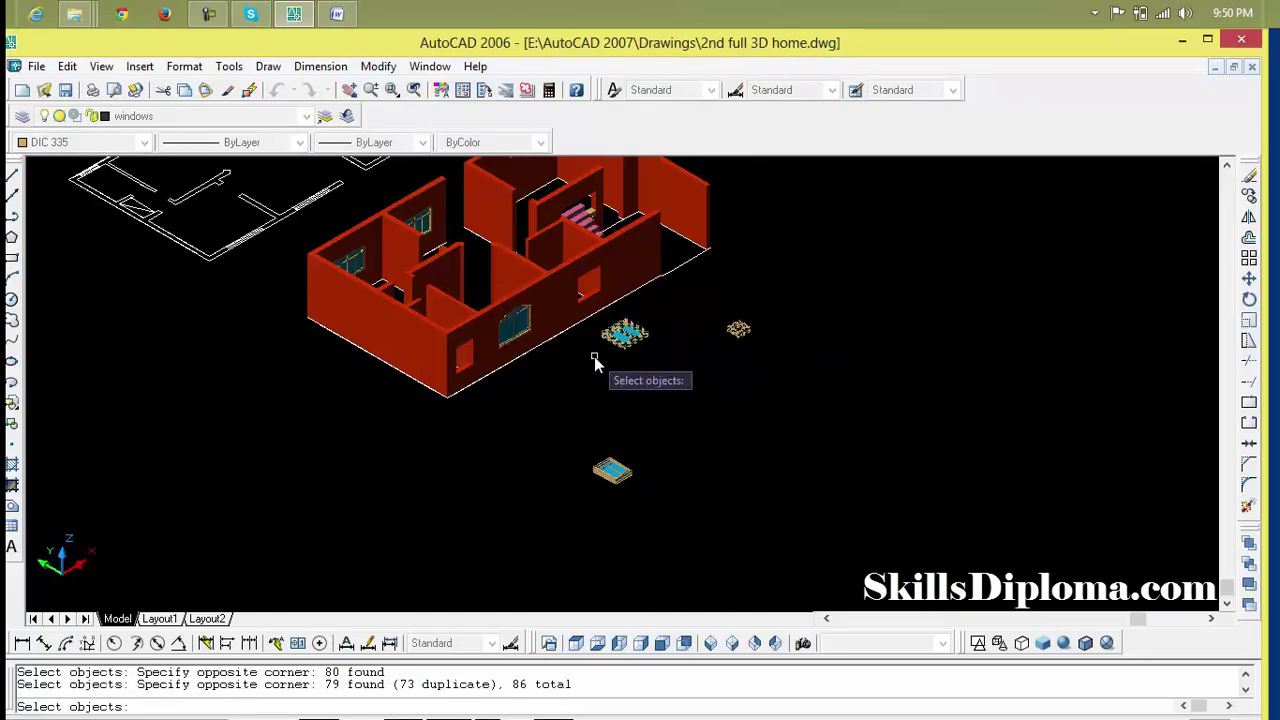
left_click(592, 500)
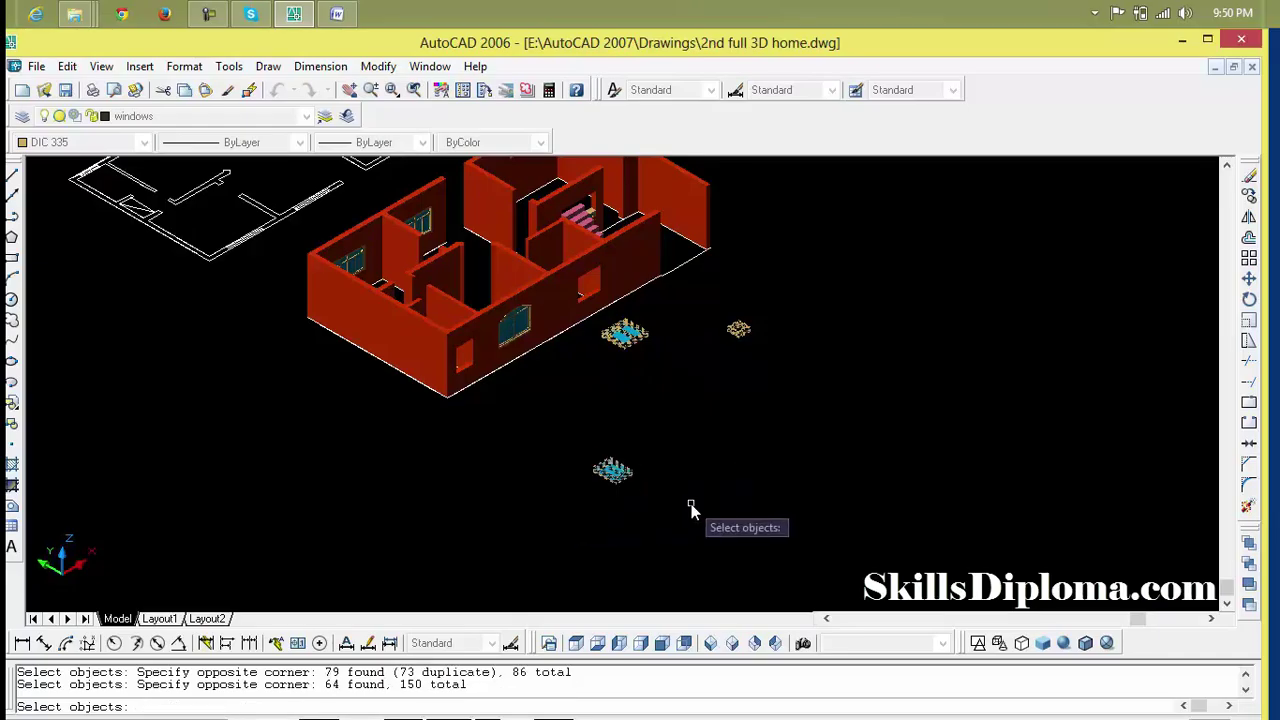
key("Return")
Rotate the selected pieces 90 degrees about a two-point axis so they stand upright.
left_click(632, 520)
left_click(920, 297)
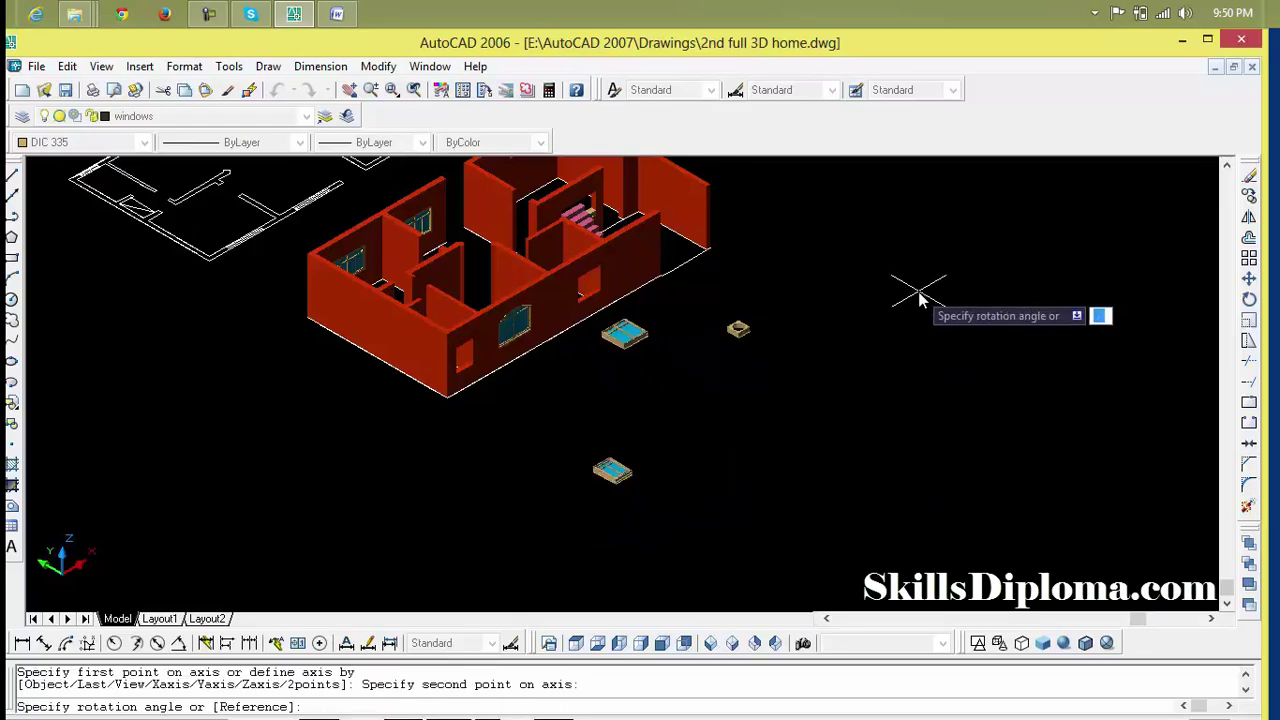
type("90")
key("Return")
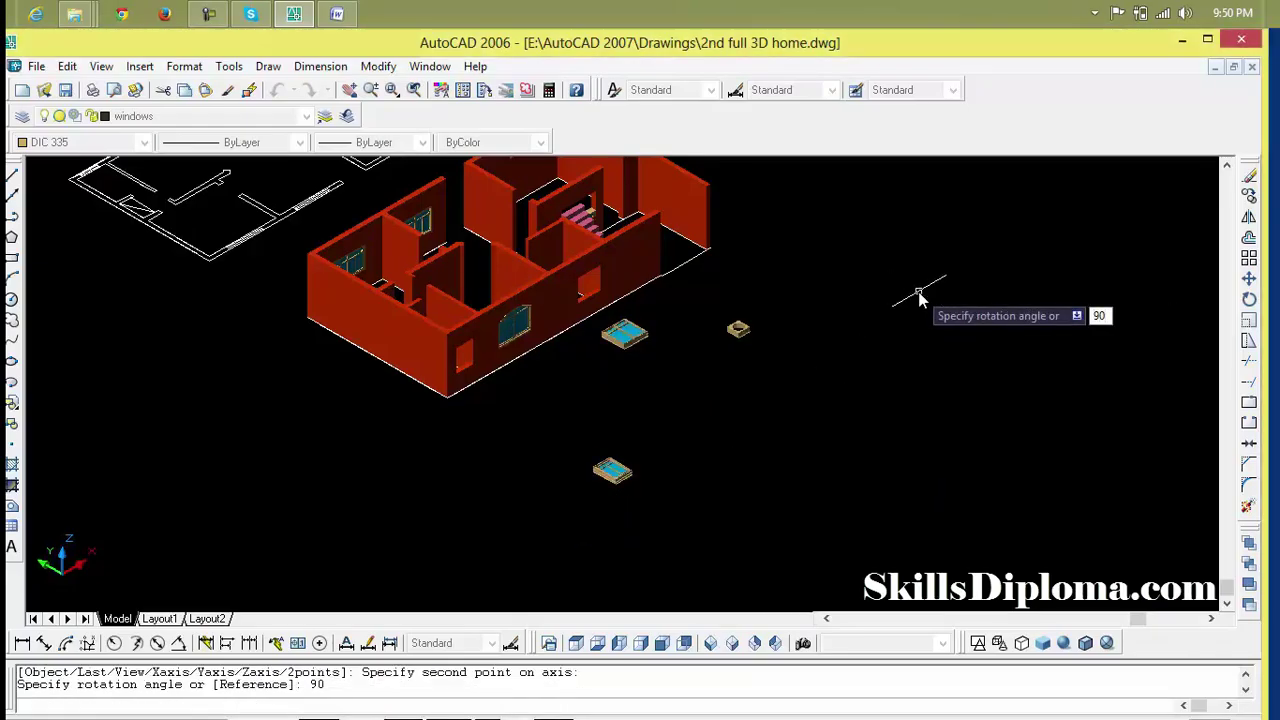
Switch the model display to 2D Wireframe, then start the MOVE command.
middle_click_drag(896, 302, 781, 378)
middle_click_drag(563, 580, 641, 504)
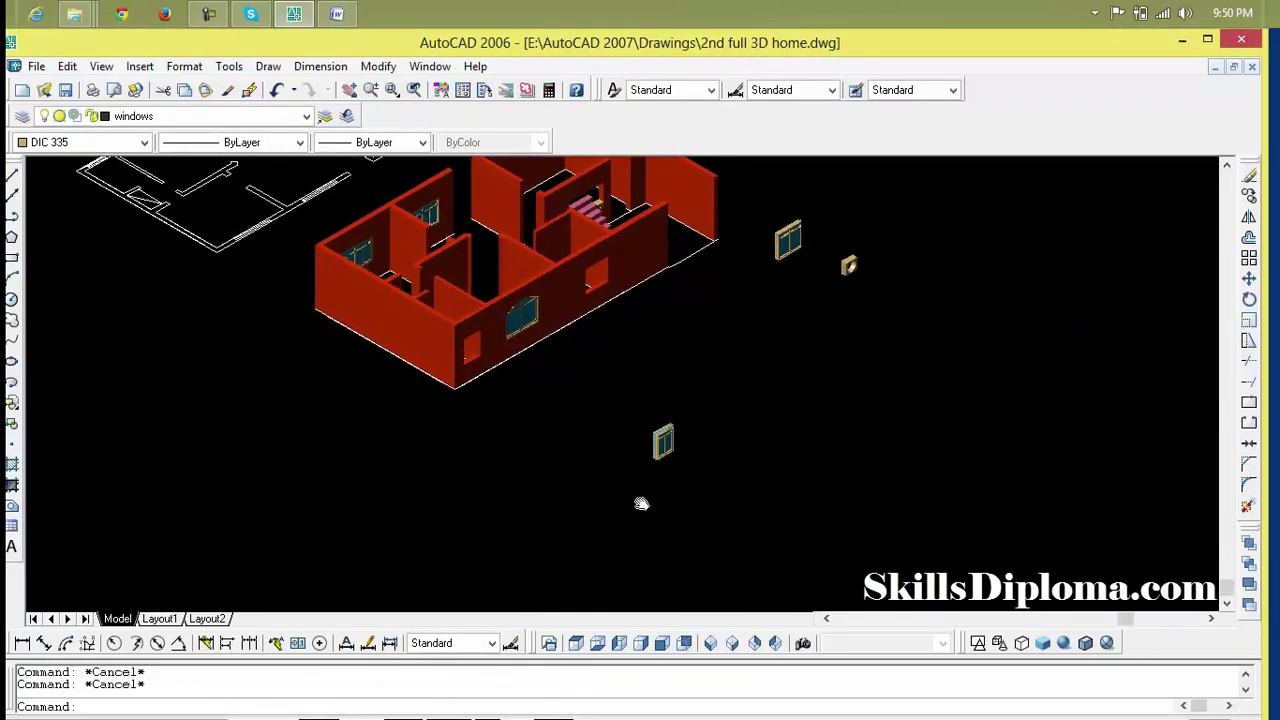
left_click(977, 643)
scroll(680, 460, "up", 3)
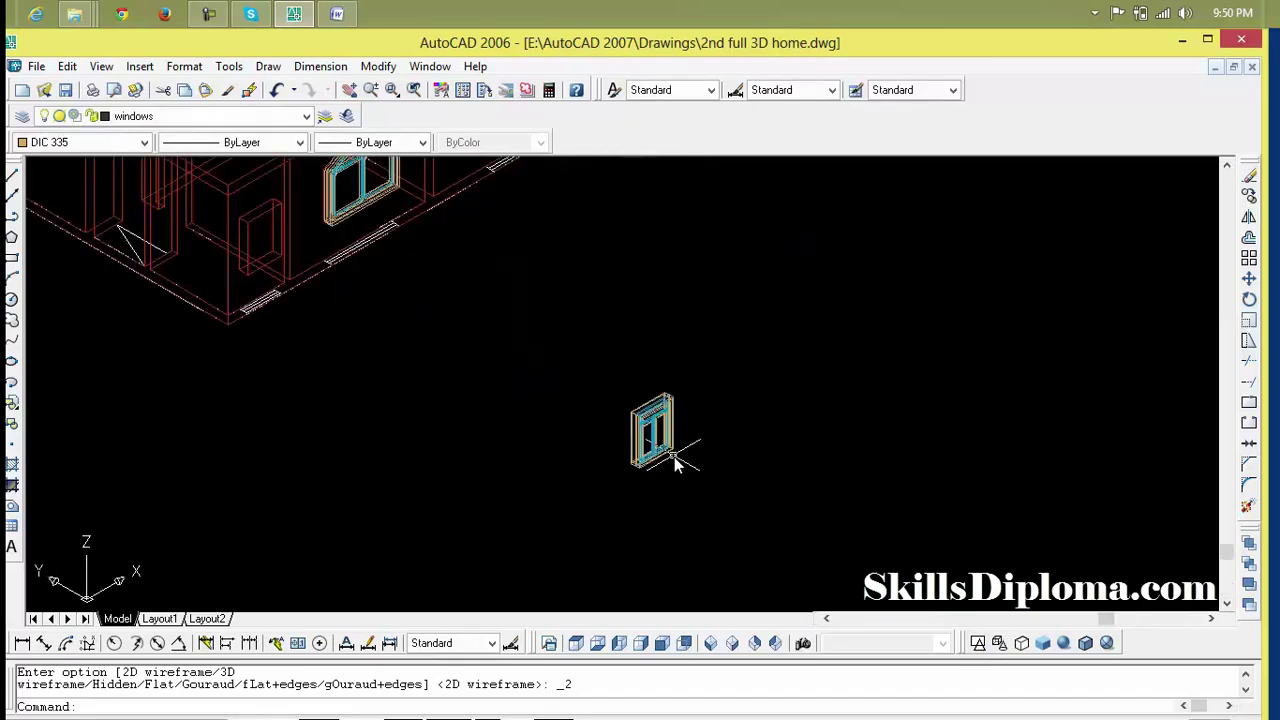
scroll(674, 457, "up", 3)
scroll(673, 456, "up", 2)
type("m")
key("Return")
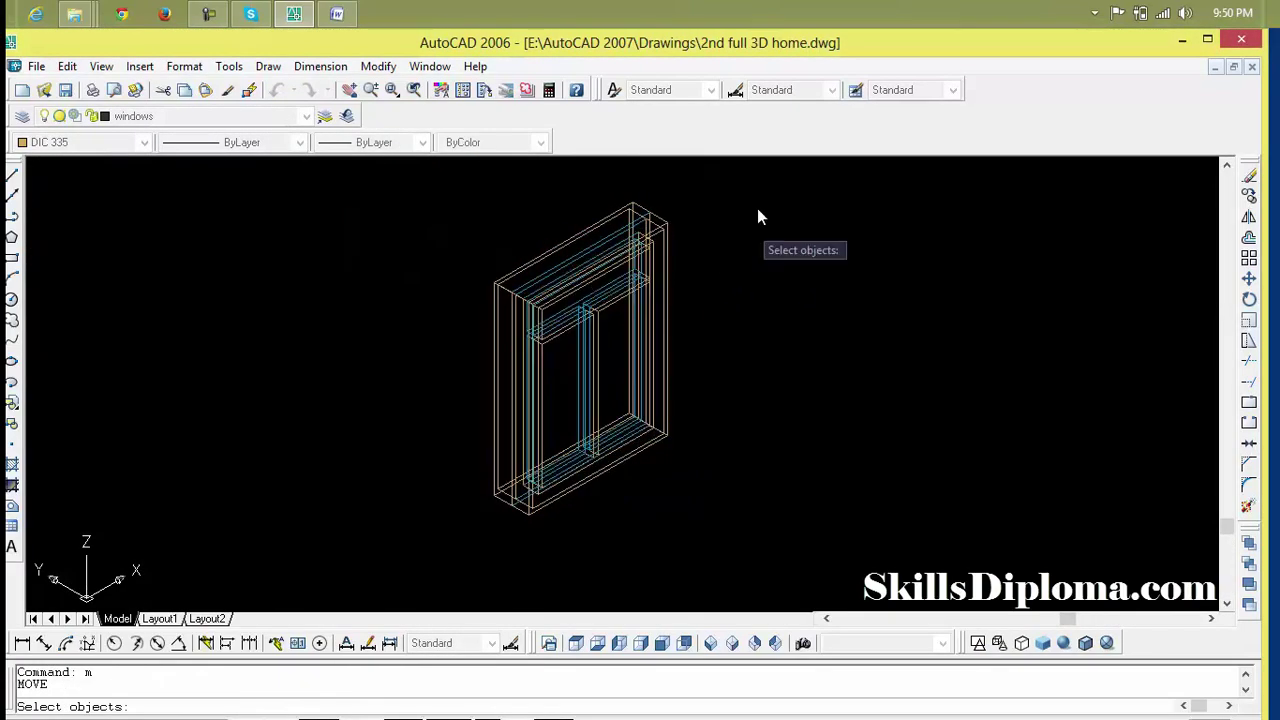
Window-select the upright frame, then cancel the move and clear the command.
left_click(770, 168)
left_click(448, 483)
key("Return")
scroll(567, 363, "up", 4)
key("Escape")
key("Escape")
scroll(588, 378, "down", 6)
scroll(588, 378, "down", 2)
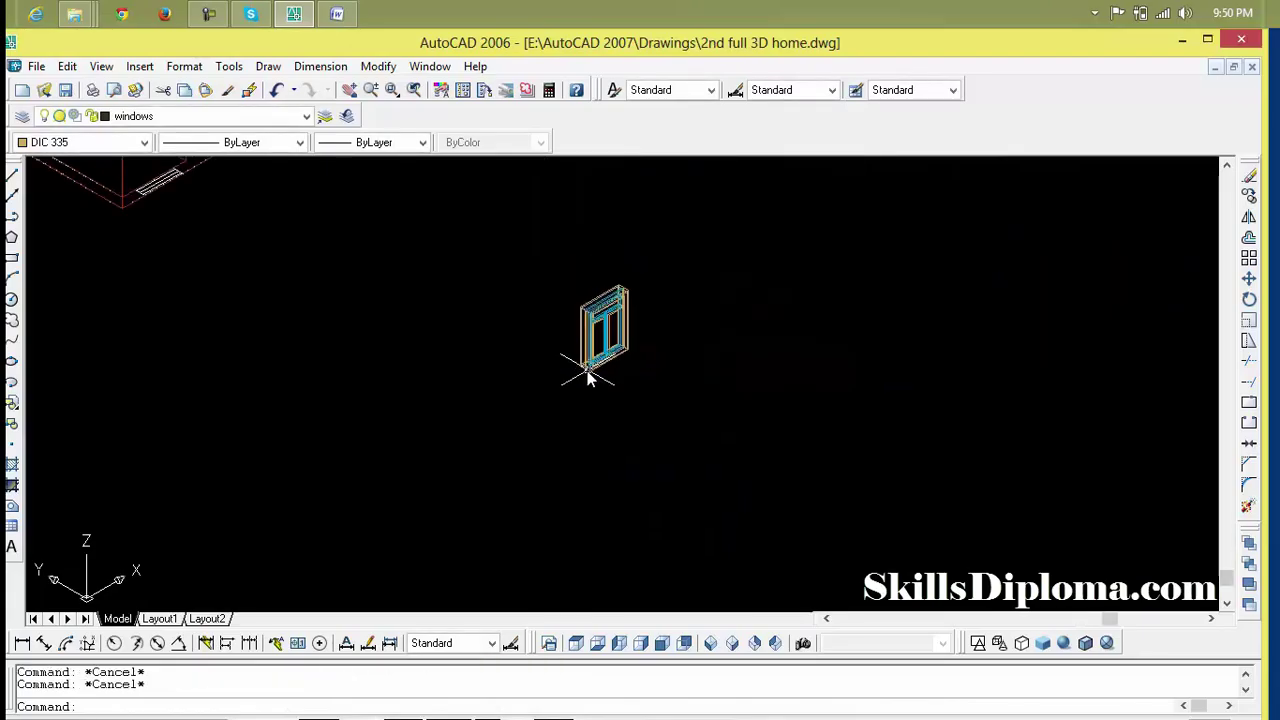
scroll(588, 378, "down", 5)
Move the upright window frame, using its bottom corner as the base point.
left_click(570, 399)
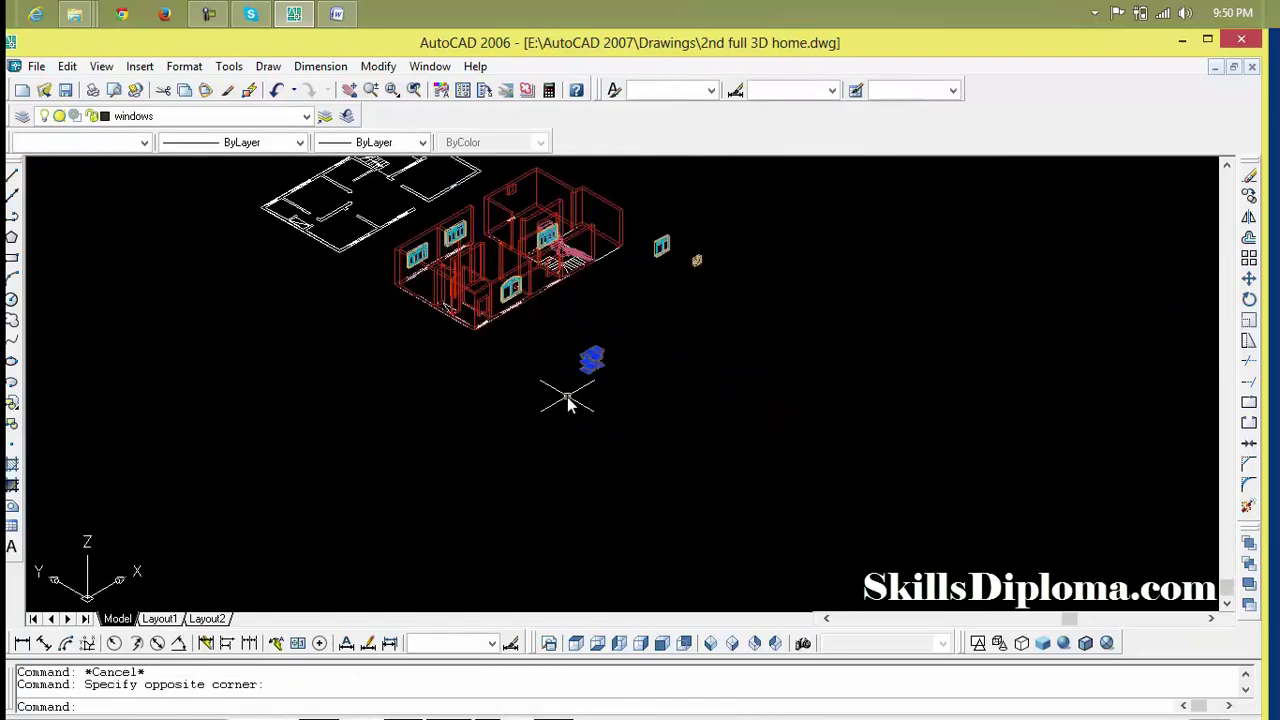
type("m")
key("Return")
scroll(600, 380, "up", 5)
scroll(470, 318, "up", 6)
middle_click_drag(470, 318, 671, 546)
scroll(571, 491, "up", 4)
scroll(517, 474, "up", 2)
scroll(501, 513, "up", 2)
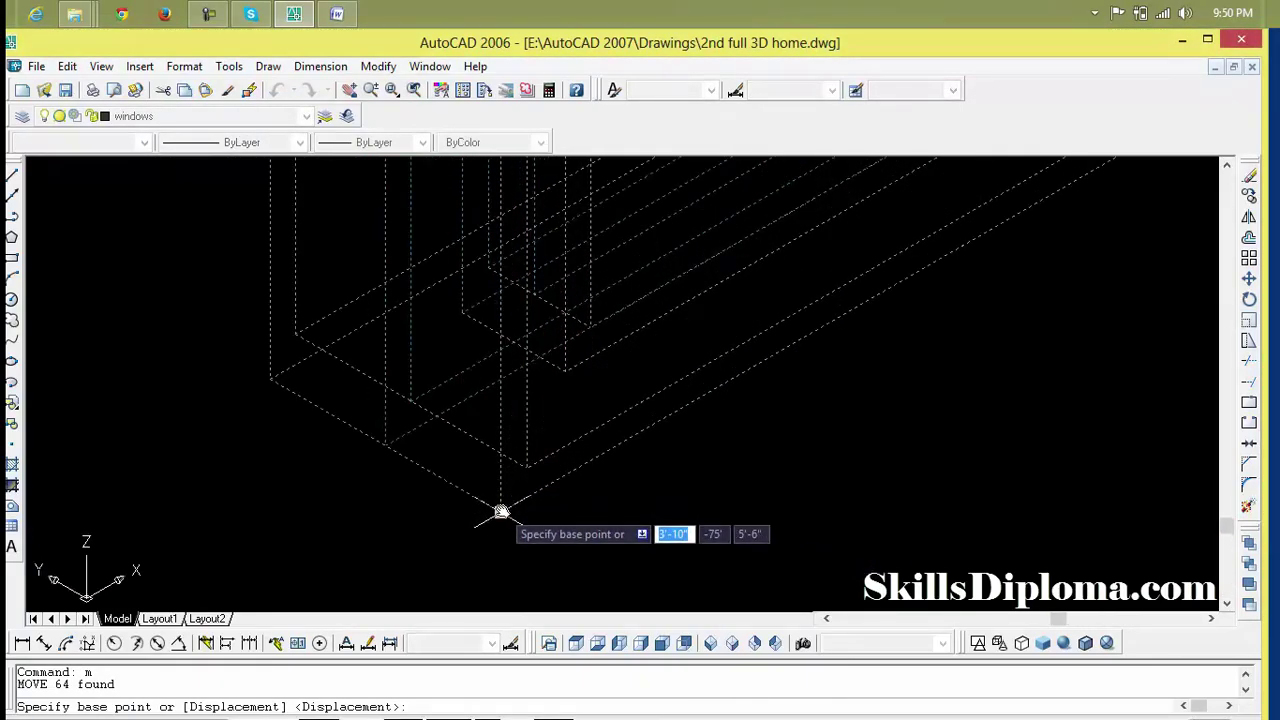
left_click(501, 513)
Drop the window frame into its wall opening.
scroll(502, 510, "down", 3)
scroll(503, 508, "down", 3)
scroll(505, 506, "down", 2)
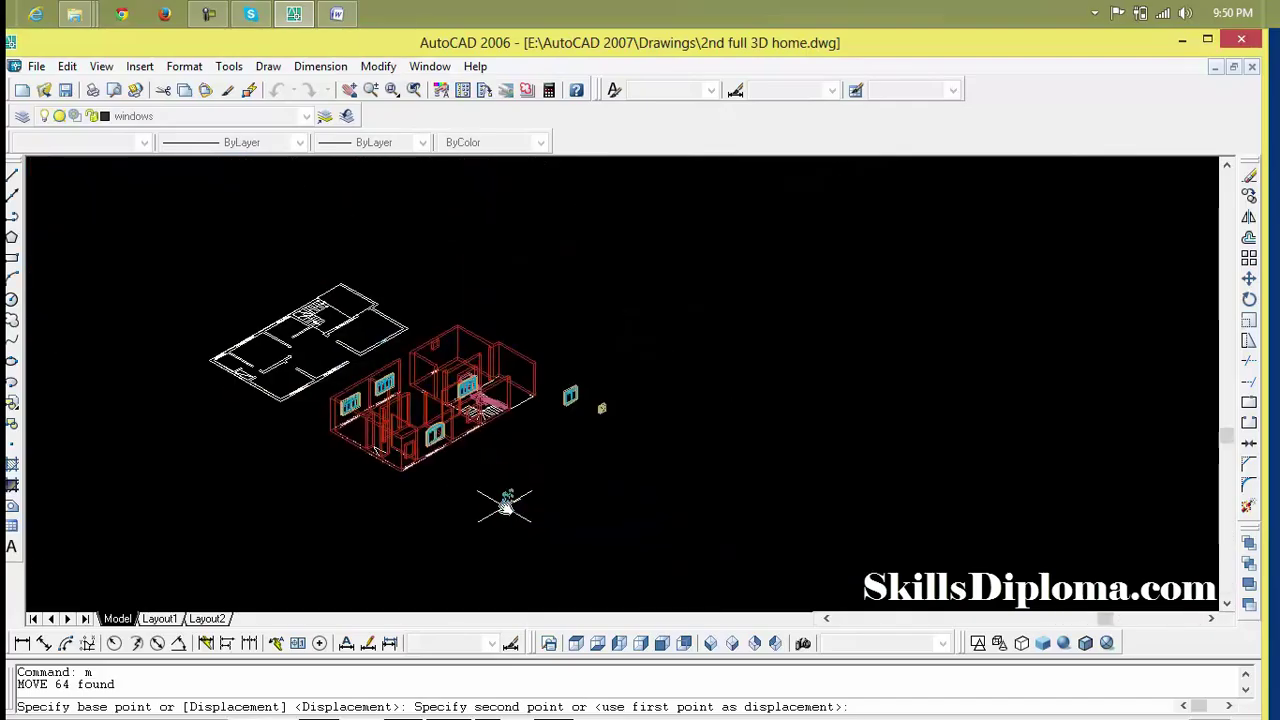
scroll(504, 505, "down", 1)
scroll(503, 505, "up", 4)
scroll(471, 477, "up", 3)
scroll(443, 443, "up", 2)
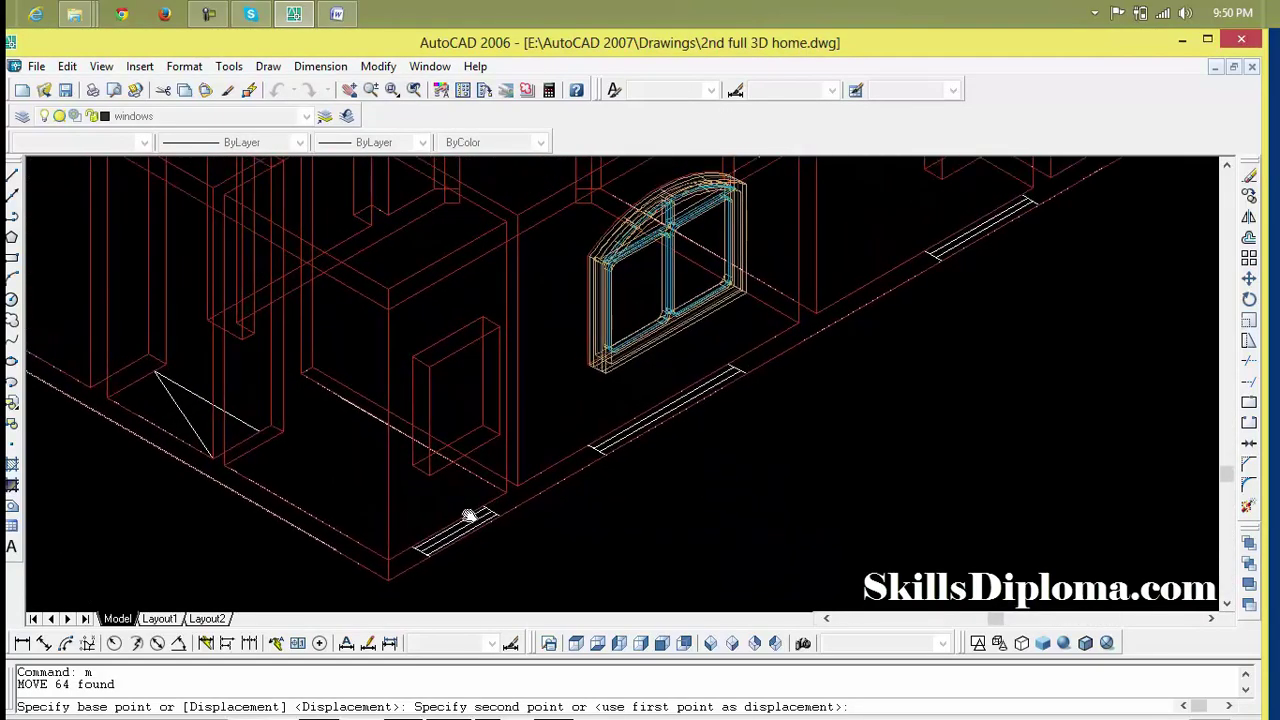
scroll(466, 514, "down", 1)
scroll(440, 483, "up", 3)
scroll(429, 483, "up", 2)
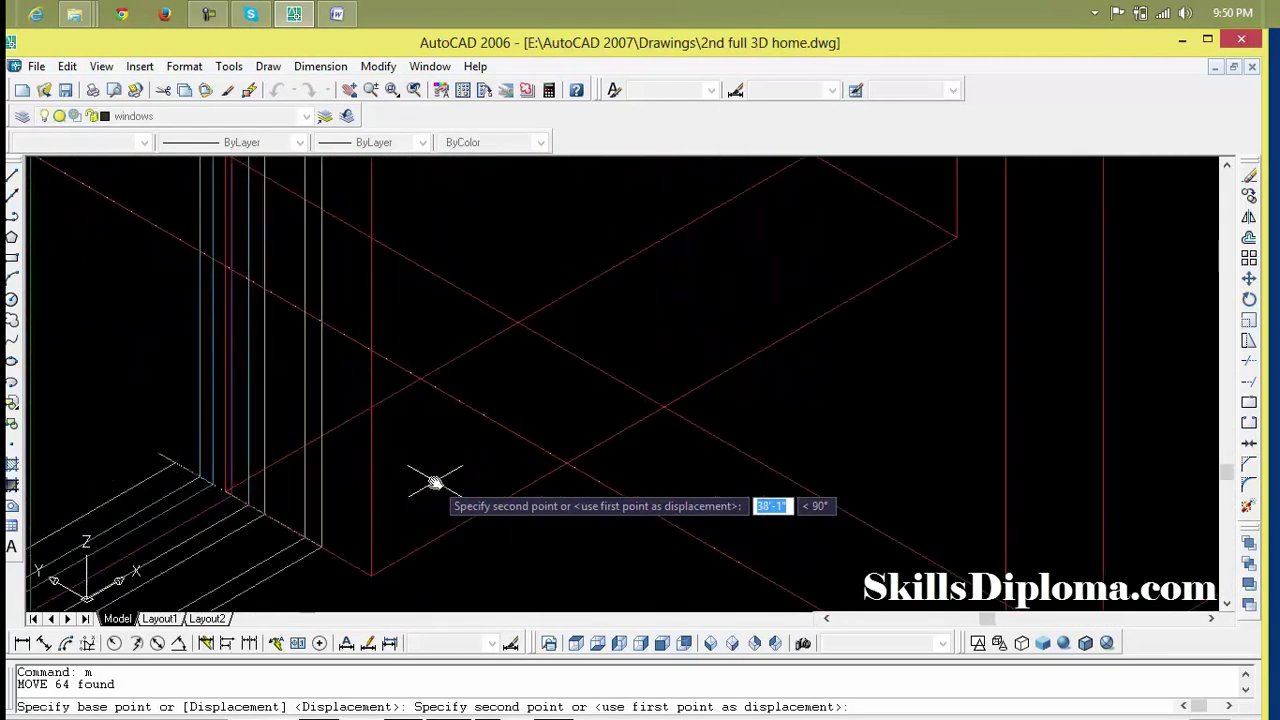
scroll(390, 565, "down", 2)
left_click(374, 572)
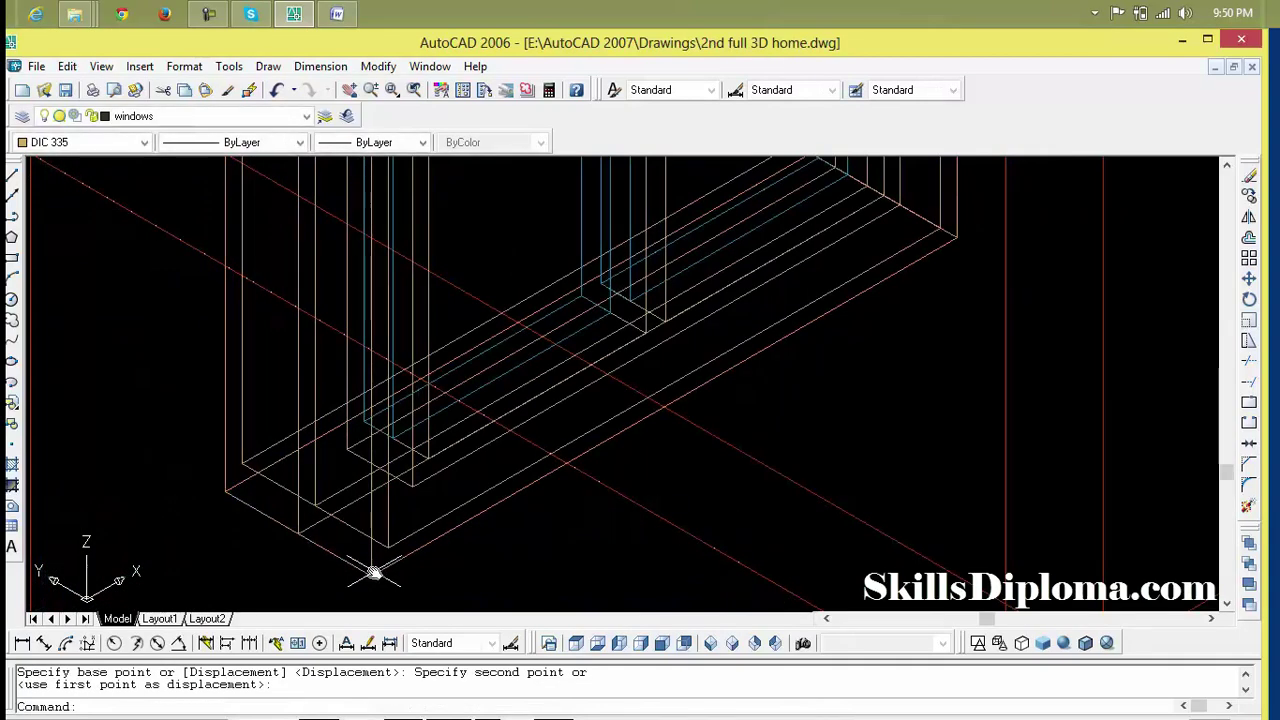
Reframe the house to check the placed window, then start another MOVE.
scroll(437, 558, "down", 3)
scroll(440, 560, "down", 2)
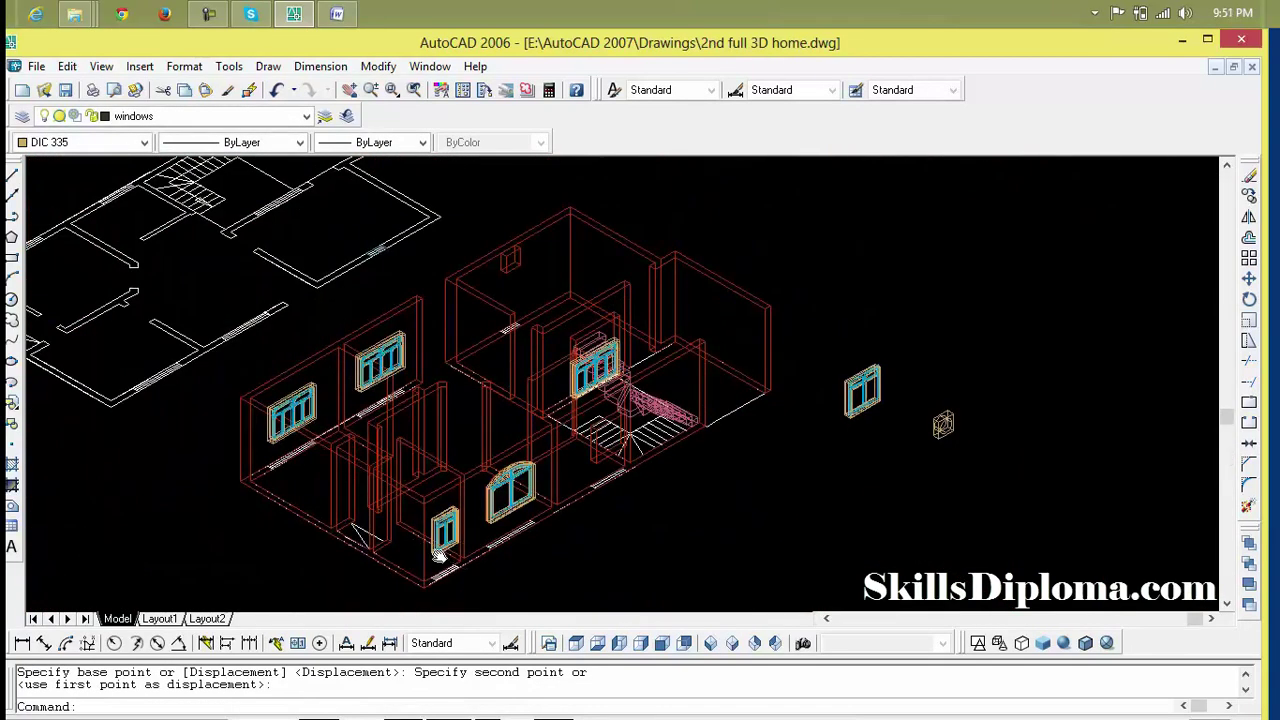
middle_click_drag(438, 556, 393, 511)
middle_click_drag(860, 413, 838, 447)
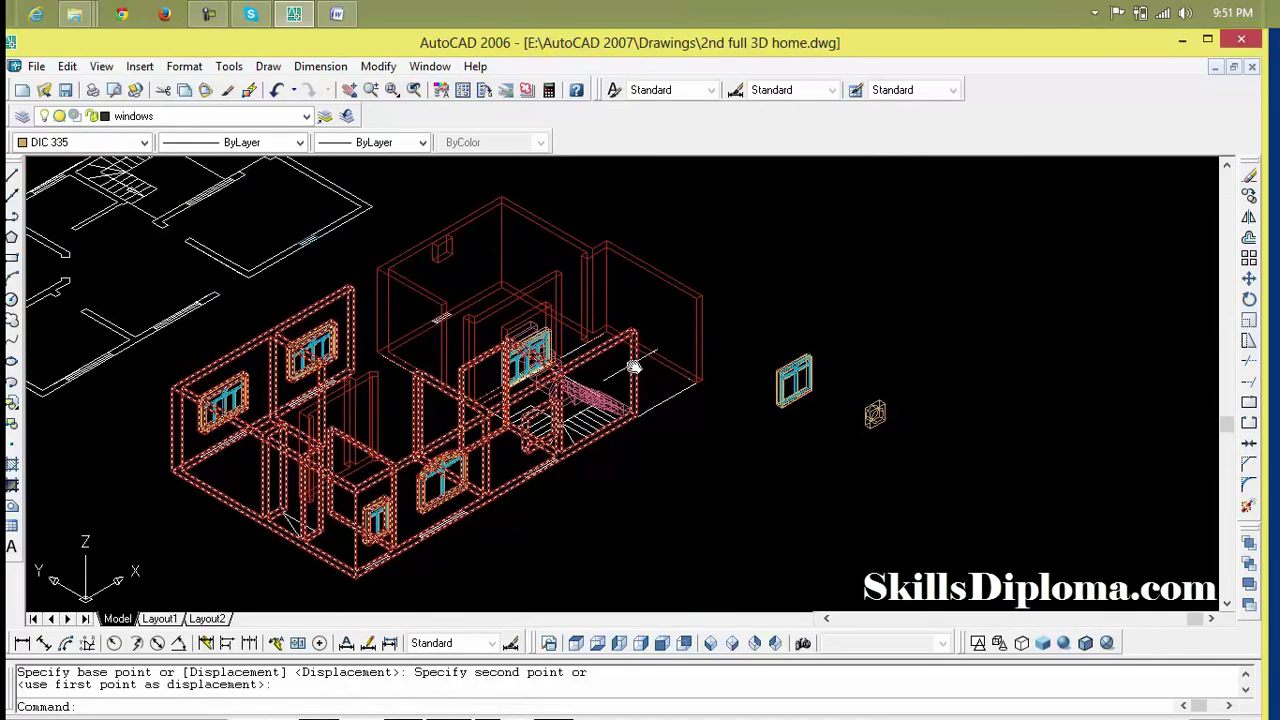
scroll(700, 358, "up", 2)
scroll(683, 356, "up", 2)
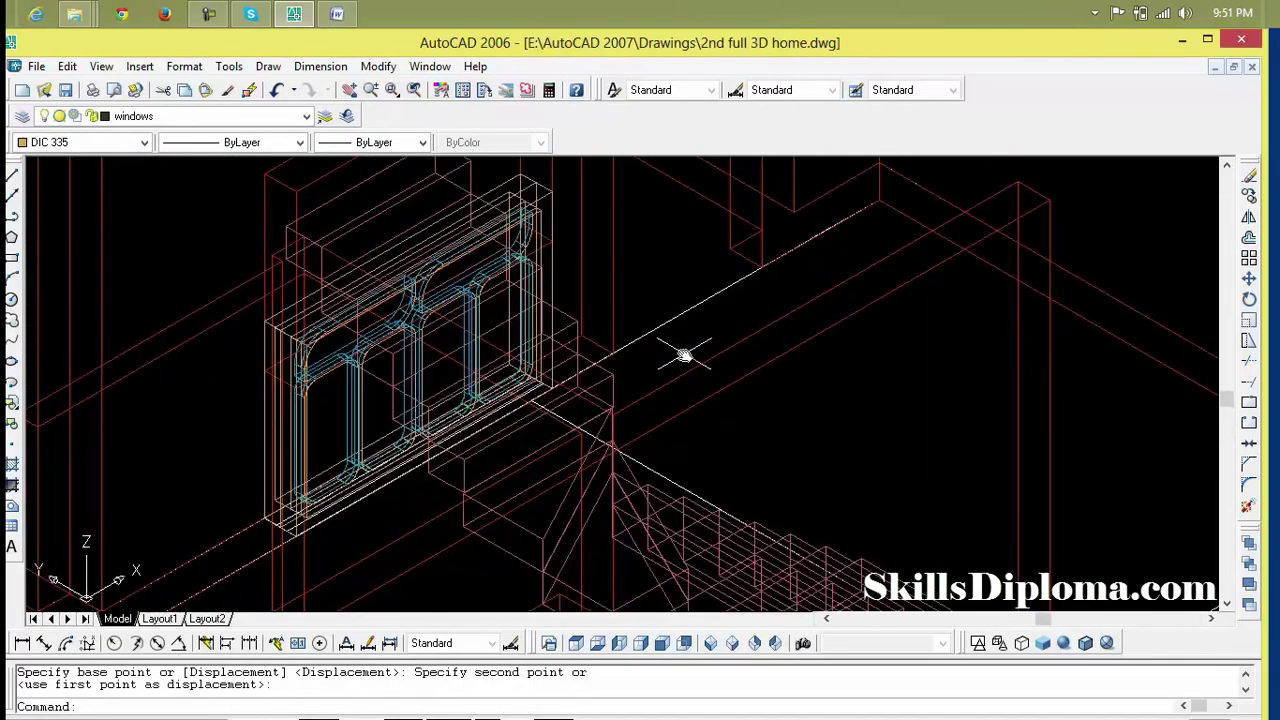
scroll(347, 176, "up", 2)
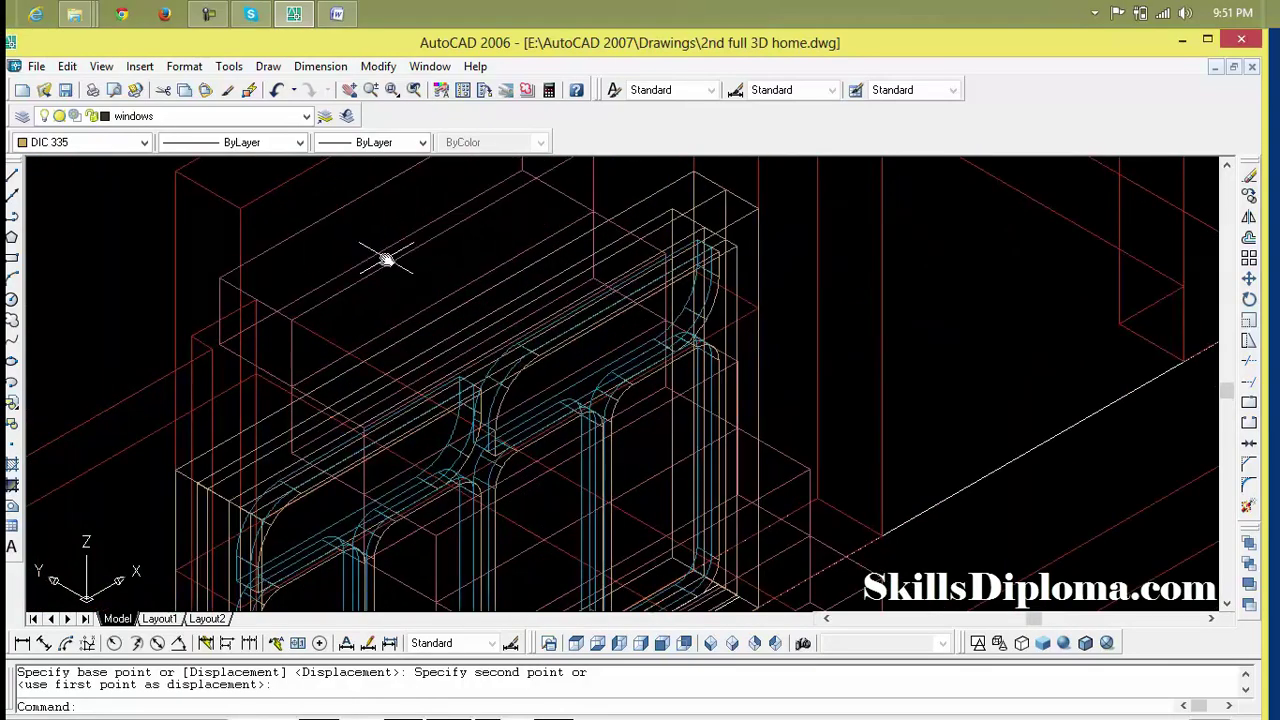
scroll(563, 317, "down", 5)
scroll(523, 360, "down", 1)
scroll(570, 358, "down", 1)
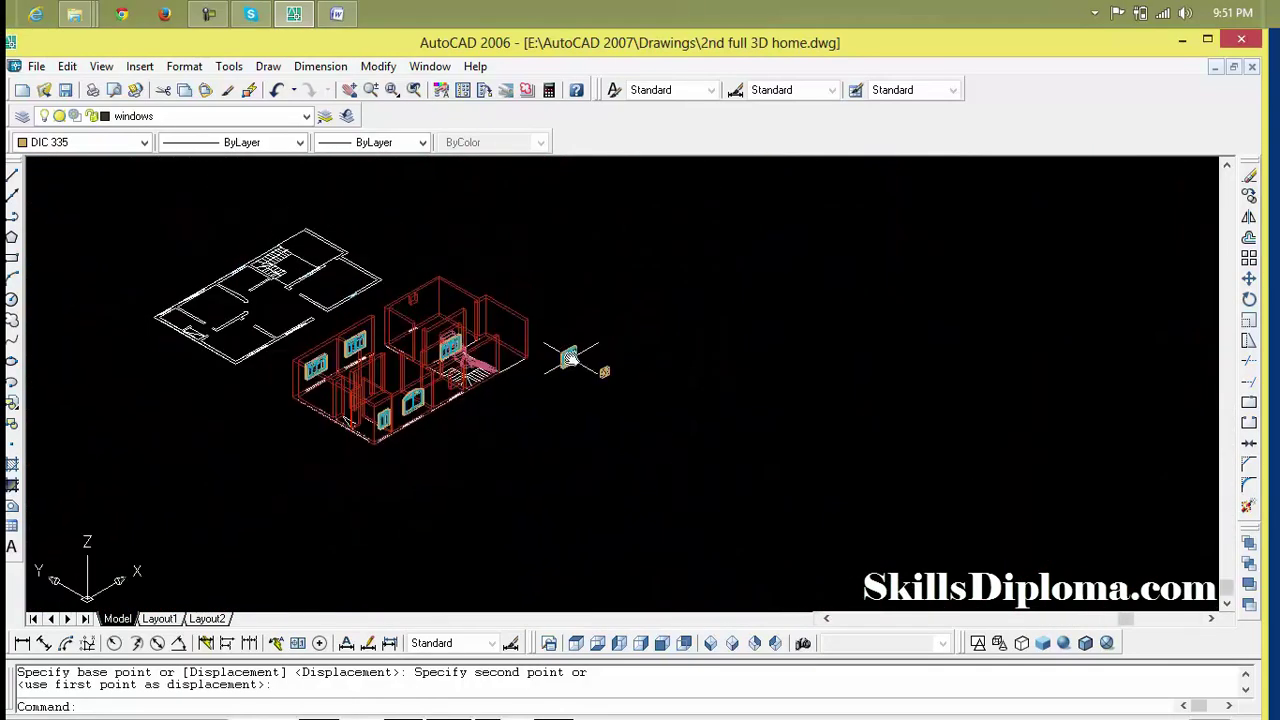
type("m")
key("Return")
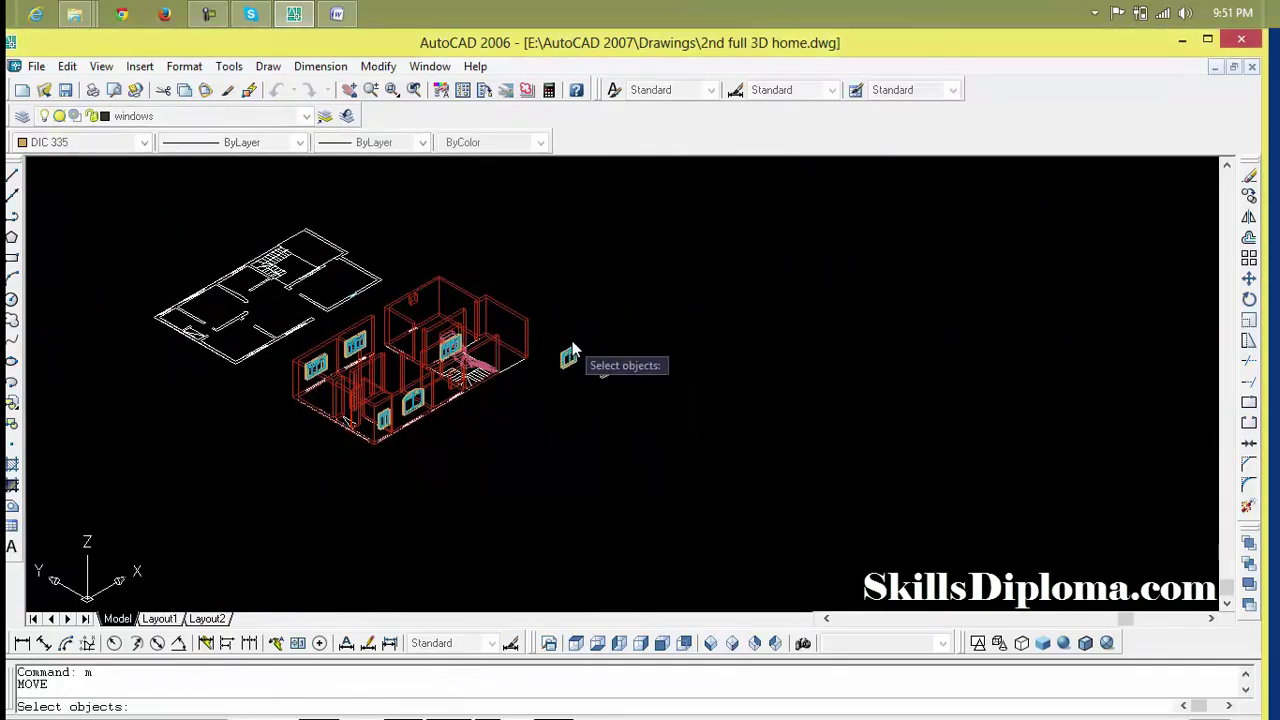
Select the loose window frame and take its bottom corner as the base point.
left_click(558, 380)
key("Return")
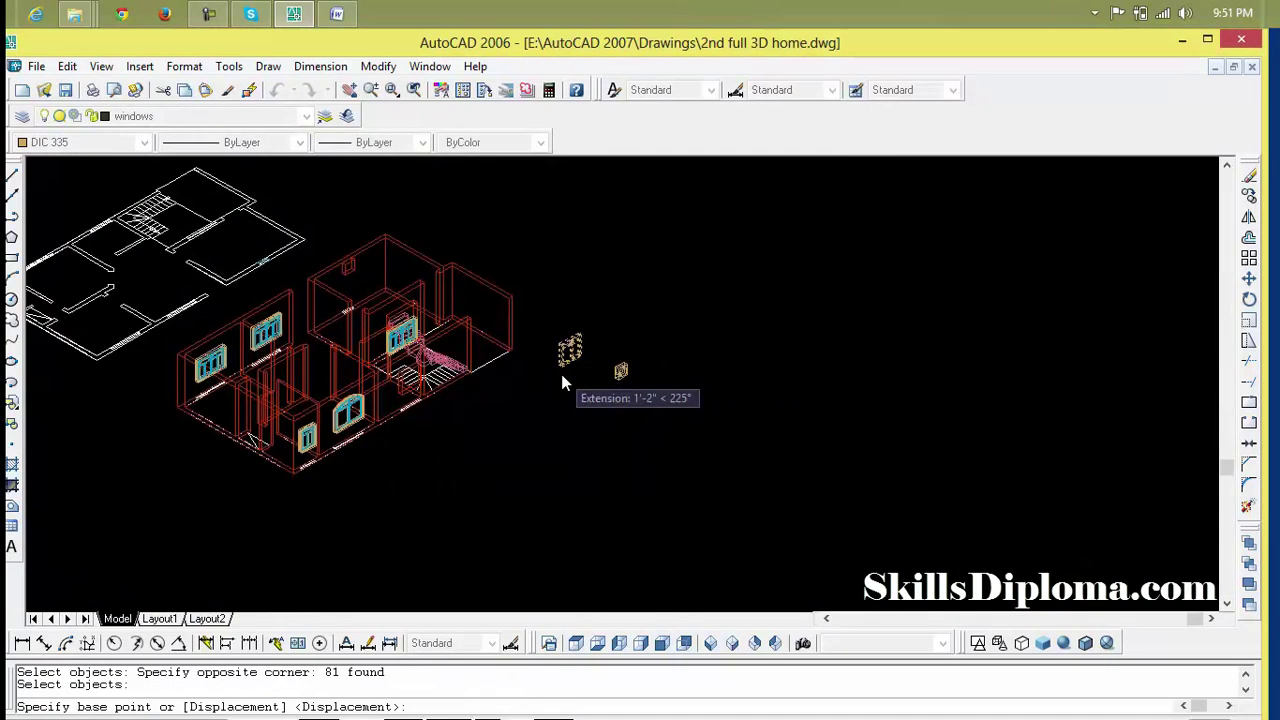
scroll(561, 330, "up", 5)
scroll(552, 295, "up", 2)
middle_click_drag(548, 297, 566, 314)
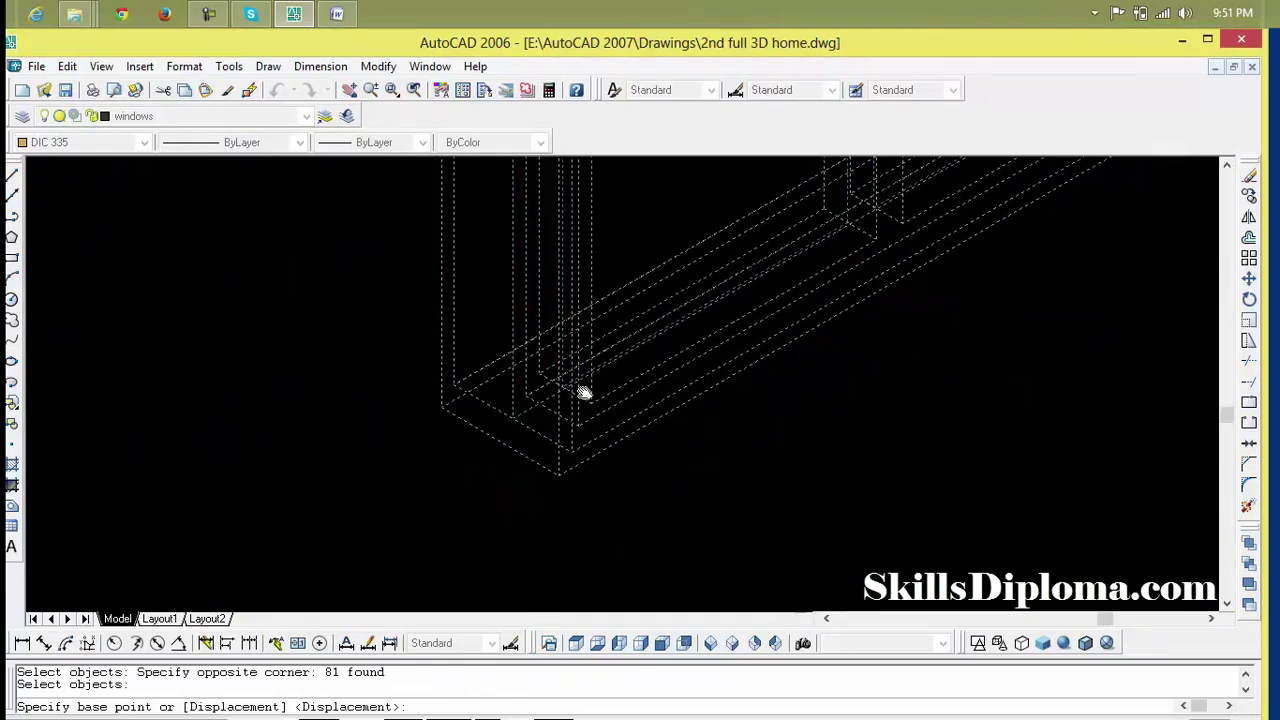
left_click(561, 474)
Place the window in the wall opening beside the staircase, then repeat MOVE.
scroll(410, 475, "down", 4)
scroll(417, 466, "down", 2)
middle_click_drag(417, 466, 475, 462)
scroll(475, 462, "up", 4)
mouse_move(380, 470)
middle_mouse_down()
mouse_move(457, 448)
mouse_move(474, 400)
middle_mouse_up()
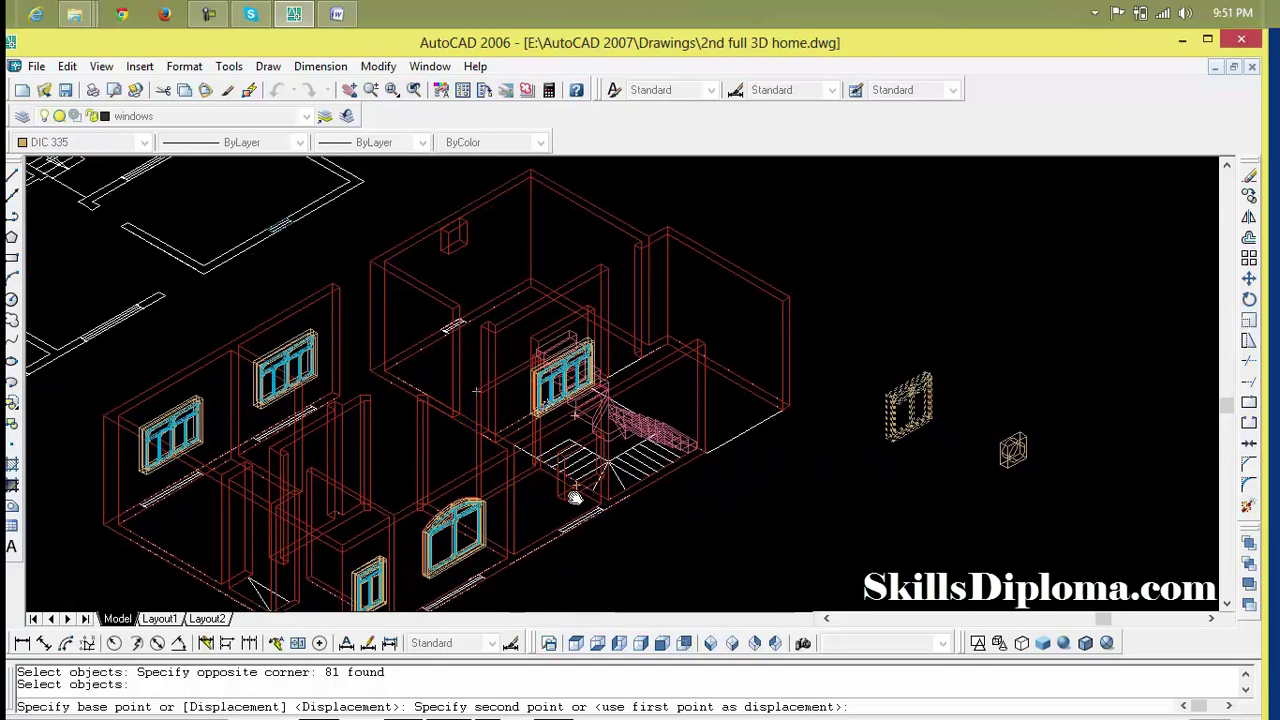
middle_click_drag(578, 497, 571, 400)
scroll(586, 394, "up", 3)
scroll(510, 415, "up", 2)
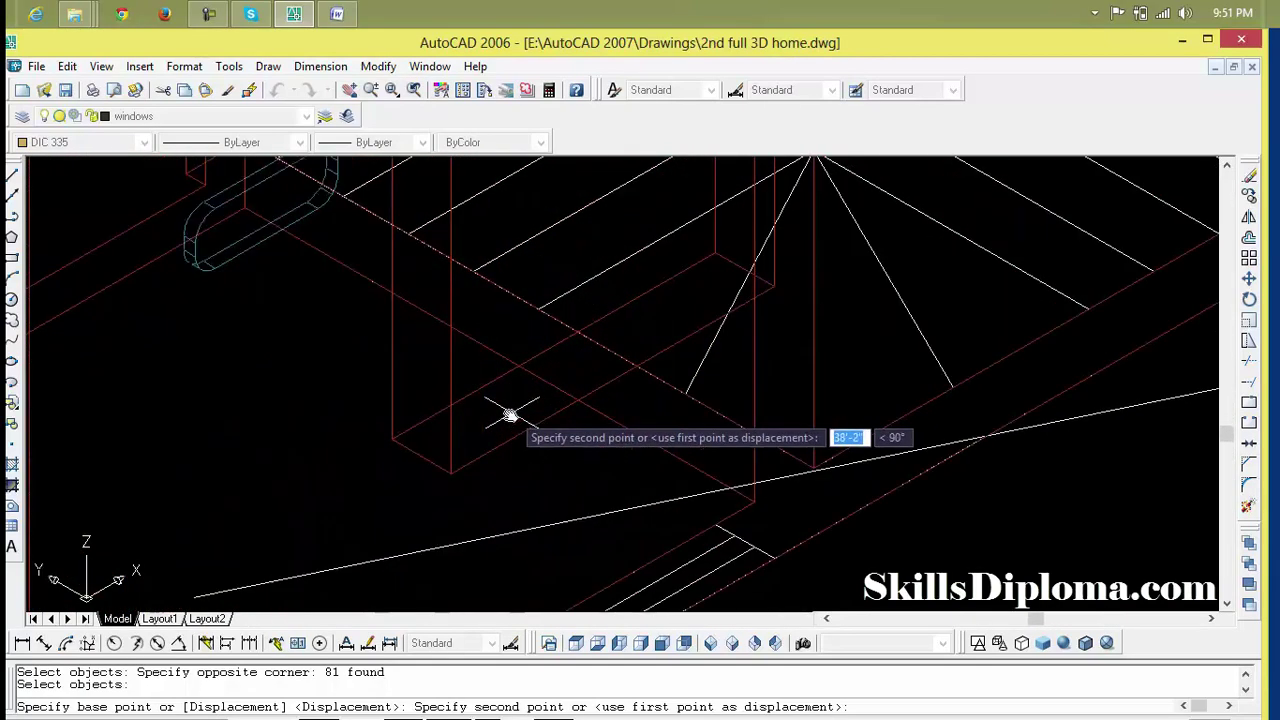
left_click(451, 468)
scroll(630, 465, "down", 5)
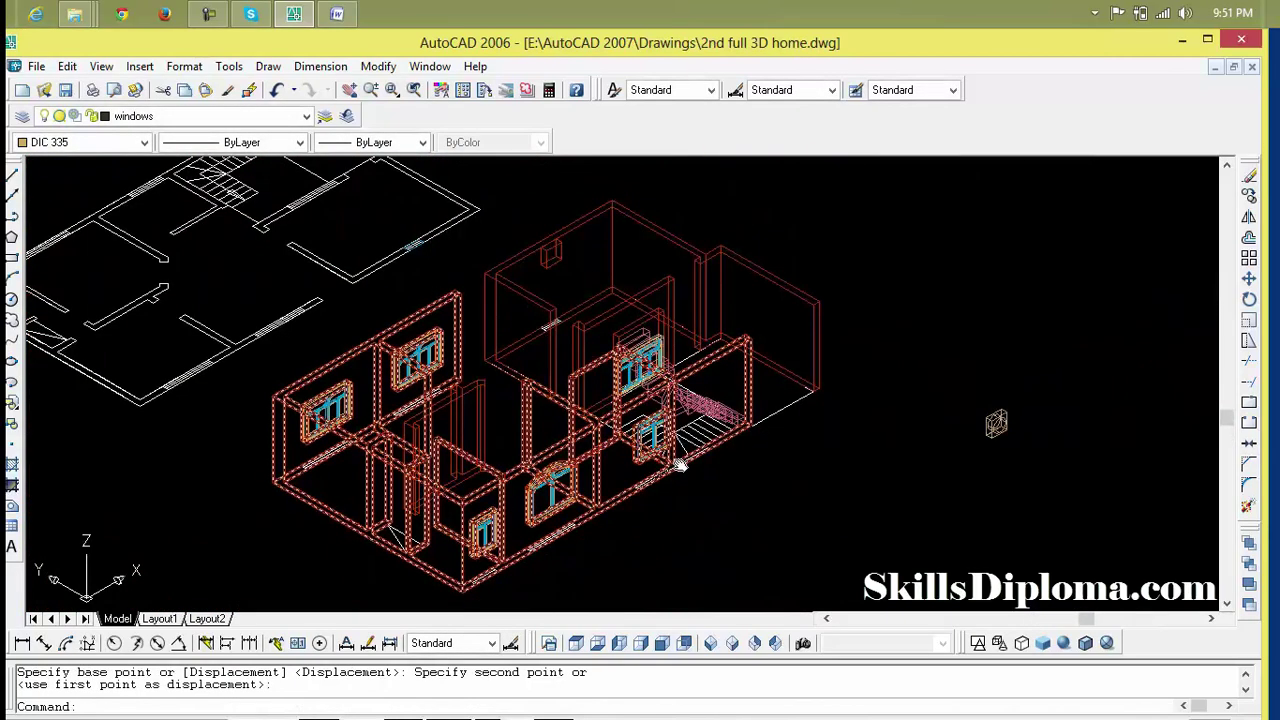
key("Return")
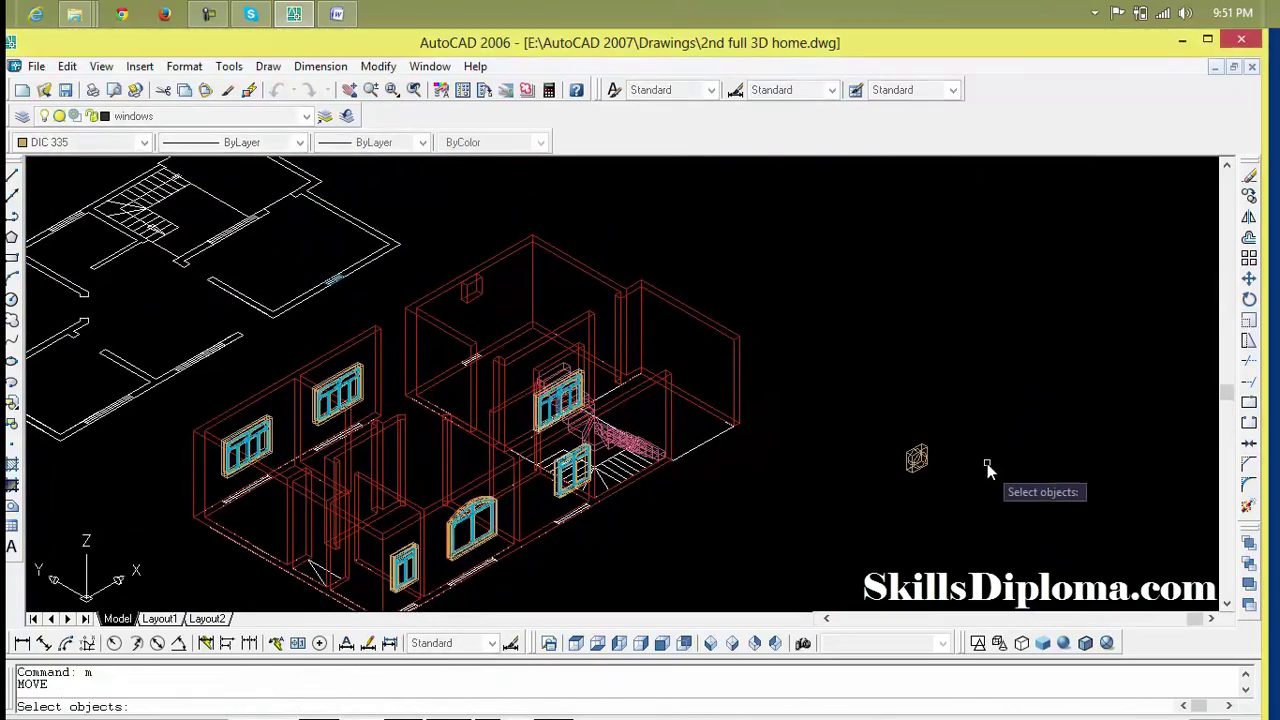
Move the window-selected ventilator block by its corner to a chosen wall corner.
left_click(967, 424)
left_click(881, 518)
key("Return")
scroll(912, 492, "up", 3)
scroll(885, 455, "up", 2)
left_click(871, 463)
scroll(553, 440, "down", 3)
scroll(553, 440, "down", 2)
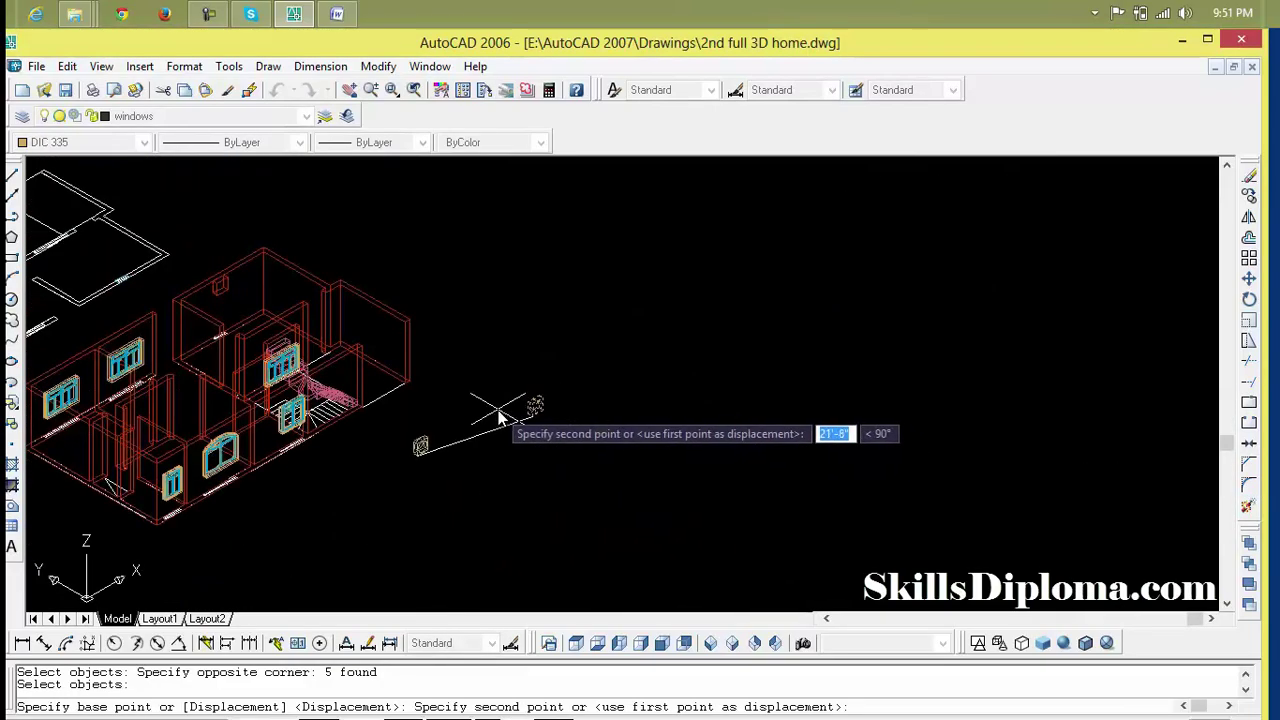
scroll(378, 372, "up", 4)
scroll(378, 372, "up", 2)
scroll(366, 337, "up", 2)
left_click(330, 344)
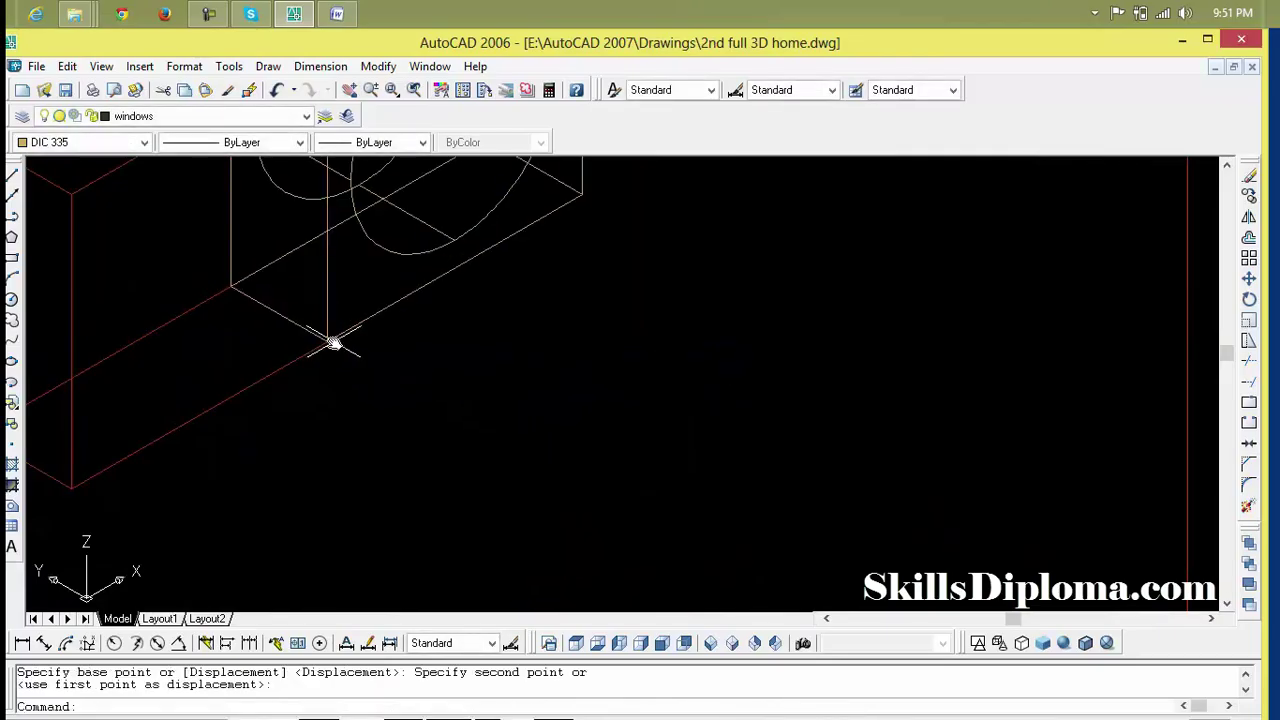
scroll(427, 360, "down", 2)
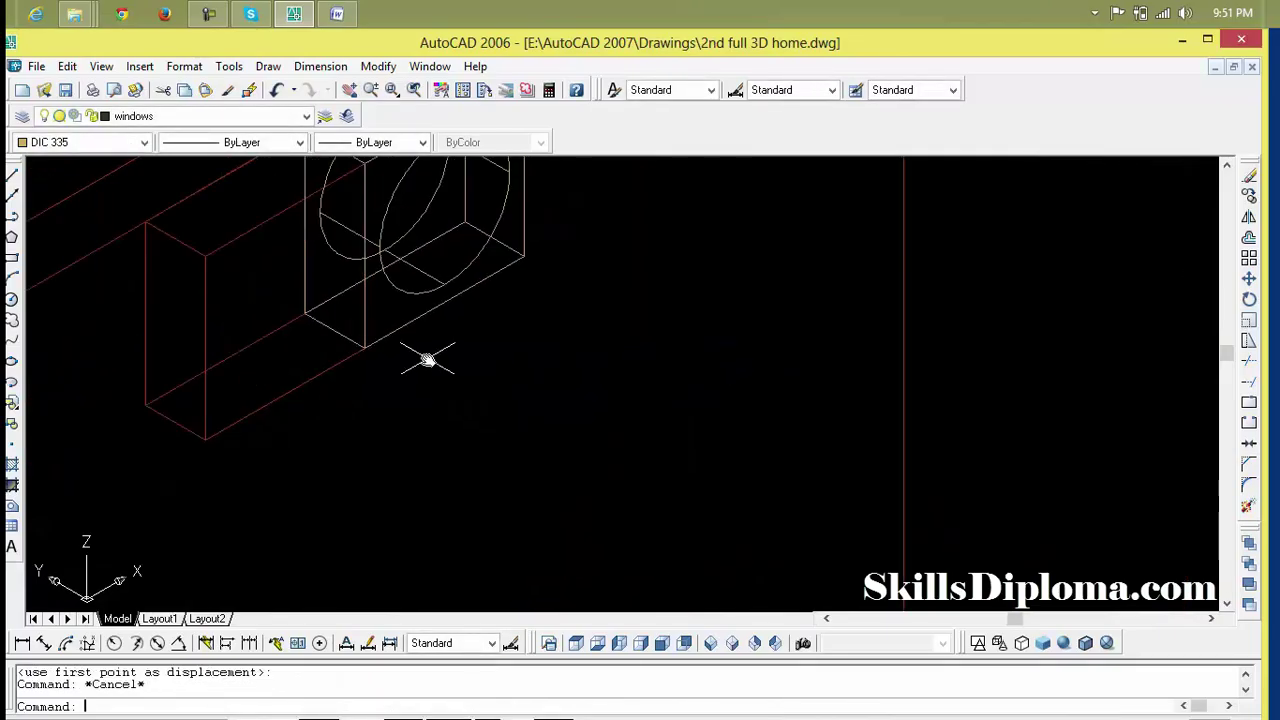
Move the two ventilator pieces onto the wall block corner, then undo that misplaced move.
type("m")
key("Return")
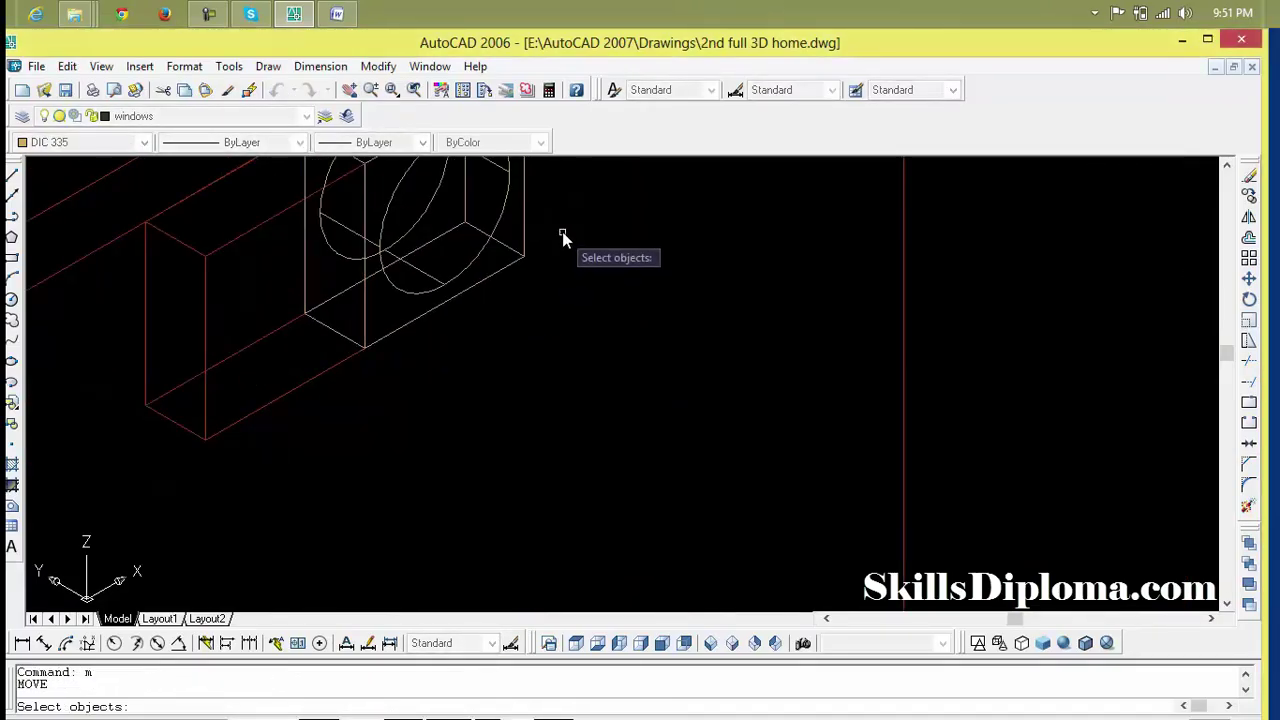
left_click(441, 240)
key("Return")
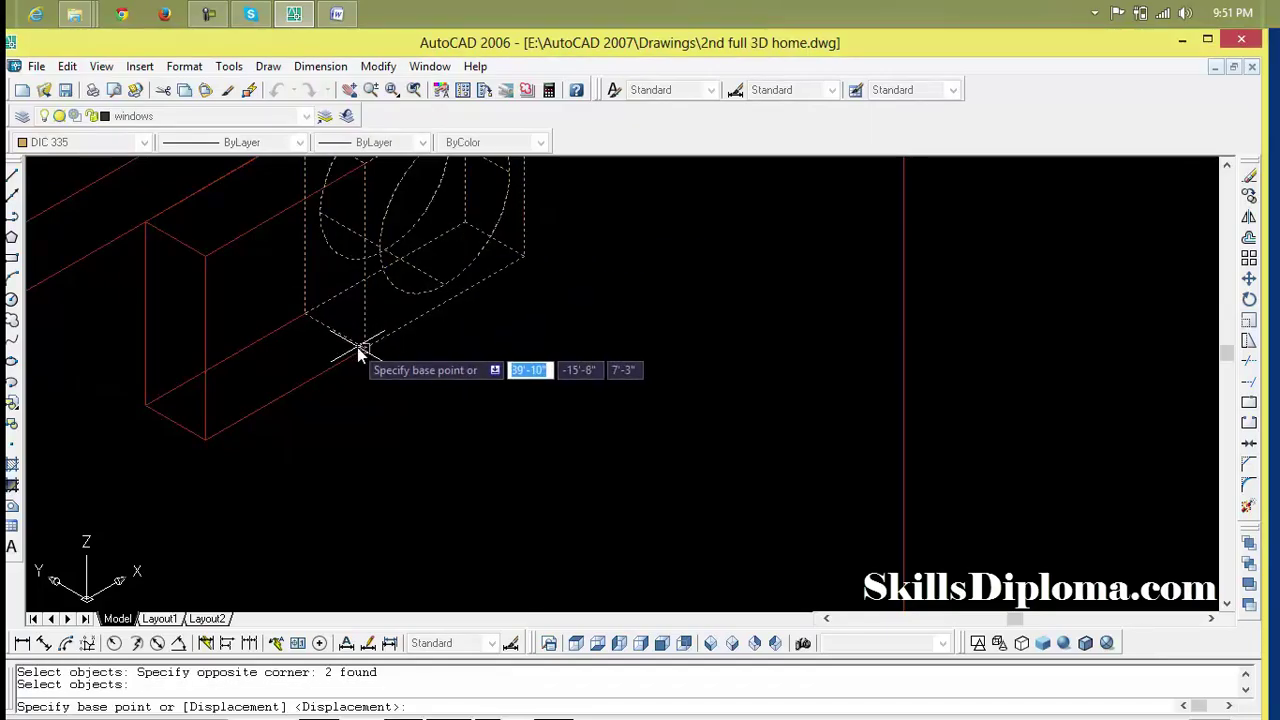
left_click(362, 350)
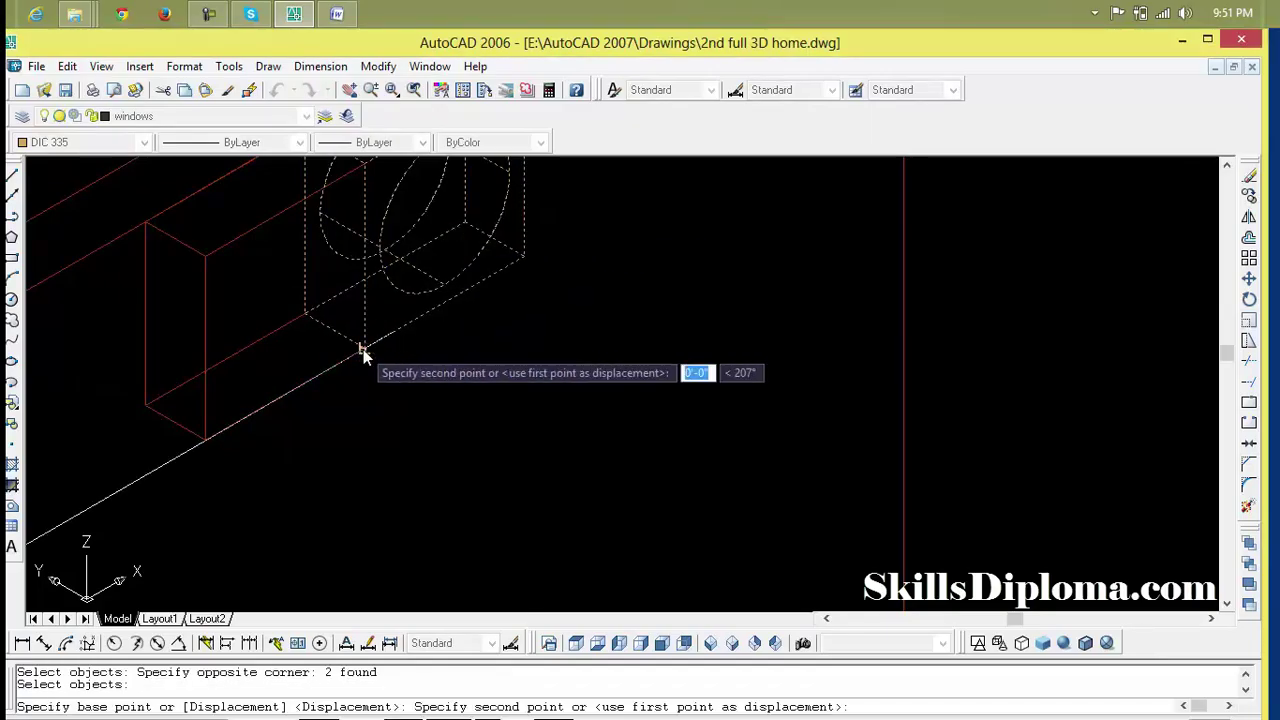
left_click(208, 439)
scroll(217, 443, "down", 3)
scroll(259, 438, "down", 2)
scroll(259, 438, "up", 2)
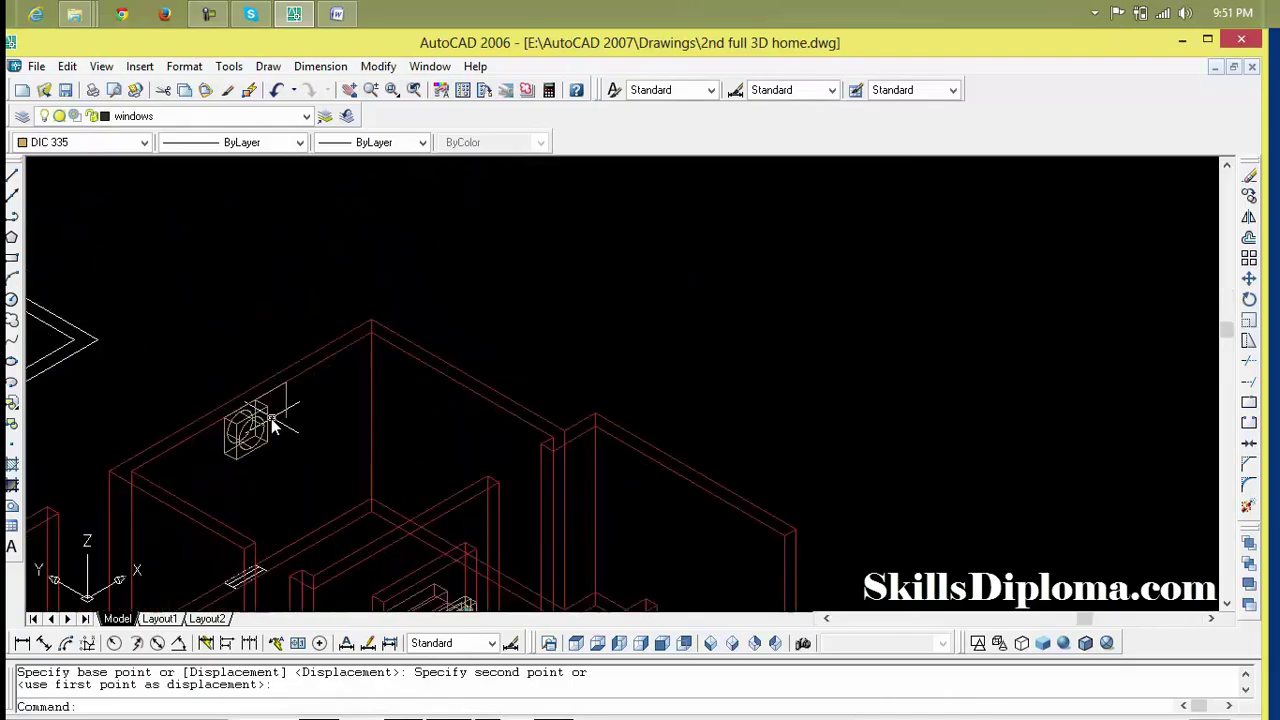
scroll(275, 423, "up", 3)
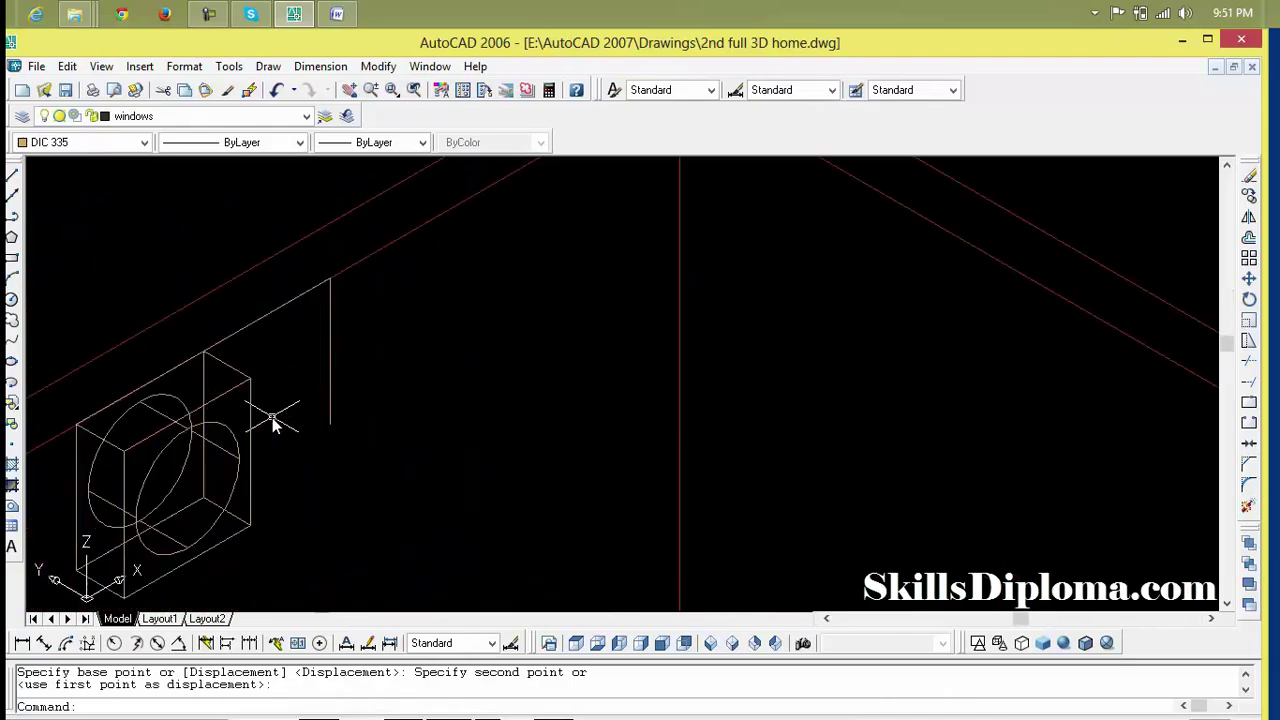
key("ctrl+z")
key("ctrl+z")
key("ctrl+z")
key("ctrl+z")
key("ctrl+z")
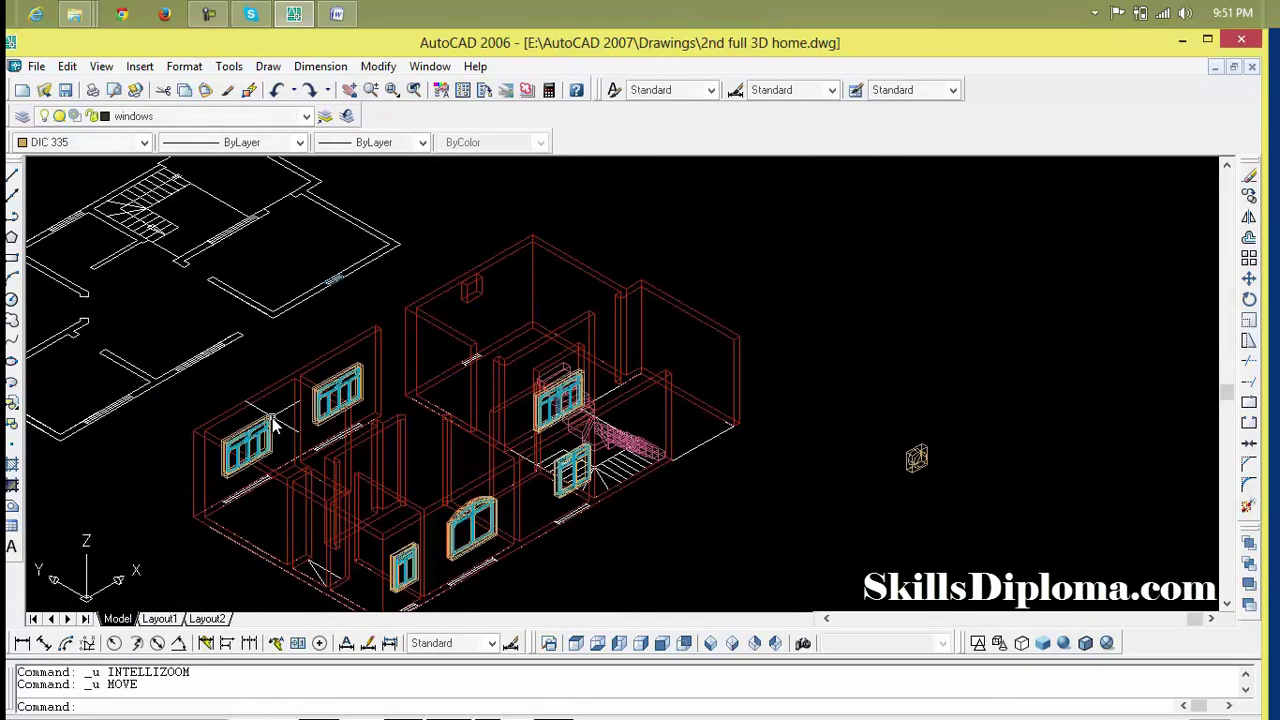
Move the ventilator by its bottom corner into its high wall opening, then shade the model.
type("m")
key("Return")
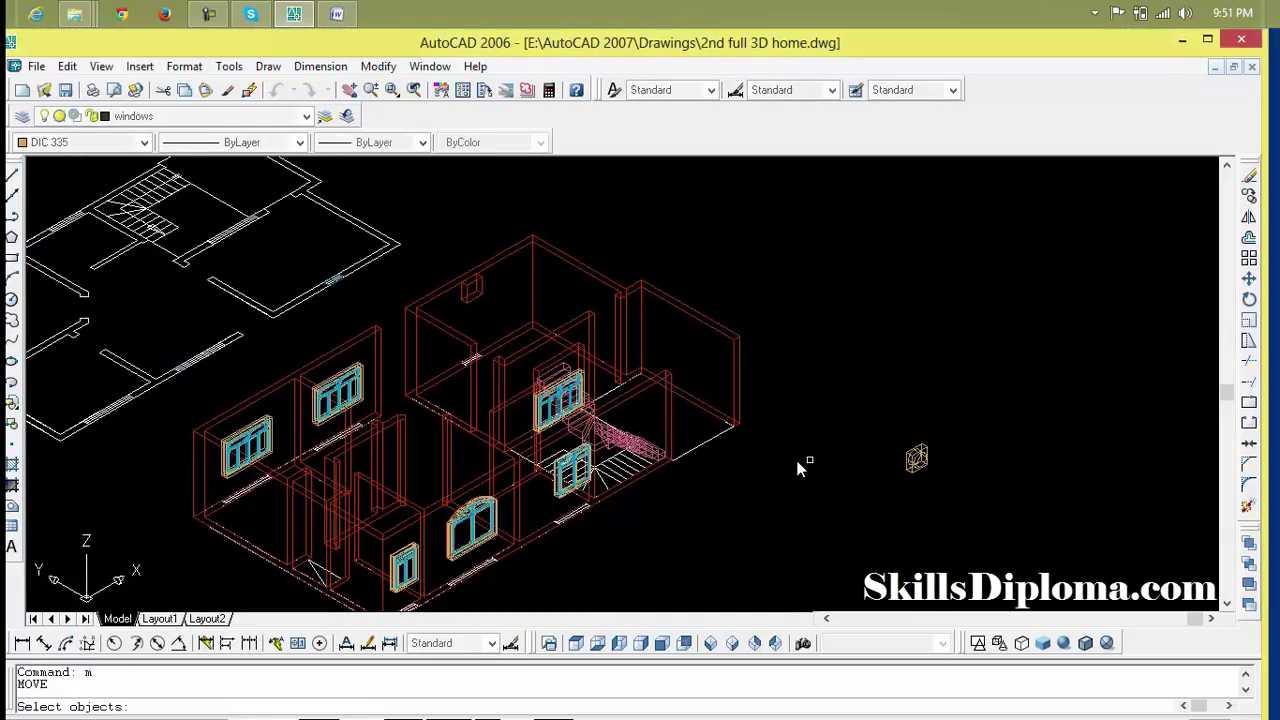
left_click(958, 437)
key("Return")
scroll(915, 460, "up", 5)
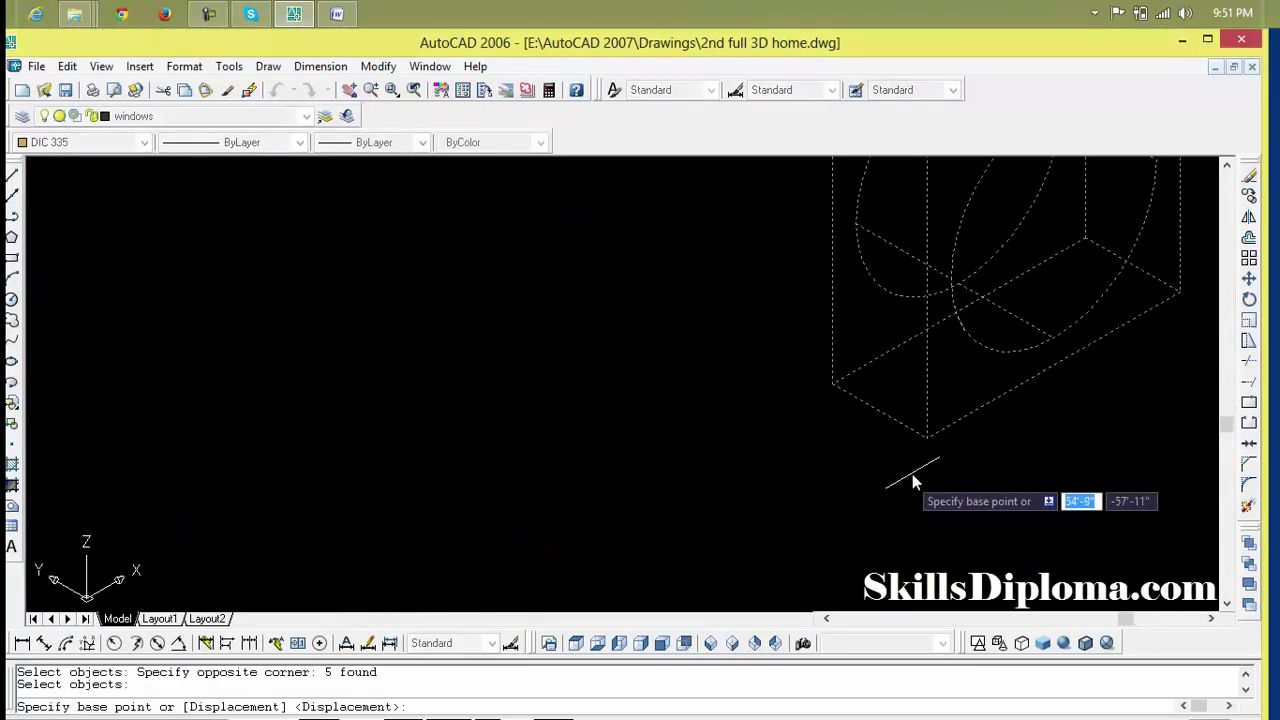
left_click(928, 440)
scroll(658, 450, "down", 5)
scroll(650, 450, "down", 3)
scroll(630, 450, "down", 2)
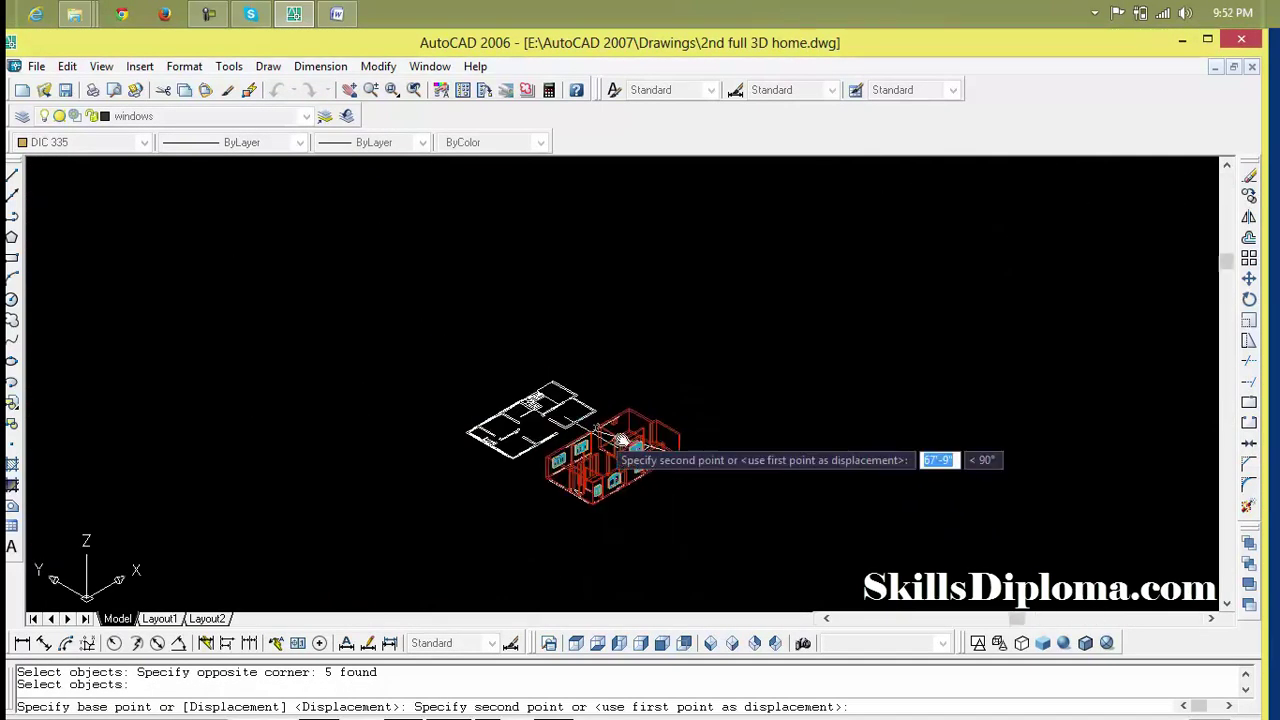
scroll(640, 440, "up", 2)
scroll(643, 437, "up", 3)
scroll(643, 434, "up", 3)
scroll(594, 437, "up", 1)
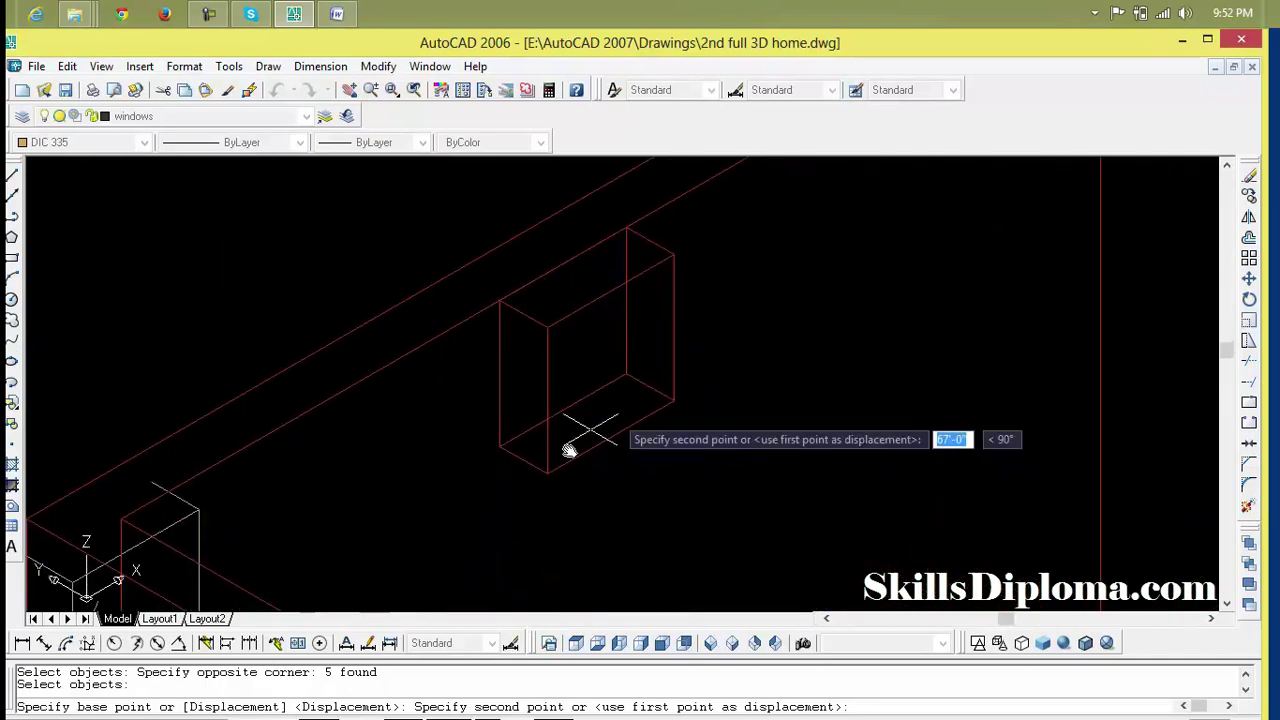
scroll(571, 443, "up", 2)
scroll(547, 470, "up", 2)
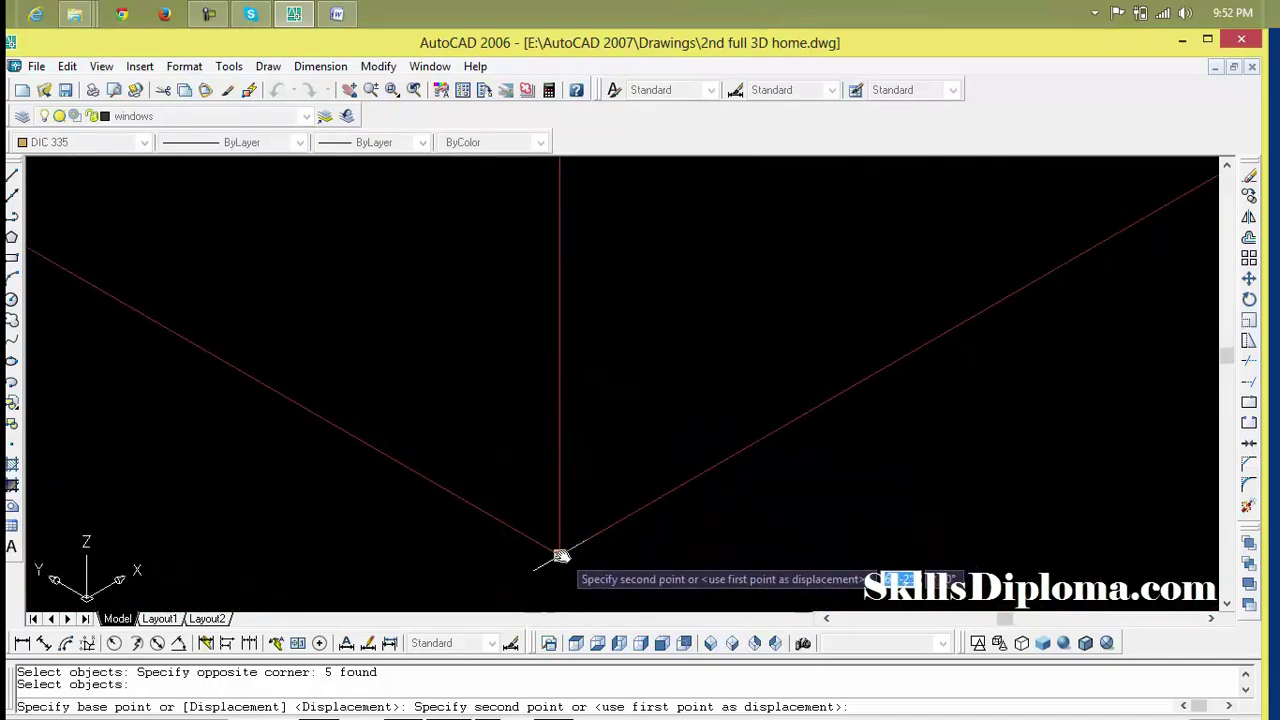
left_click(561, 556)
scroll(610, 540, "down", 3)
scroll(615, 530, "down", 3)
scroll(625, 450, "down", 2)
type("shad")
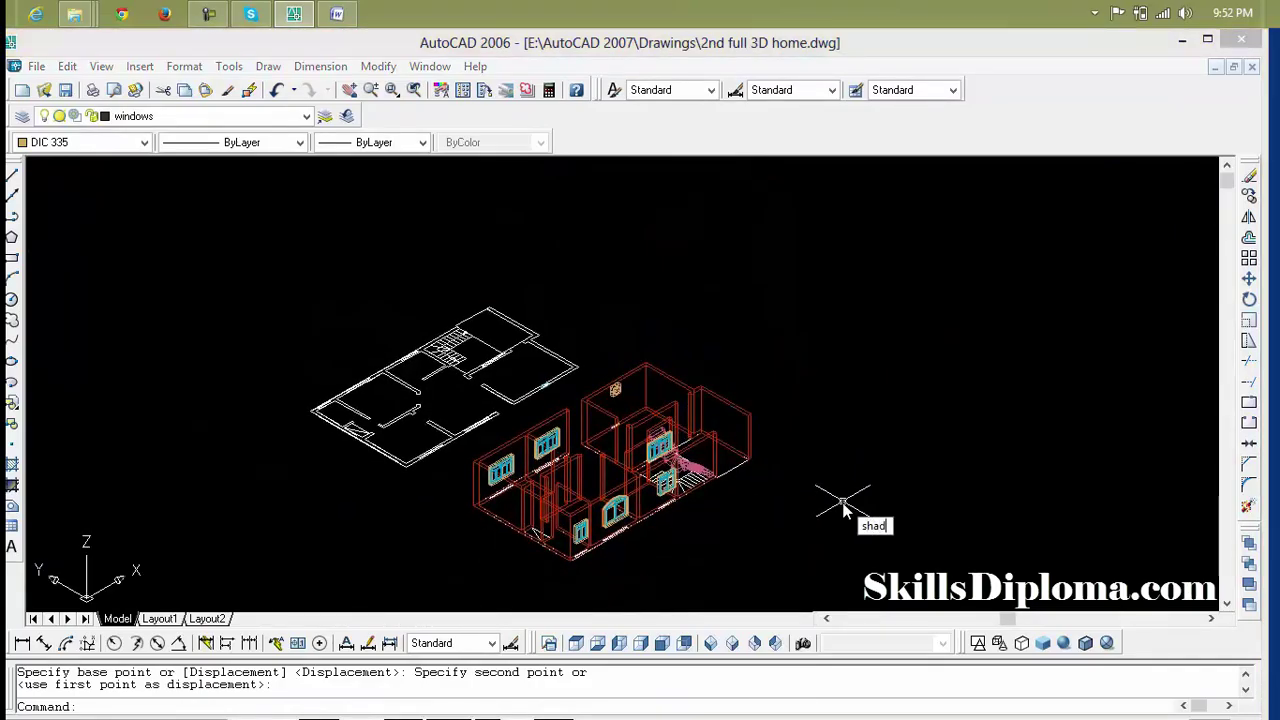
type("e")
key("Return")
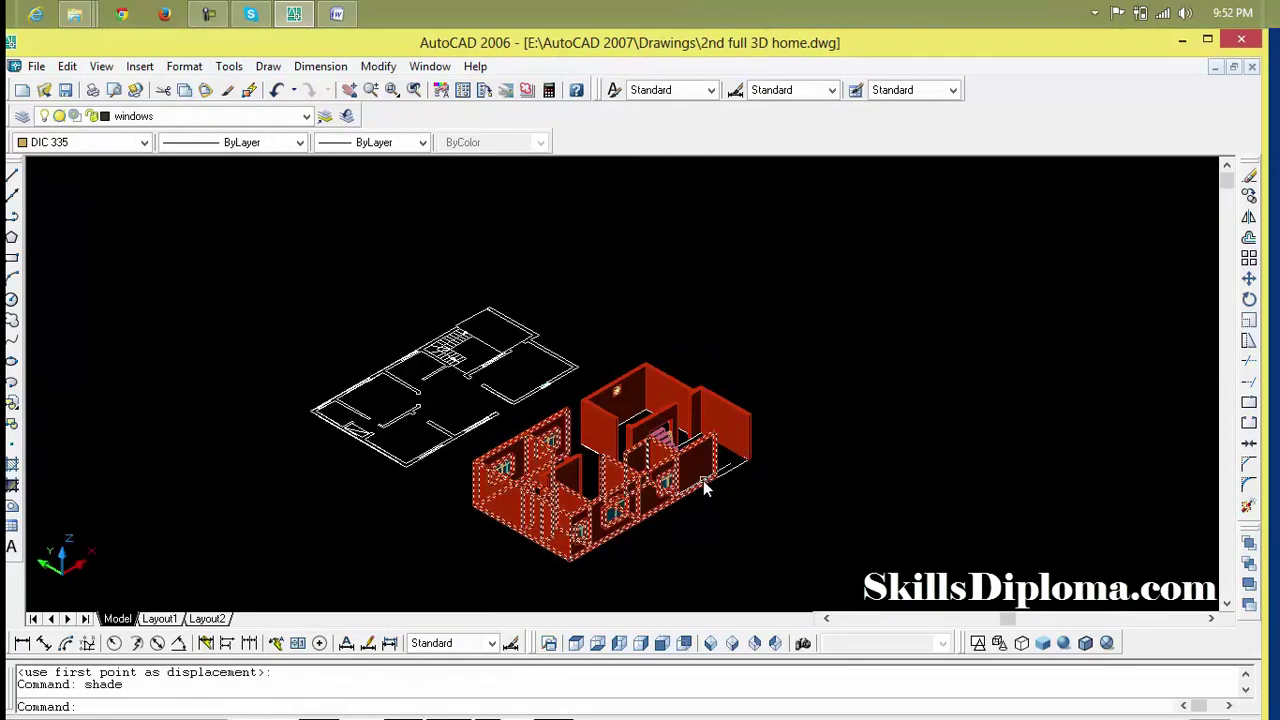
Zoom in and out to inspect the shaded red house with its windows and ventilator.
scroll(643, 463, "up", 4)
scroll(643, 463, "down", 5)
scroll(650, 455, "up", 1)
scroll(650, 465, "up", 3)
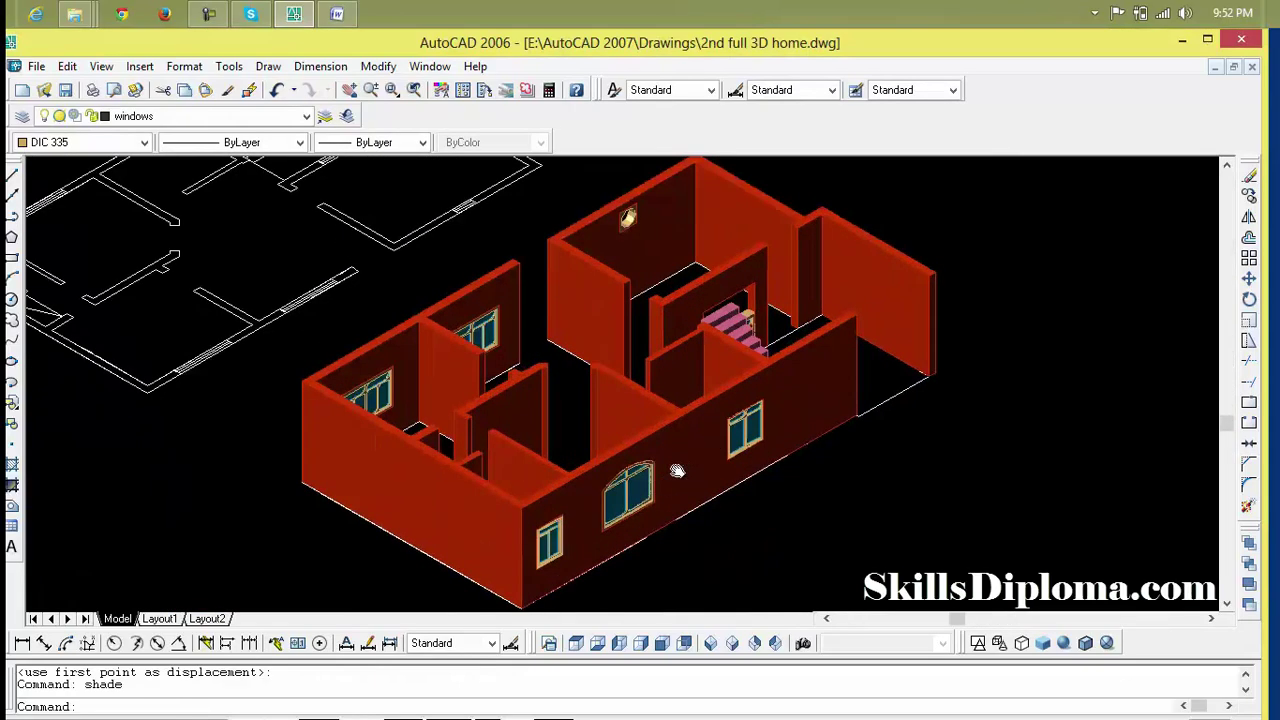
scroll(650, 481, "up", 1)
scroll(632, 508, "down", 2)
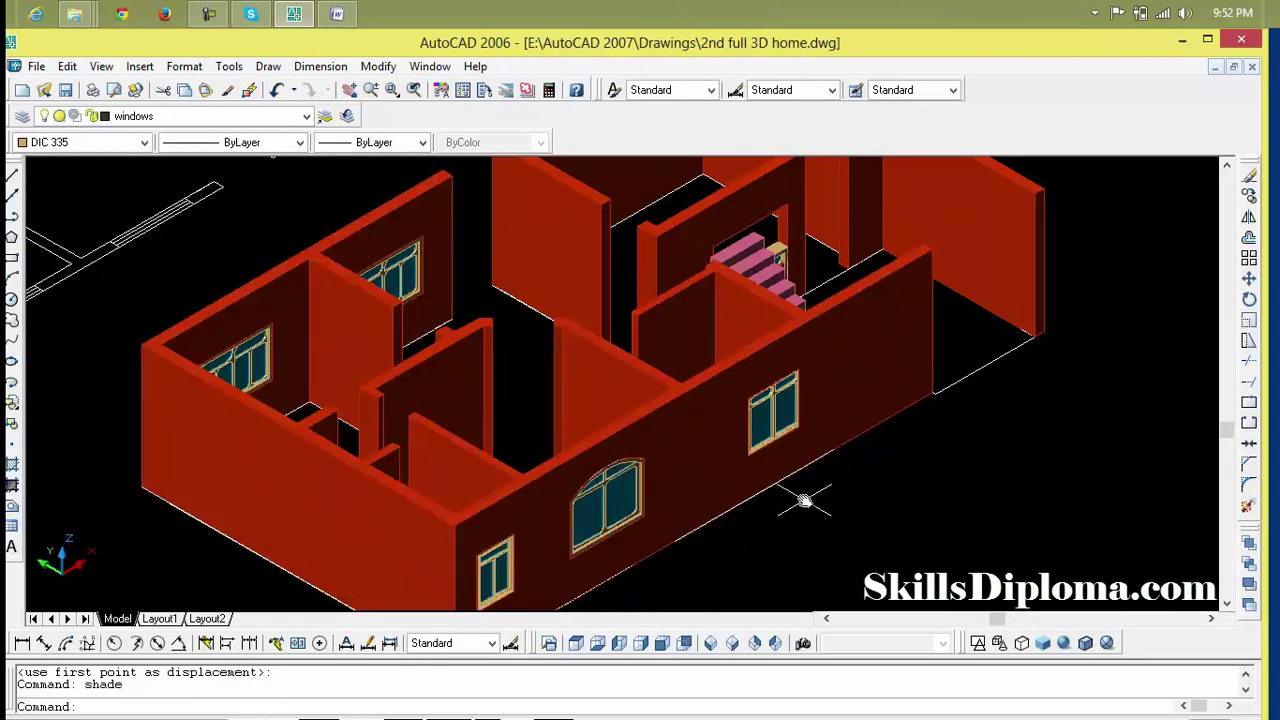
scroll(805, 502, "down", 3)
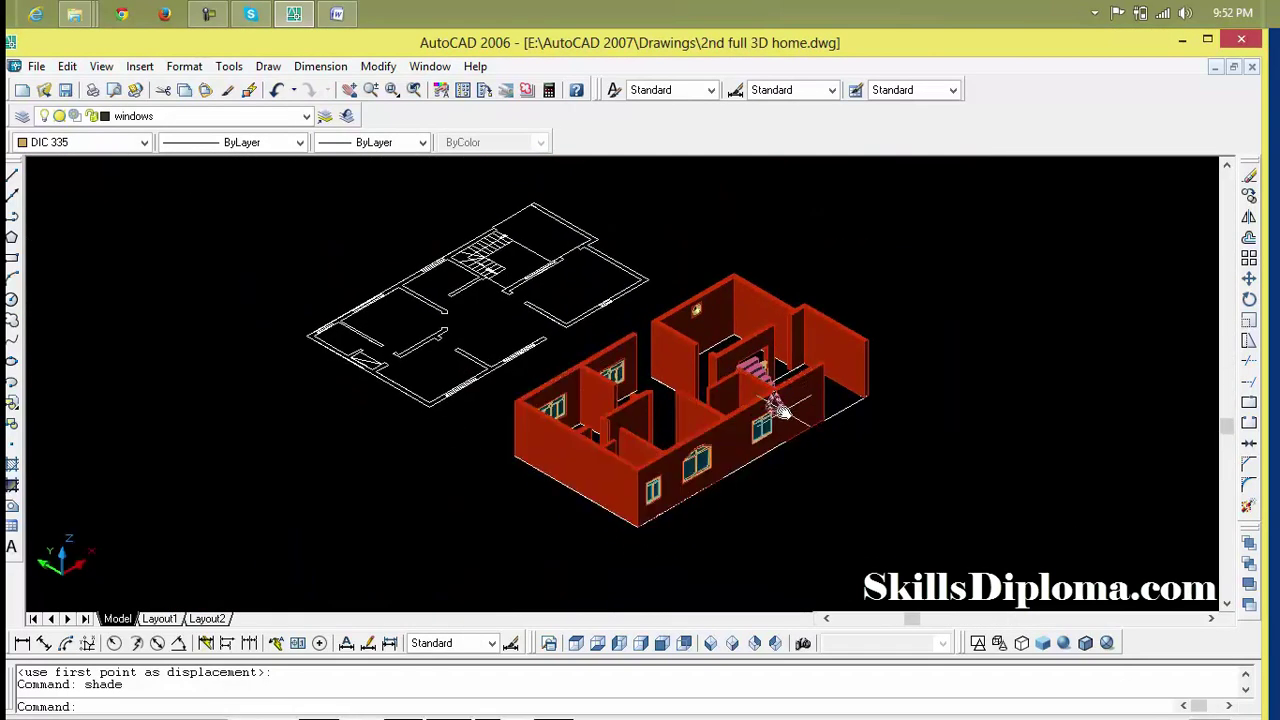